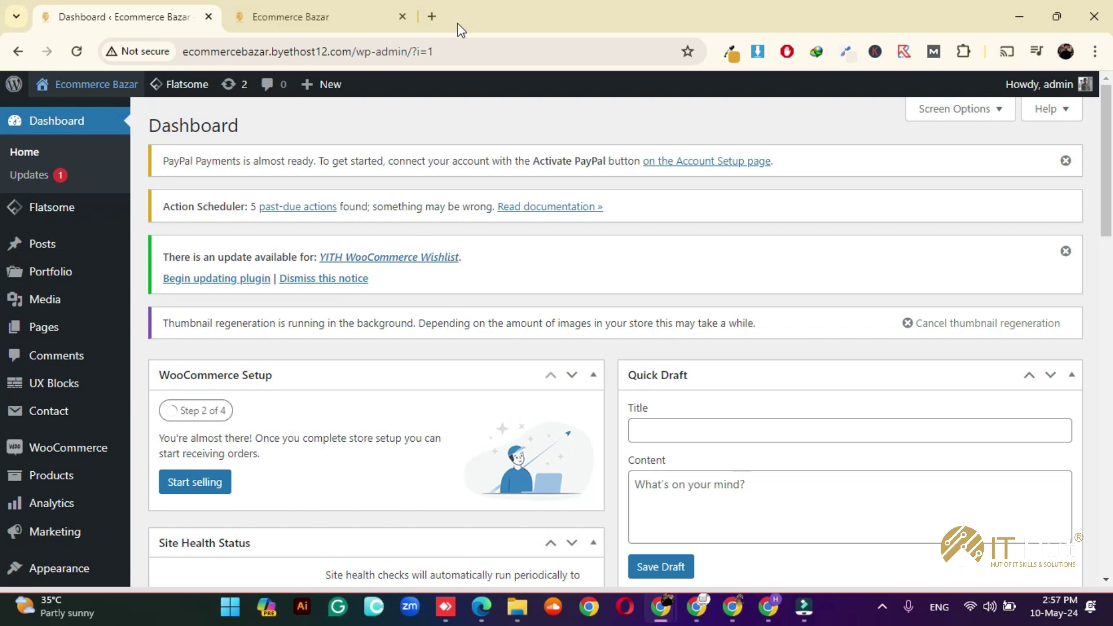
- Open the Fajr Organics store at fajrorganics.com in a new tab as a single-brand shop example
{"action": "left_click", "coordinate": [440, 18]}
{"action": "type", "text": "fa"}
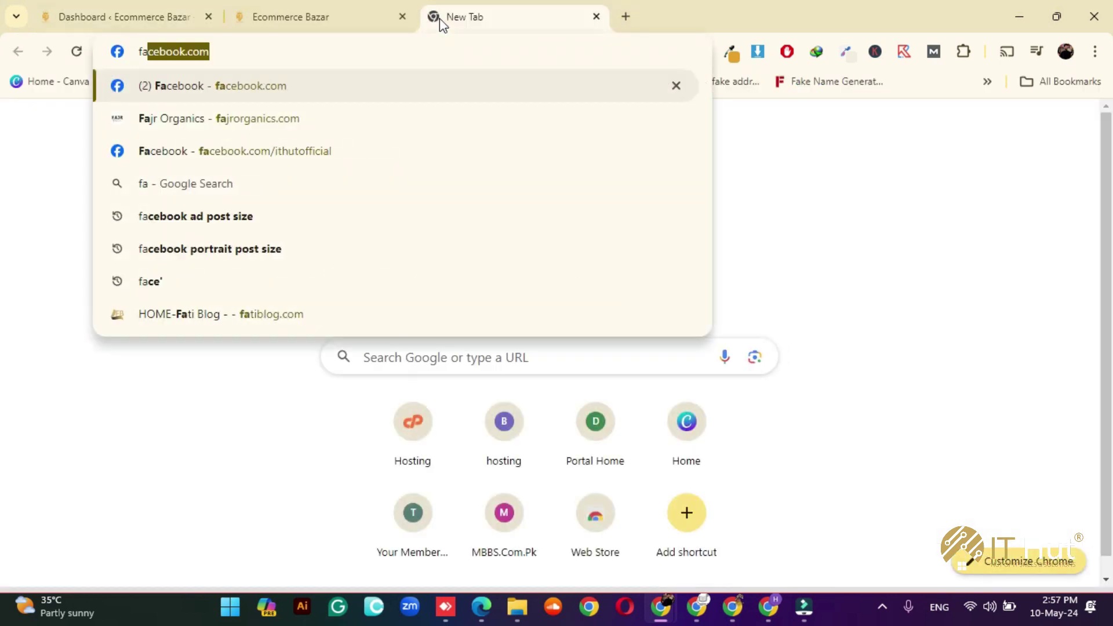
{"action": "key", "text": "Down"}
{"action": "key", "text": "Return"}
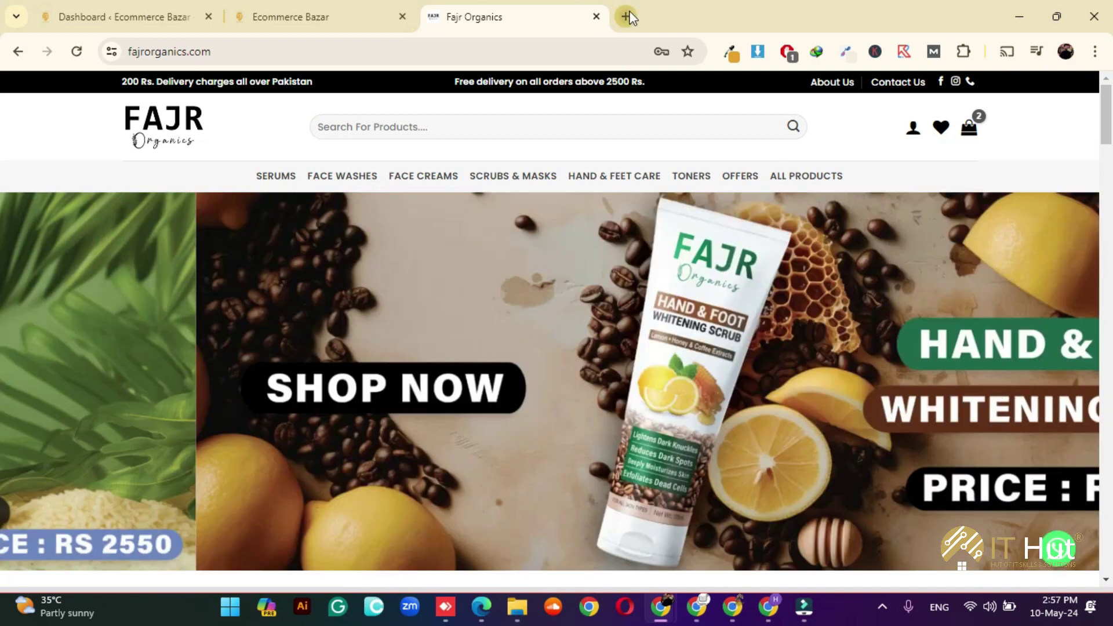
- Load daraz.pk in a new tab and close the Fajr Organics tab
{"action": "left_click", "coordinate": [627, 16]}
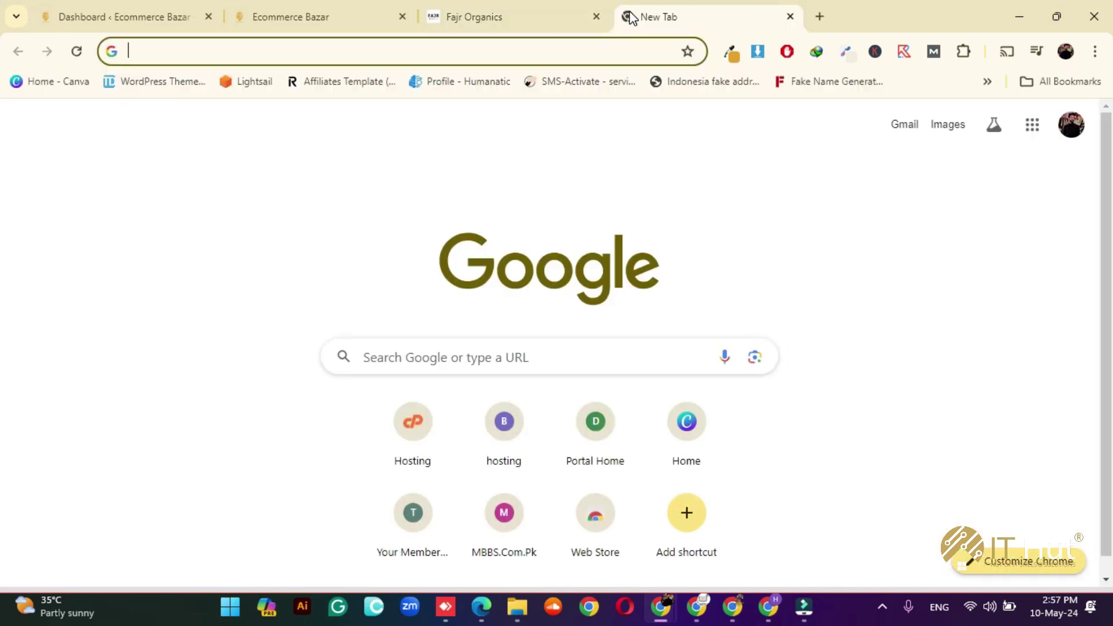
{"action": "type", "text": "daraz.pk"}
{"action": "key", "text": "Return"}
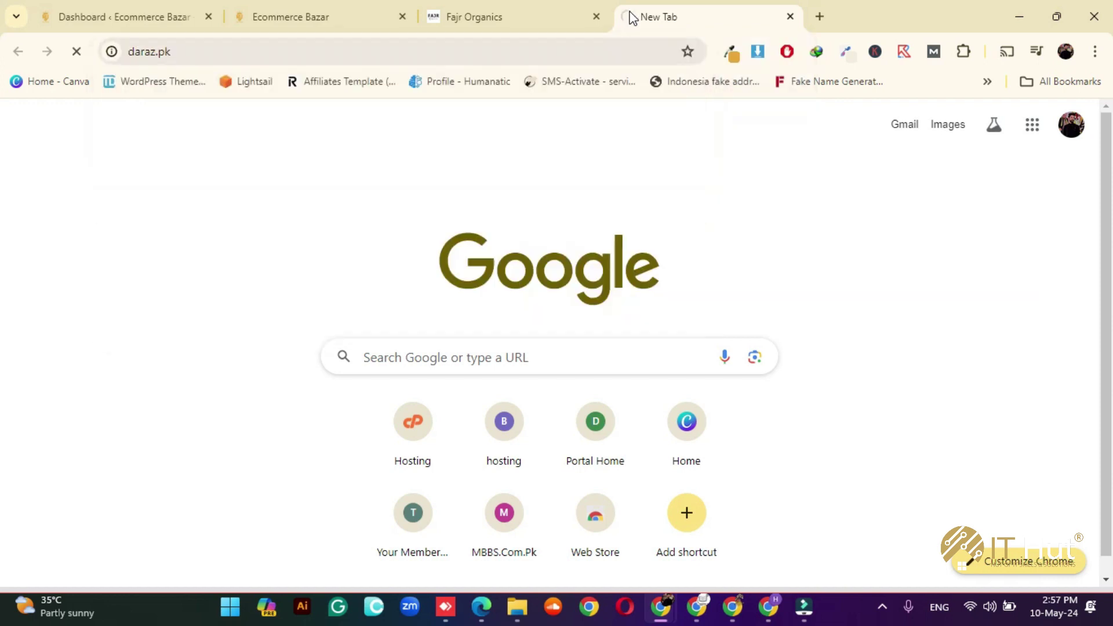
{"action": "left_click", "coordinate": [593, 18]}
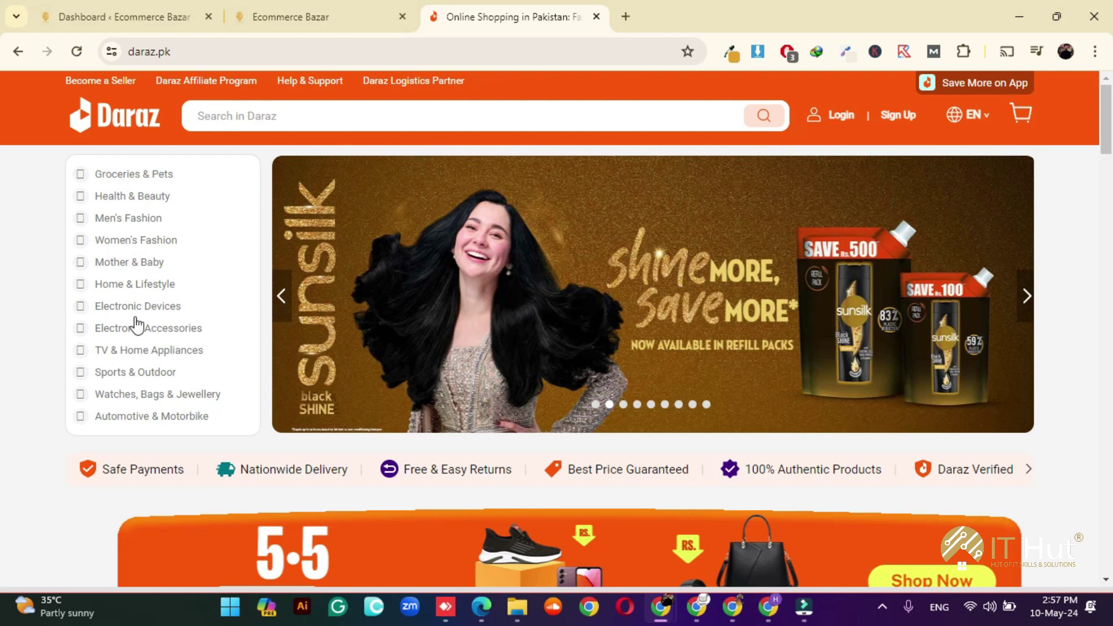
- Examine Daraz's Electronic Devices subcategories and open the Laptops category to view its product listing
{"action": "mouse_move", "coordinate": [146, 314]}
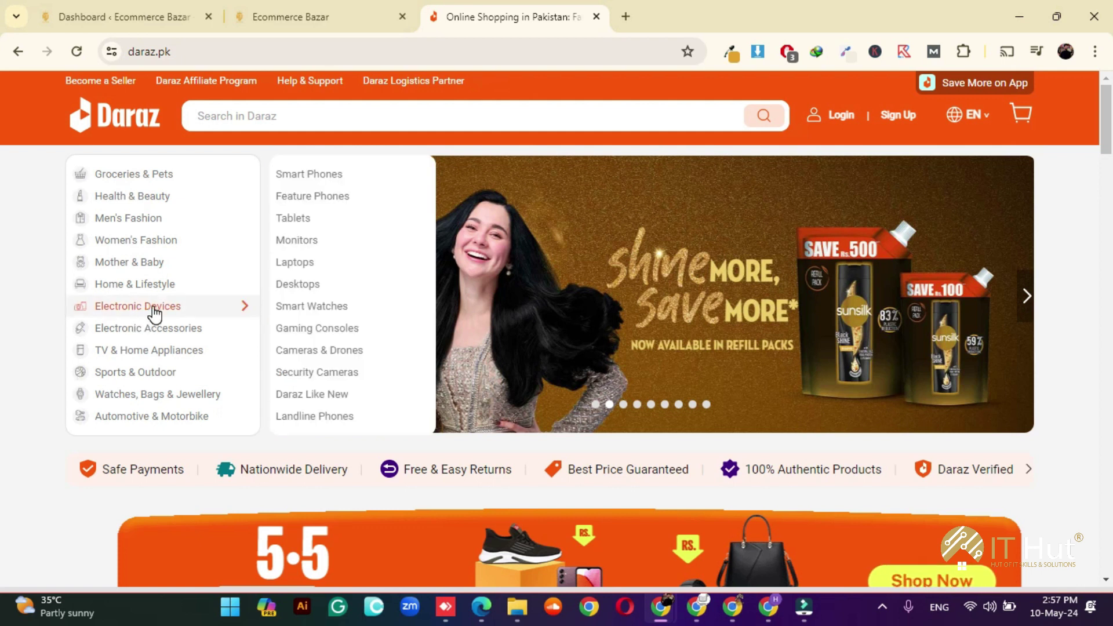
{"action": "mouse_move", "coordinate": [339, 185]}
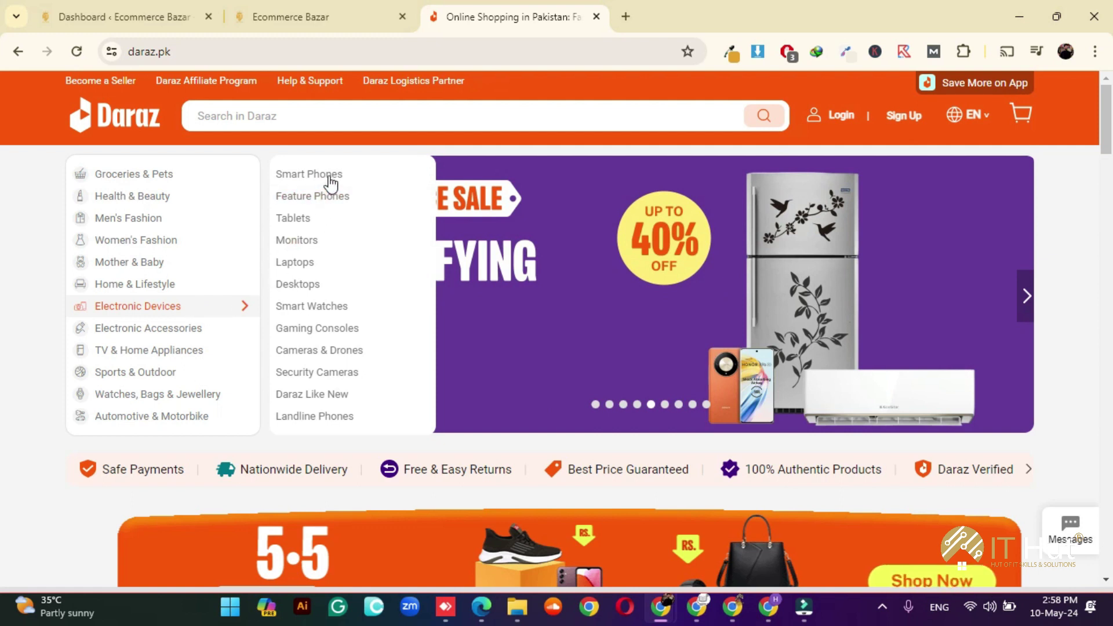
{"action": "mouse_move", "coordinate": [314, 226]}
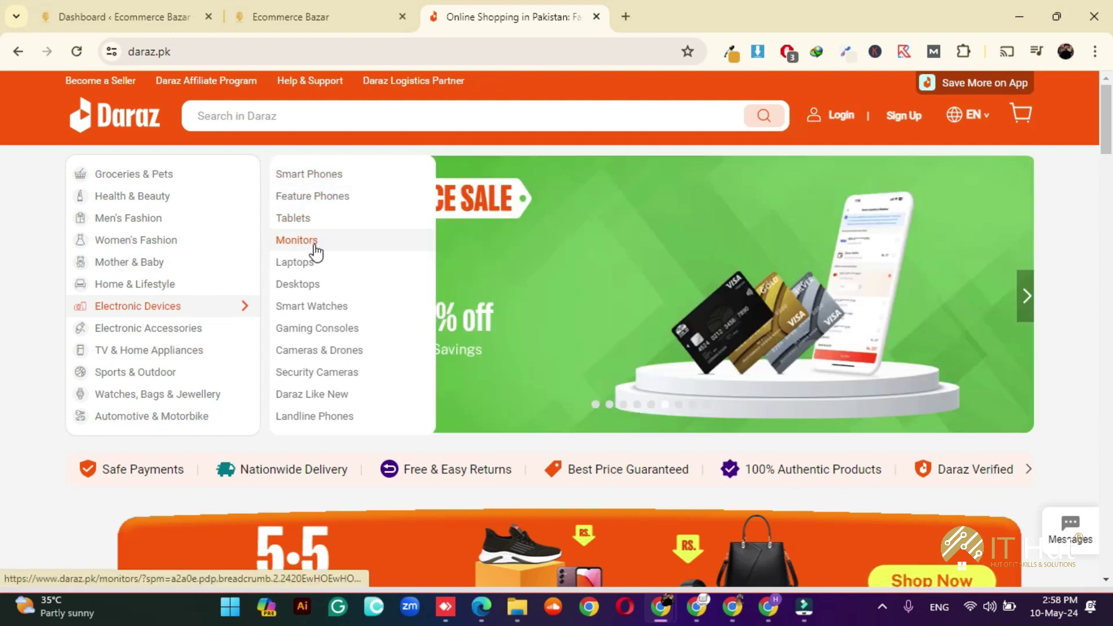
{"action": "mouse_move", "coordinate": [314, 259]}
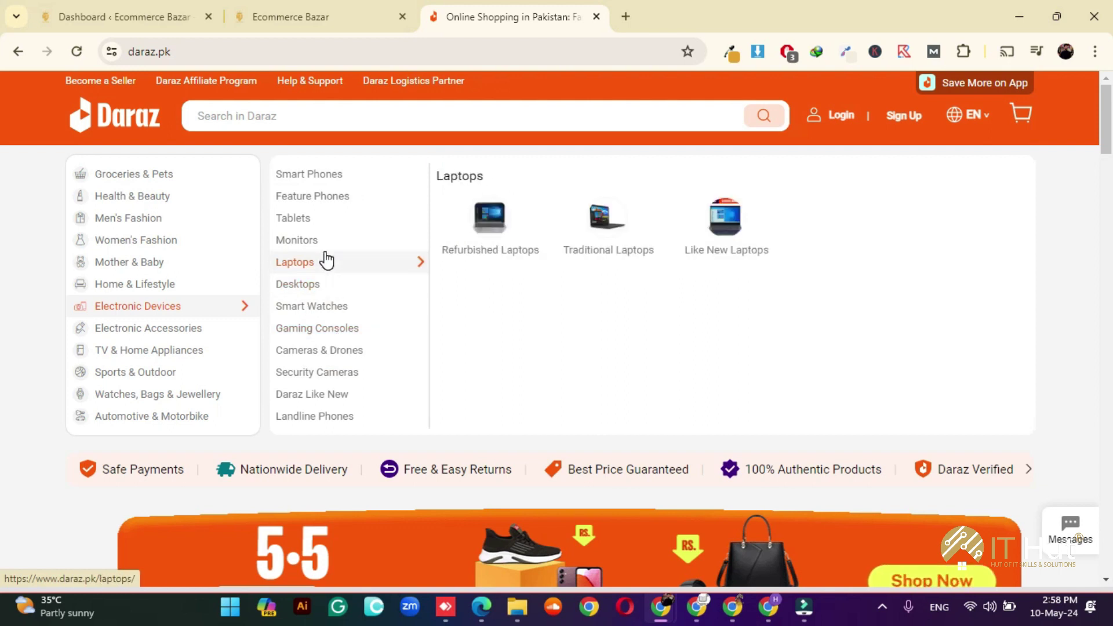
{"action": "left_click", "coordinate": [106, 7]}
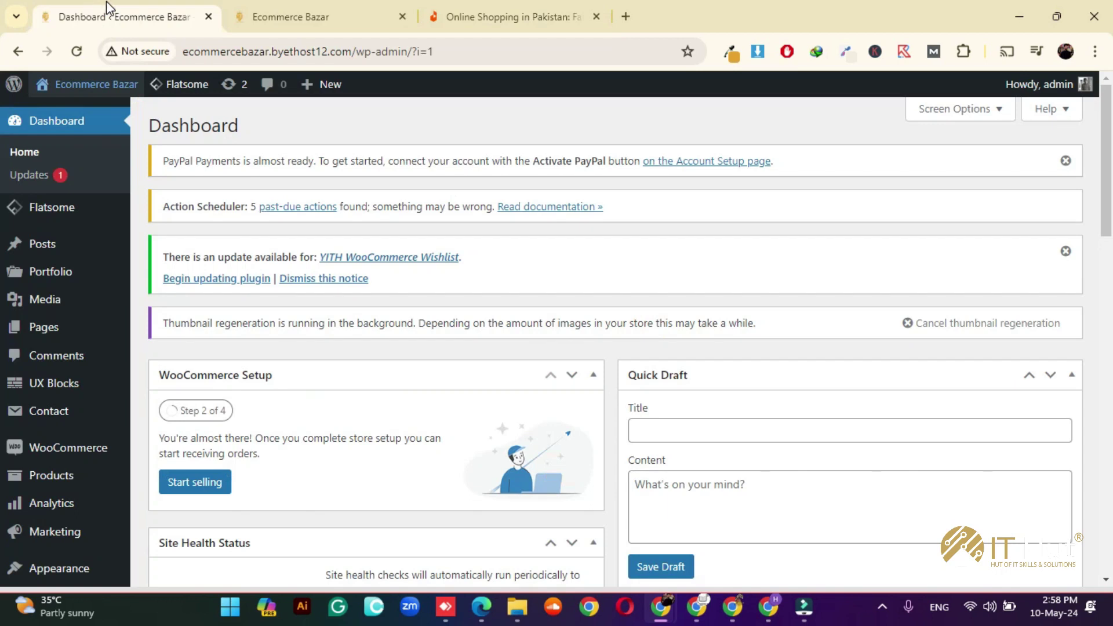
{"action": "left_click", "coordinate": [348, 8]}
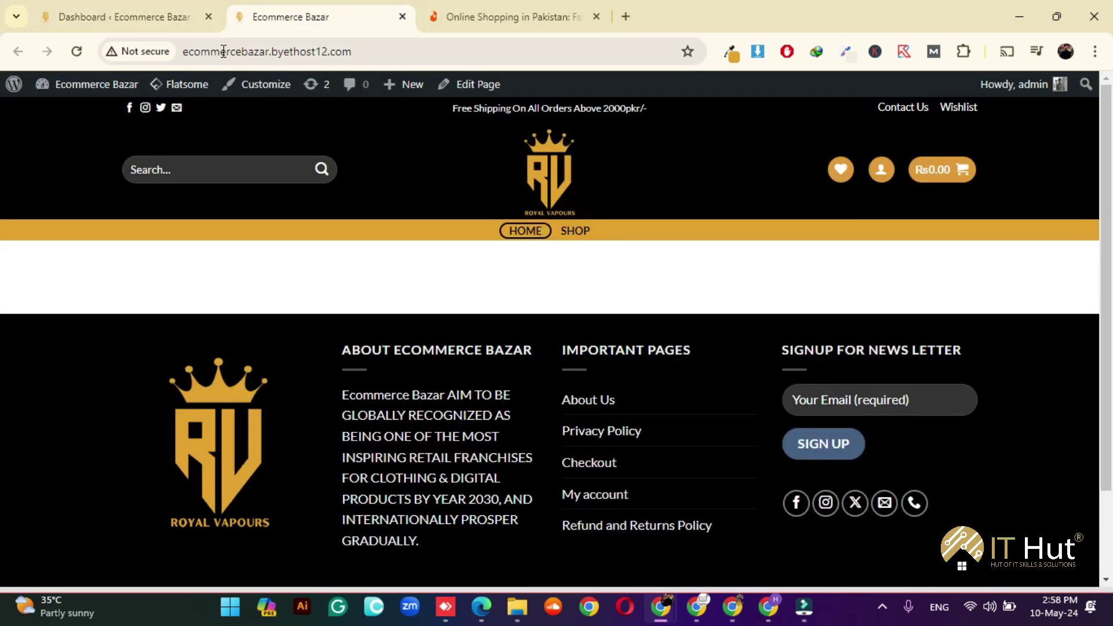
{"action": "left_click", "coordinate": [472, 21]}
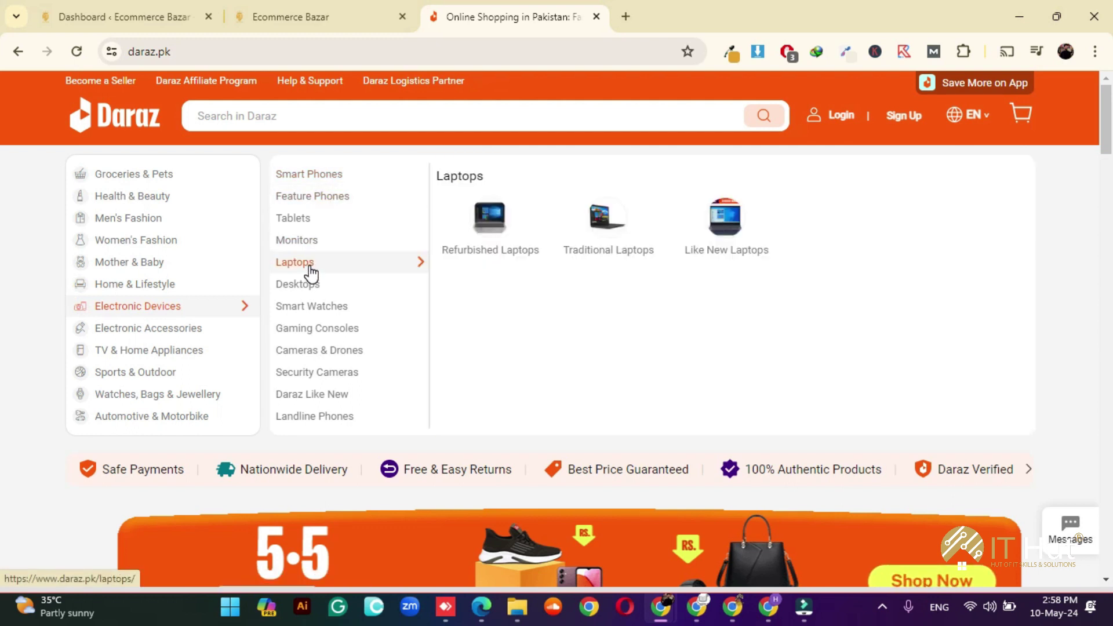
{"action": "left_click", "coordinate": [303, 263]}
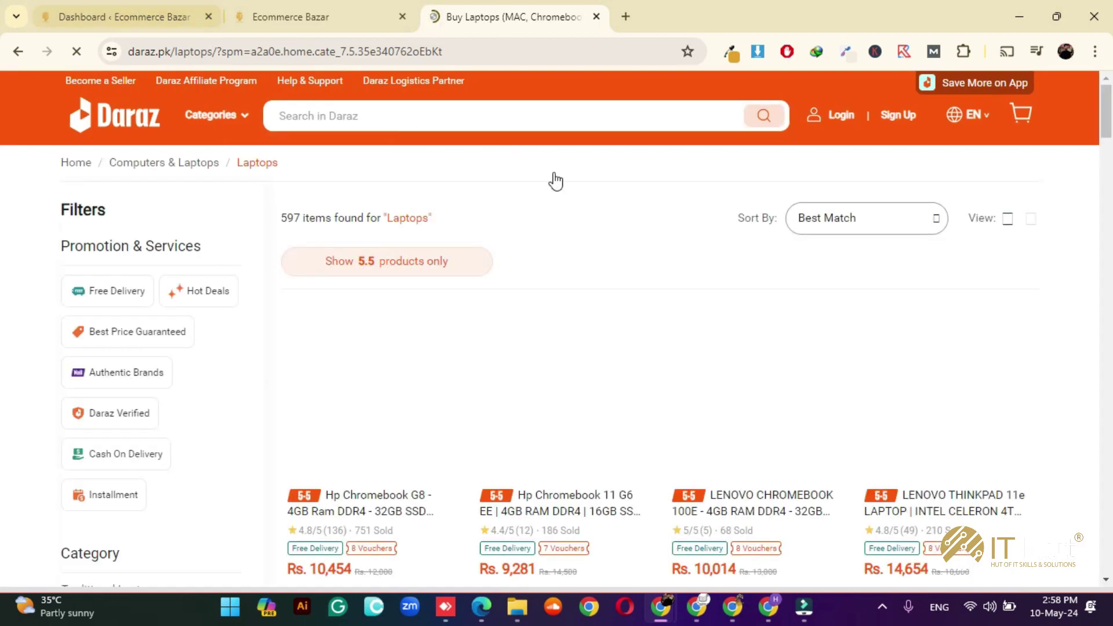
{"action": "scroll", "coordinate": [626, 197], "scroll_direction": "down", "scroll_amount": 3}
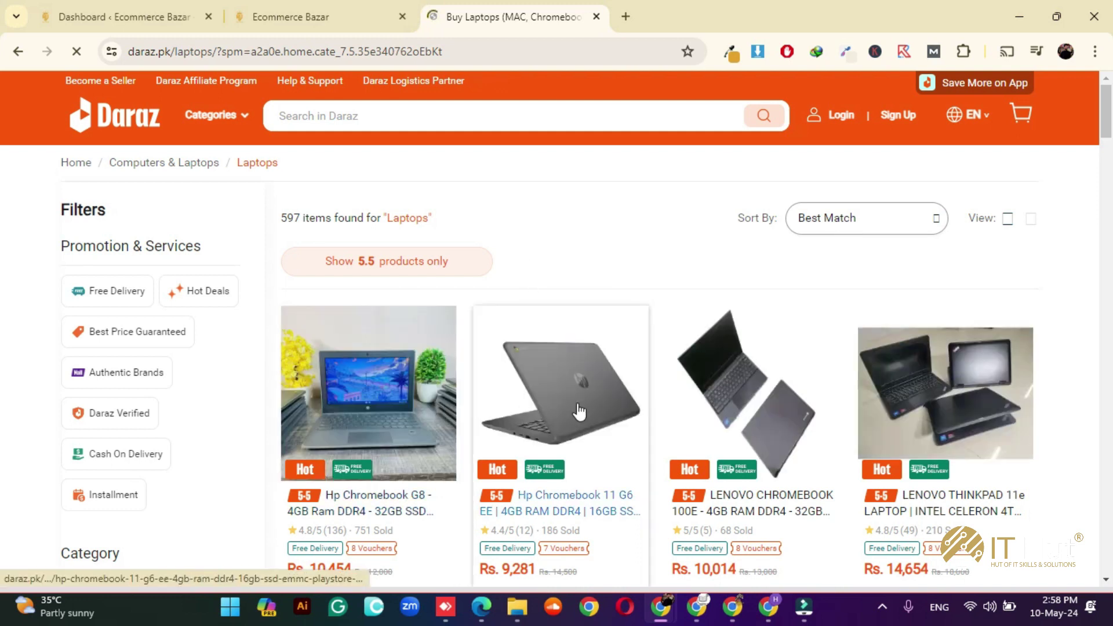
{"action": "scroll", "coordinate": [576, 410], "scroll_direction": "down", "scroll_amount": 3}
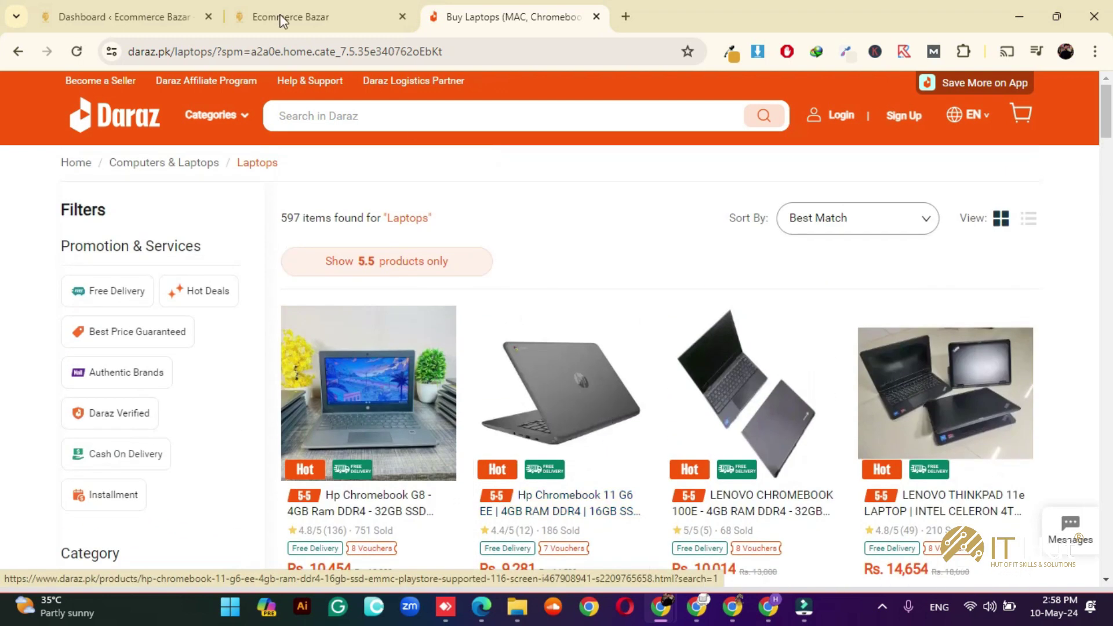
- Return to the Ecommerce Bazar admin dashboard and open the product categories page
{"action": "left_click", "coordinate": [121, 16]}
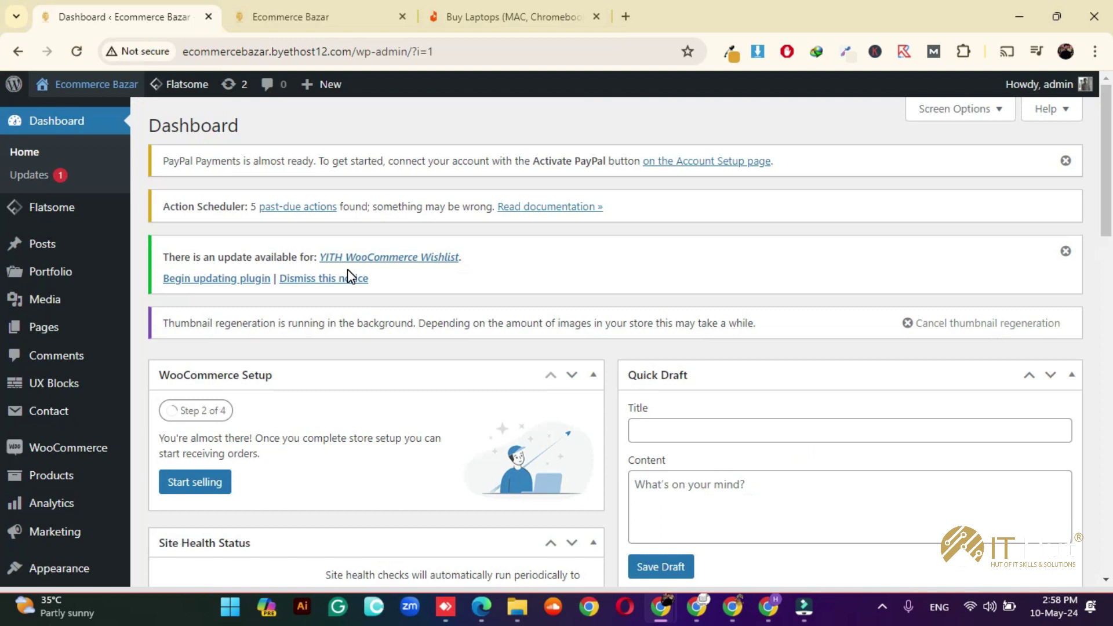
{"action": "scroll", "coordinate": [180, 313], "scroll_direction": "down", "scroll_amount": 3}
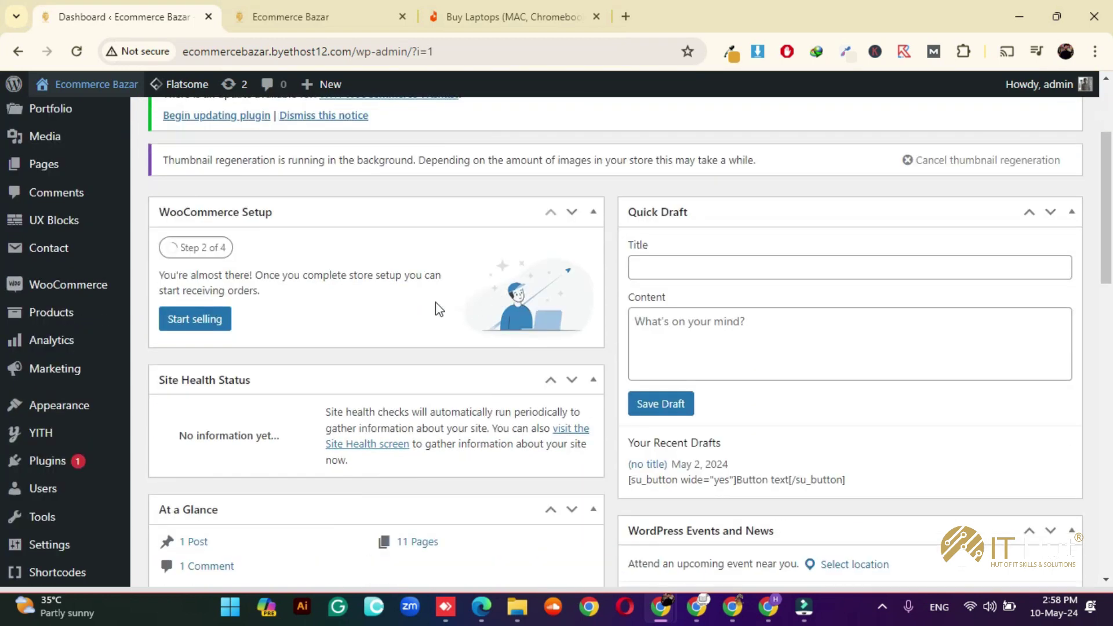
{"action": "mouse_move", "coordinate": [53, 322]}
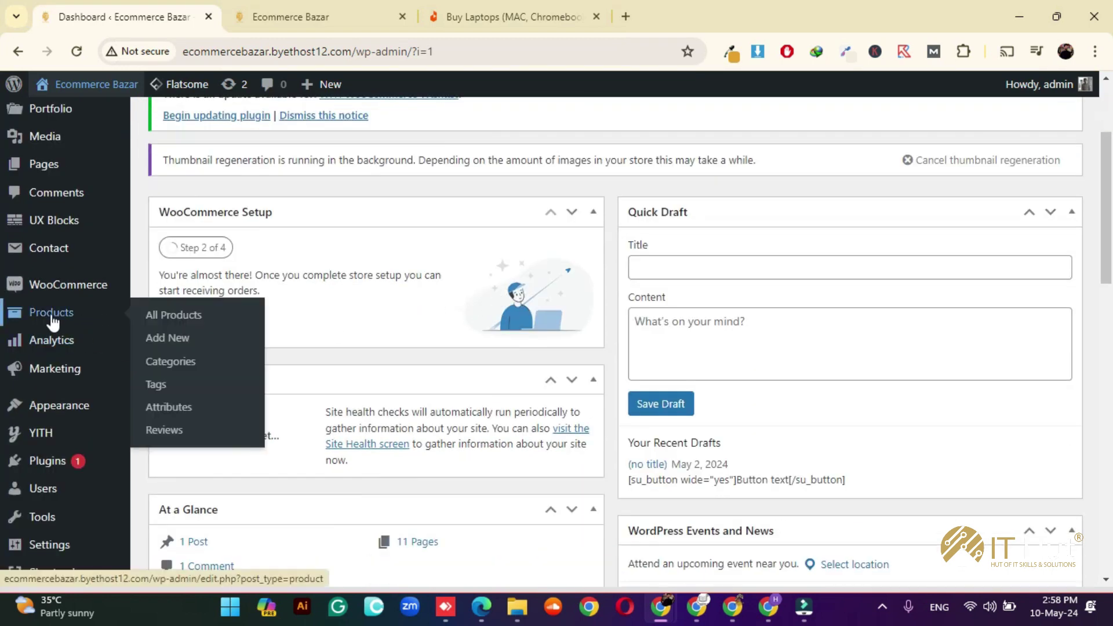
{"action": "left_click", "coordinate": [167, 337]}
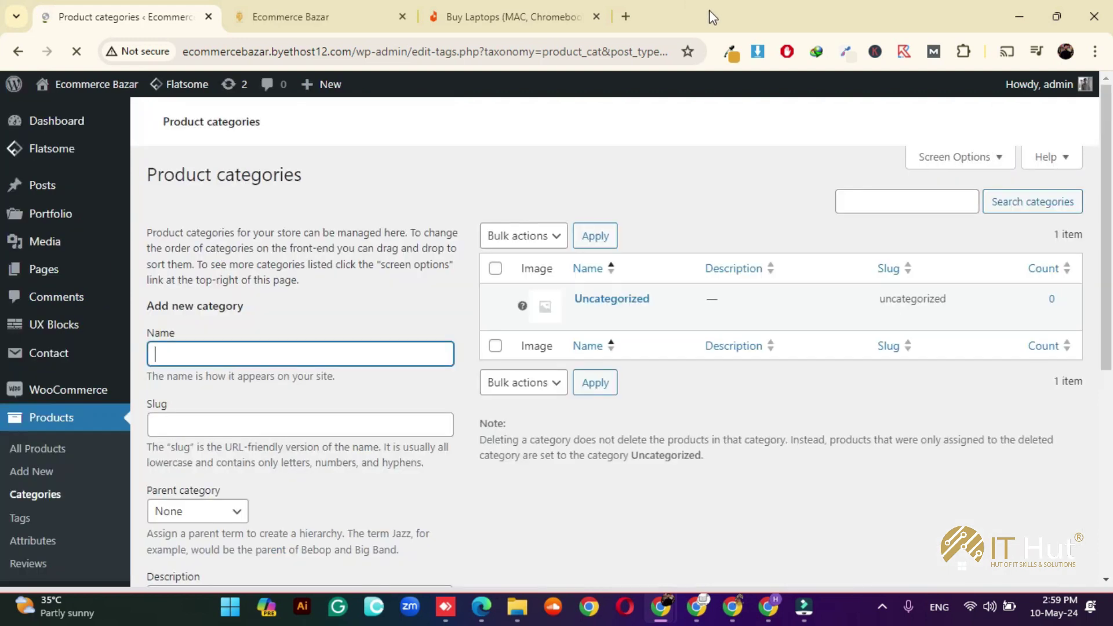
{"action": "double_click", "coordinate": [709, 9]}
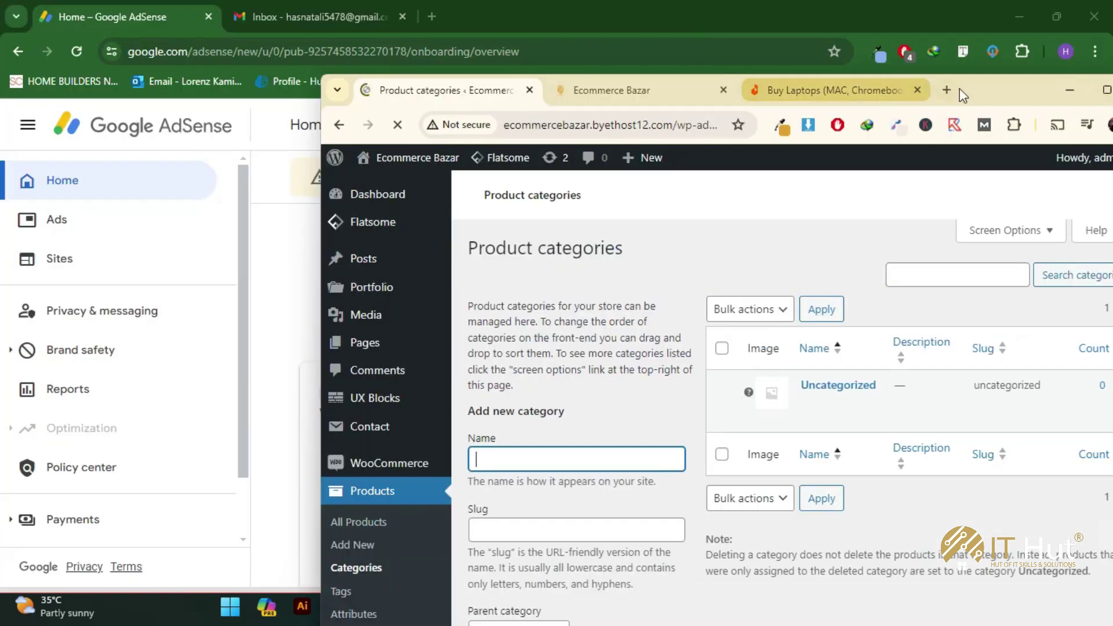
{"action": "double_click", "coordinate": [982, 89]}
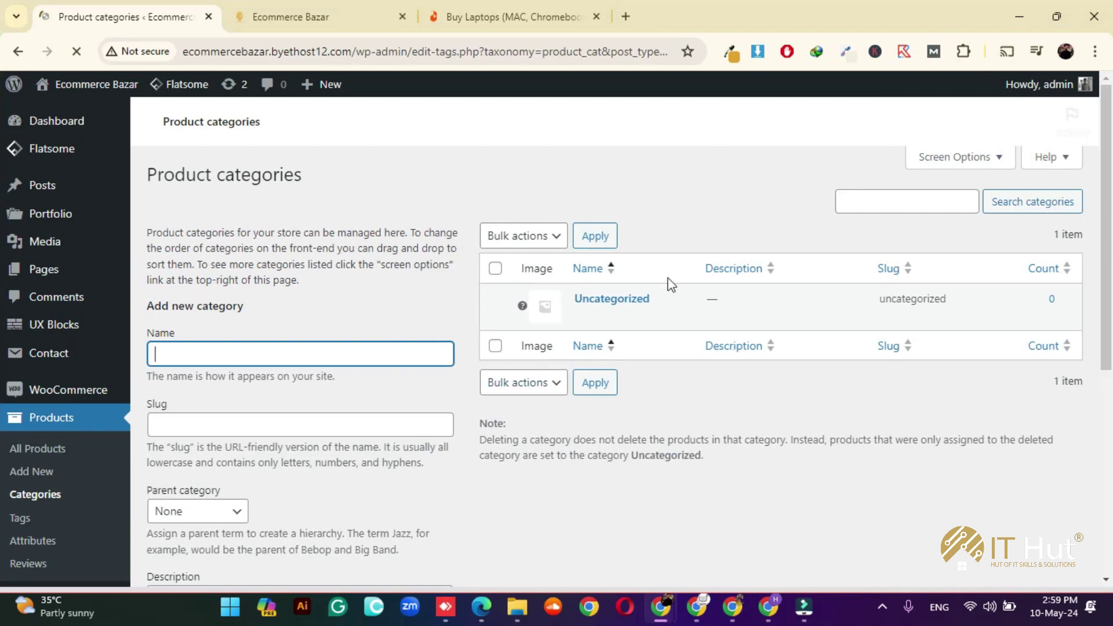
- Enter Smart Phones as the new product category's name and review the parent category and remaining fields
{"action": "scroll", "coordinate": [408, 333], "scroll_direction": "down", "scroll_amount": 1}
{"action": "scroll", "coordinate": [408, 333], "scroll_direction": "down", "scroll_amount": 5}
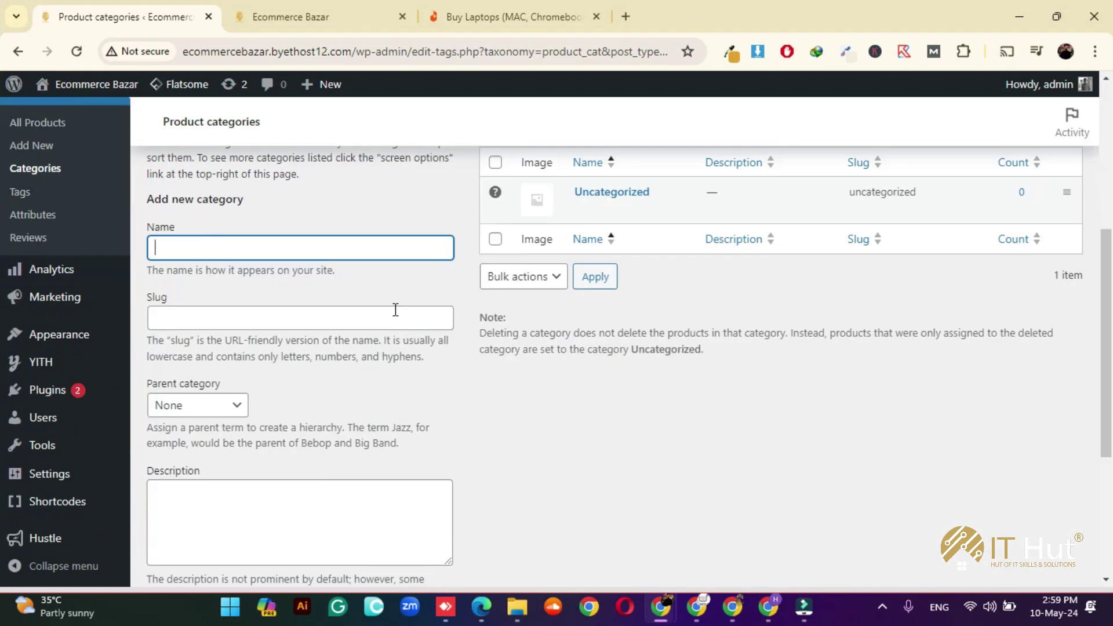
{"action": "left_click", "coordinate": [267, 253]}
{"action": "type", "text": "Smart Phones"}
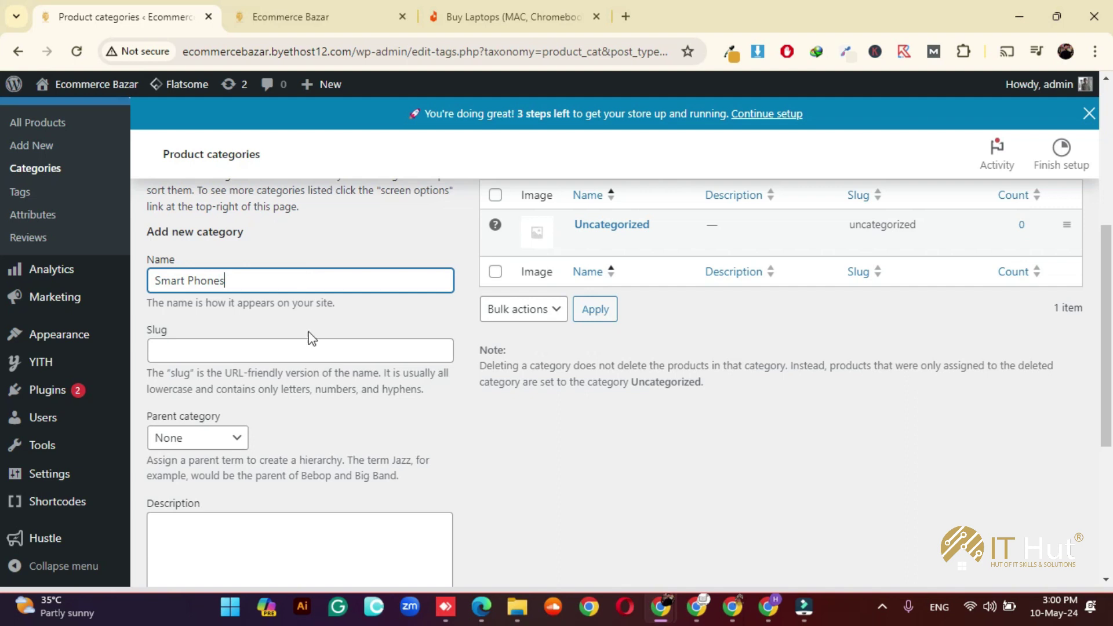
{"action": "scroll", "coordinate": [302, 334], "scroll_direction": "down", "scroll_amount": 3}
{"action": "left_click", "coordinate": [211, 272]}
{"action": "left_click", "coordinate": [311, 273]}
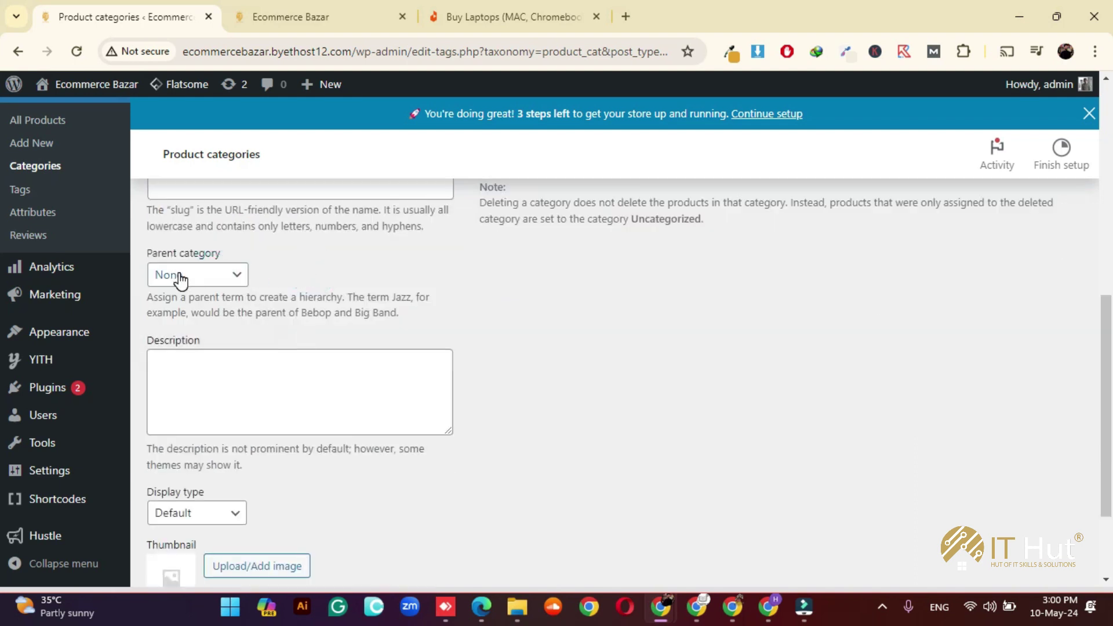
{"action": "scroll", "coordinate": [323, 333], "scroll_direction": "down", "scroll_amount": 2}
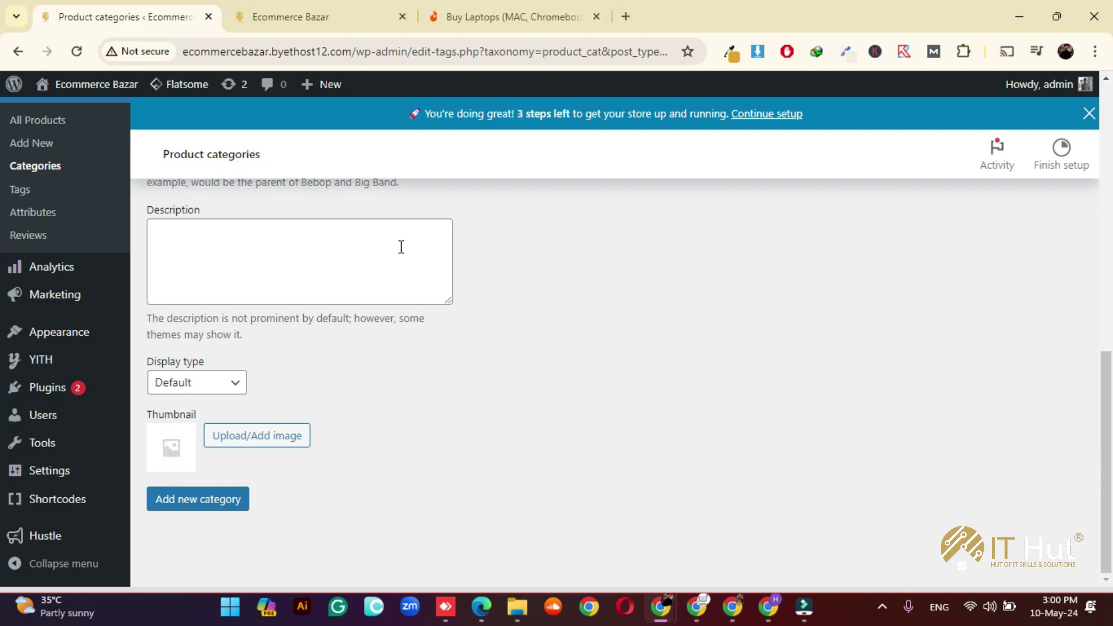
- Open eshaorganics.com in a new tab and view the products in its Best Offers category
{"action": "left_click", "coordinate": [626, 17]}
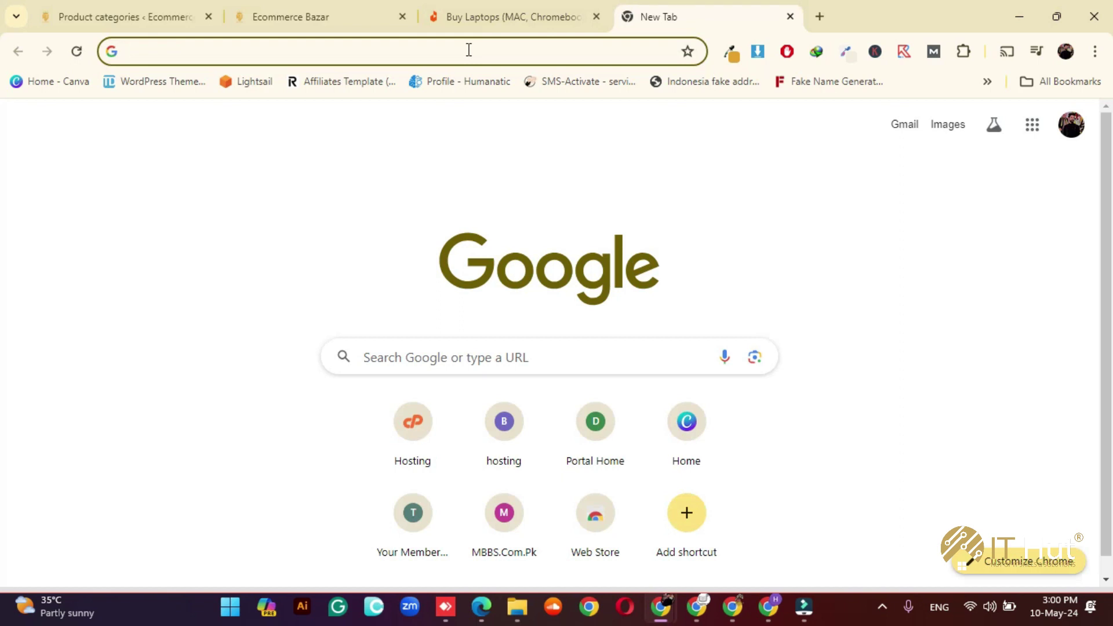
{"action": "type", "text": "esha"}
{"action": "key", "text": "Return"}
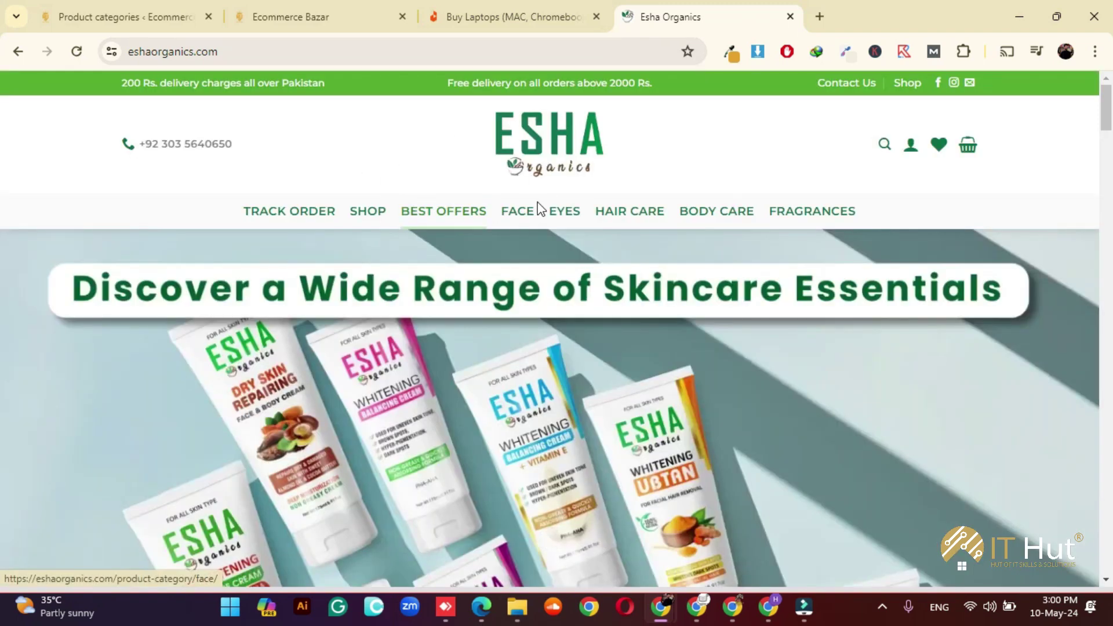
{"action": "left_click", "coordinate": [461, 210]}
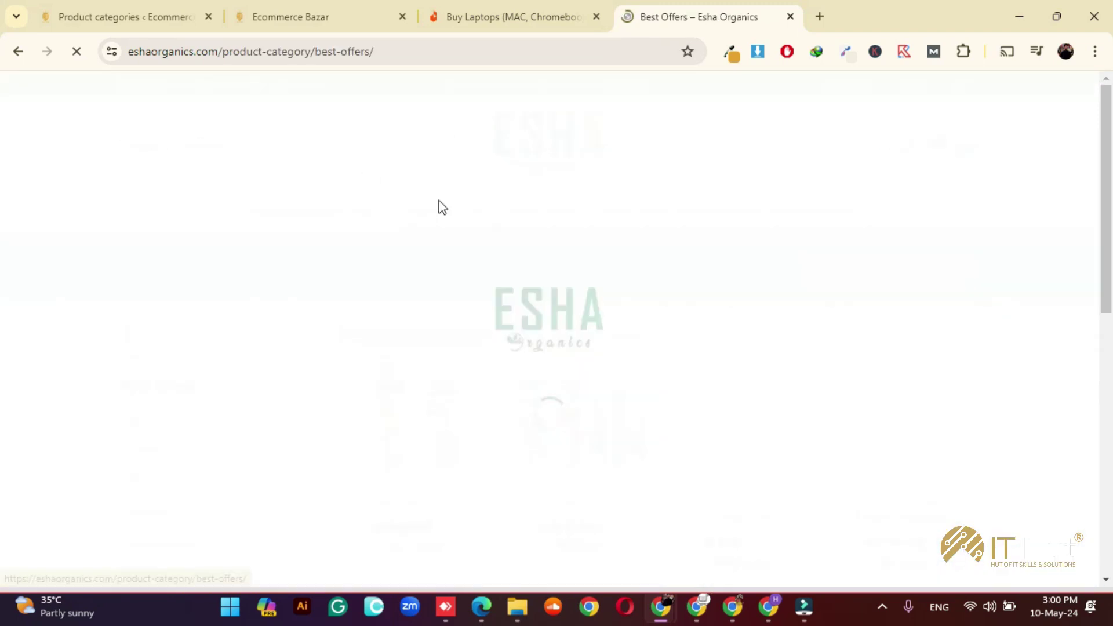
{"action": "scroll", "coordinate": [521, 315], "scroll_direction": "down", "scroll_amount": 4}
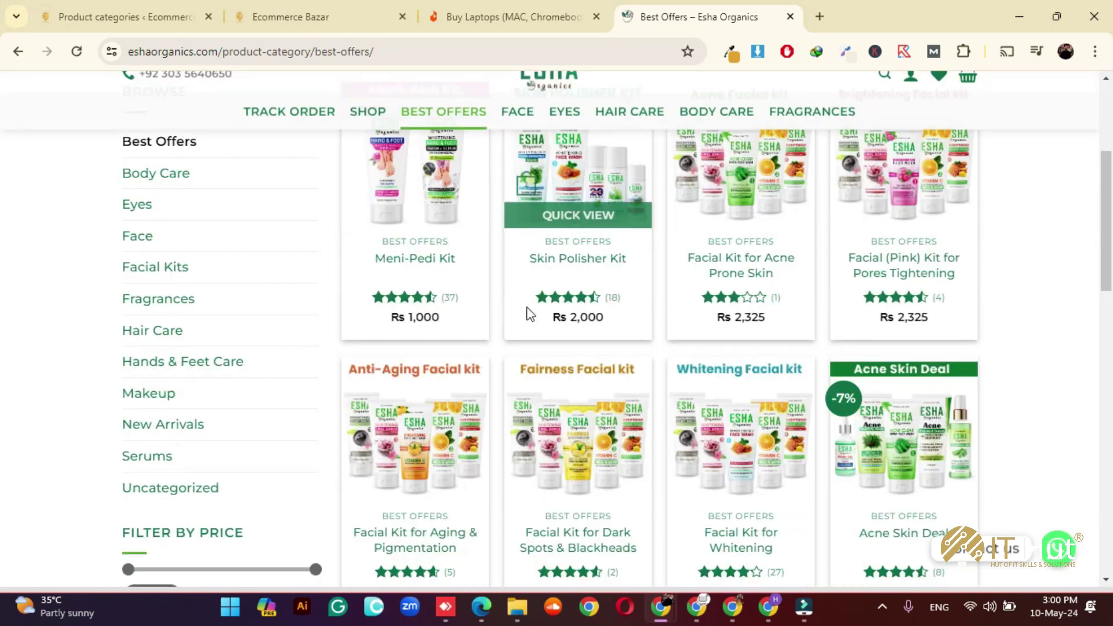
{"action": "scroll", "coordinate": [529, 314], "scroll_direction": "up", "scroll_amount": 4}
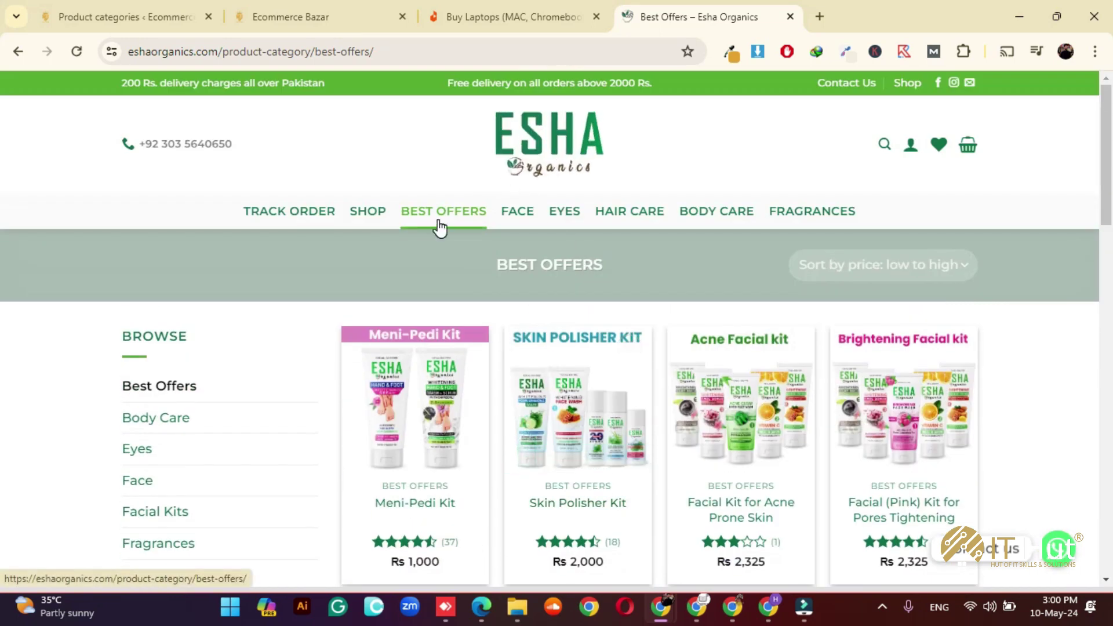
- Try pick-slick.com in a new tab, and load fqshoppingmall.com in its place
{"action": "left_click", "coordinate": [820, 16]}
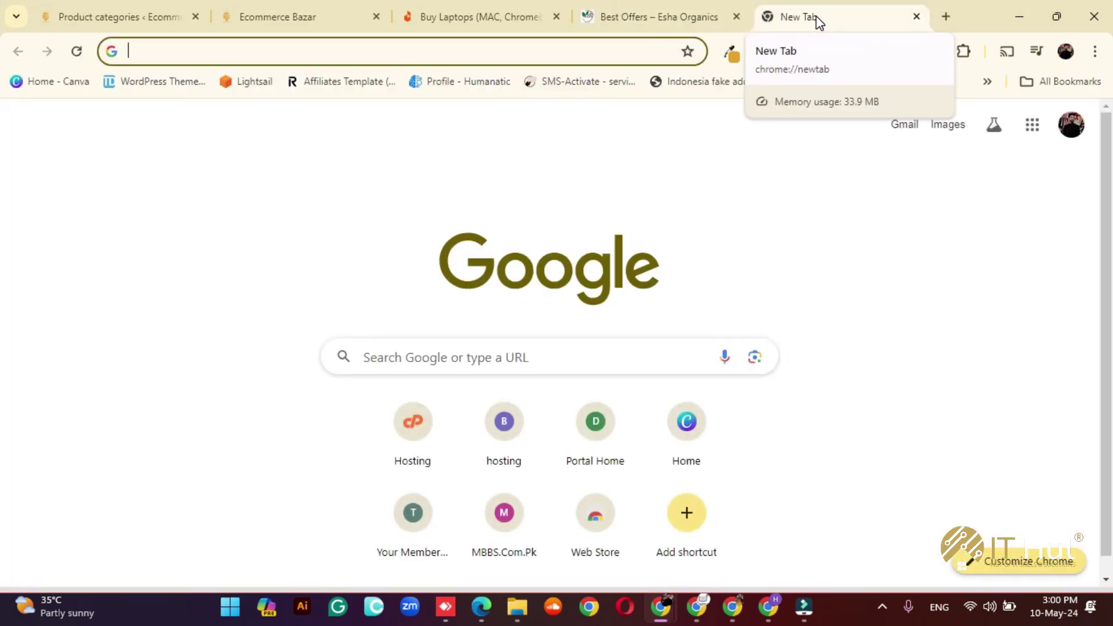
{"action": "type", "text": "pick-slick.com"}
{"action": "key", "text": "Return"}
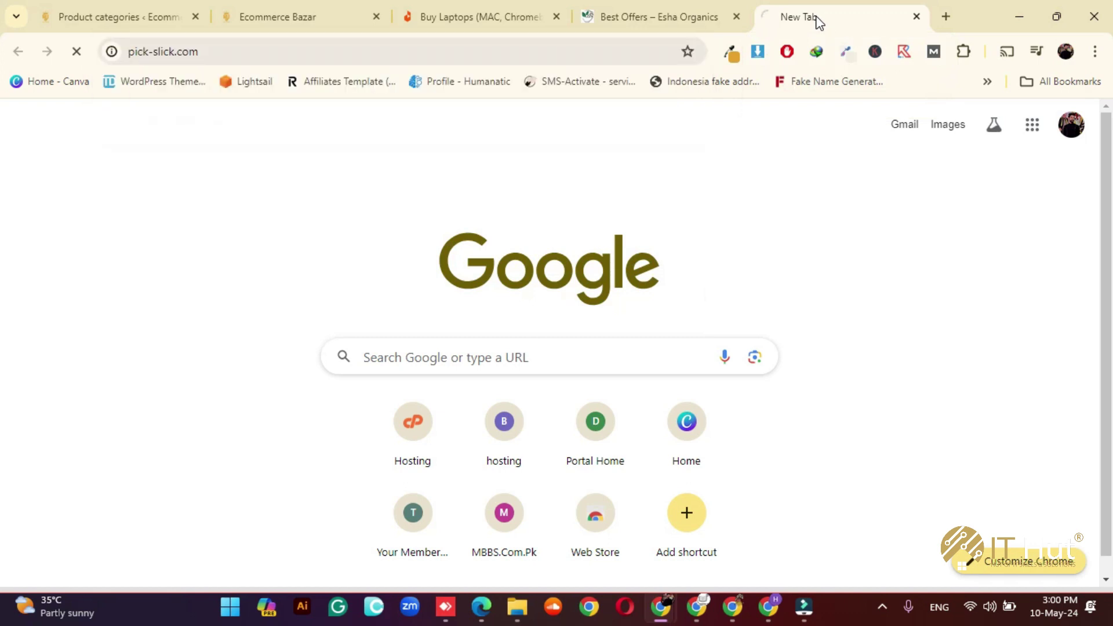
{"action": "left_click", "coordinate": [618, 49]}
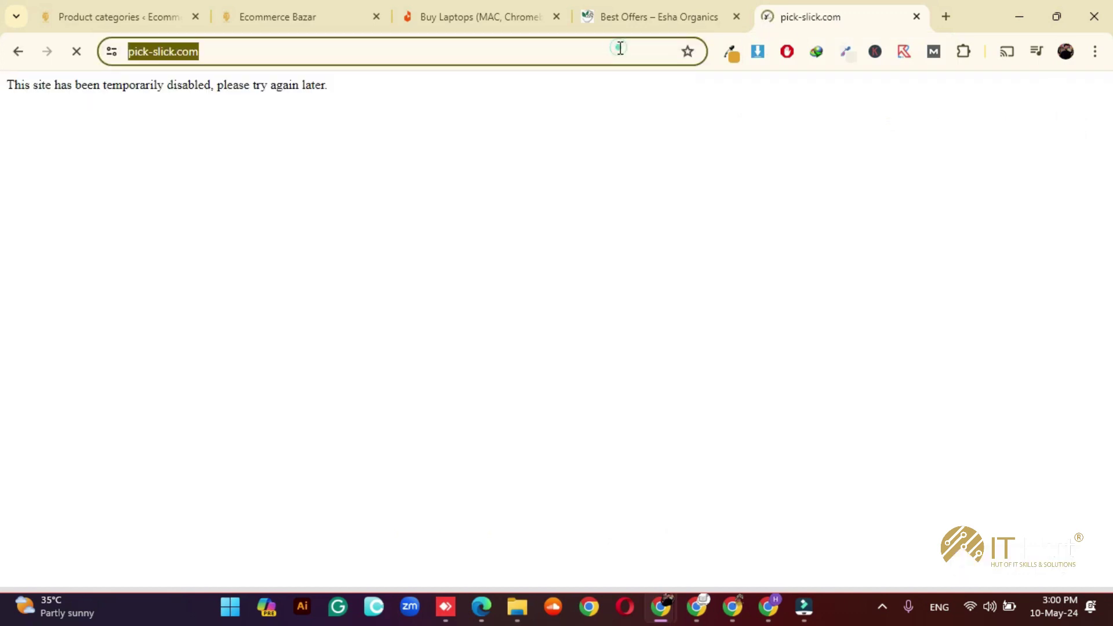
{"action": "type", "text": "fqshoppingmall"}
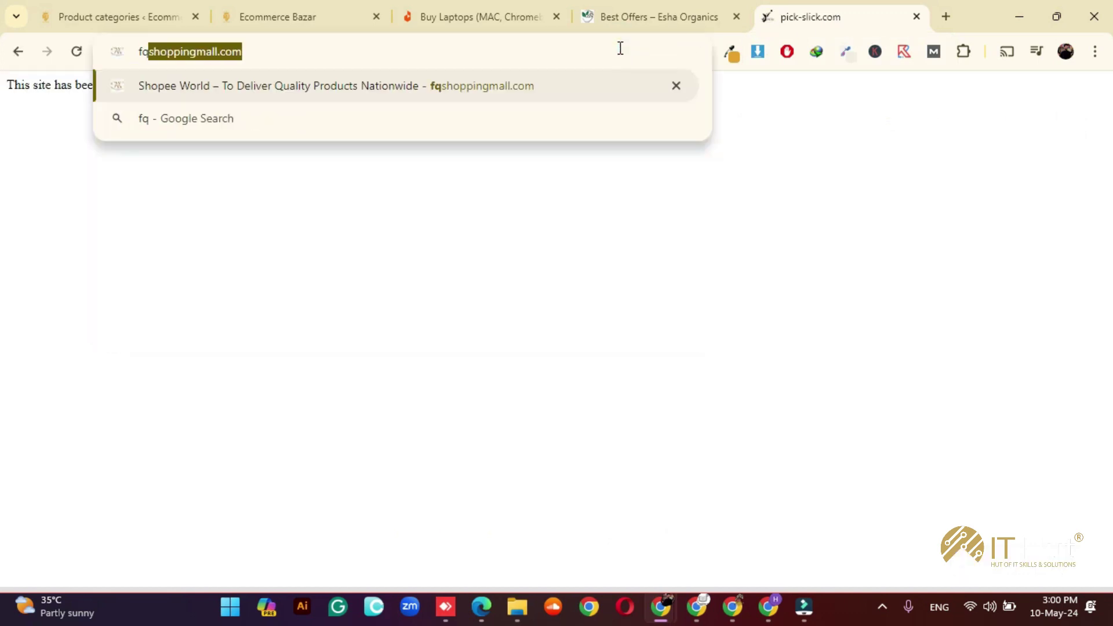
{"action": "key", "text": "Return"}
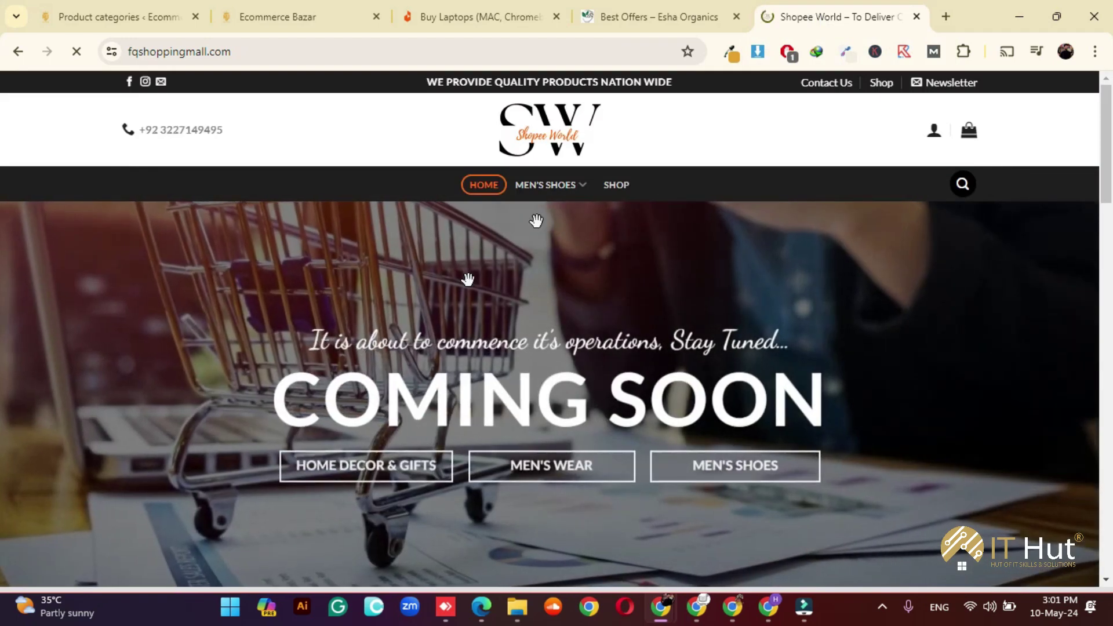
- Open the Men's Shoes category on the Shopee World site and look through its Casual Shoes subcategories
{"action": "mouse_move", "coordinate": [537, 190]}
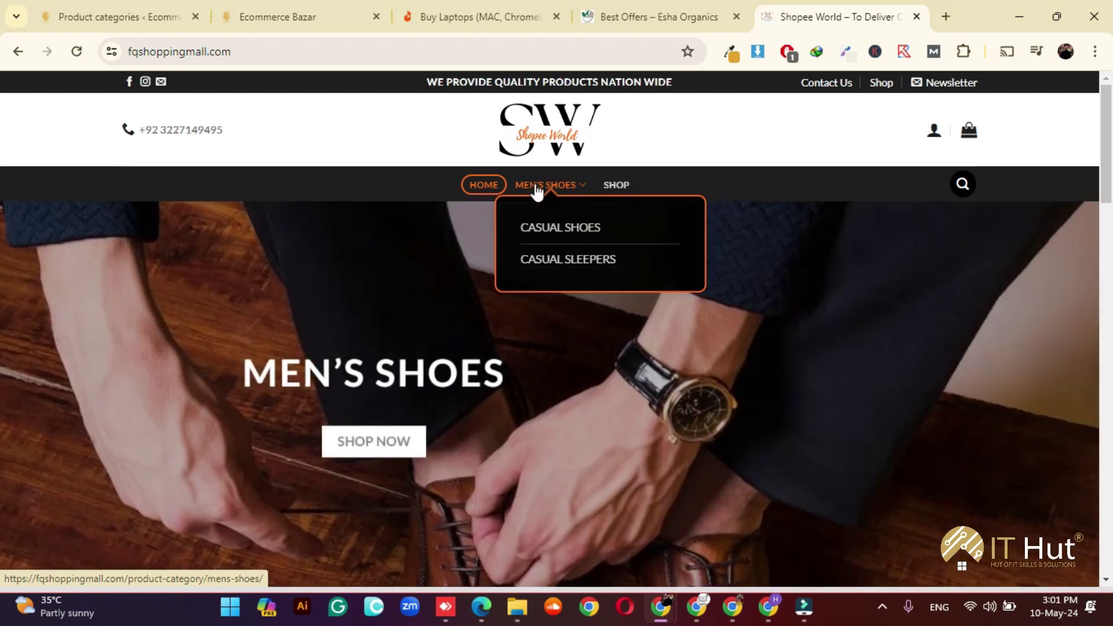
{"action": "left_click", "coordinate": [536, 184]}
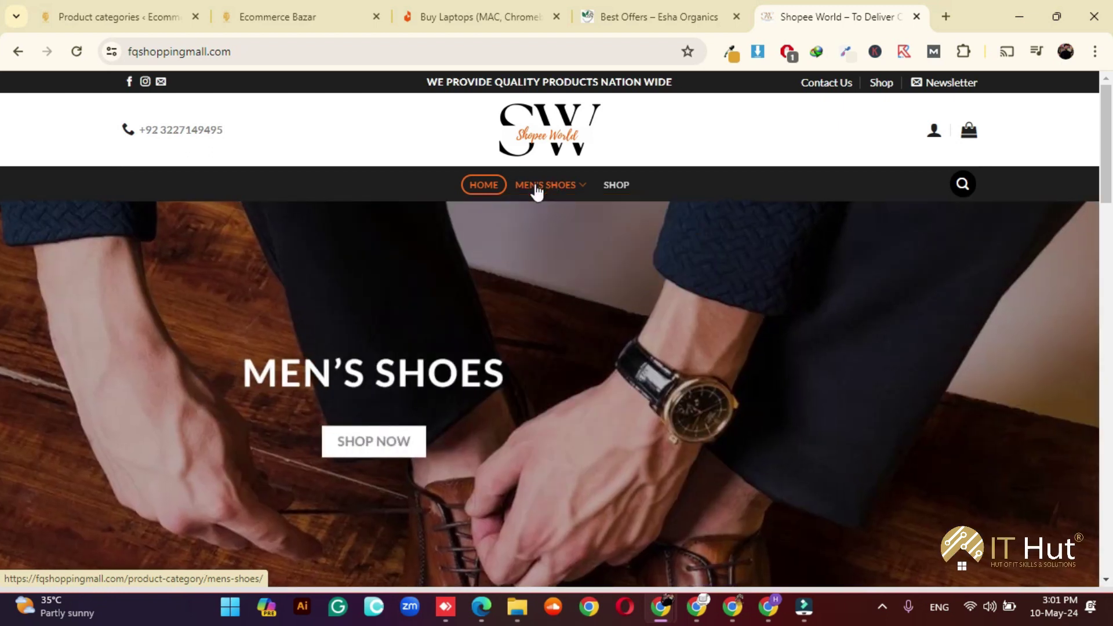
{"action": "scroll", "coordinate": [806, 350], "scroll_direction": "down", "scroll_amount": 3}
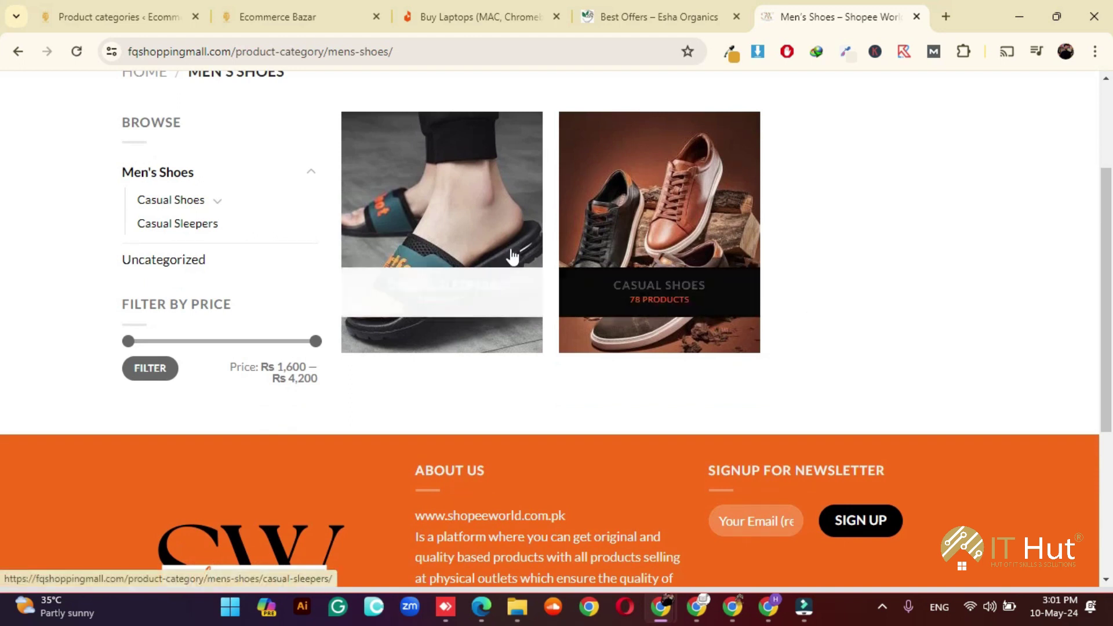
{"action": "left_click", "coordinate": [651, 242]}
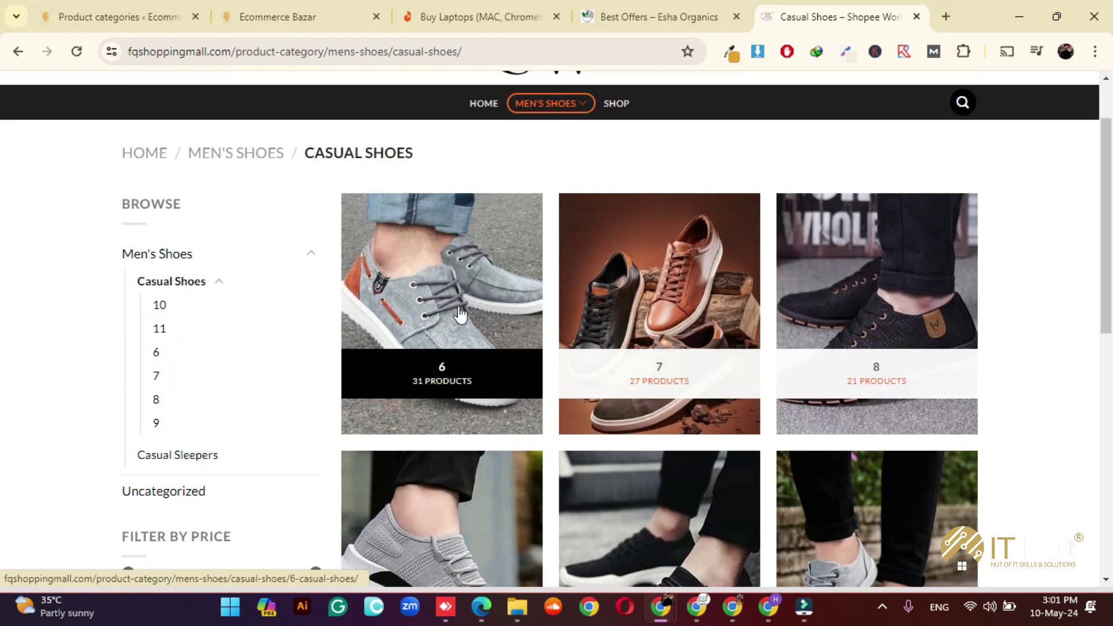
{"action": "scroll", "coordinate": [793, 371], "scroll_direction": "down", "scroll_amount": 4}
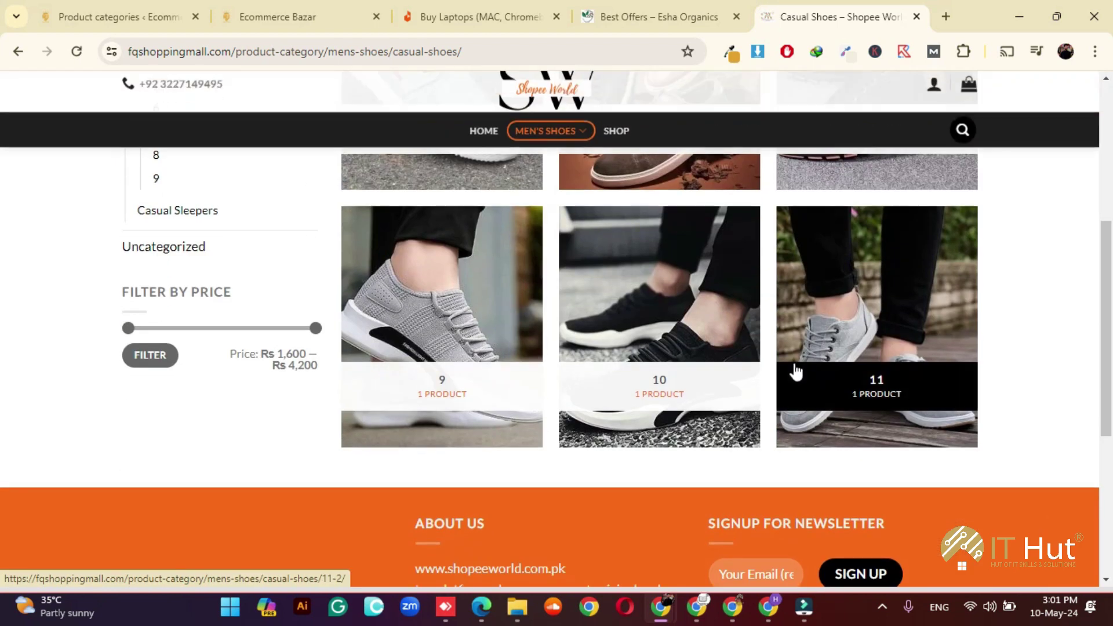
{"action": "scroll", "coordinate": [792, 337], "scroll_direction": "up", "scroll_amount": 5}
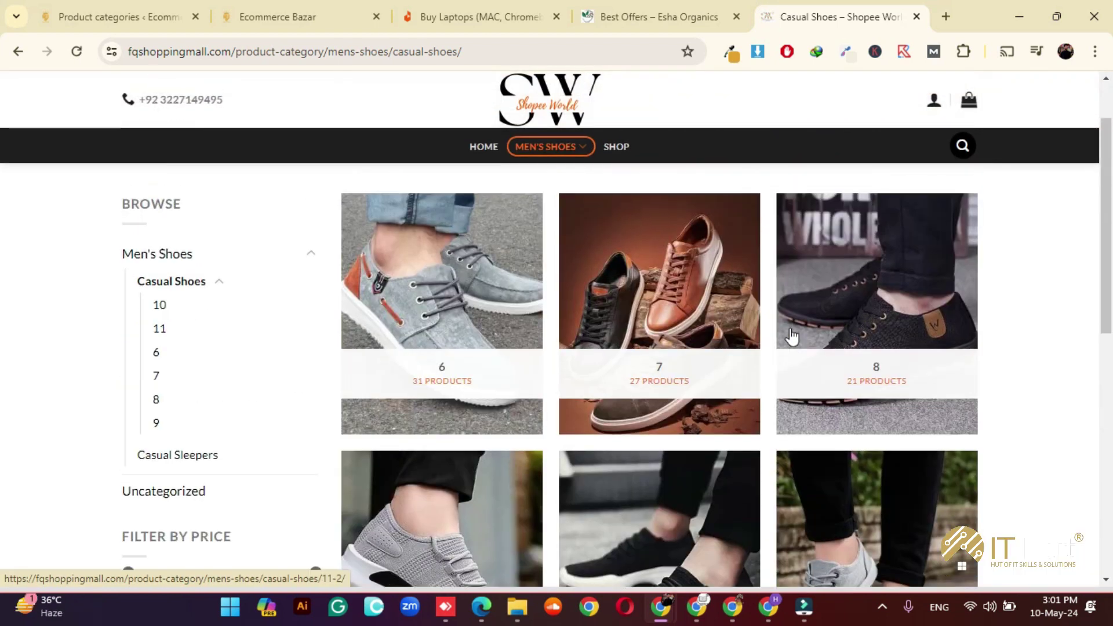
- Reload the Casual Shoes category and look through the products in its size 6 subcategory
{"action": "mouse_move", "coordinate": [542, 187]}
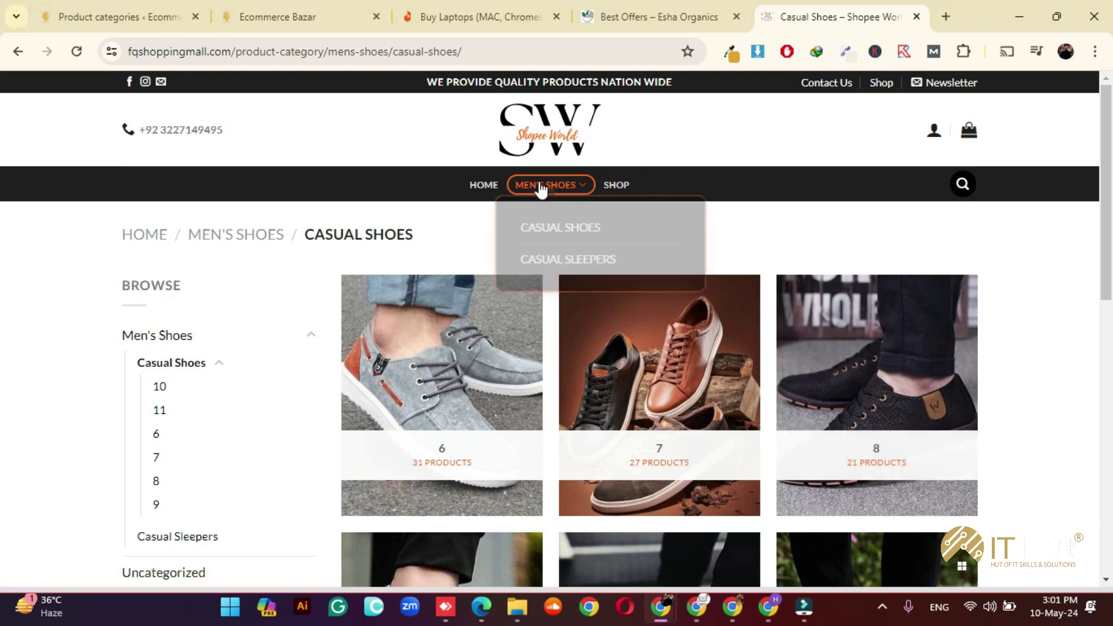
{"action": "left_click", "coordinate": [564, 226]}
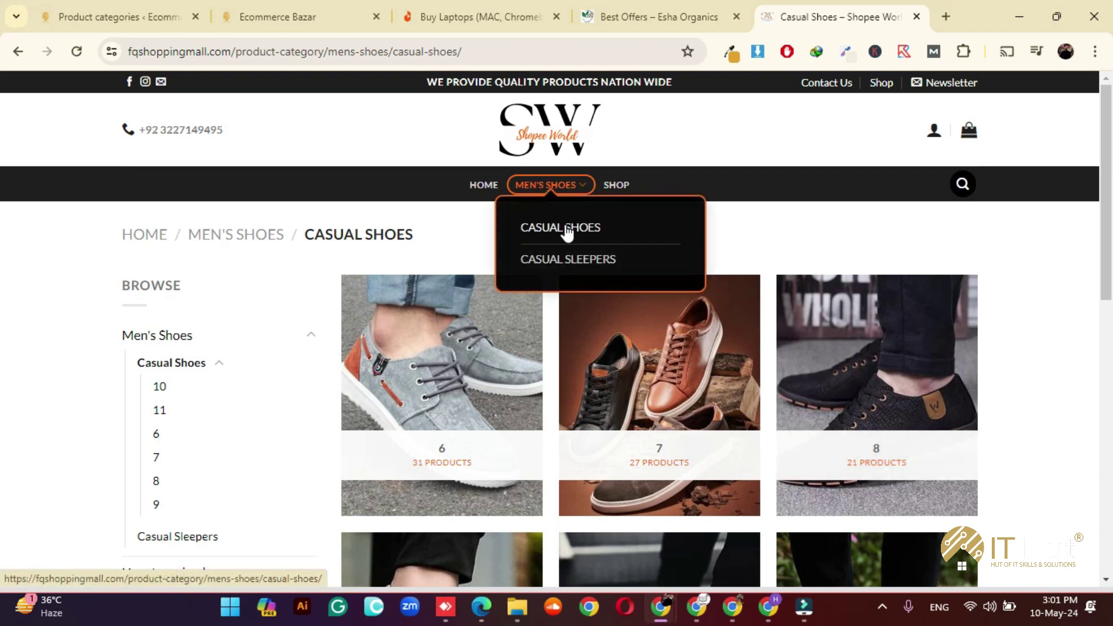
{"action": "left_click", "coordinate": [571, 229]}
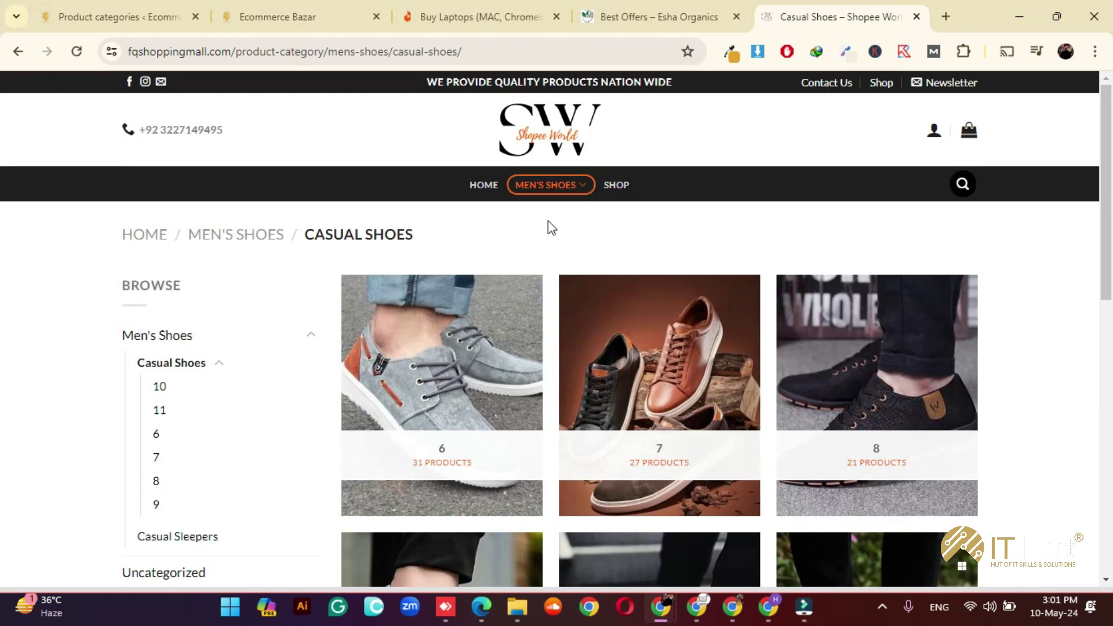
{"action": "left_click", "coordinate": [458, 348]}
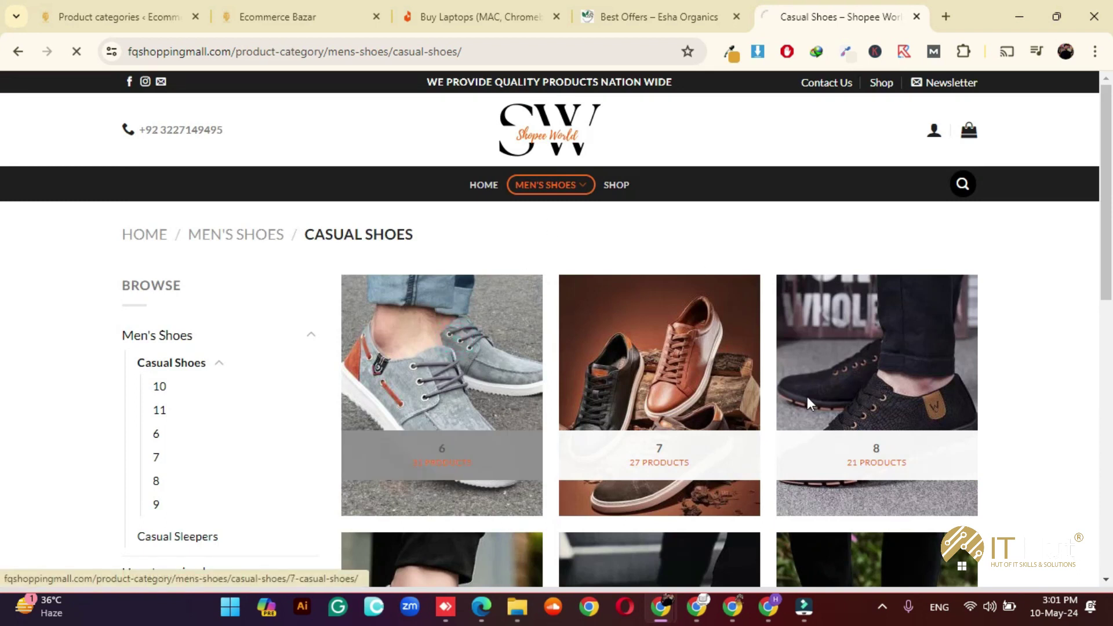
{"action": "scroll", "coordinate": [713, 377], "scroll_direction": "down", "scroll_amount": 8}
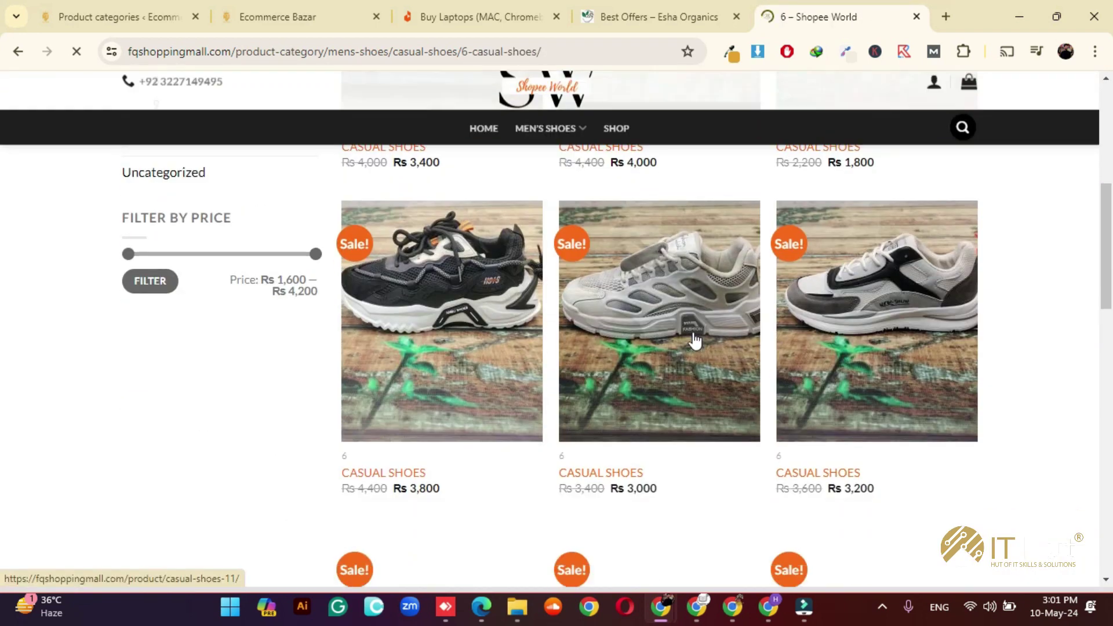
{"action": "scroll", "coordinate": [696, 342], "scroll_direction": "up", "scroll_amount": 5}
{"action": "scroll", "coordinate": [696, 340], "scroll_direction": "up", "scroll_amount": 3}
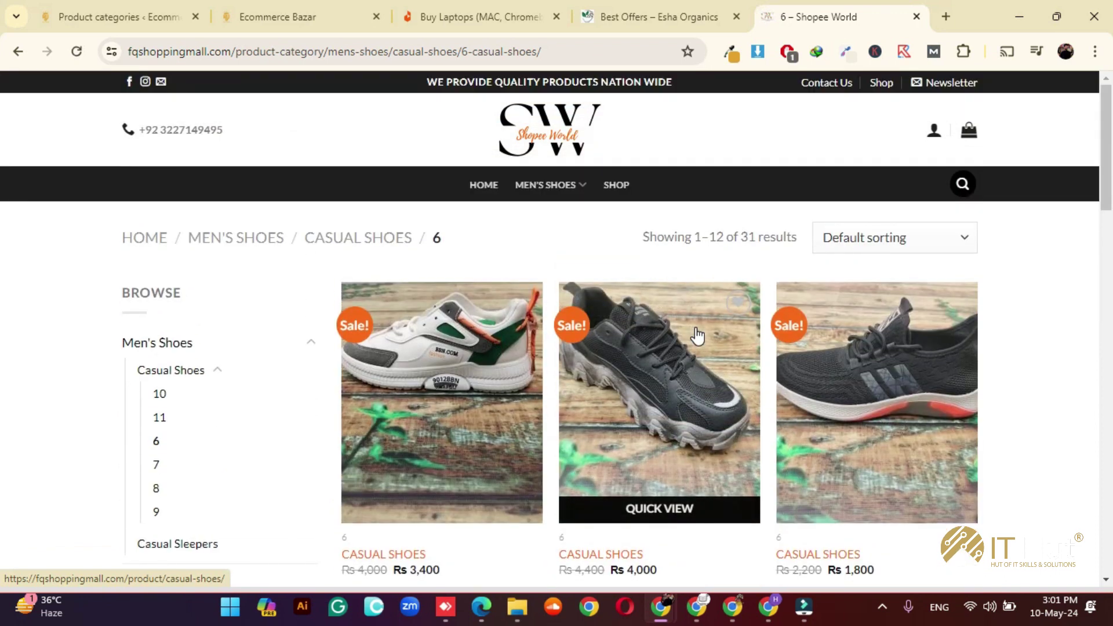
- Close the Shopee World site and return to the Ecommerce Bazar product categories page
{"action": "left_click", "coordinate": [916, 17]}
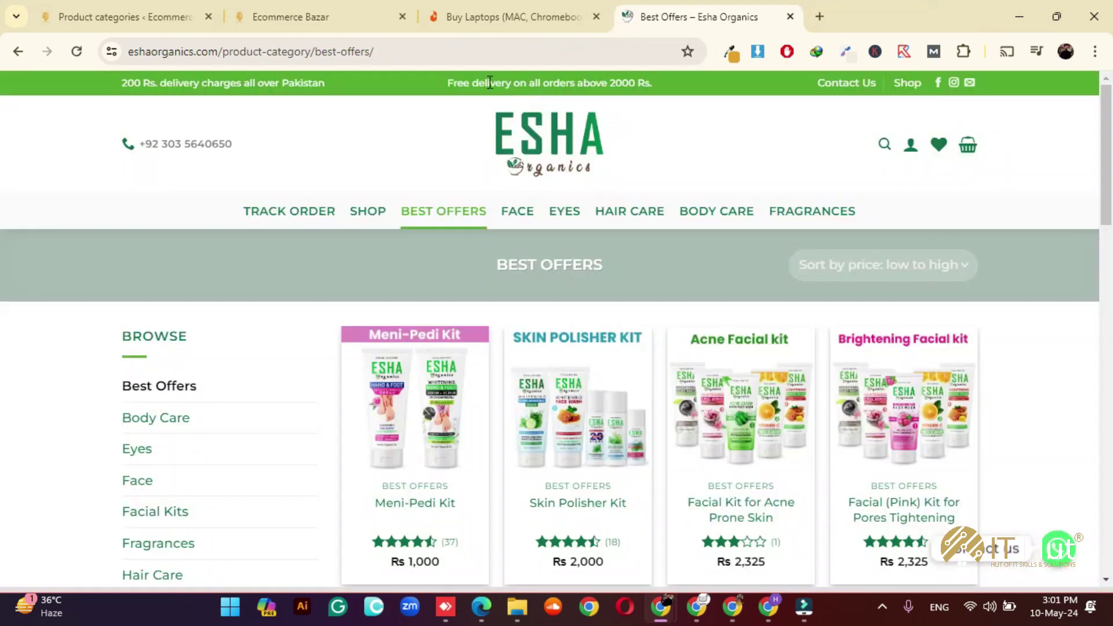
{"action": "left_click", "coordinate": [496, 16]}
{"action": "left_click", "coordinate": [277, 22]}
{"action": "left_click", "coordinate": [165, 15]}
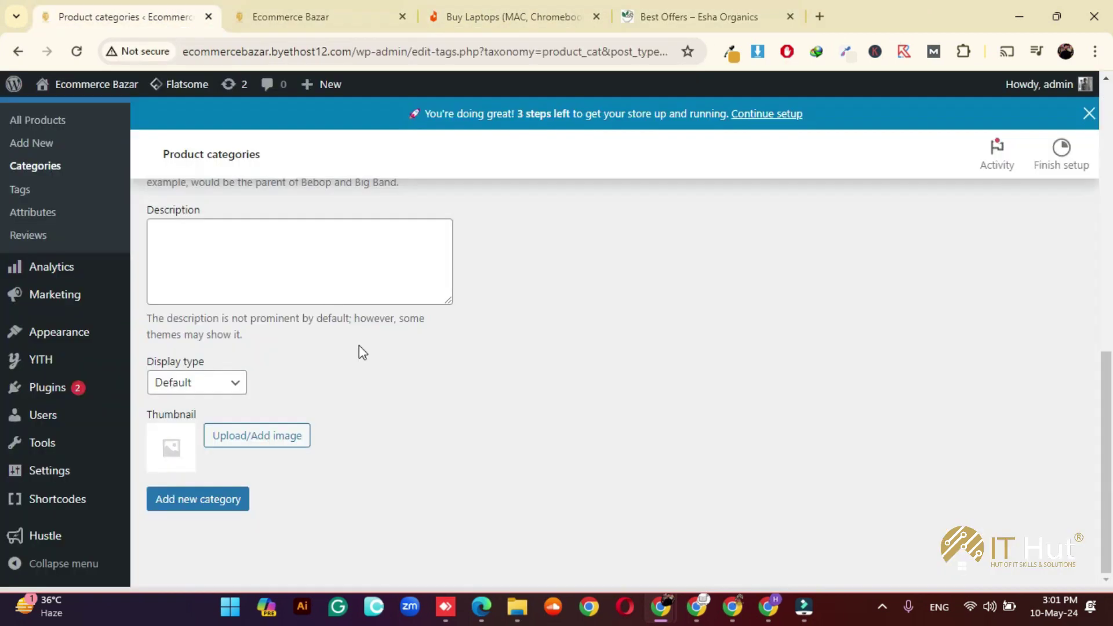
- Set the new Smart Phones category's display type to Subcategories
{"action": "left_click", "coordinate": [197, 382]}
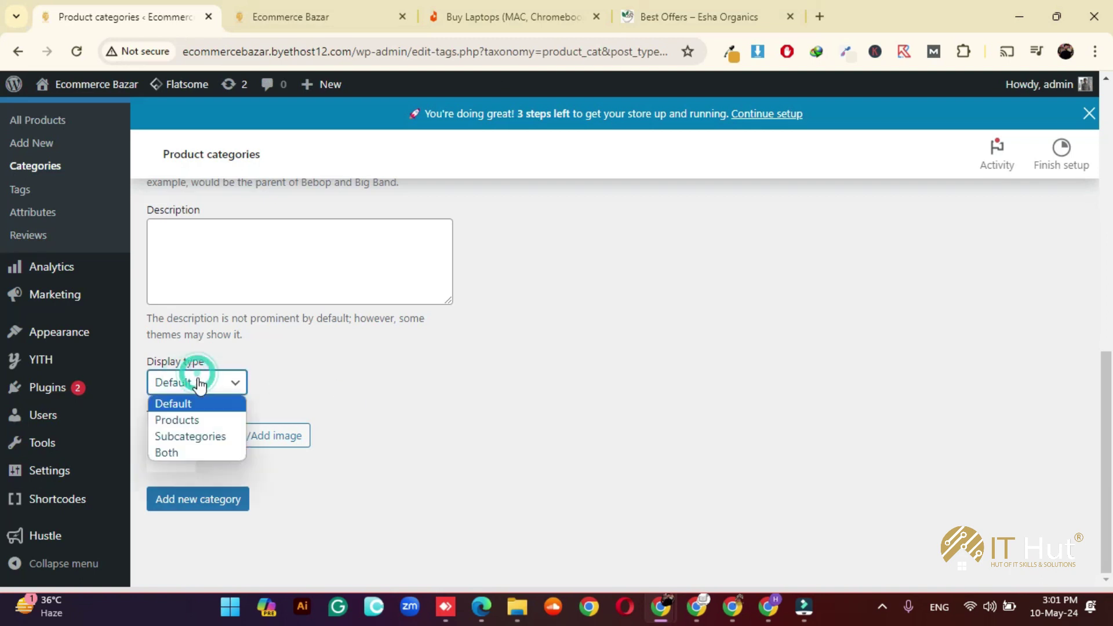
{"action": "left_click", "coordinate": [199, 436]}
{"action": "scroll", "coordinate": [415, 328], "scroll_direction": "up", "scroll_amount": 6}
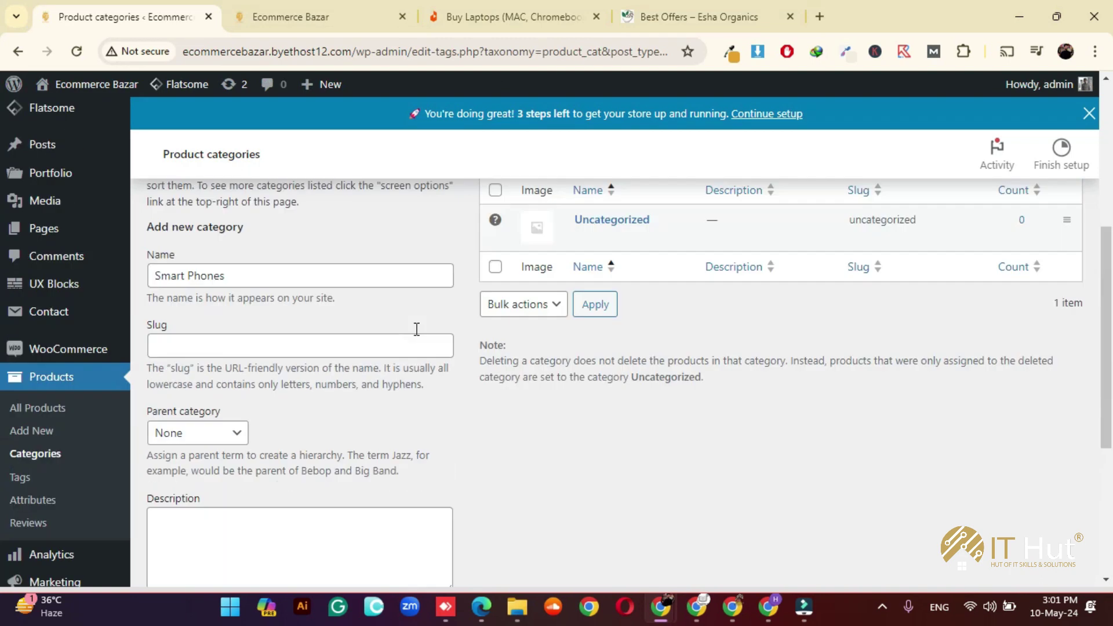
{"action": "scroll", "coordinate": [418, 331], "scroll_direction": "down", "scroll_amount": 5}
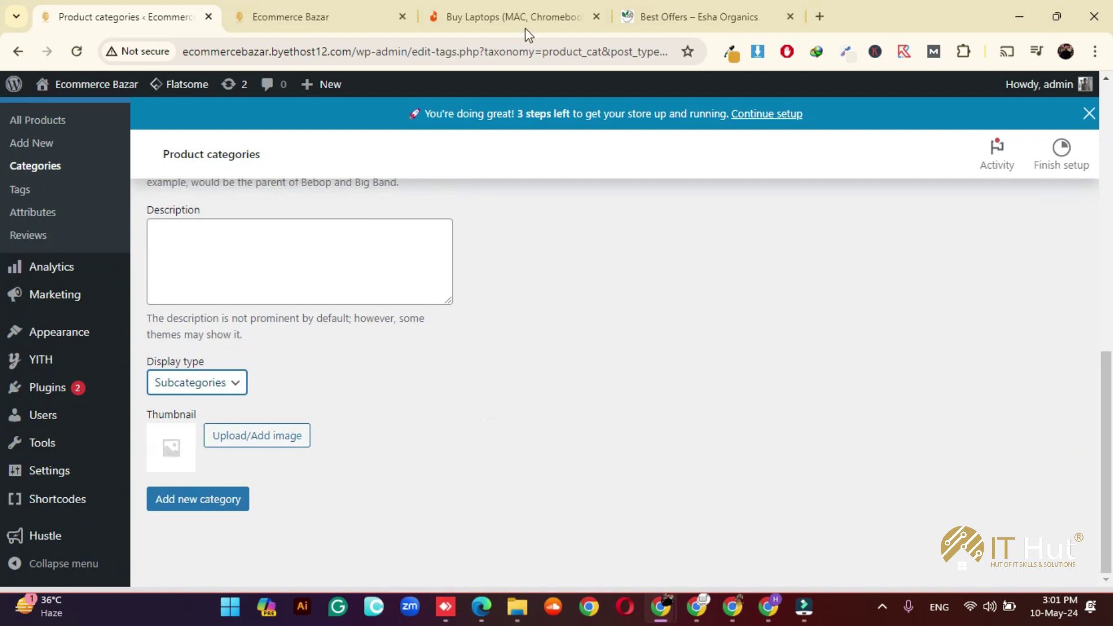
- Download the image of the three black laptops from the Daraz laptops page with the image downloader extension
{"action": "left_click", "coordinate": [550, 3]}
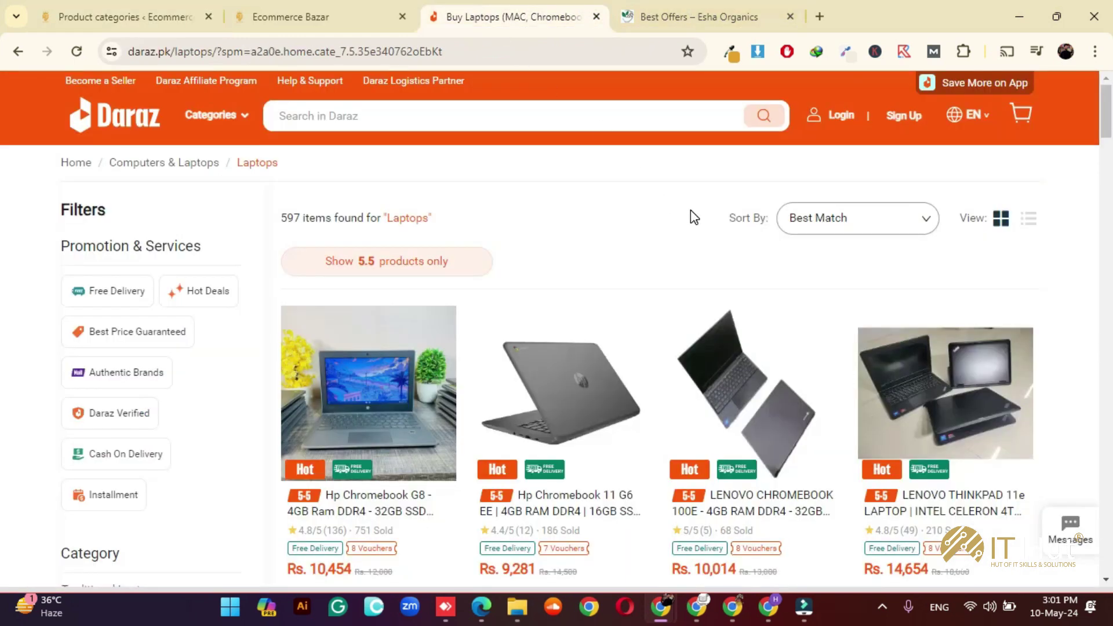
{"action": "left_click", "coordinate": [757, 52]}
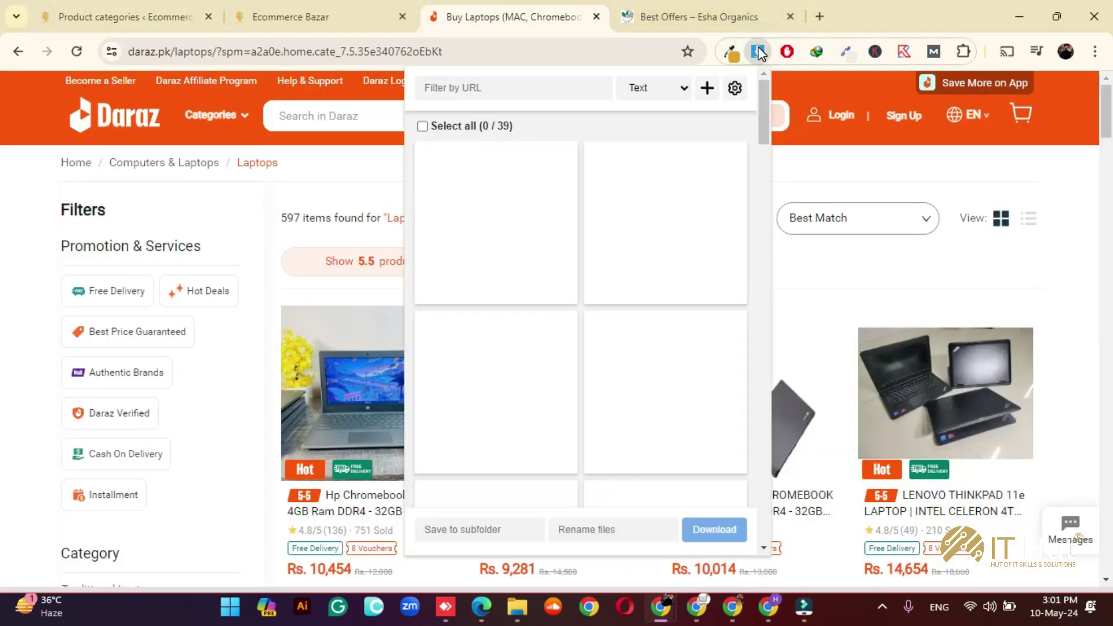
{"action": "left_click", "coordinate": [757, 51]}
{"action": "left_click", "coordinate": [757, 51]}
{"action": "mouse_move", "coordinate": [620, 224]}
{"action": "scroll", "coordinate": [649, 261], "scroll_direction": "down", "scroll_amount": 4}
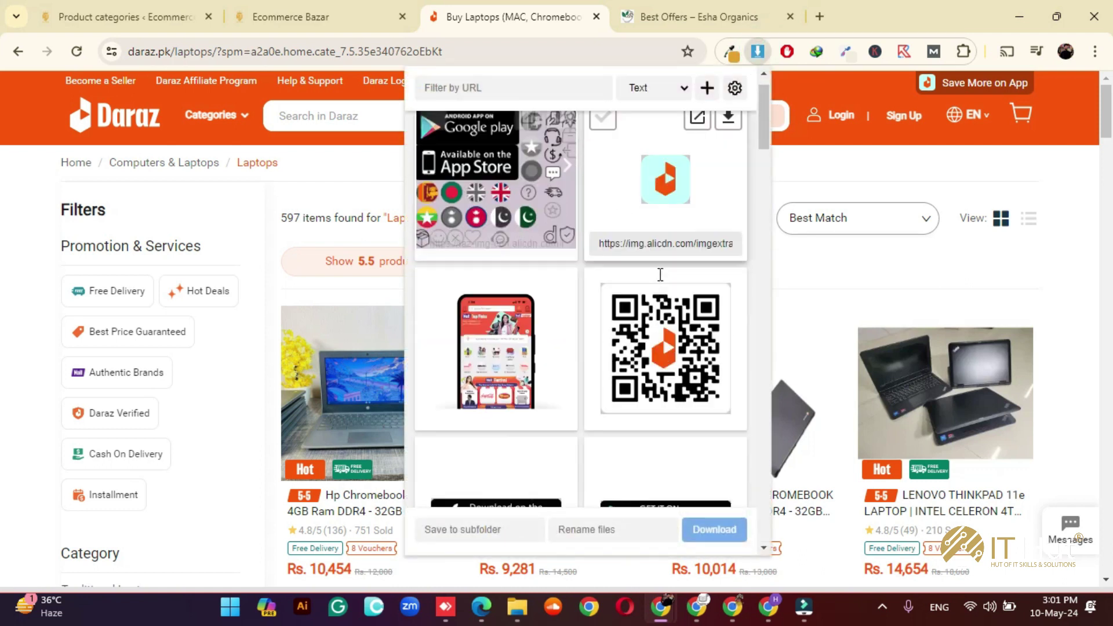
{"action": "scroll", "coordinate": [661, 279], "scroll_direction": "down", "scroll_amount": 10}
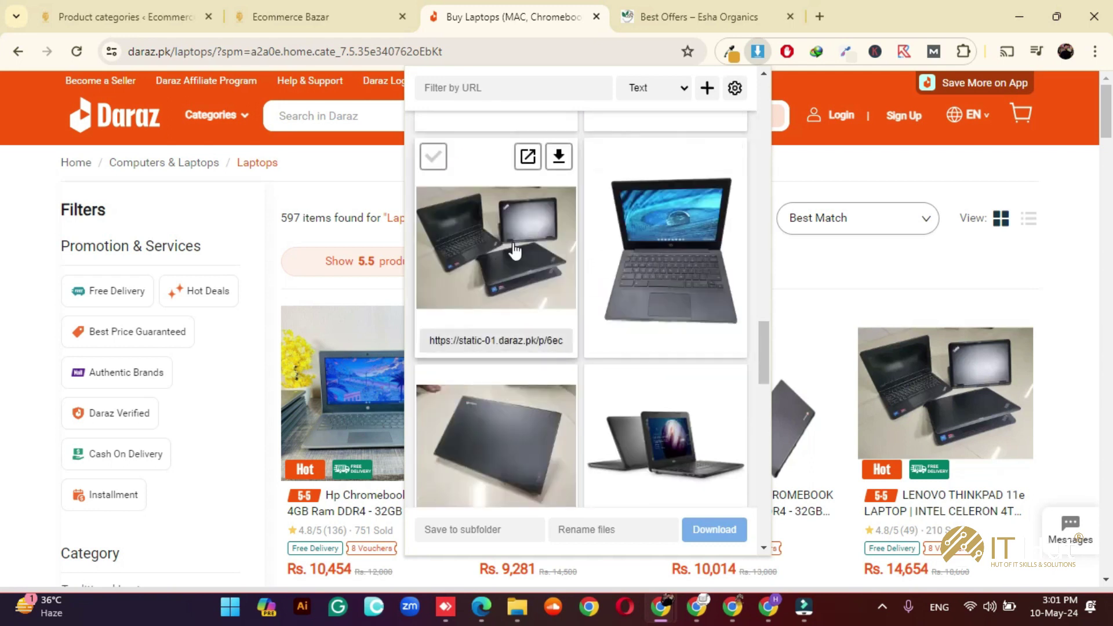
{"action": "left_click", "coordinate": [514, 249]}
{"action": "left_click", "coordinate": [558, 155]}
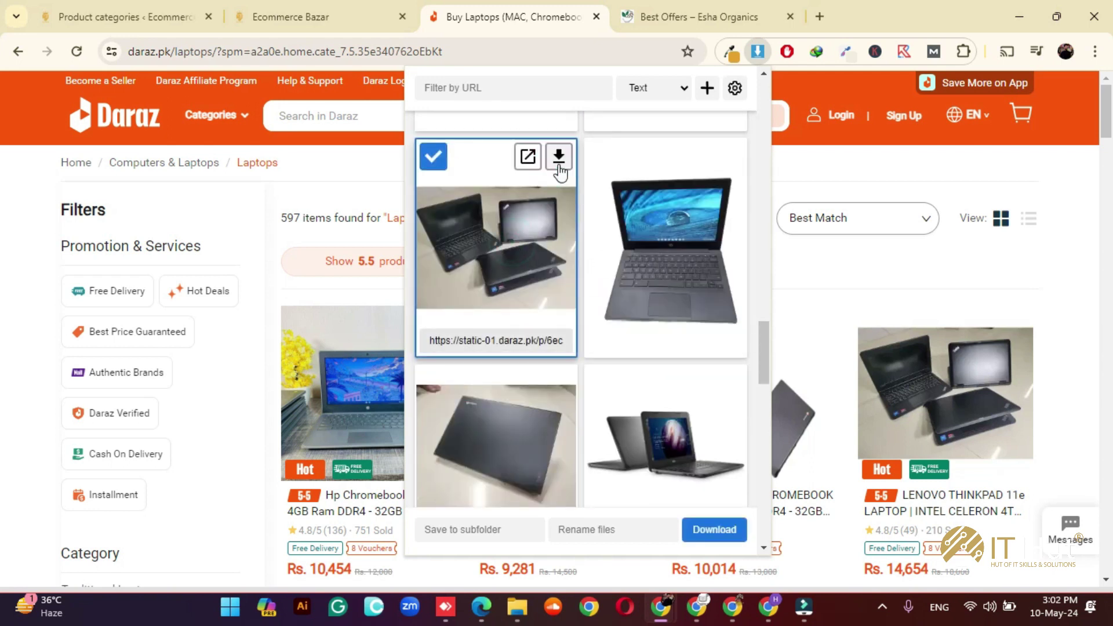
{"action": "left_click", "coordinate": [558, 156]}
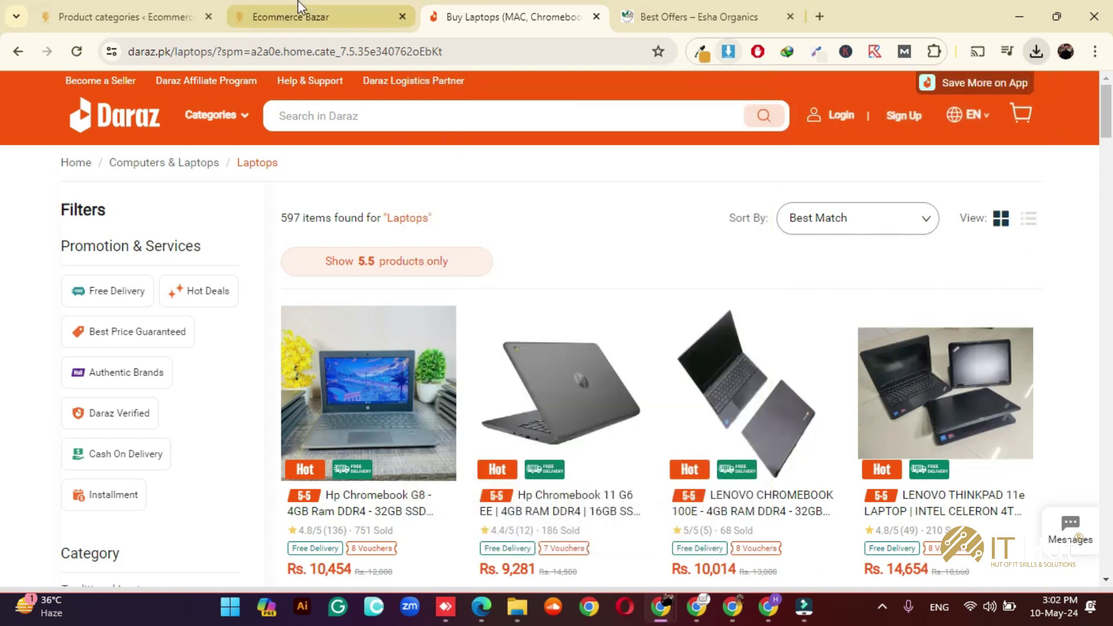
- Upload the downloaded laptop image as the category's thumbnail and add the Smart Phones category
{"action": "left_click", "coordinate": [160, 1]}
{"action": "left_click", "coordinate": [271, 448]}
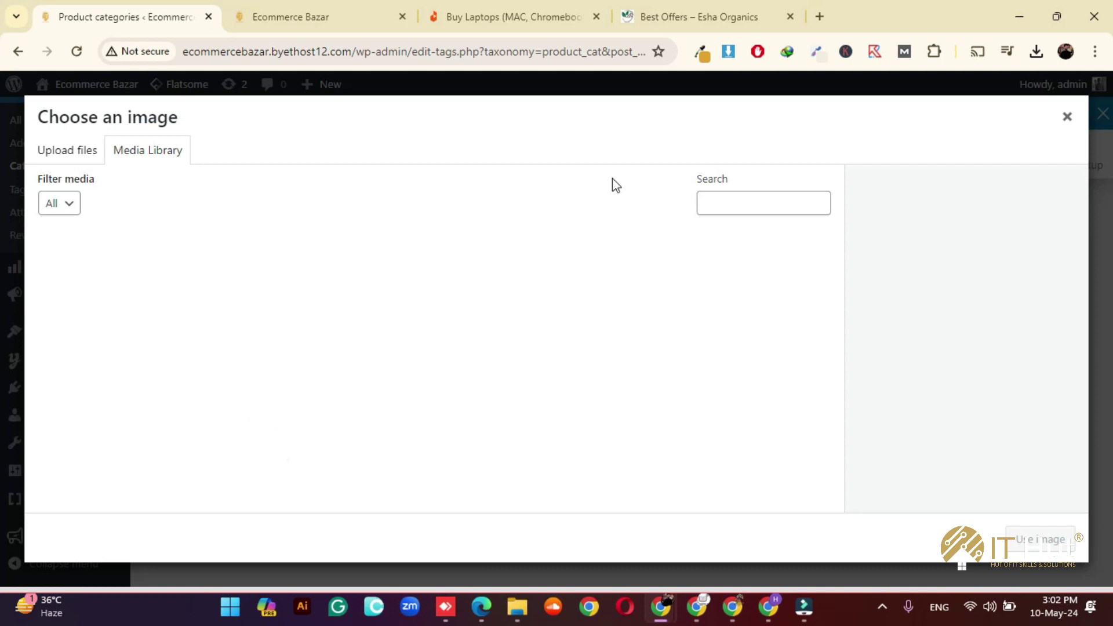
{"action": "left_click", "coordinate": [1037, 52]}
{"action": "left_click_drag", "start_coordinate": [899, 125], "coordinate": [590, 260]}
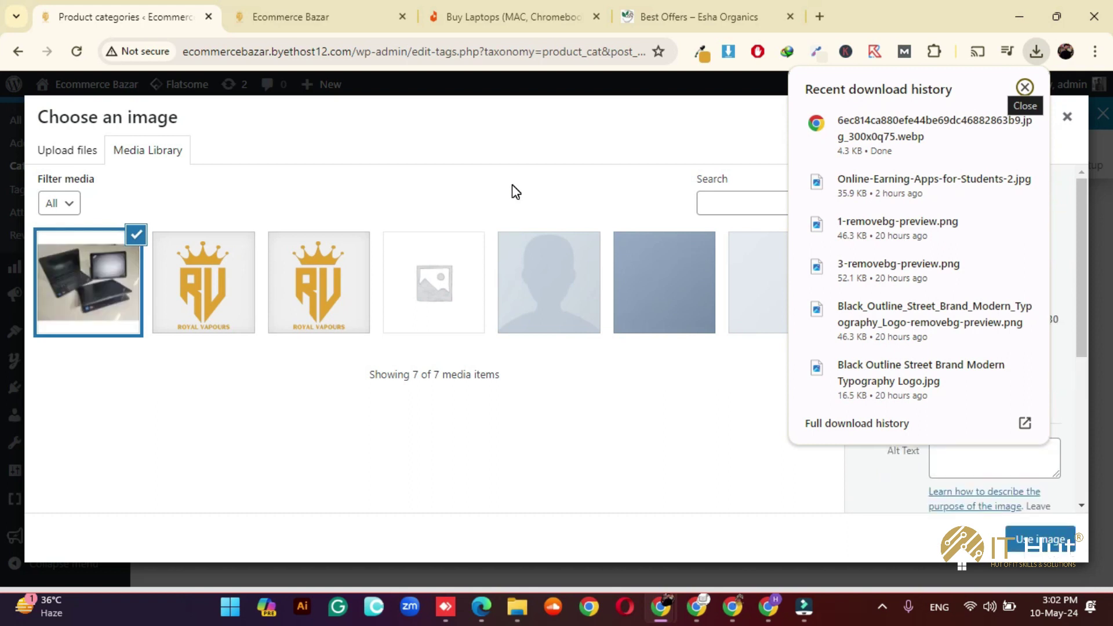
{"action": "left_click", "coordinate": [1045, 548]}
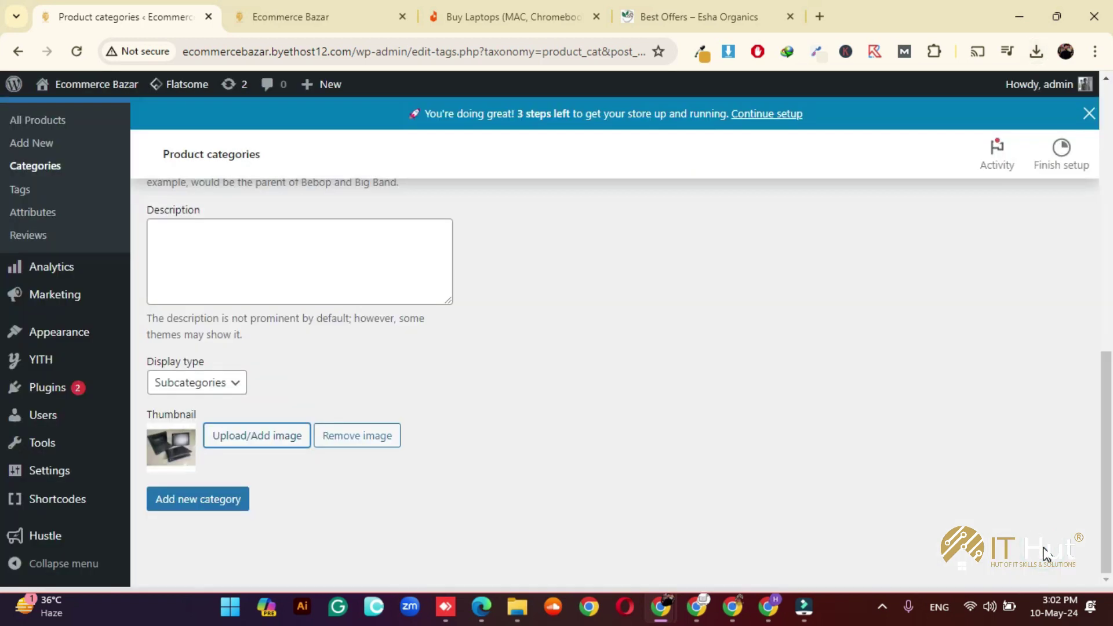
{"action": "left_click", "coordinate": [235, 499]}
{"action": "scroll", "coordinate": [504, 454], "scroll_direction": "down", "scroll_amount": 3}
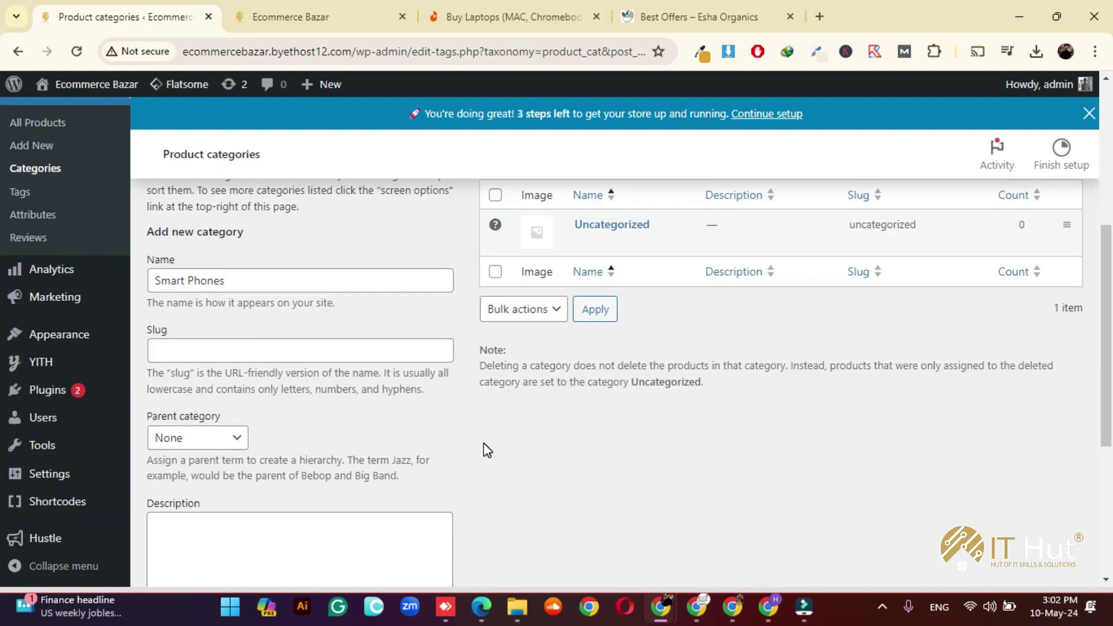
- Enter Oppo as the name of the next product category
{"action": "left_click", "coordinate": [309, 318]}
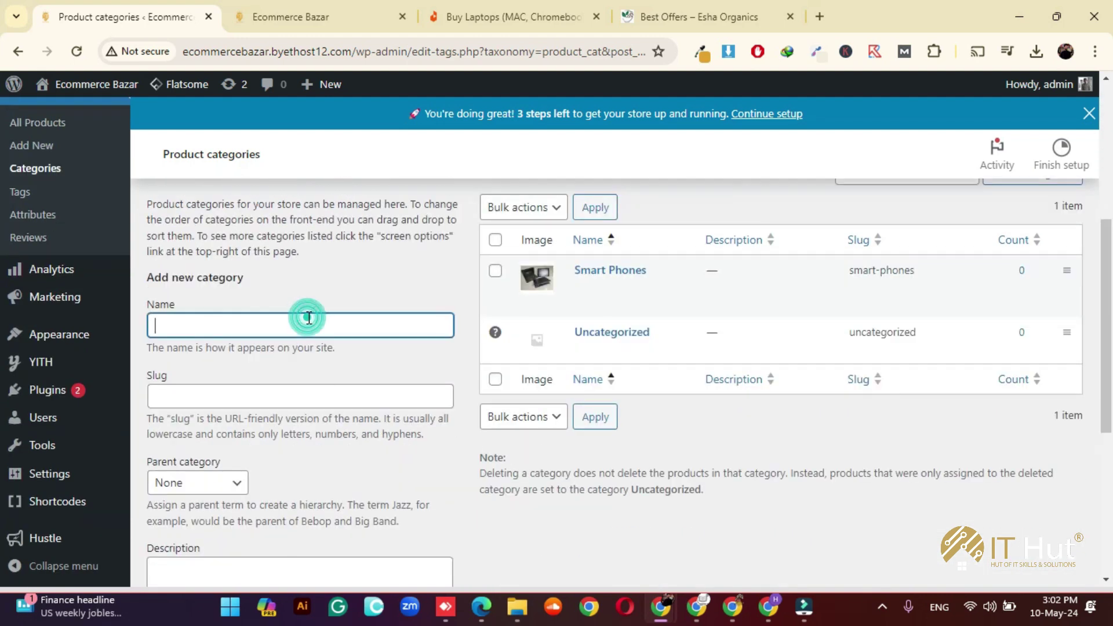
{"action": "type", "text": "Oppo Mobile"}
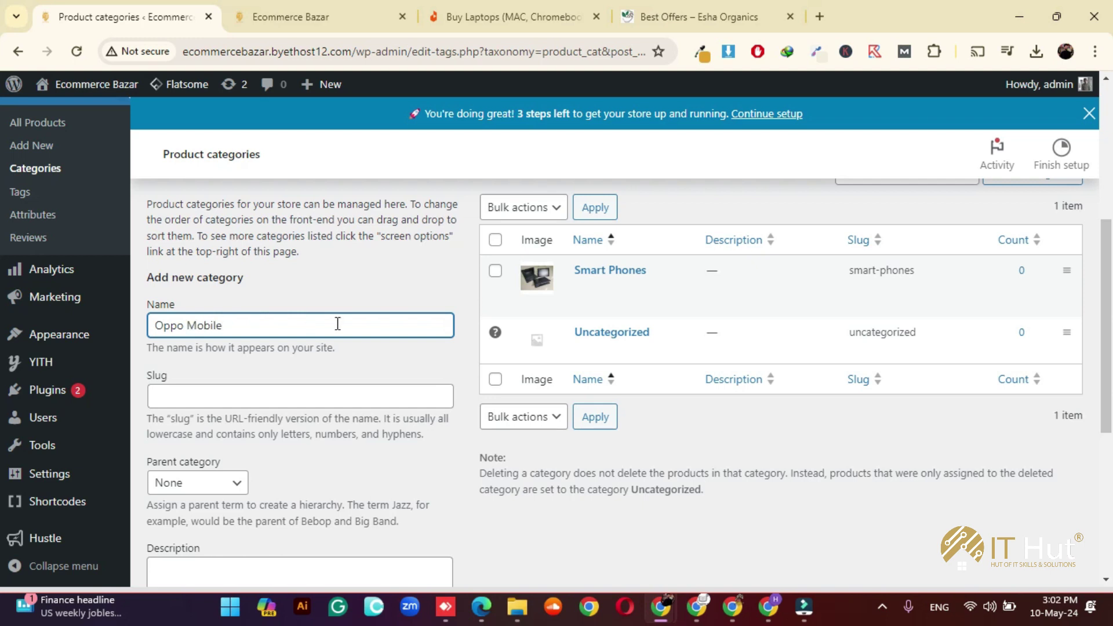
{"action": "key", "text": "BackSpace"}
{"action": "key", "text": "BackSpace"}
{"action": "key", "text": "BackSpace"}
- Review the parent category choices for Oppo and the Smart Phones entry in the category list
{"action": "scroll", "coordinate": [338, 323], "scroll_direction": "down", "scroll_amount": 4}
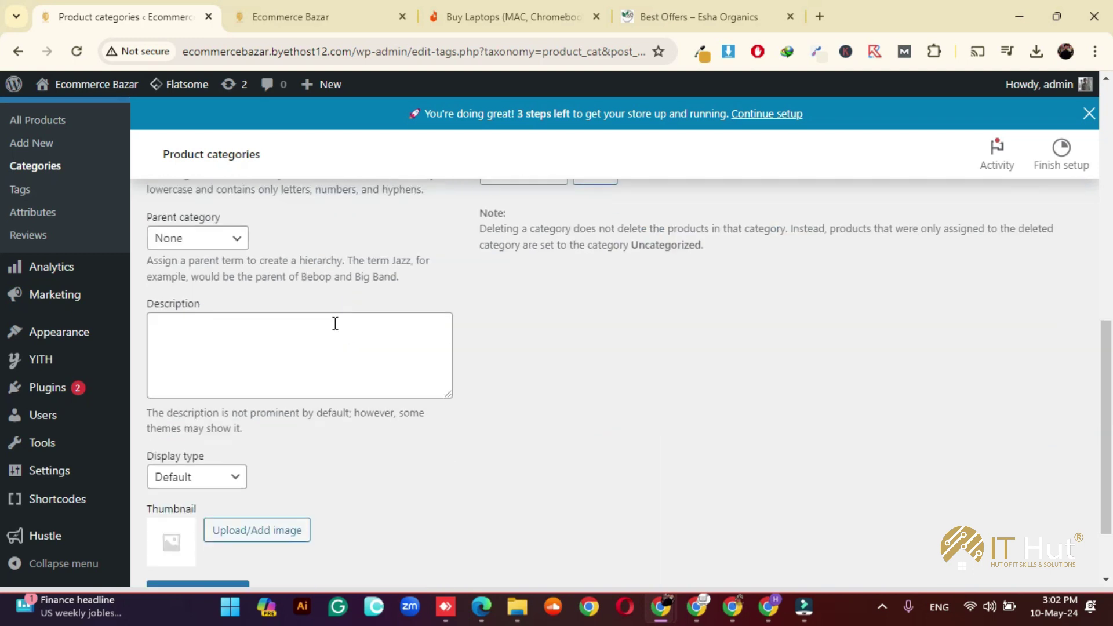
{"action": "left_click_drag", "start_coordinate": [173, 223], "coordinate": [180, 244]}
{"action": "left_click", "coordinate": [306, 231]}
{"action": "scroll", "coordinate": [311, 278], "scroll_direction": "up", "scroll_amount": 4}
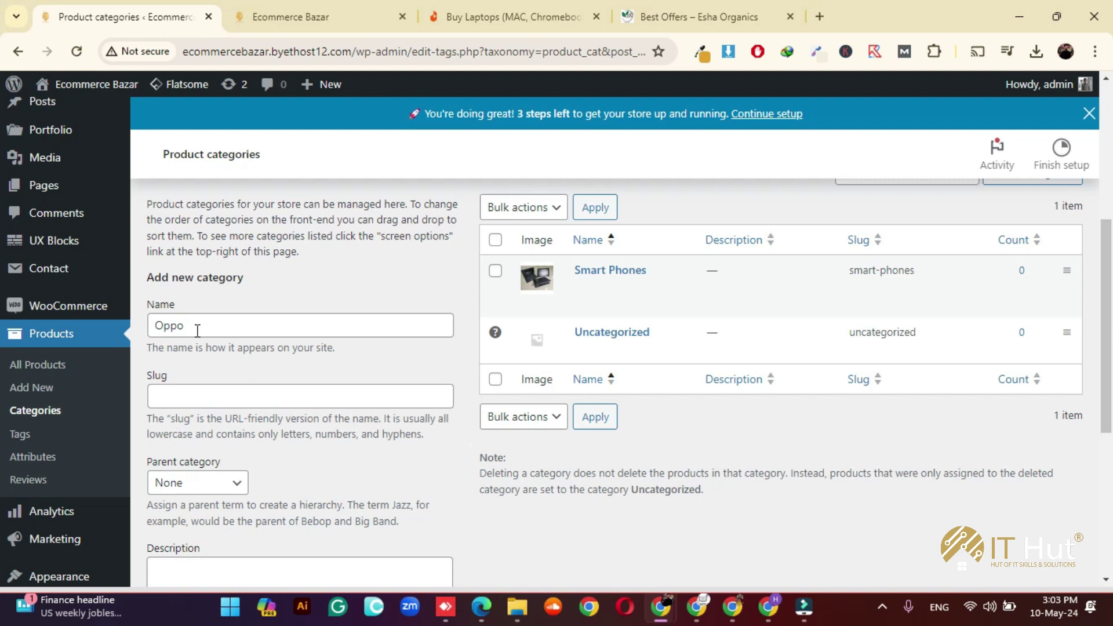
{"action": "scroll", "coordinate": [197, 331], "scroll_direction": "down", "scroll_amount": 2}
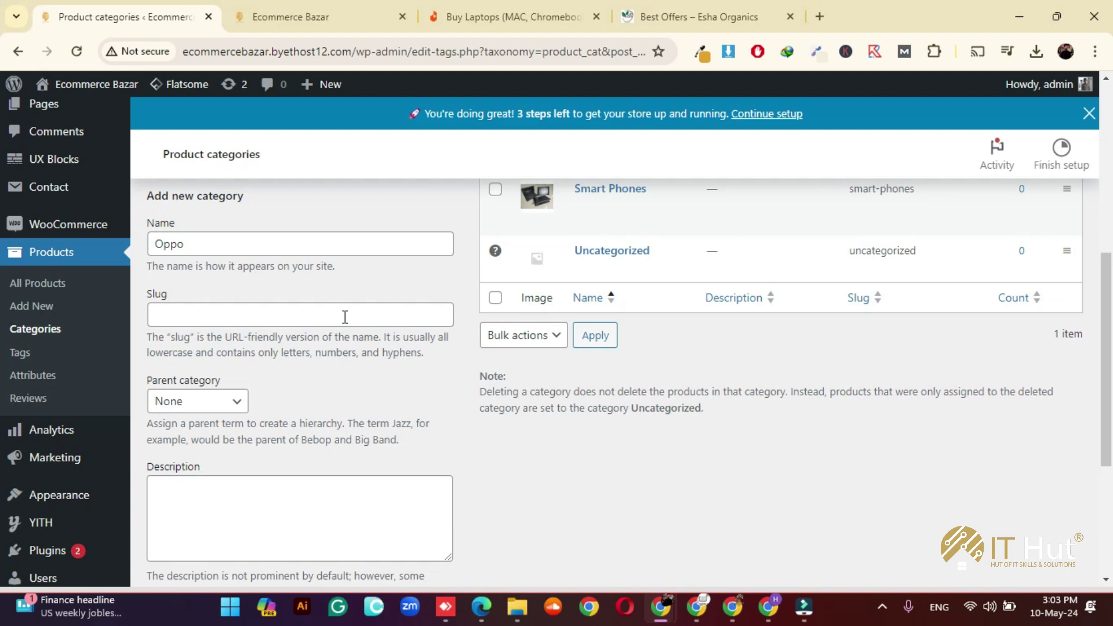
{"action": "scroll", "coordinate": [345, 317], "scroll_direction": "up", "scroll_amount": 1}
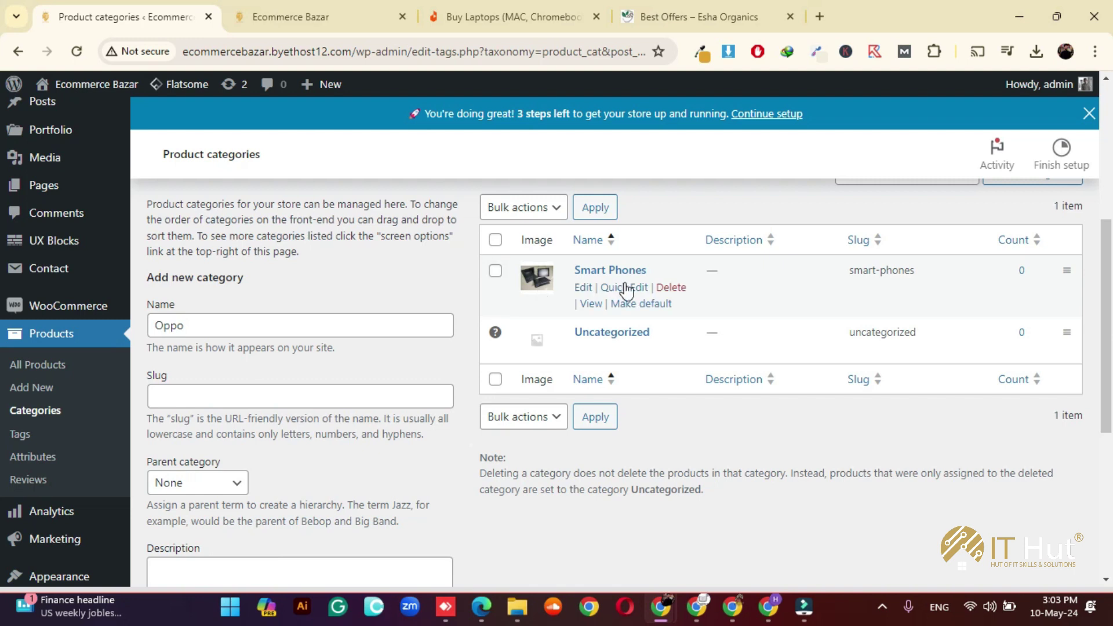
- Switch to the Daraz home page and view the Smart Phones subcategories under Electronic Devices
{"action": "left_click", "coordinate": [510, 16]}
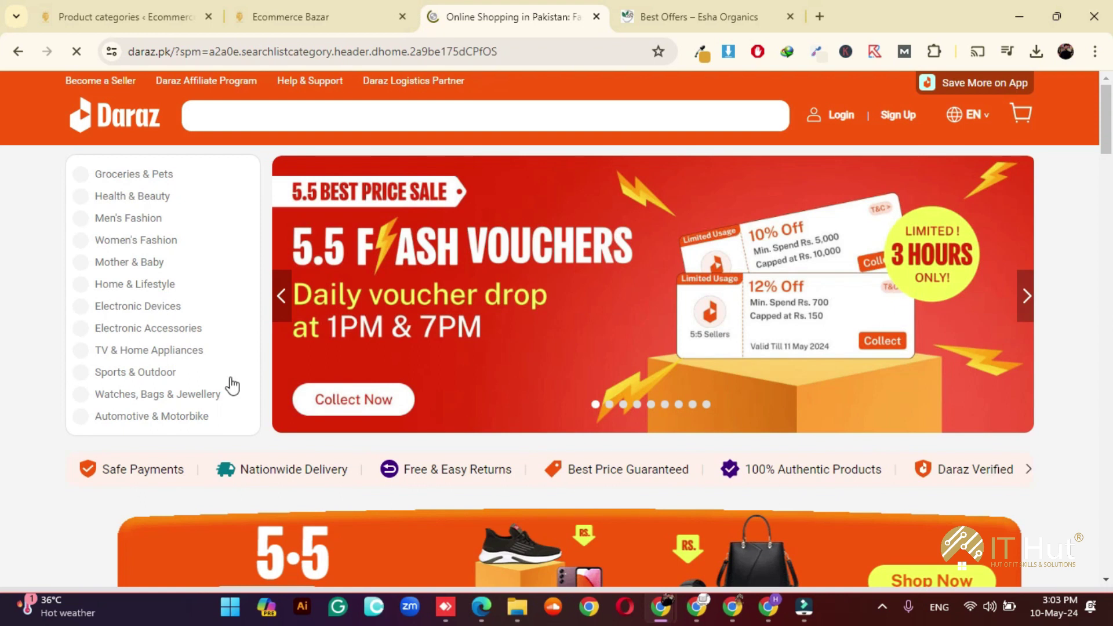
{"action": "mouse_move", "coordinate": [117, 424]}
{"action": "mouse_move", "coordinate": [161, 307]}
{"action": "mouse_move", "coordinate": [338, 177]}
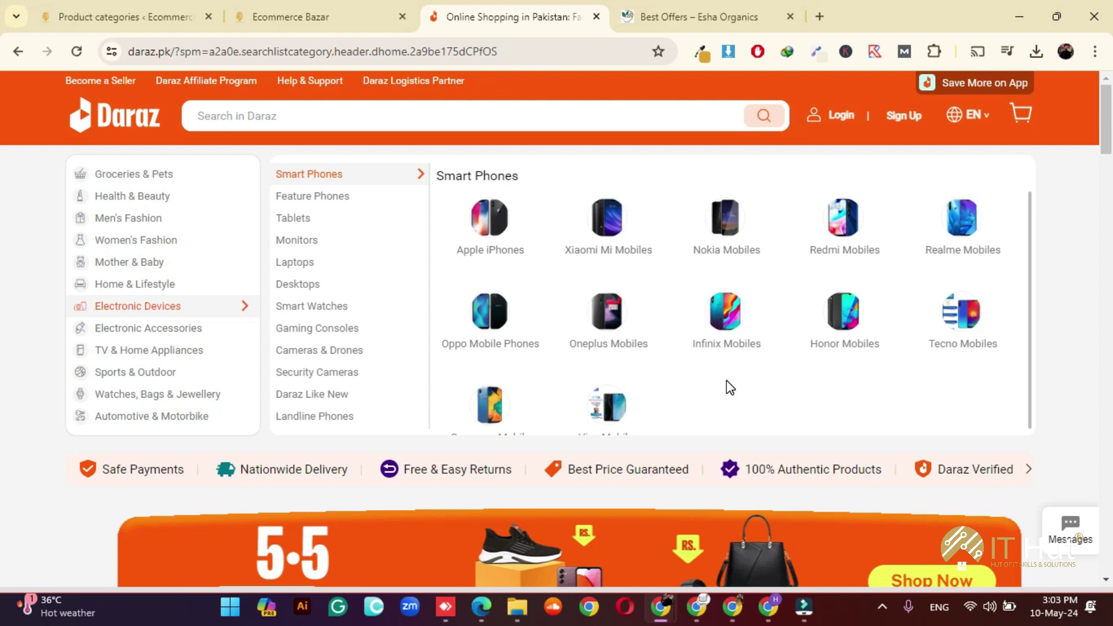
- Return to the store's product categories, complete the new category's name as Oppo Mobiles and set its parent category to Smart Phones
{"action": "key", "text": "ctrl+1"}
{"action": "left_click", "coordinate": [229, 334]}
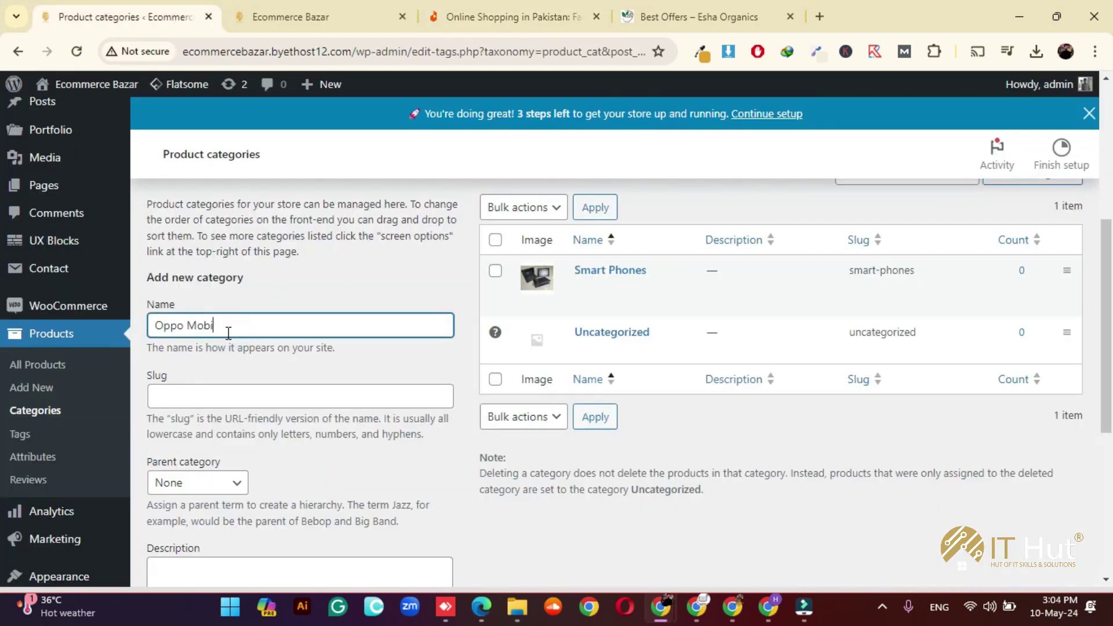
{"action": "scroll", "coordinate": [348, 359], "scroll_direction": "down", "scroll_amount": 3}
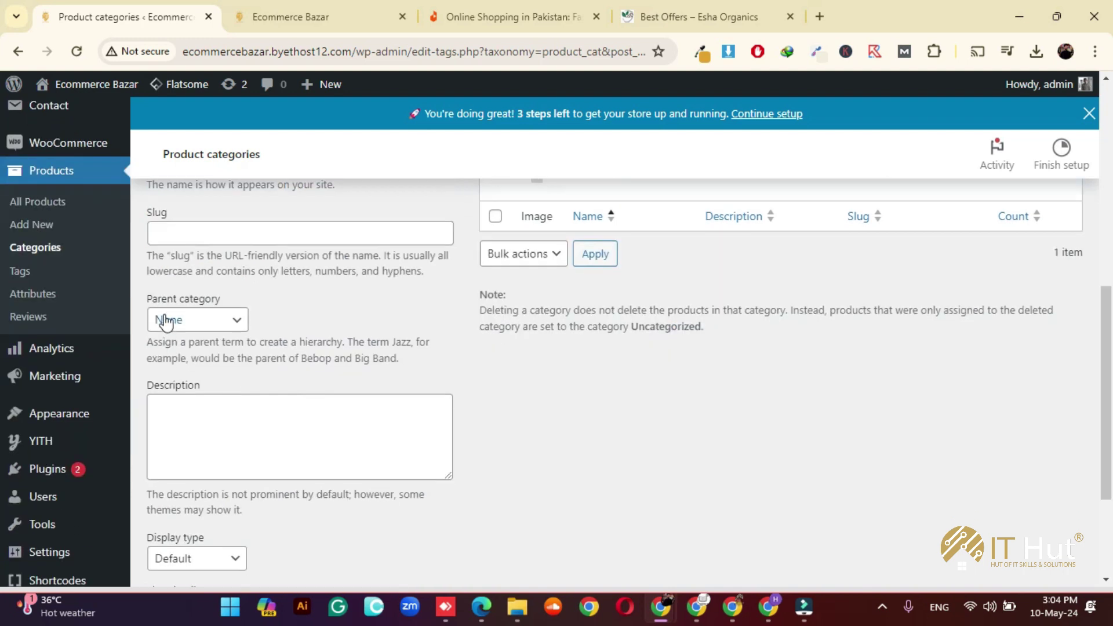
{"action": "left_click", "coordinate": [168, 319]}
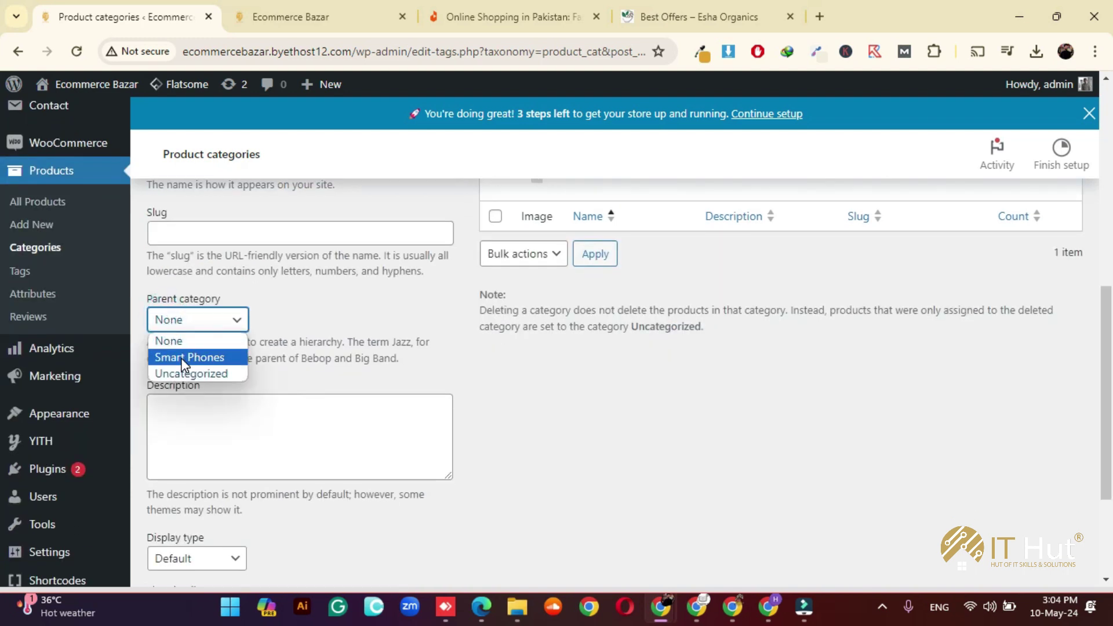
{"action": "left_click", "coordinate": [181, 357]}
- Set the Oppo Mobiles category's display type to Products
{"action": "scroll", "coordinate": [477, 365], "scroll_direction": "down", "scroll_amount": 3}
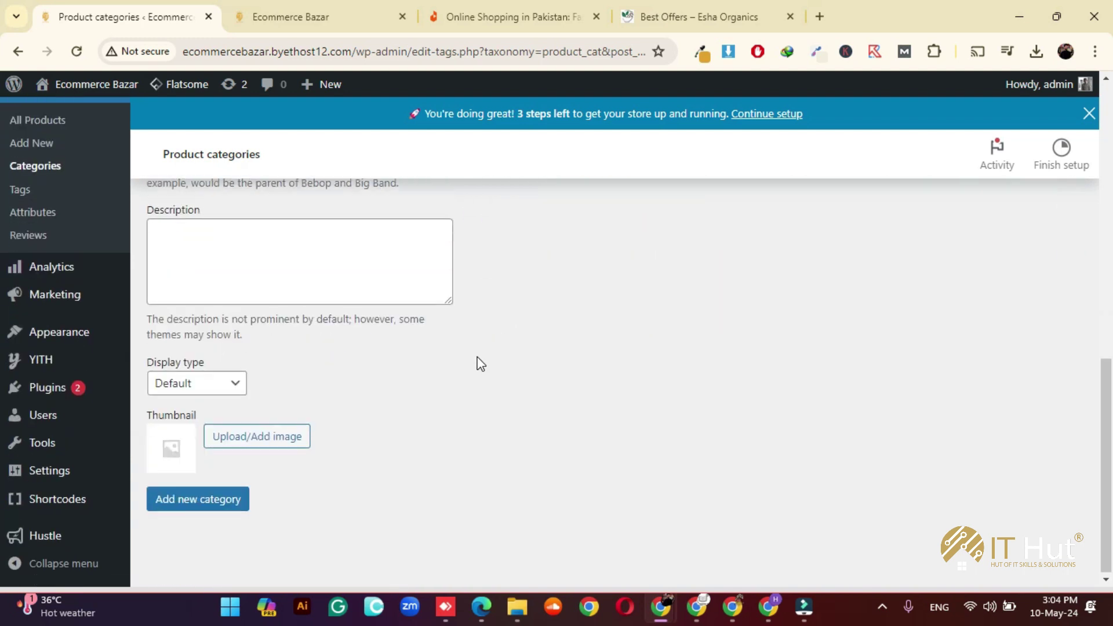
{"action": "left_click", "coordinate": [188, 381]}
{"action": "left_click", "coordinate": [191, 419]}
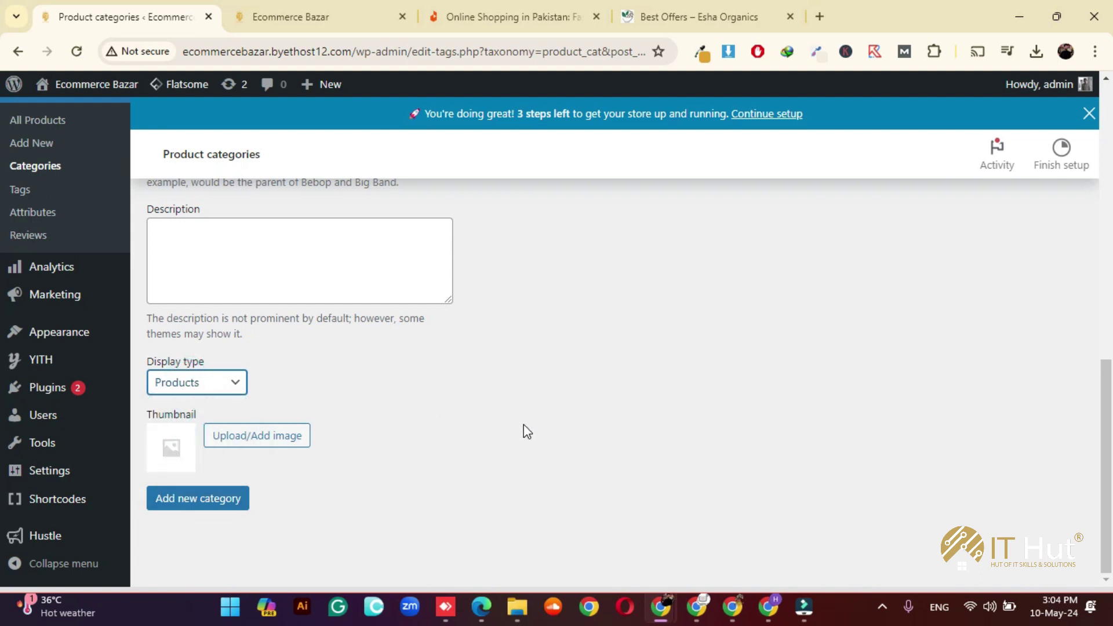
- Switch to the Daraz site and open Oppo Mobile Phones from Smart Phones under Electronic Devices
{"action": "left_click", "coordinate": [718, 1]}
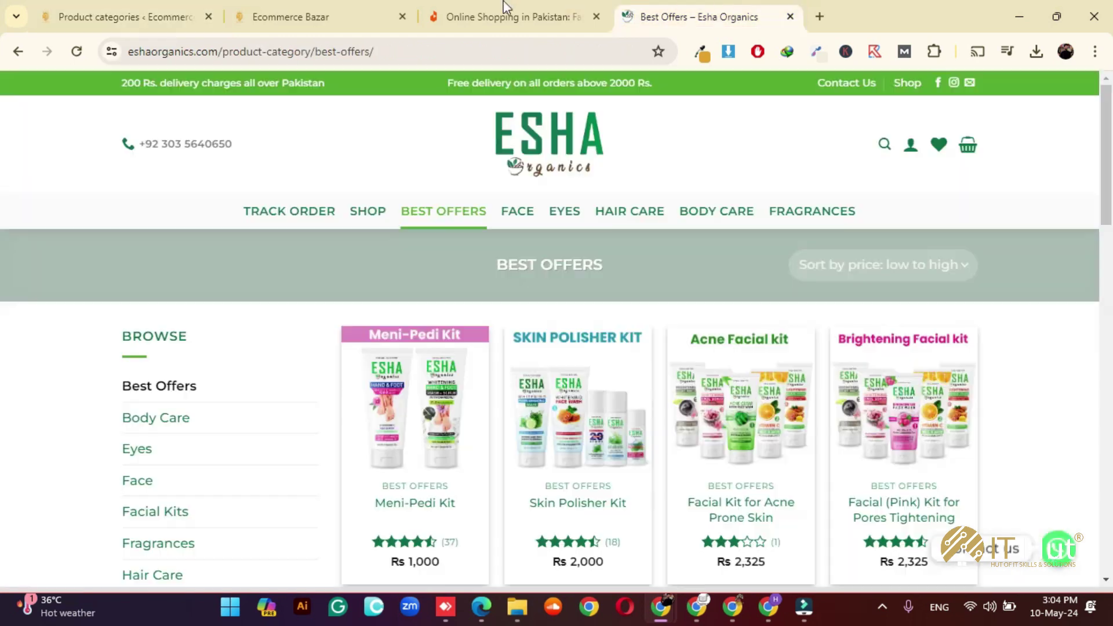
{"action": "left_click", "coordinate": [510, 7]}
{"action": "left_click", "coordinate": [297, 1]}
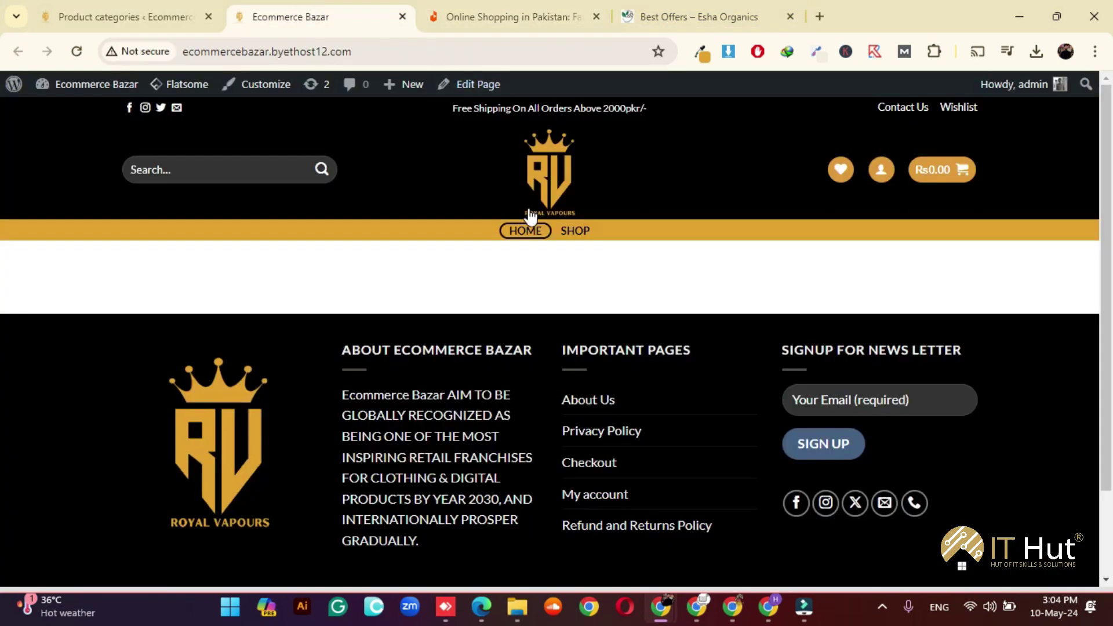
{"action": "key", "text": "ctrl+Tab"}
{"action": "mouse_move", "coordinate": [152, 307]}
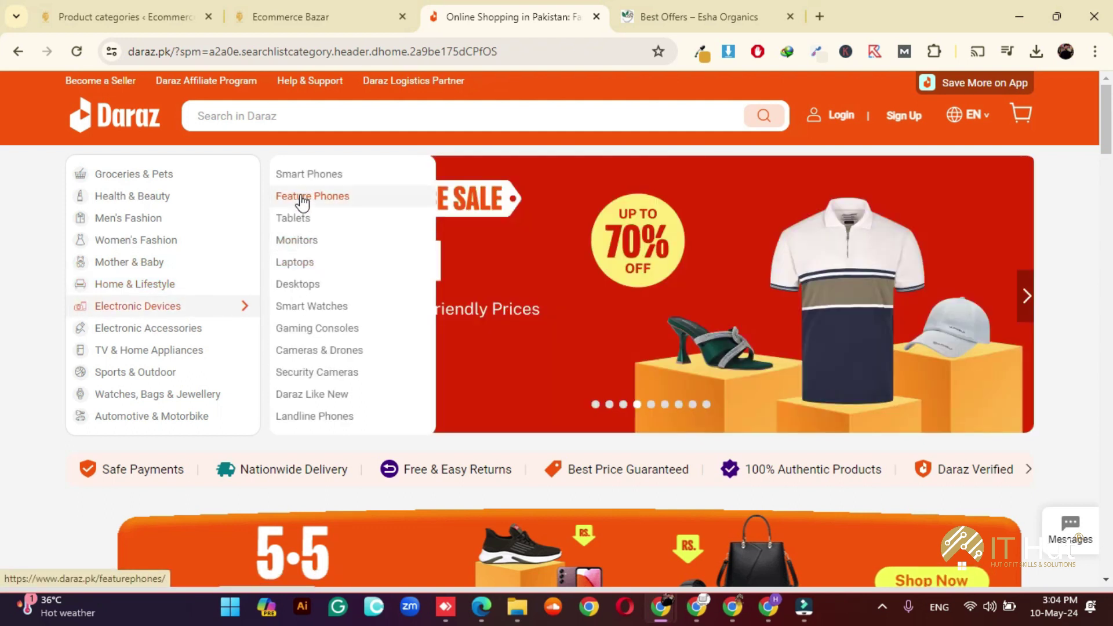
{"action": "mouse_move", "coordinate": [311, 177]}
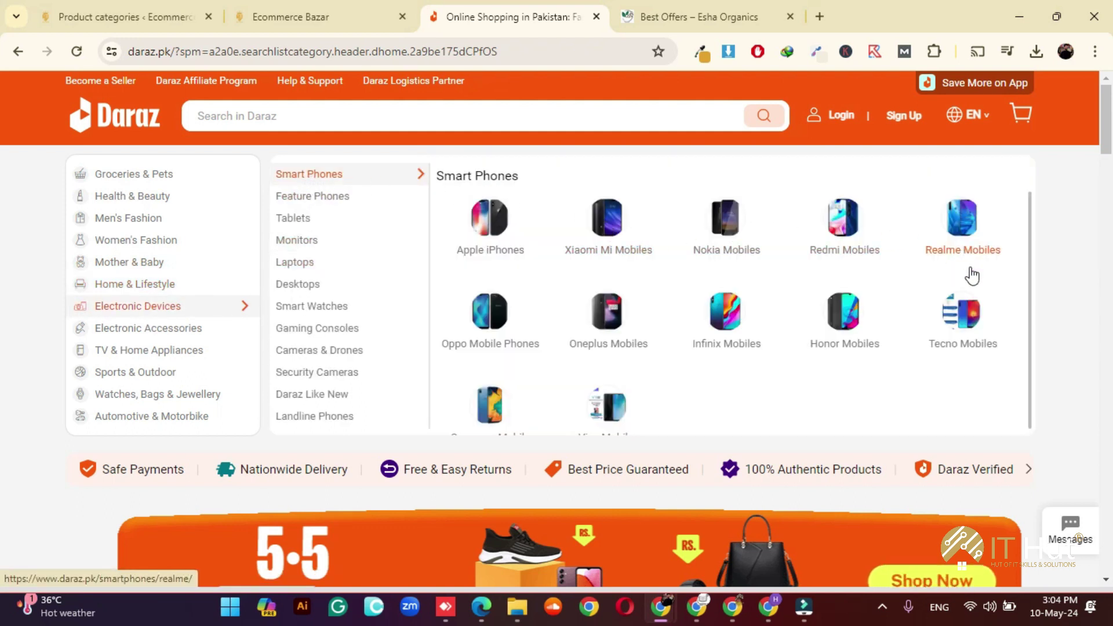
{"action": "left_click", "coordinate": [480, 320]}
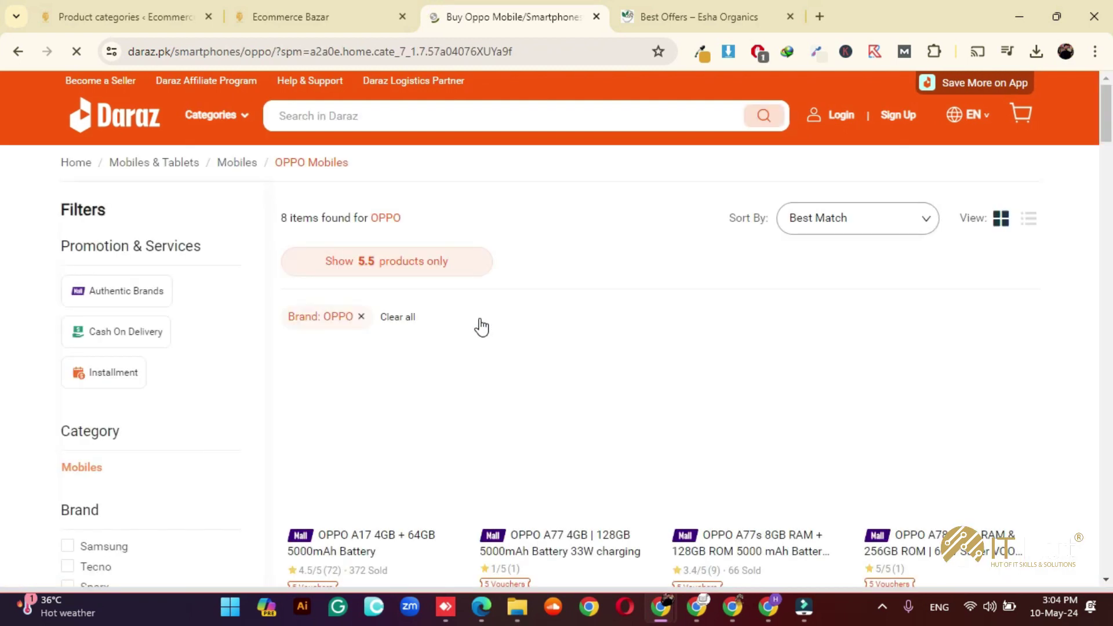
- Find the black OPPO phone picture among the page's images with the image downloader extension and download it
{"action": "scroll", "coordinate": [481, 327], "scroll_direction": "down", "scroll_amount": 4}
{"action": "scroll", "coordinate": [481, 328], "scroll_direction": "up", "scroll_amount": 4}
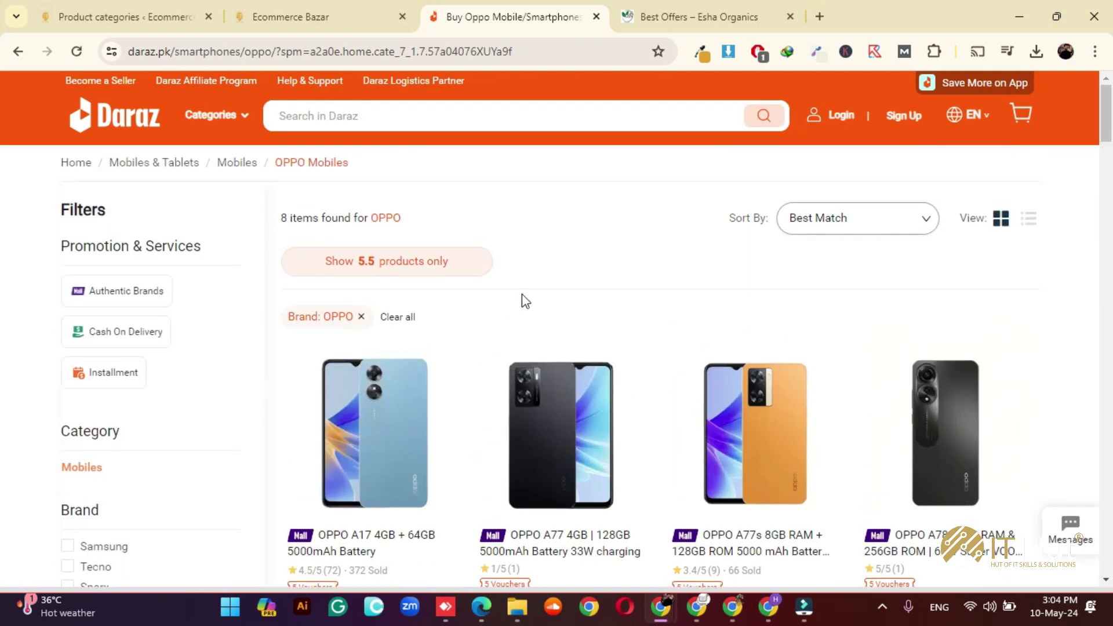
{"action": "scroll", "coordinate": [681, 297], "scroll_direction": "down", "scroll_amount": 4}
{"action": "scroll", "coordinate": [681, 295], "scroll_direction": "up", "scroll_amount": 1}
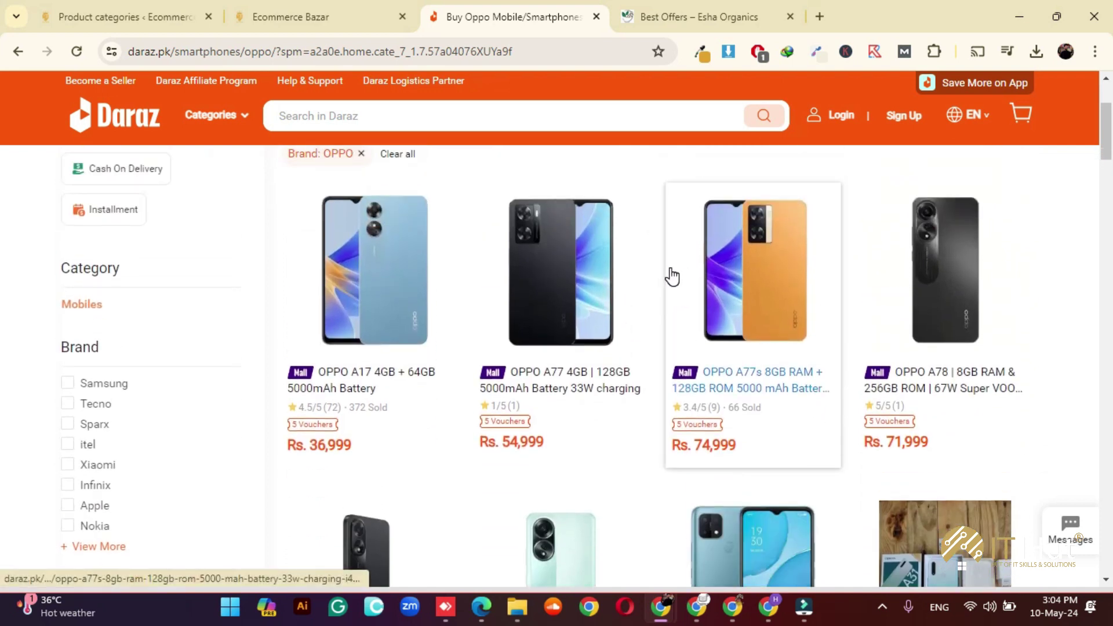
{"action": "scroll", "coordinate": [672, 277], "scroll_direction": "down", "scroll_amount": 3}
{"action": "scroll", "coordinate": [671, 278], "scroll_direction": "up", "scroll_amount": 5}
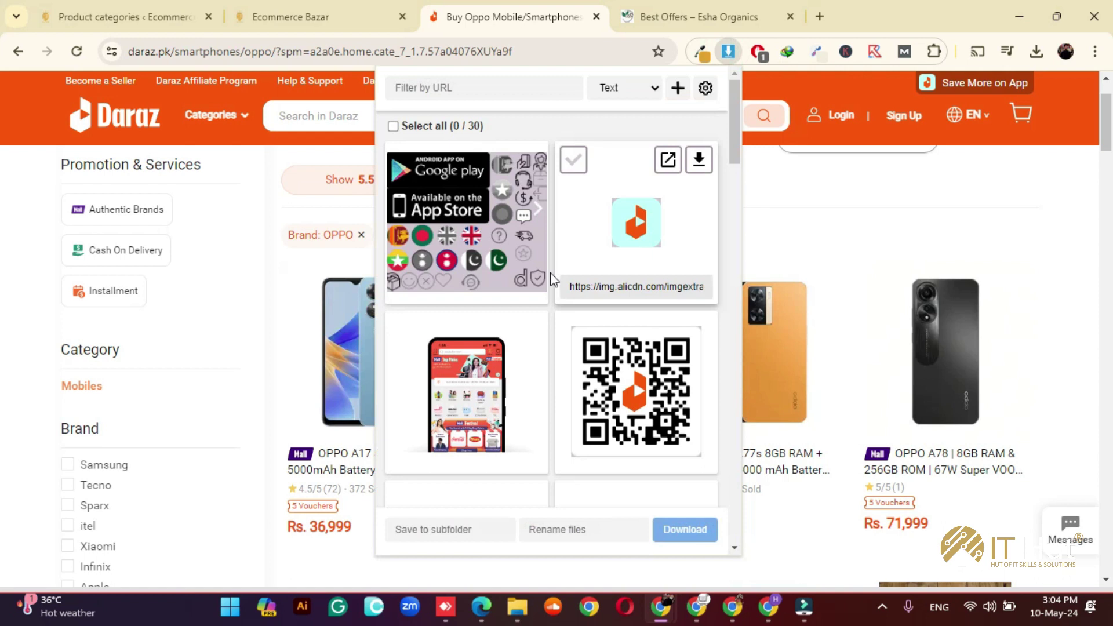
{"action": "scroll", "coordinate": [549, 325], "scroll_direction": "down", "scroll_amount": 12}
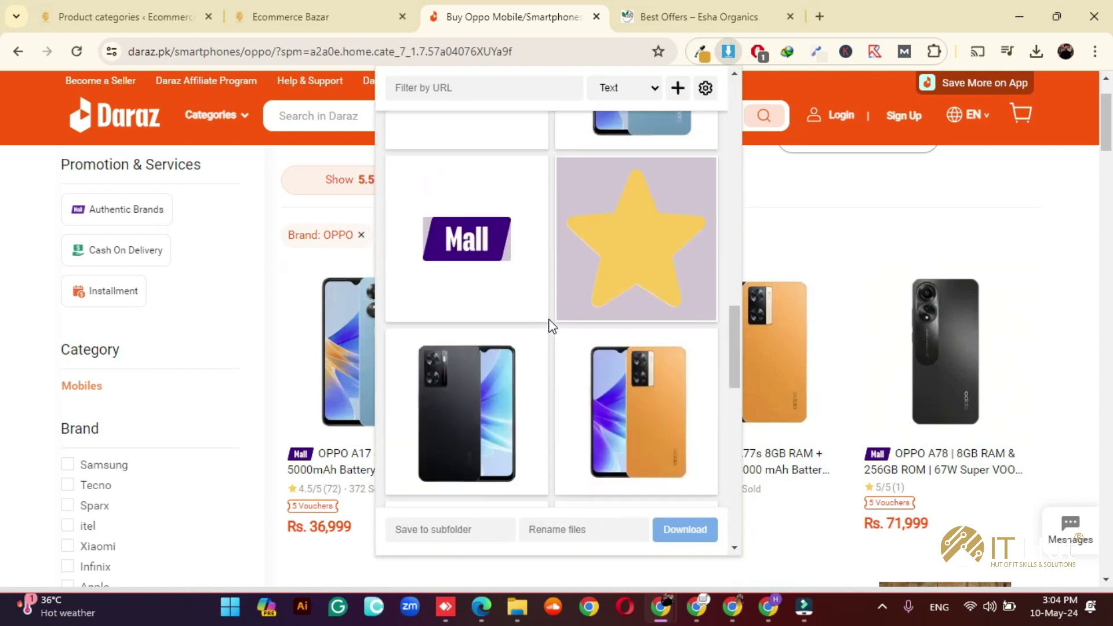
{"action": "scroll", "coordinate": [551, 326], "scroll_direction": "down", "scroll_amount": 10}
{"action": "scroll", "coordinate": [551, 326], "scroll_direction": "down", "scroll_amount": 4}
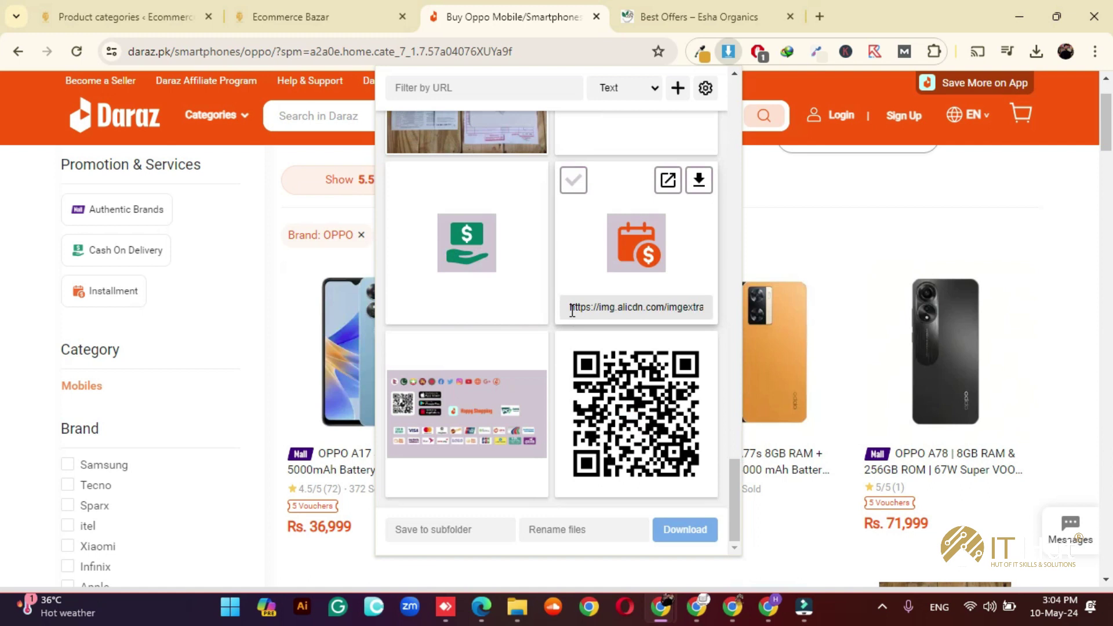
{"action": "scroll", "coordinate": [572, 311], "scroll_direction": "up", "scroll_amount": 10}
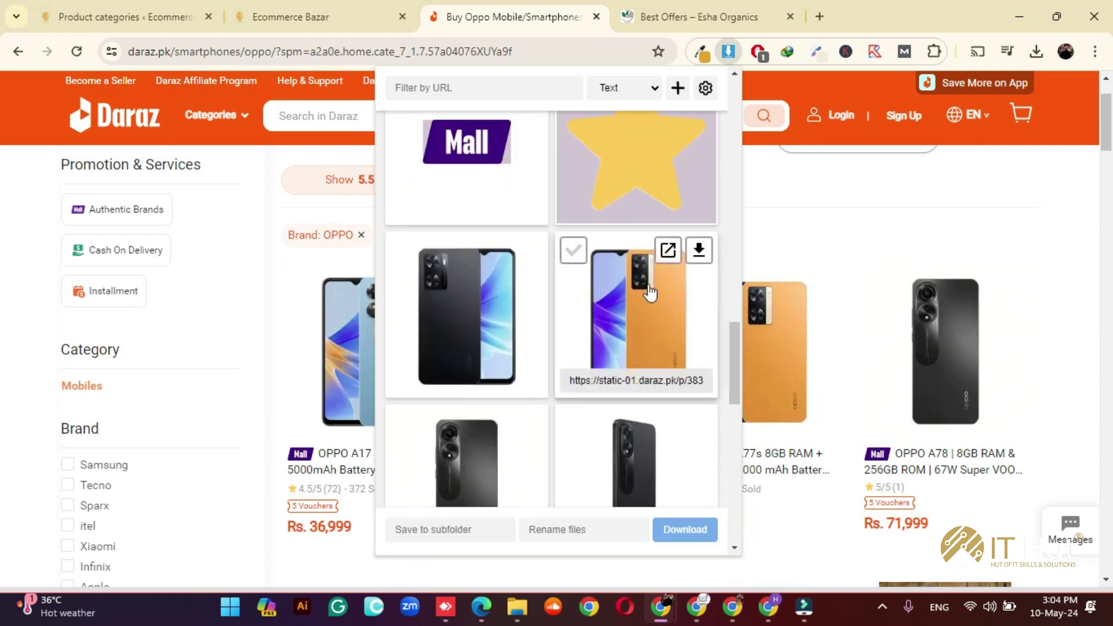
{"action": "left_click", "coordinate": [528, 250]}
- Back in the store's product categories, upload the downloaded OPPO phone image as the thumbnail and add the Oppo Mobiles category
{"action": "left_click", "coordinate": [289, 16]}
{"action": "left_click", "coordinate": [122, 17]}
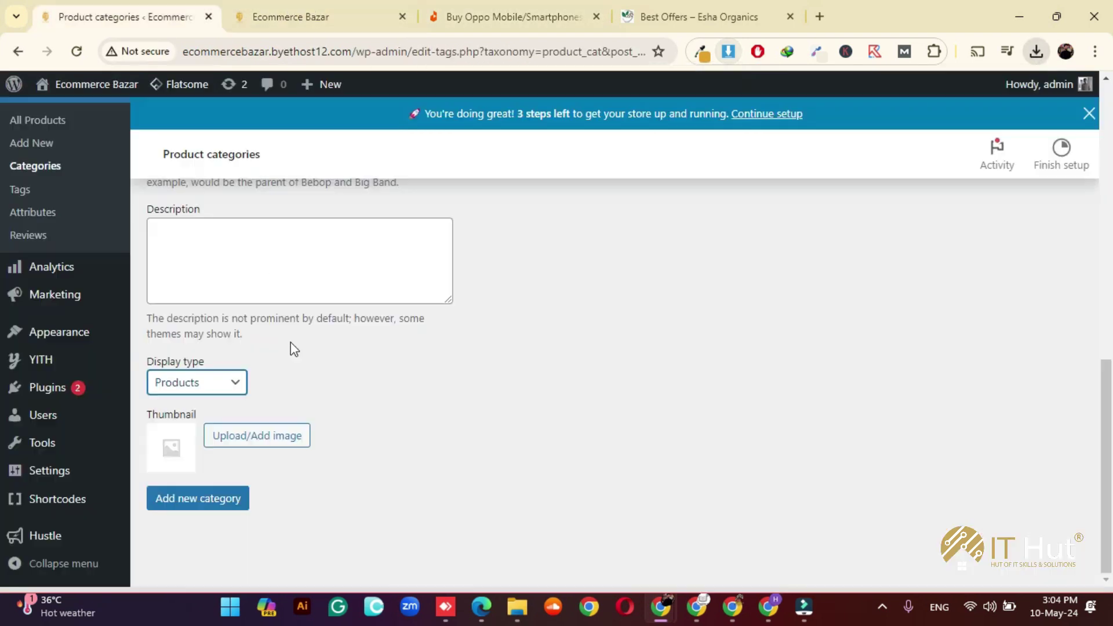
{"action": "left_click", "coordinate": [271, 441]}
{"action": "left_click", "coordinate": [1036, 51]}
{"action": "left_click_drag", "start_coordinate": [935, 128], "coordinate": [498, 290]}
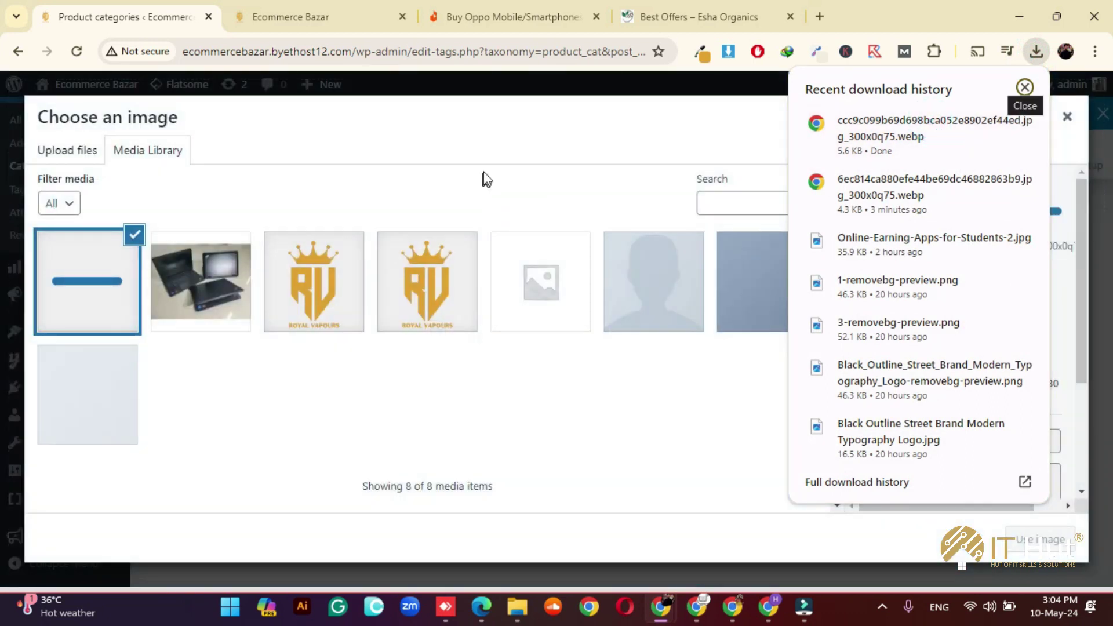
{"action": "left_click", "coordinate": [1036, 546]}
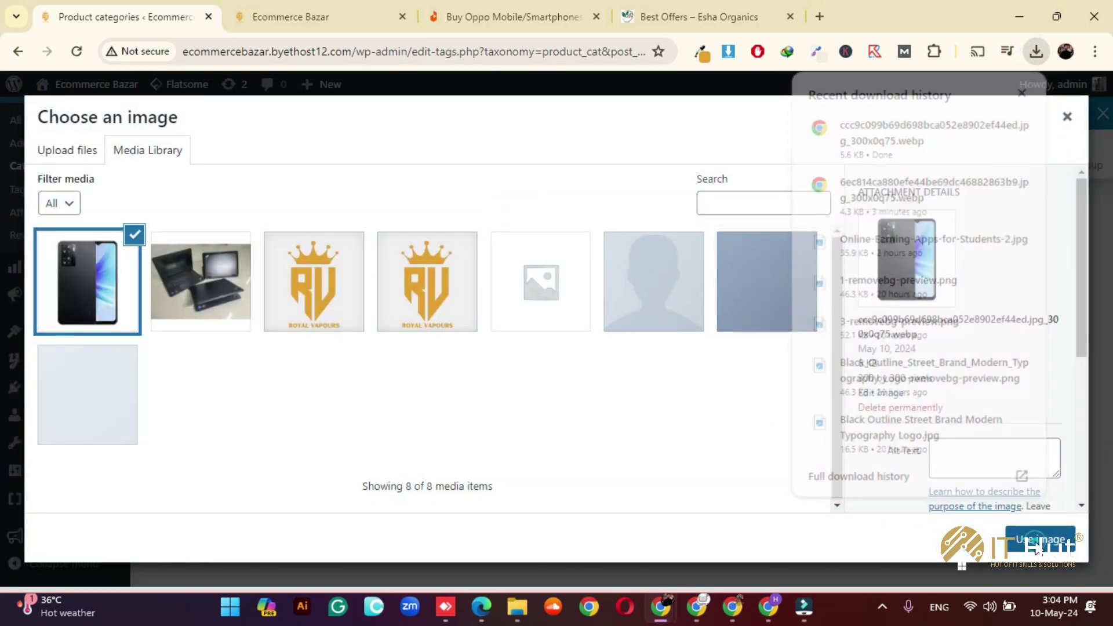
{"action": "left_click", "coordinate": [217, 496]}
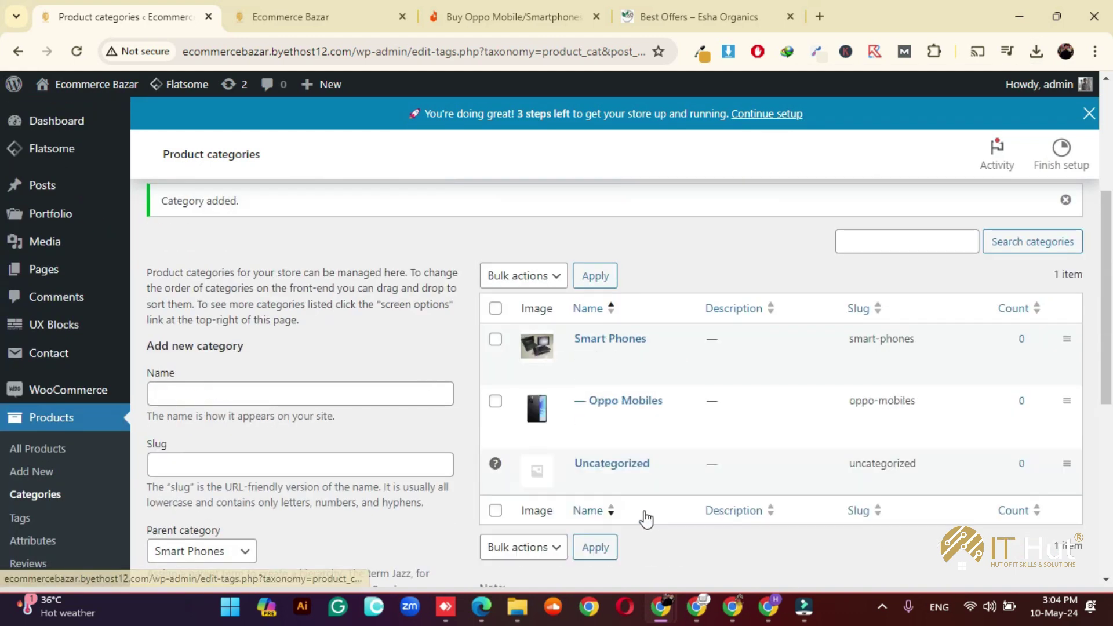
- Name the next new category Apple Mobile, keeping Smart Phones as its parent, and set its display type to Products
{"action": "scroll", "coordinate": [610, 359], "scroll_direction": "down", "scroll_amount": 2}
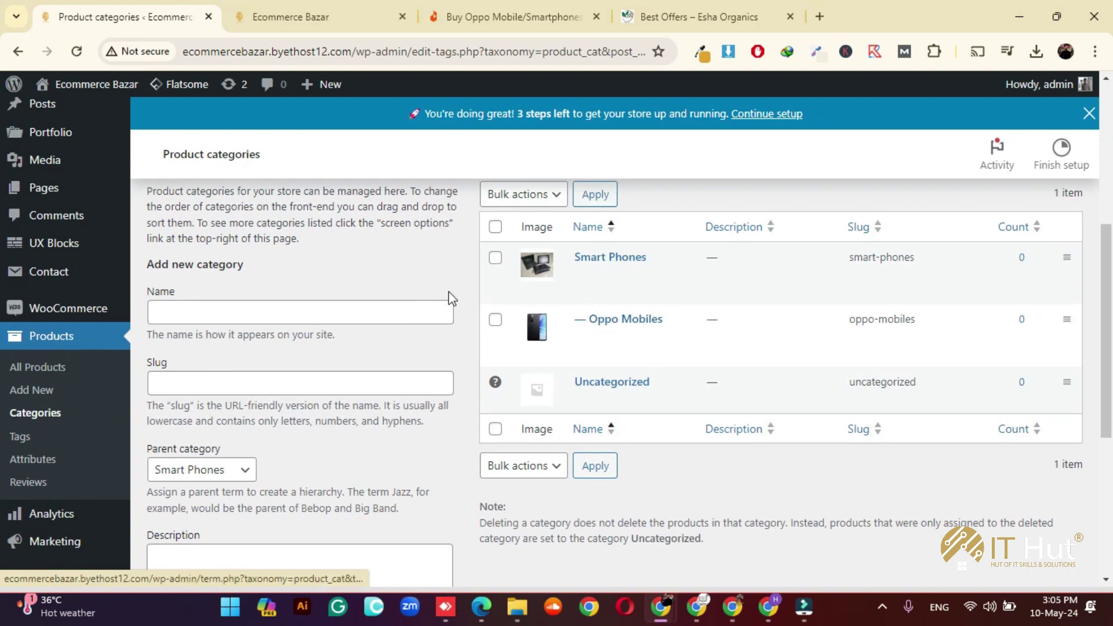
{"action": "left_click", "coordinate": [406, 309]}
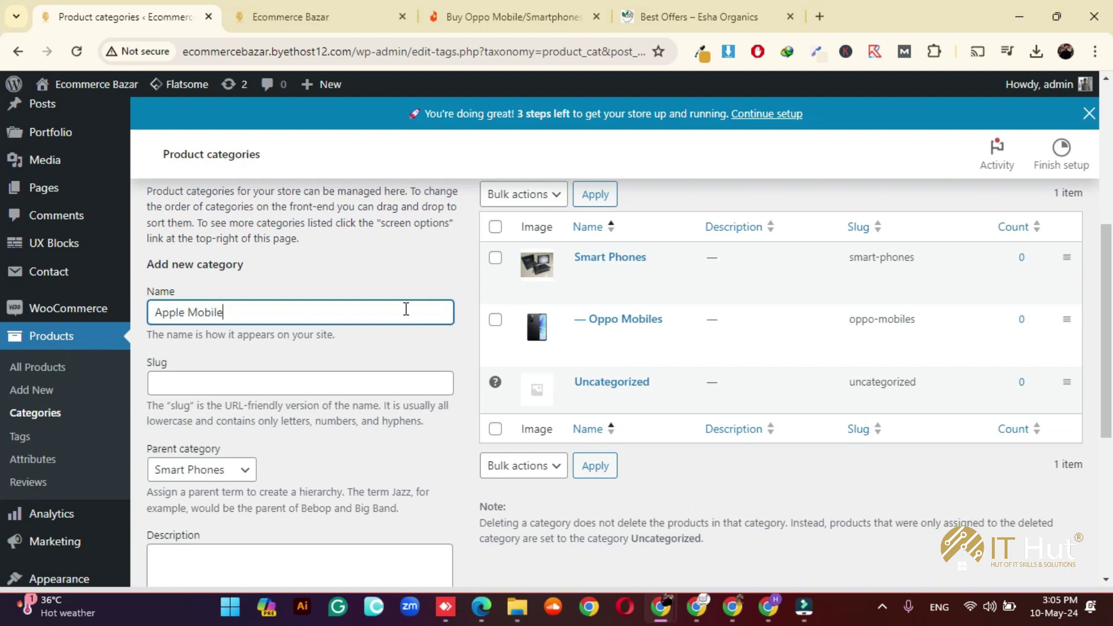
{"action": "scroll", "coordinate": [406, 309], "scroll_direction": "down", "scroll_amount": 4}
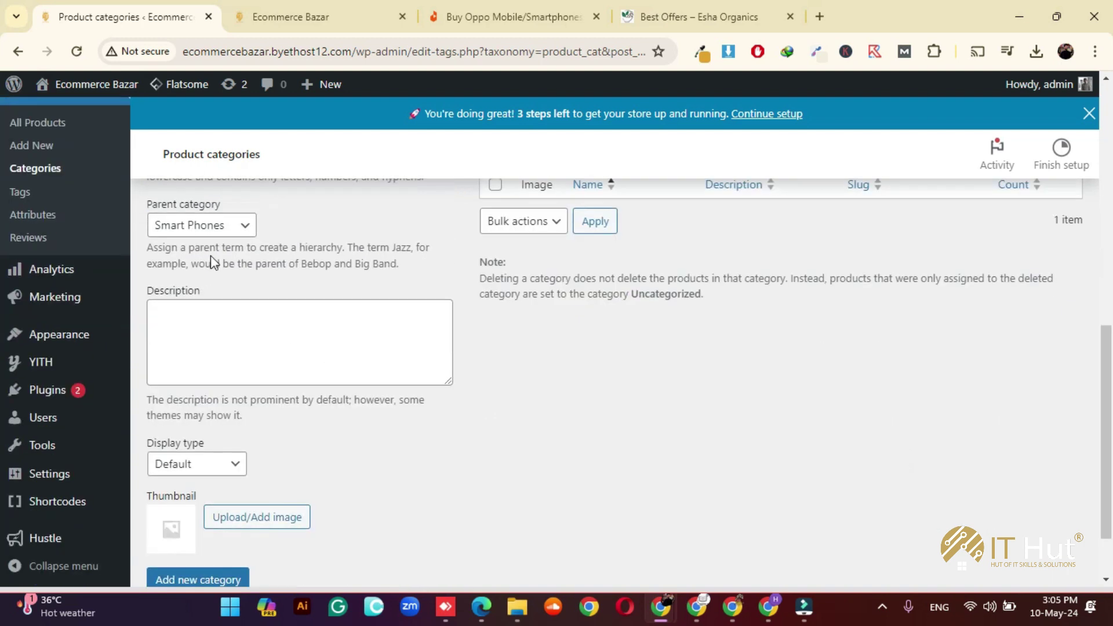
{"action": "scroll", "coordinate": [232, 298], "scroll_direction": "down", "scroll_amount": 2}
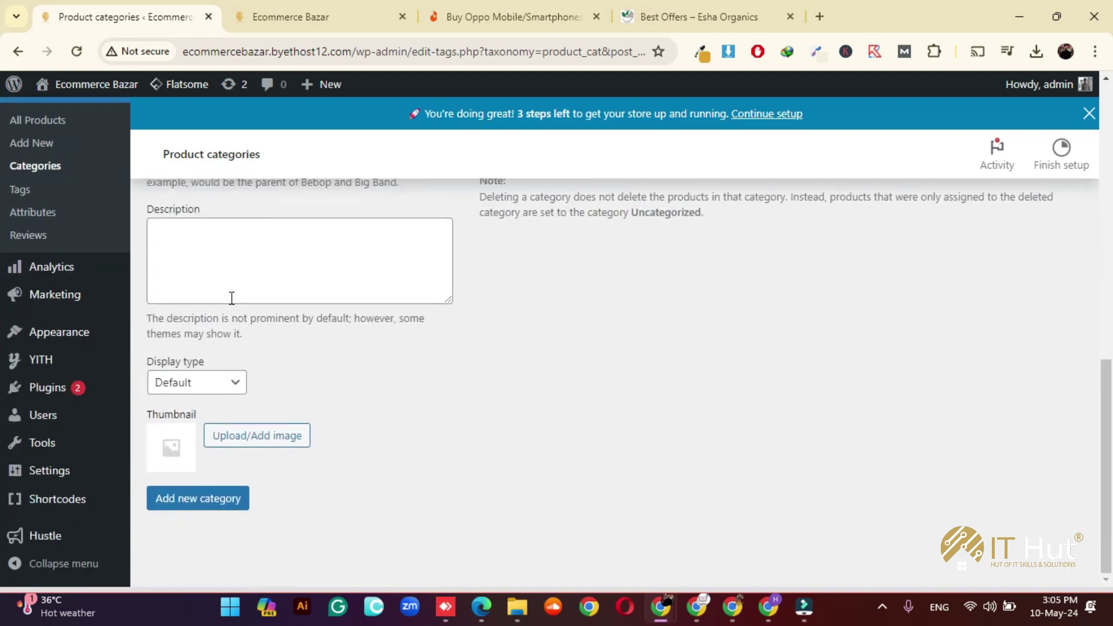
{"action": "left_click", "coordinate": [223, 385]}
{"action": "left_click", "coordinate": [211, 417]}
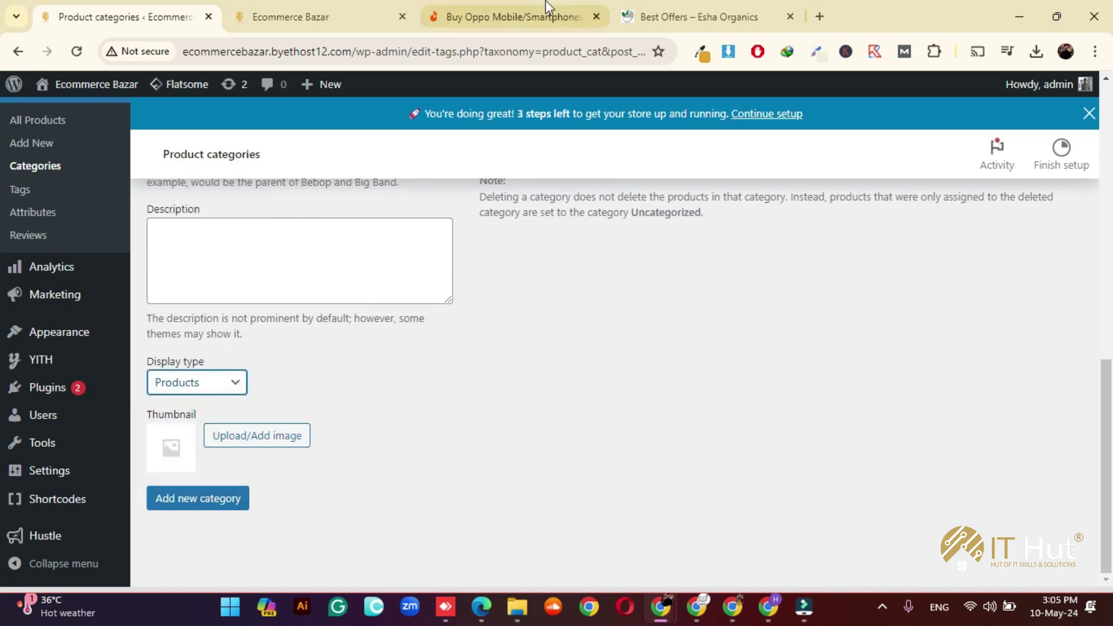
- Switch to Daraz and open the Apple iPhones listing from Smart Phones under Electronic Devices
{"action": "left_click", "coordinate": [521, 15]}
{"action": "mouse_move", "coordinate": [234, 116]}
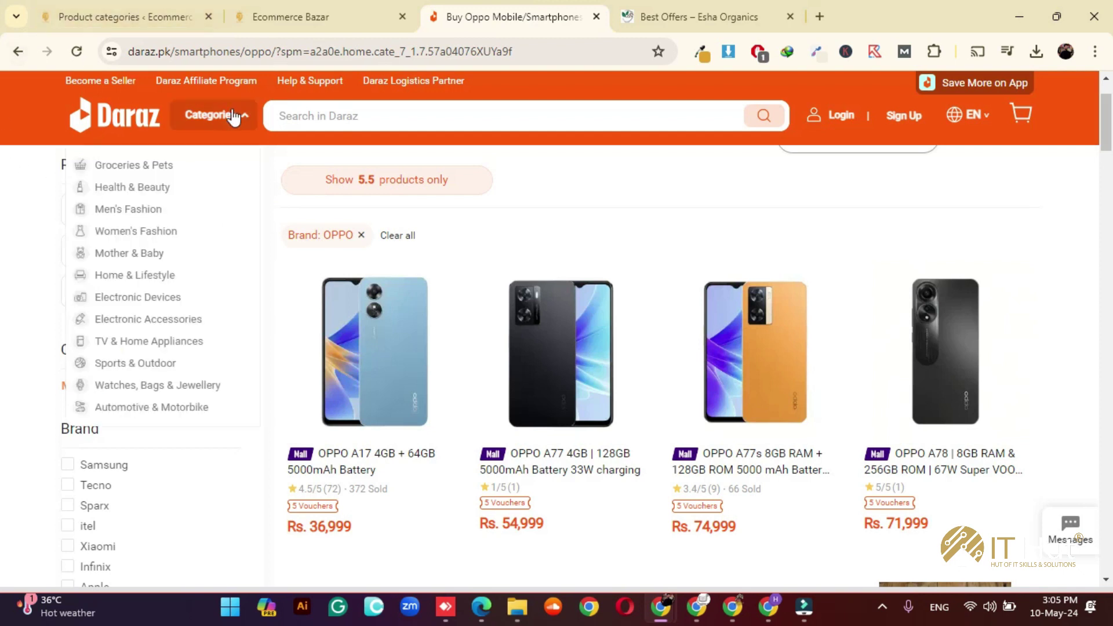
{"action": "mouse_move", "coordinate": [179, 306]}
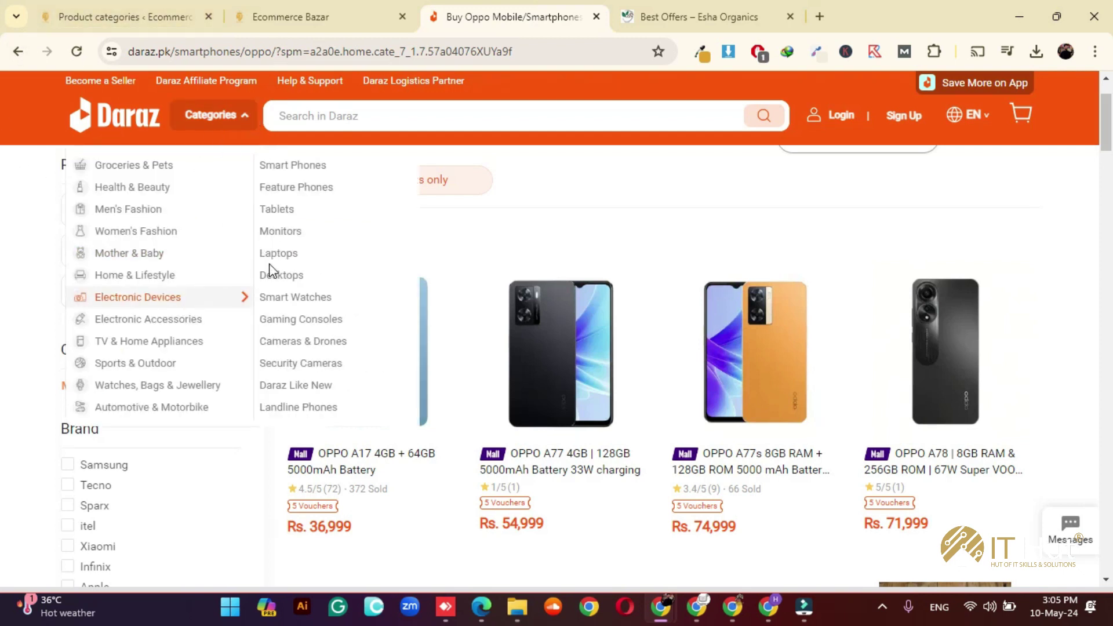
{"action": "mouse_move", "coordinate": [323, 179]}
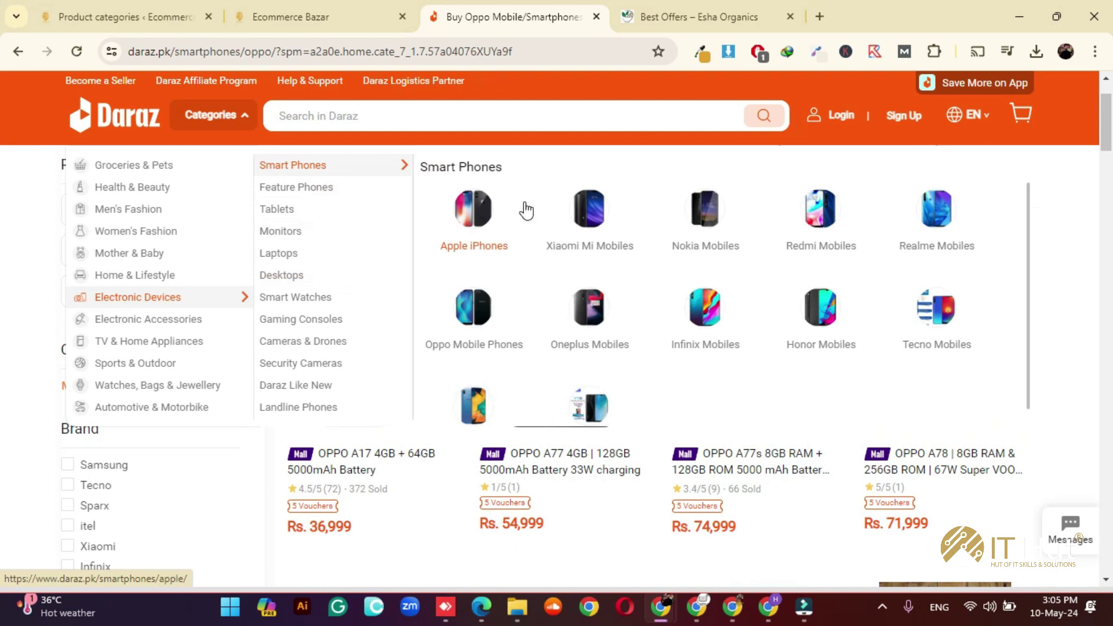
{"action": "left_click", "coordinate": [484, 220]}
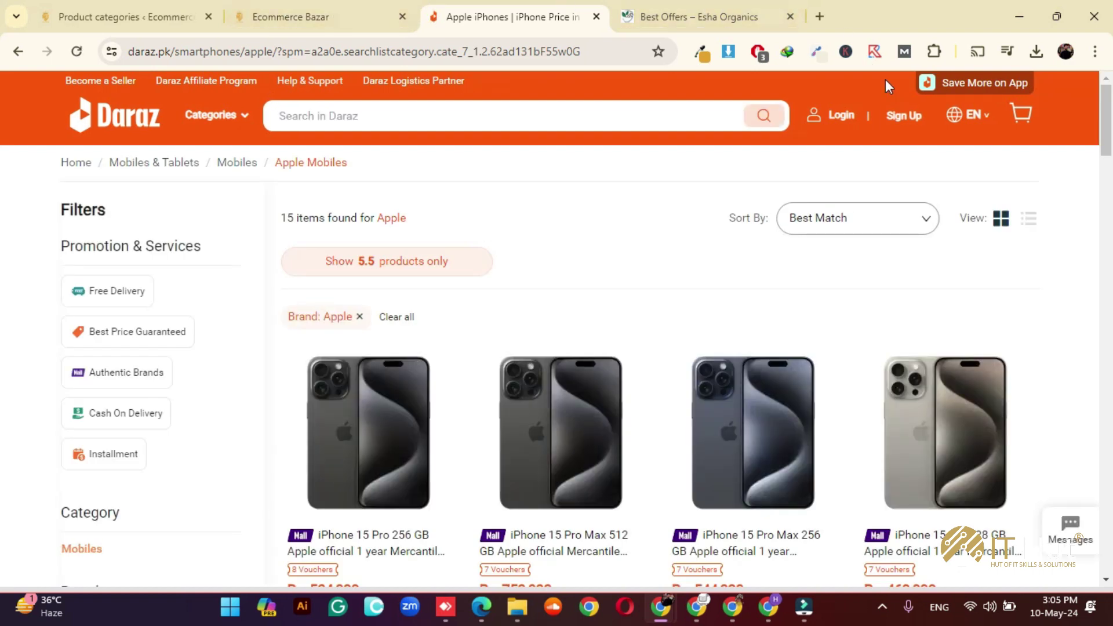
- Download the first black iPhone image from the Apple listing using the image downloader extension
{"action": "left_click", "coordinate": [719, 56]}
{"action": "scroll", "coordinate": [626, 221], "scroll_direction": "down", "scroll_amount": 10}
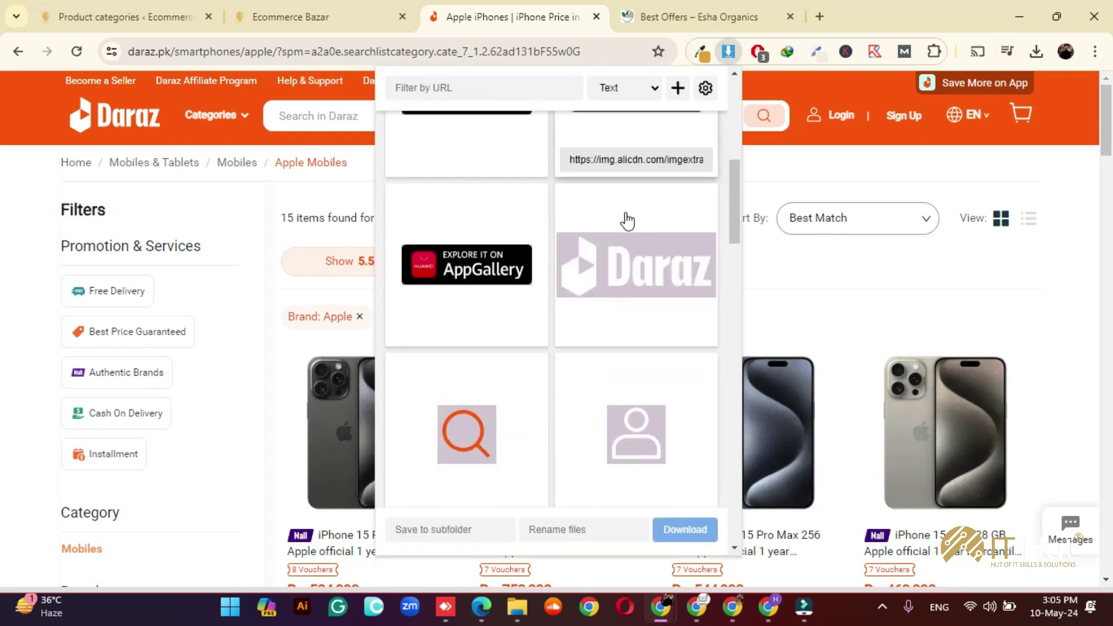
{"action": "scroll", "coordinate": [628, 221], "scroll_direction": "down", "scroll_amount": 4}
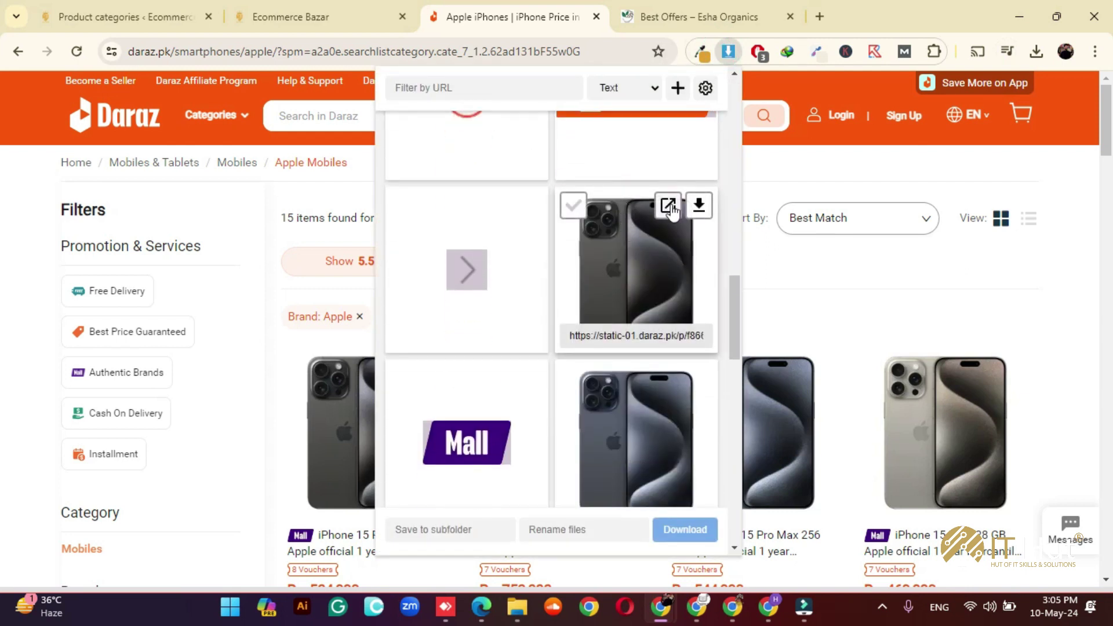
{"action": "left_click", "coordinate": [699, 205]}
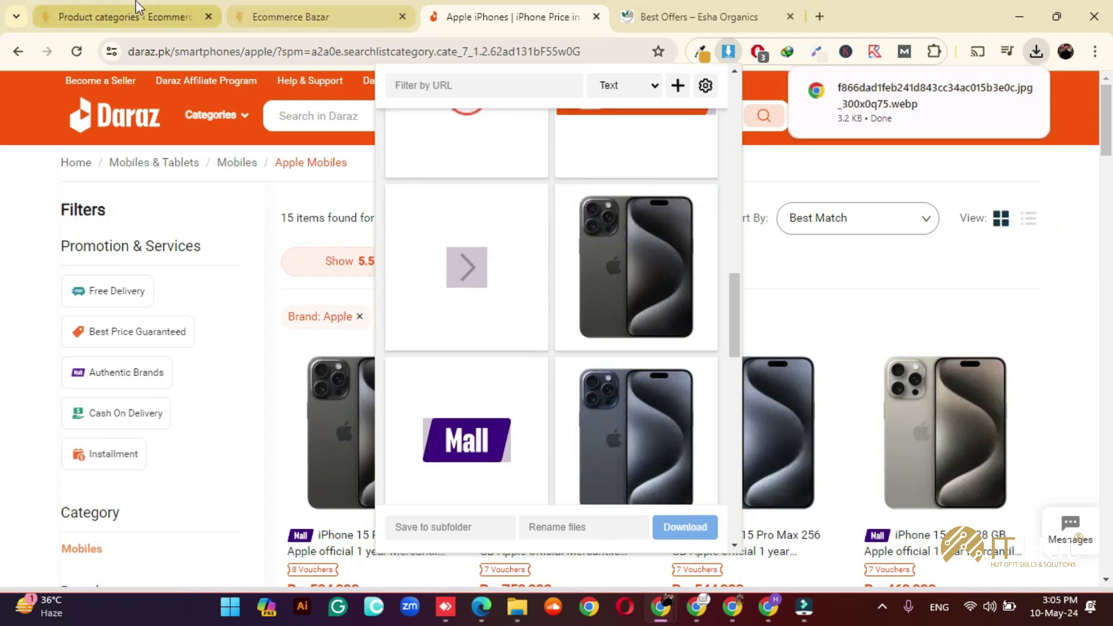
- Back in the store's product categories, upload the downloaded black iPhone image and use it as the new category's thumbnail
{"action": "left_click", "coordinate": [128, 16]}
{"action": "left_click", "coordinate": [267, 445]}
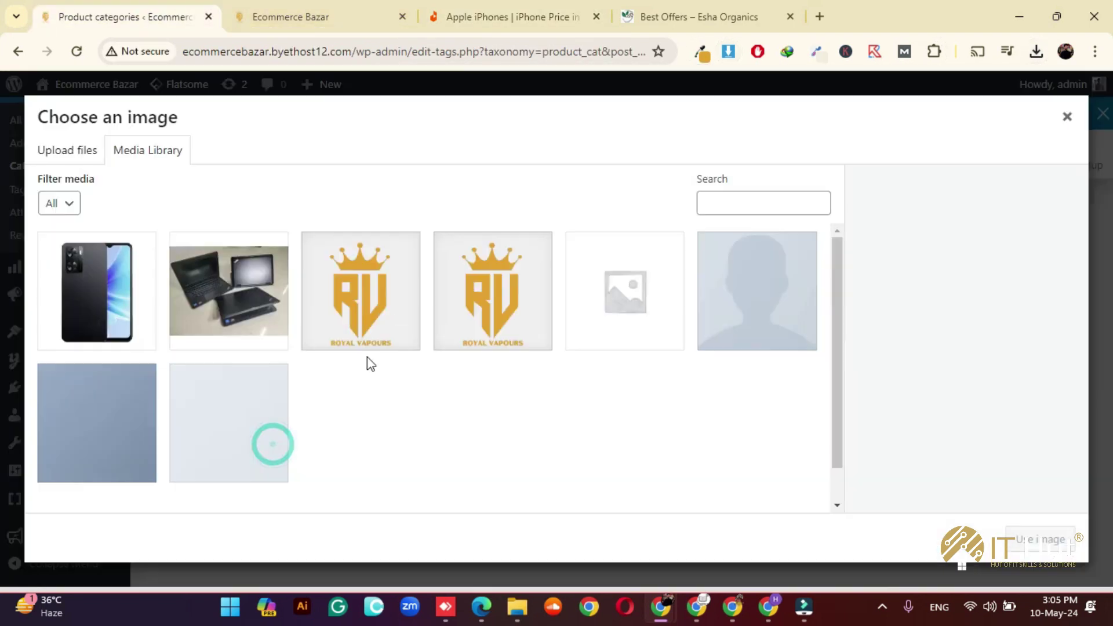
{"action": "left_click", "coordinate": [1038, 52]}
{"action": "left_click_drag", "start_coordinate": [827, 124], "coordinate": [588, 203]}
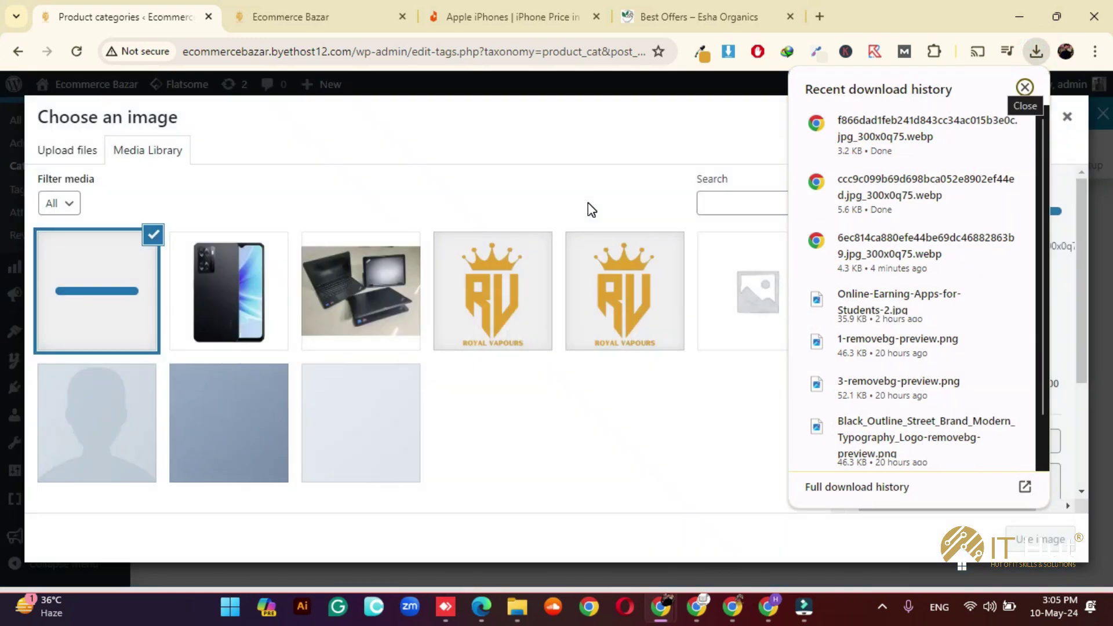
{"action": "left_click", "coordinate": [453, 160]}
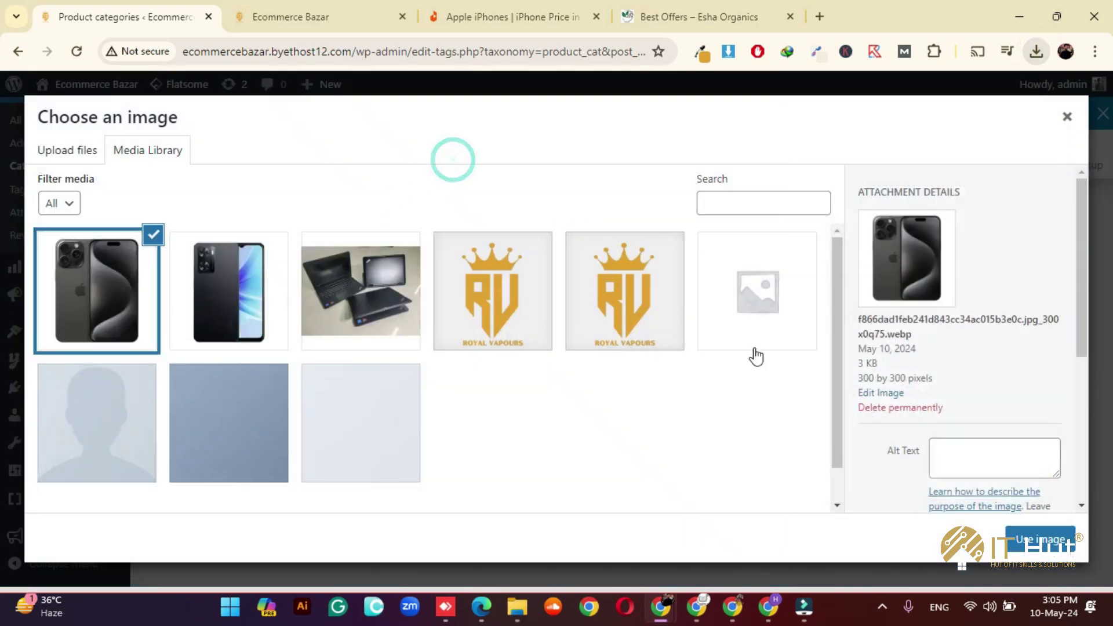
{"action": "left_click", "coordinate": [1041, 539]}
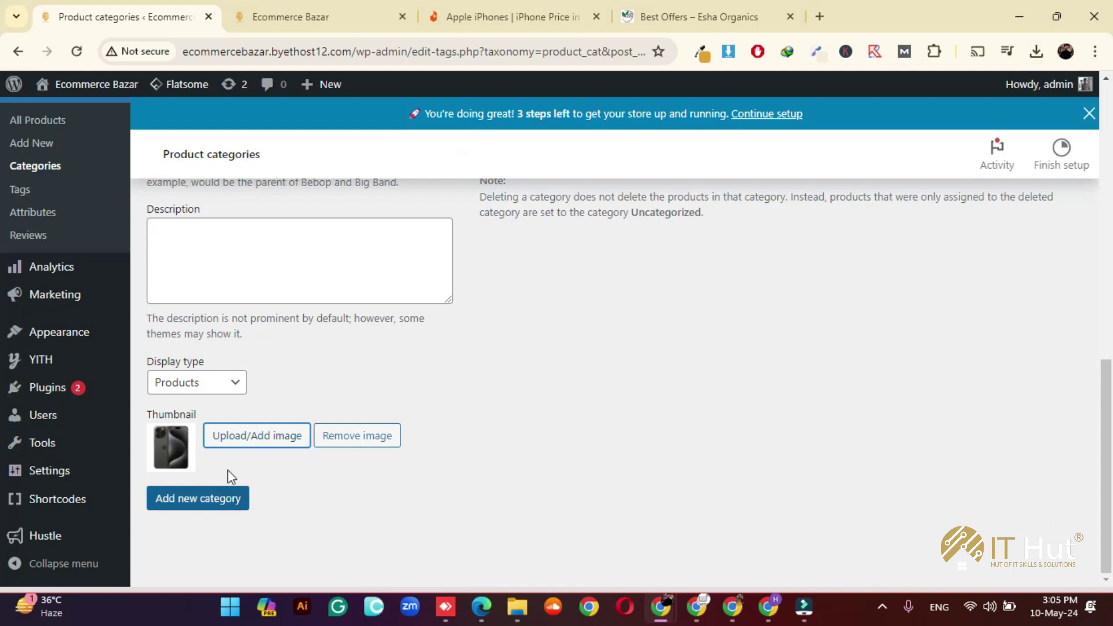
- Change the new category's name to Apple Iphones and add it under Smart Phones
{"action": "scroll", "coordinate": [236, 342], "scroll_direction": "up", "scroll_amount": 5}
{"action": "double_click", "coordinate": [253, 312]}
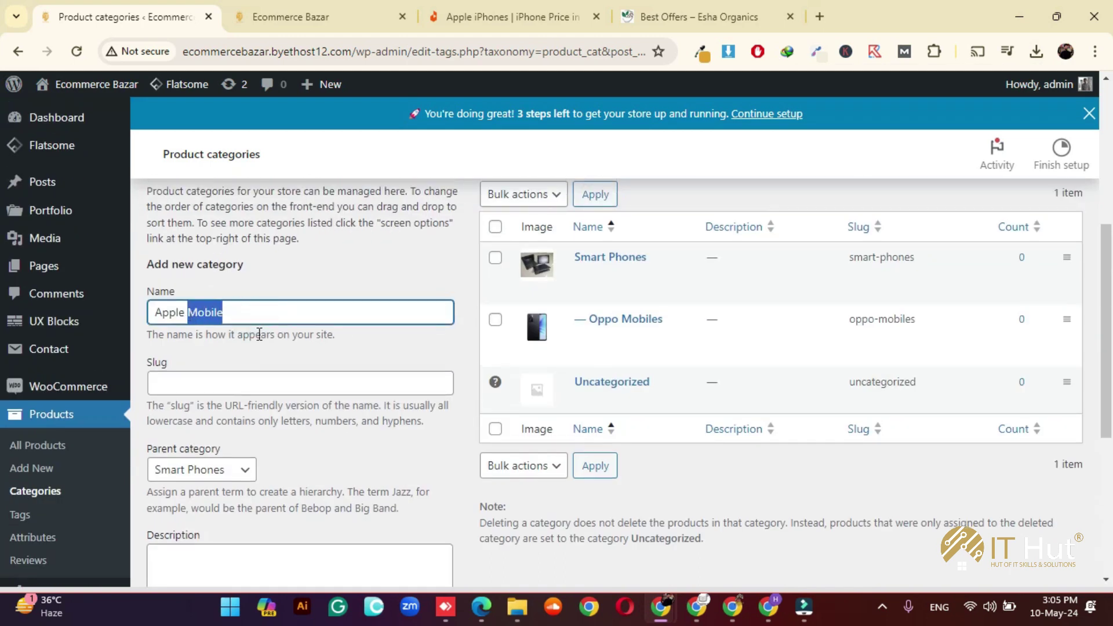
{"action": "key", "text": "BackSpace"}
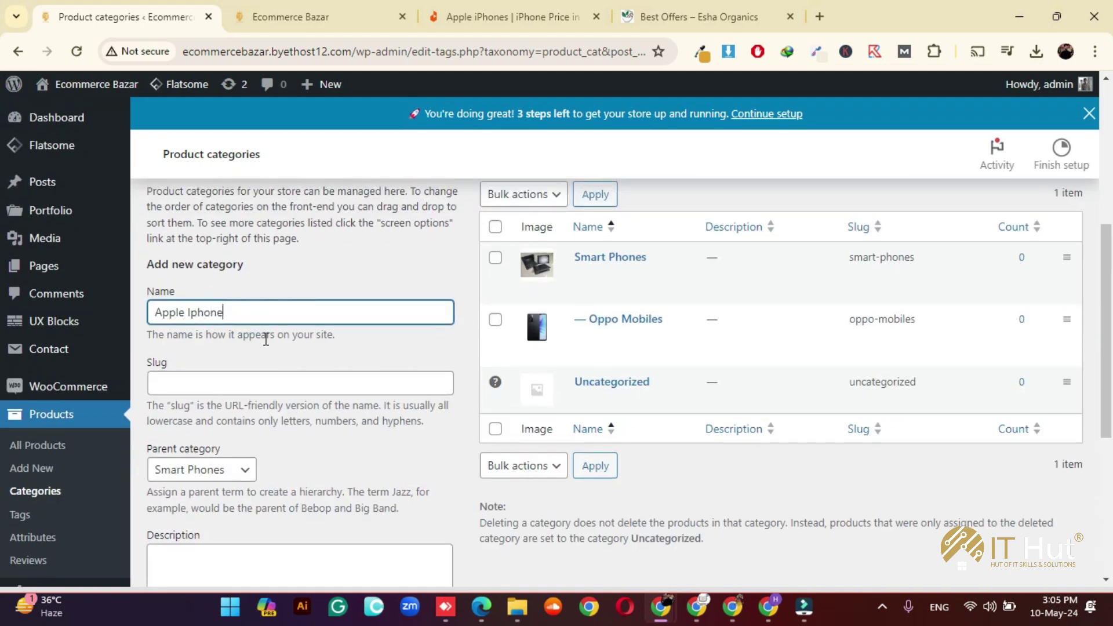
{"action": "type", "text": "Iphones"}
{"action": "scroll", "coordinate": [266, 339], "scroll_direction": "down", "scroll_amount": 5}
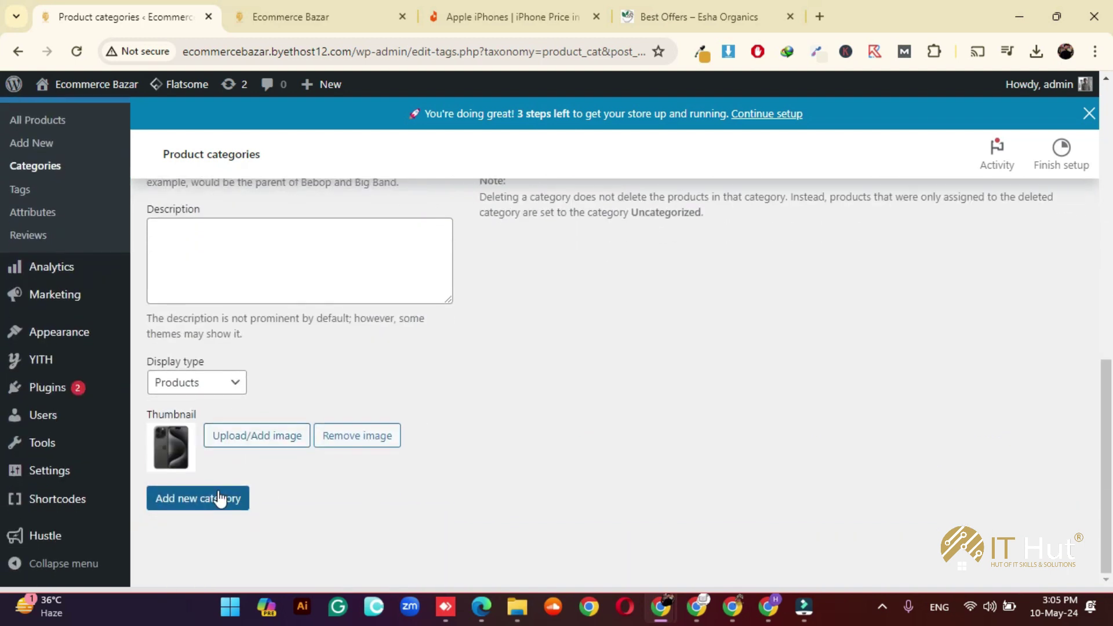
{"action": "left_click", "coordinate": [216, 497]}
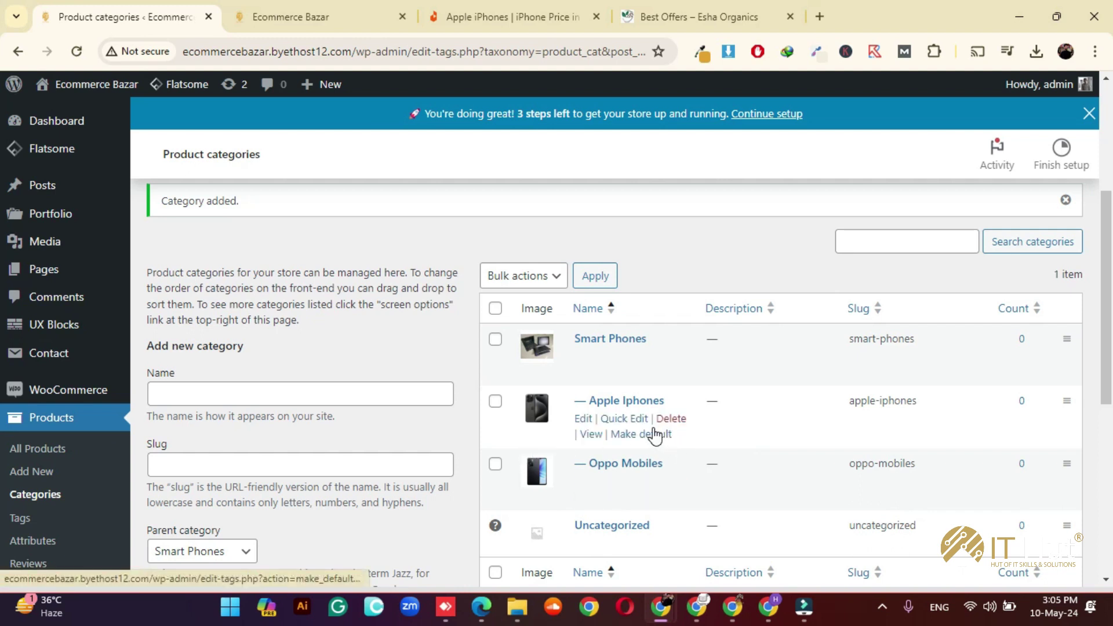
{"action": "left_click", "coordinate": [650, 434]}
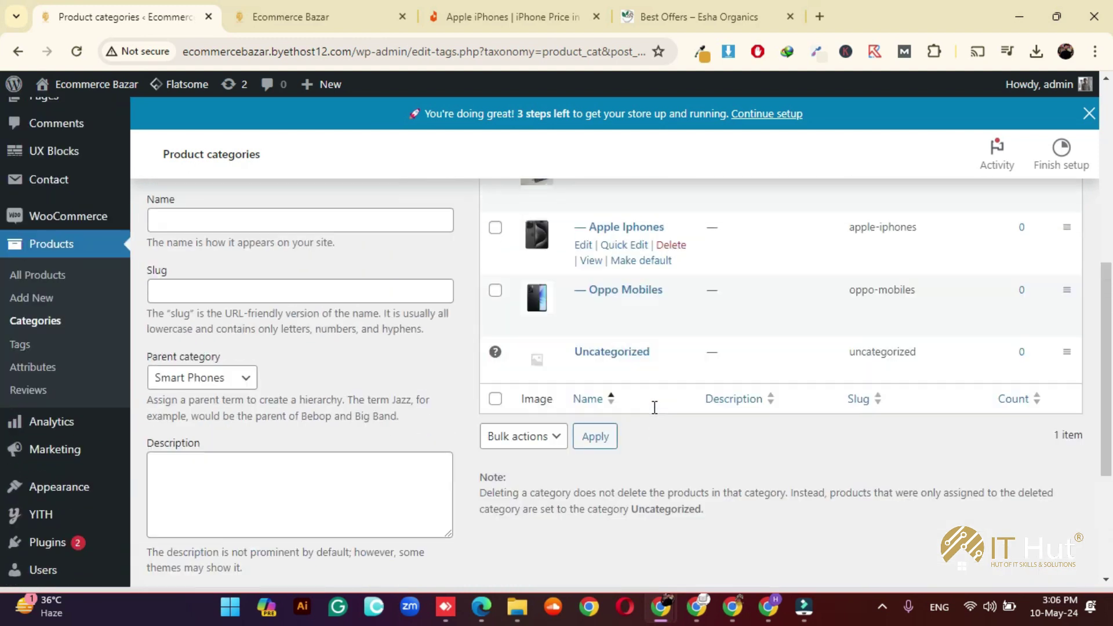
{"action": "scroll", "coordinate": [567, 417], "scroll_direction": "down", "scroll_amount": 3}
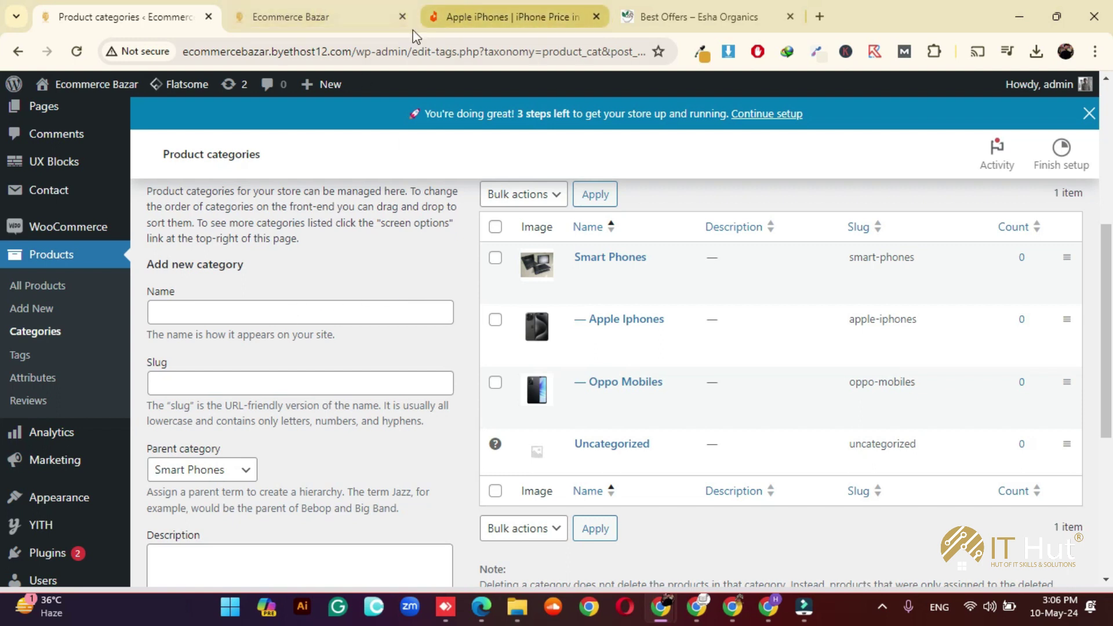
- Name the next new category Laptops, set its parent category to None and its display type to Subcategories
{"action": "left_click", "coordinate": [335, 311]}
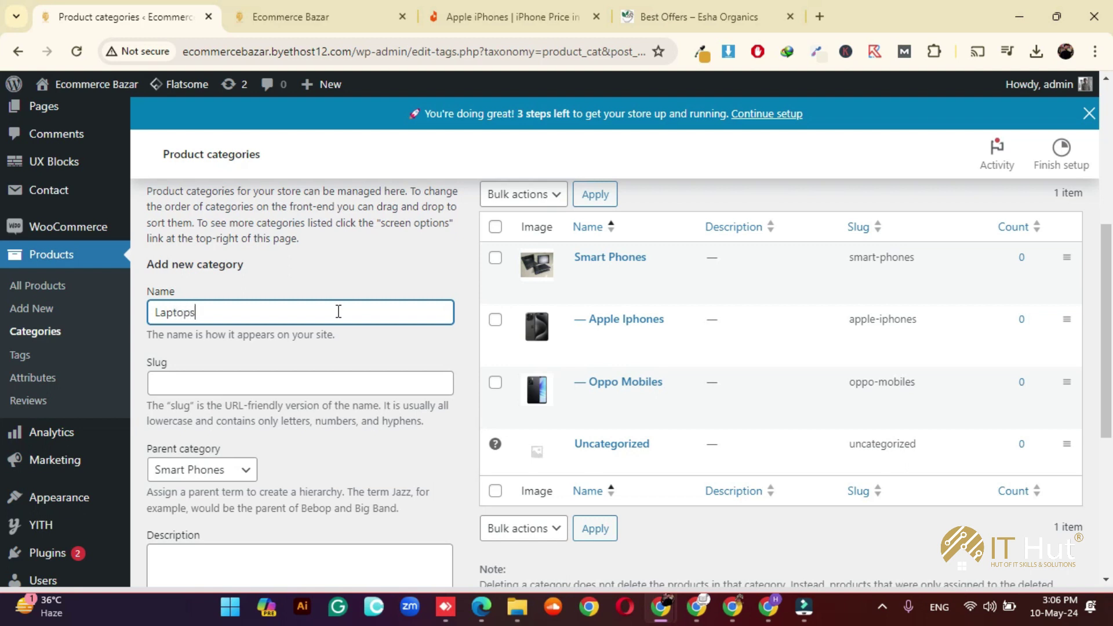
{"action": "scroll", "coordinate": [338, 311], "scroll_direction": "down", "scroll_amount": 1}
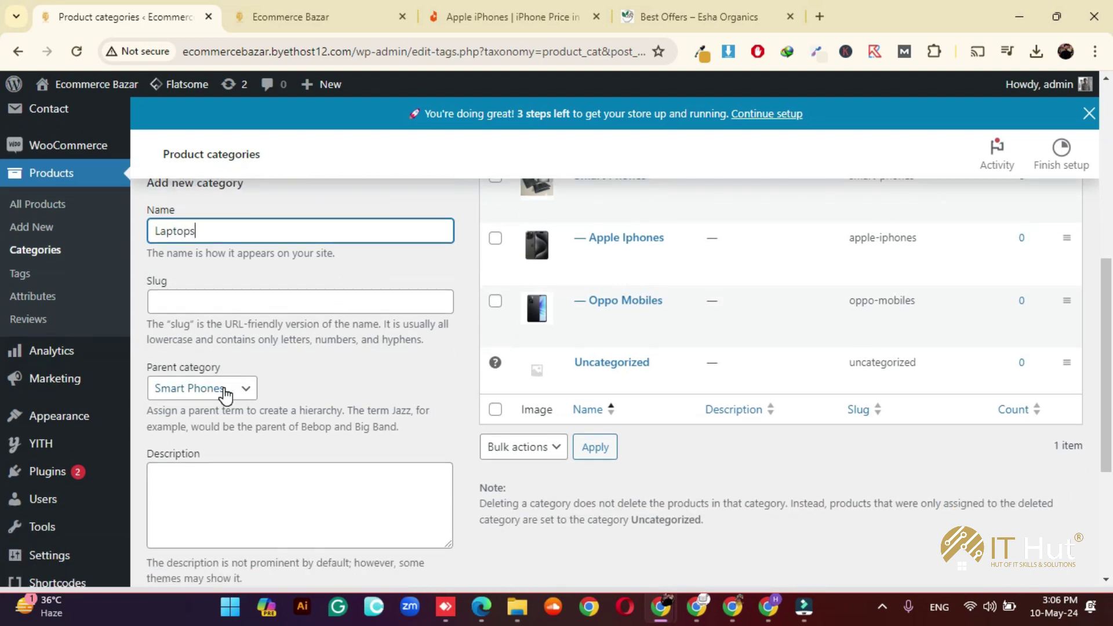
{"action": "left_click", "coordinate": [186, 394]}
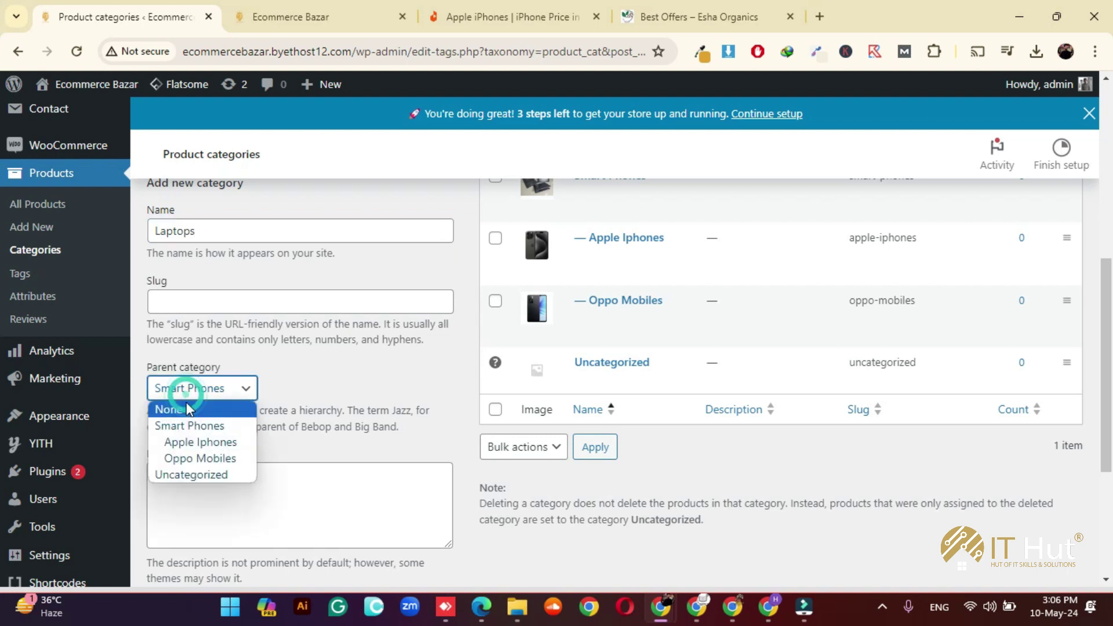
{"action": "left_click", "coordinate": [187, 410]}
{"action": "scroll", "coordinate": [351, 365], "scroll_direction": "down", "scroll_amount": 3}
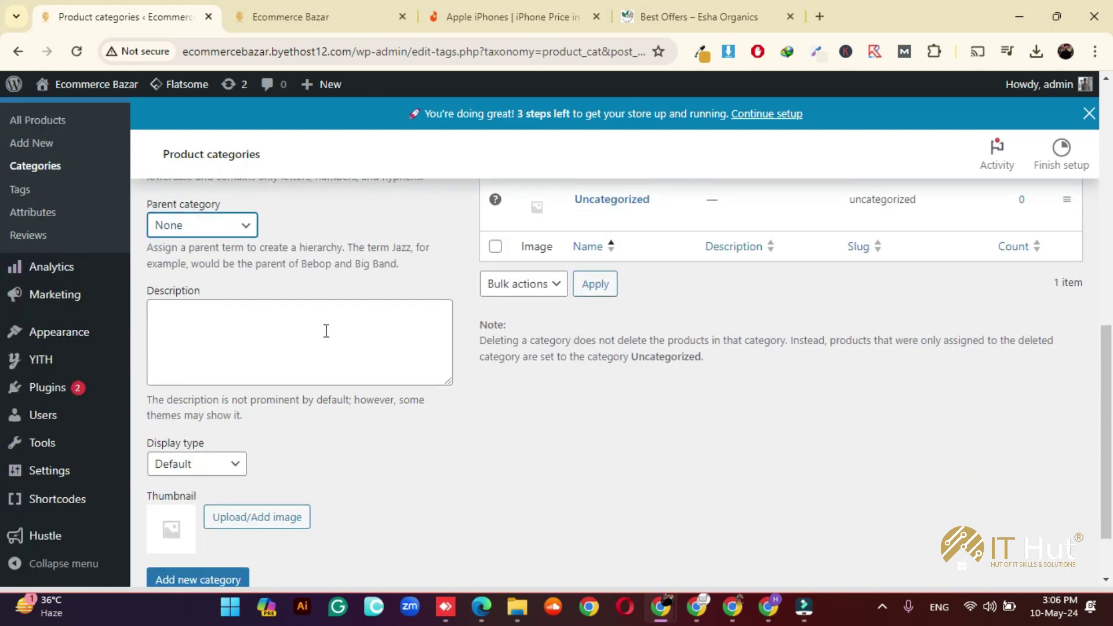
{"action": "left_click", "coordinate": [208, 385]}
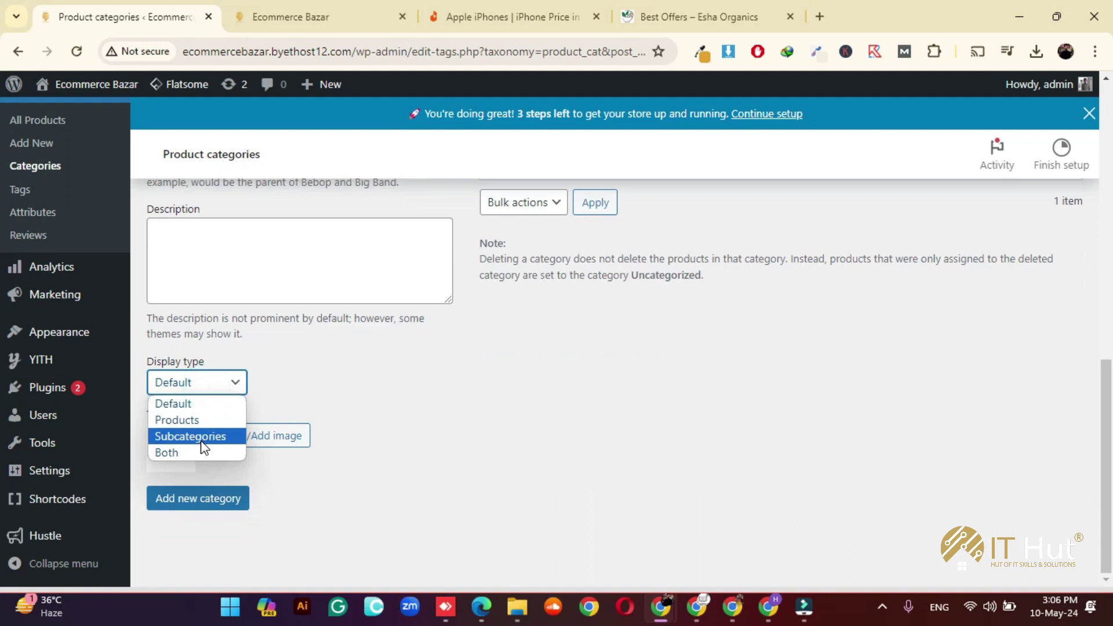
{"action": "left_click", "coordinate": [202, 447]}
{"action": "scroll", "coordinate": [341, 431], "scroll_direction": "up", "scroll_amount": 3}
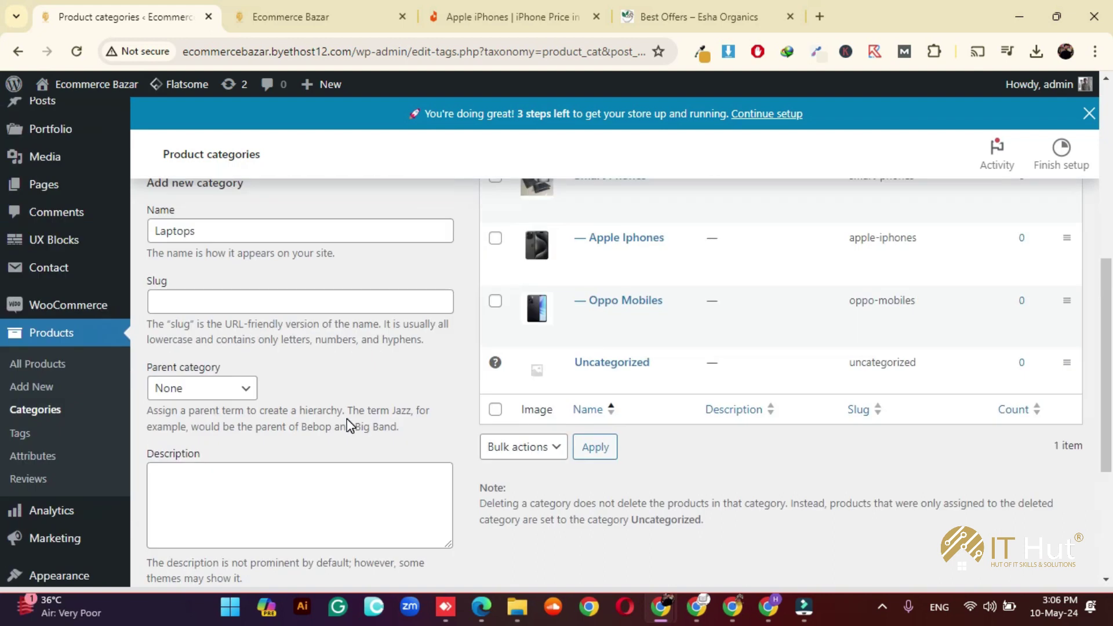
- Switch to Daraz and open the Laptops listing under Electronic Devices
{"action": "left_click", "coordinate": [578, 11]}
{"action": "mouse_move", "coordinate": [207, 134]}
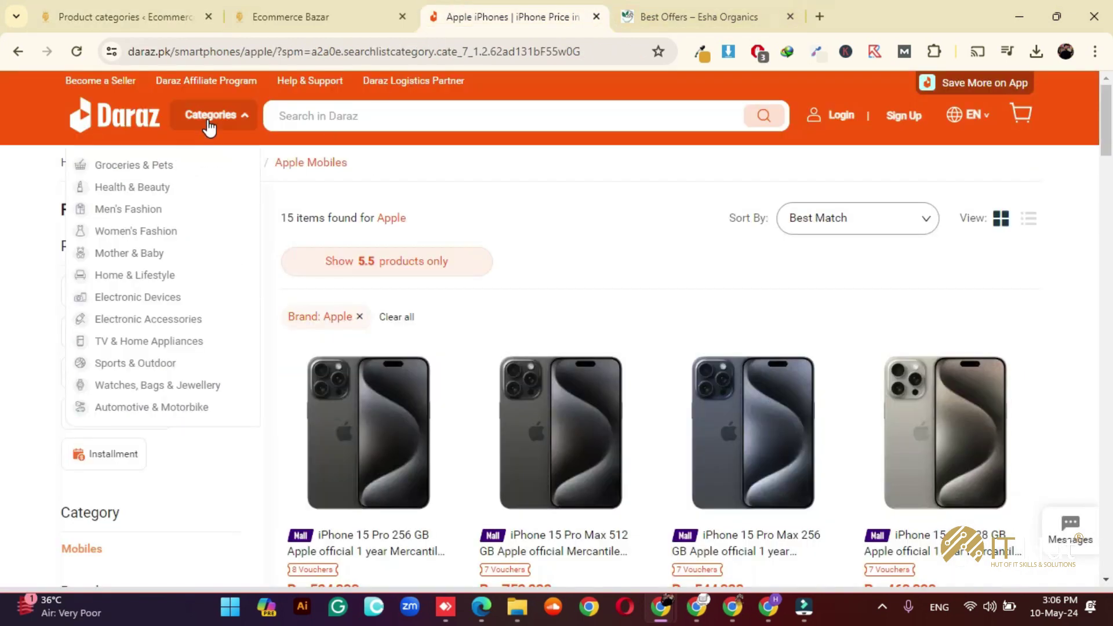
{"action": "mouse_move", "coordinate": [138, 300]}
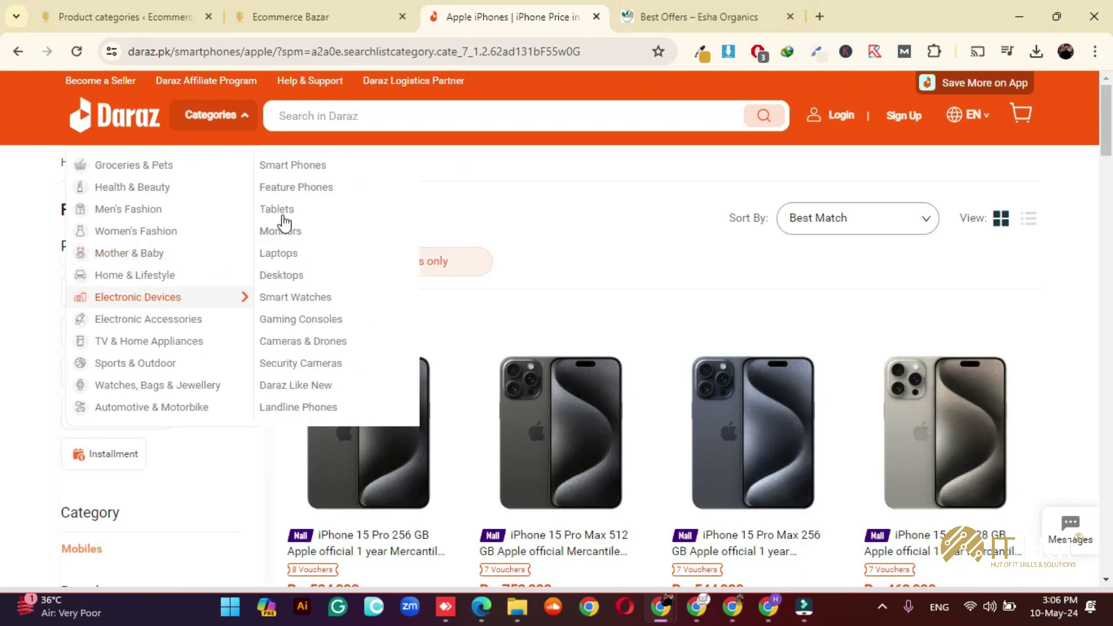
{"action": "left_click", "coordinate": [292, 255]}
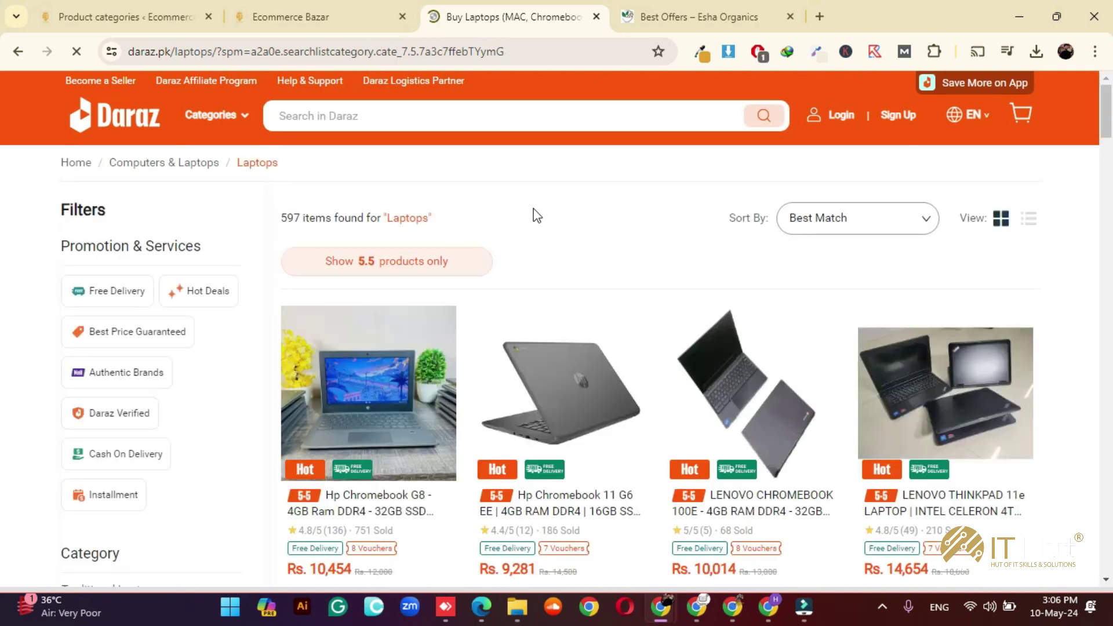
{"action": "scroll", "coordinate": [534, 208], "scroll_direction": "down", "scroll_amount": 2}
{"action": "scroll", "coordinate": [534, 208], "scroll_direction": "up", "scroll_amount": 2}
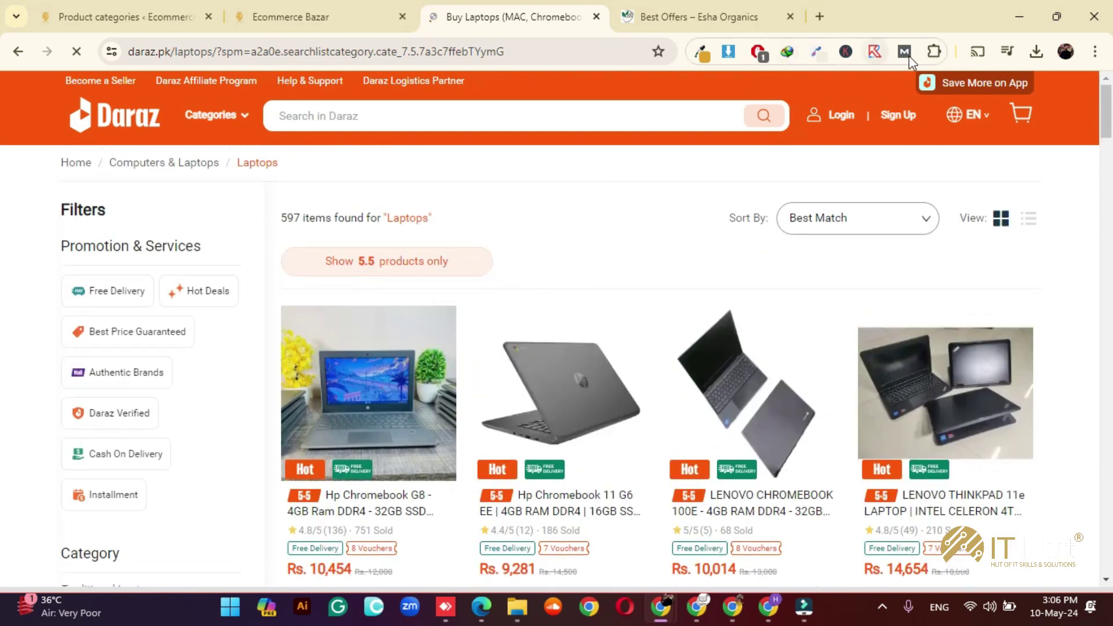
- Download the first laptop image, the HP Chromebook on a desk, from the listing using the image downloader extension
{"action": "left_click", "coordinate": [729, 55]}
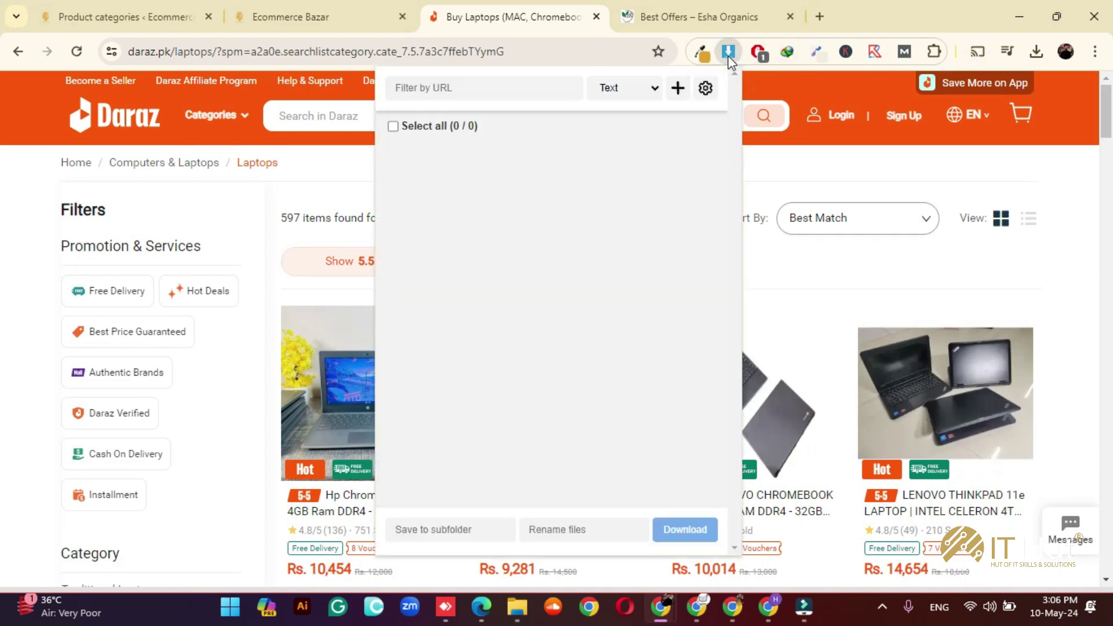
{"action": "scroll", "coordinate": [561, 224], "scroll_direction": "down", "scroll_amount": 5}
{"action": "scroll", "coordinate": [561, 292], "scroll_direction": "down", "scroll_amount": 10}
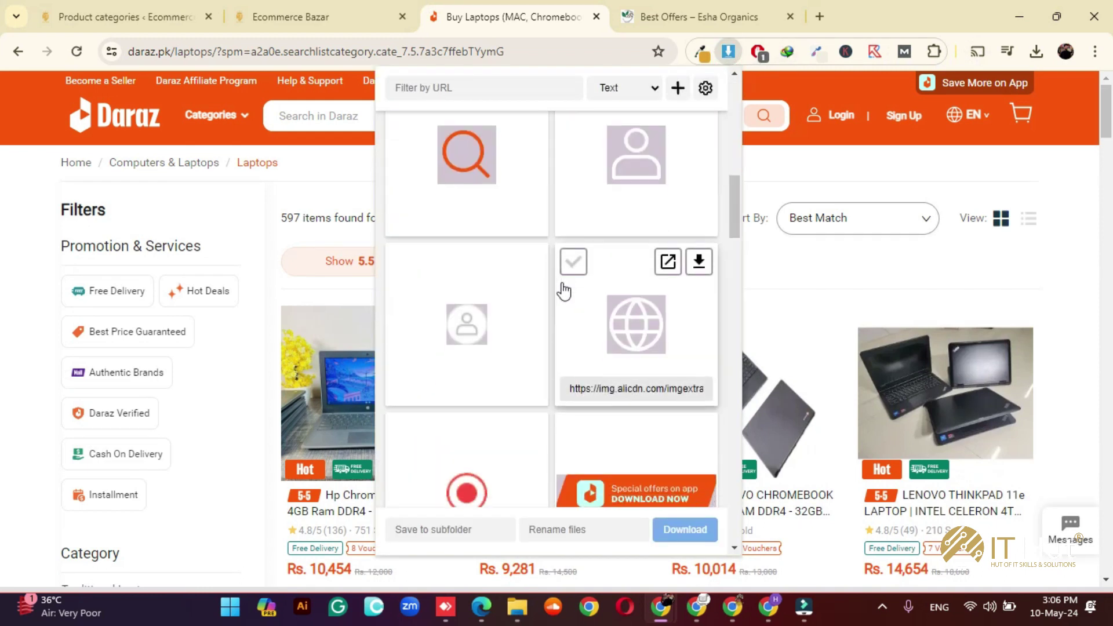
{"action": "scroll", "coordinate": [564, 287], "scroll_direction": "up", "scroll_amount": 3}
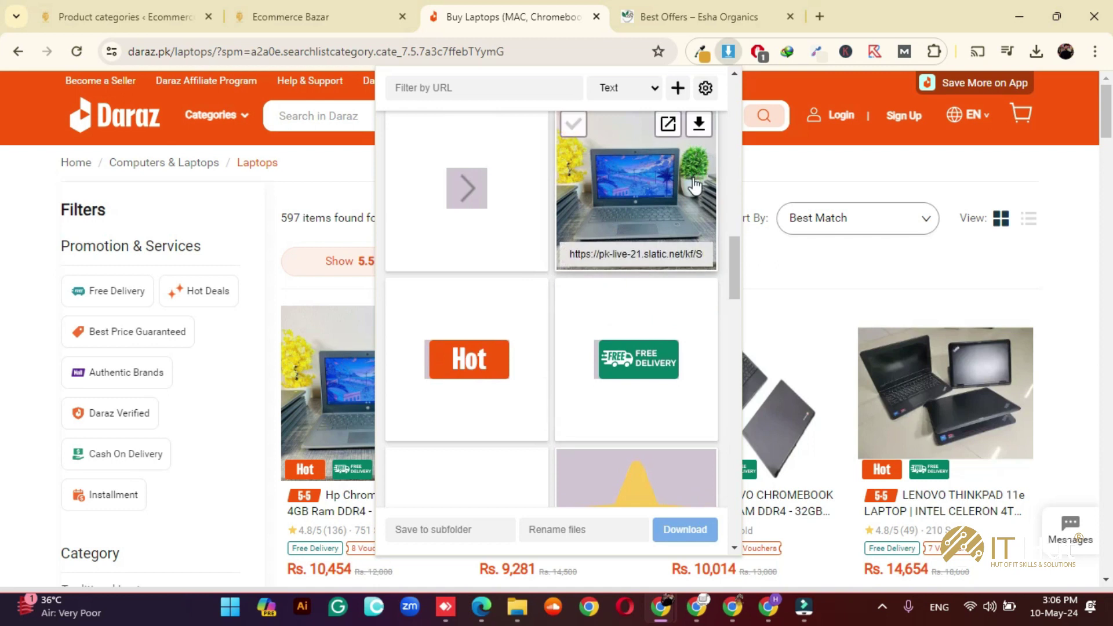
{"action": "left_click", "coordinate": [691, 207]}
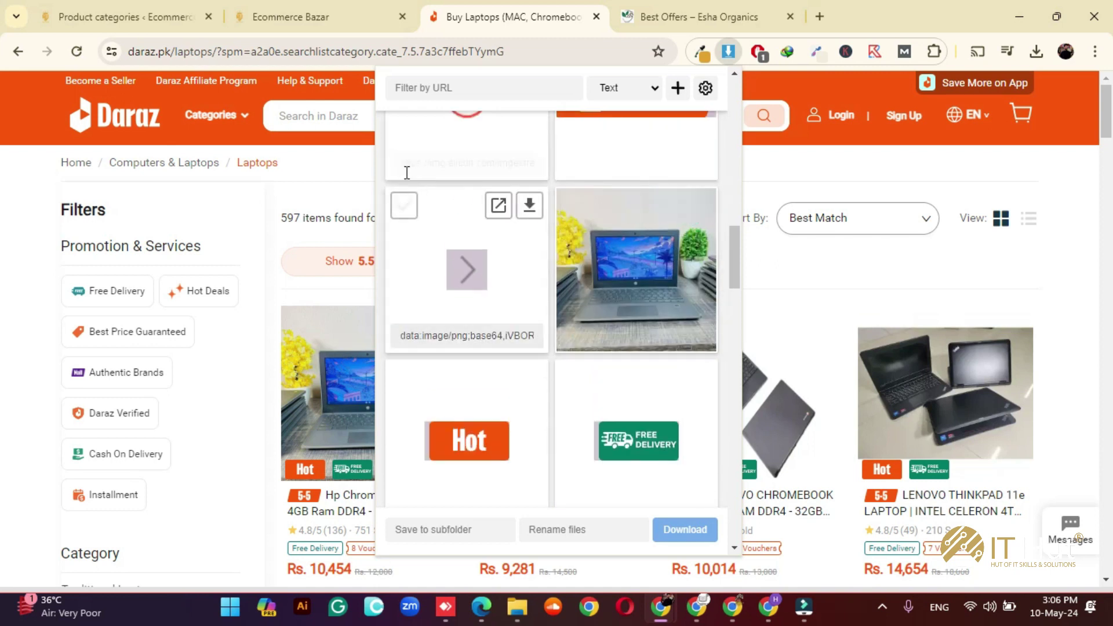
- Back in the store's product categories, upload the downloaded laptop image as the thumbnail and add the Laptops category
{"action": "left_click", "coordinate": [150, 7]}
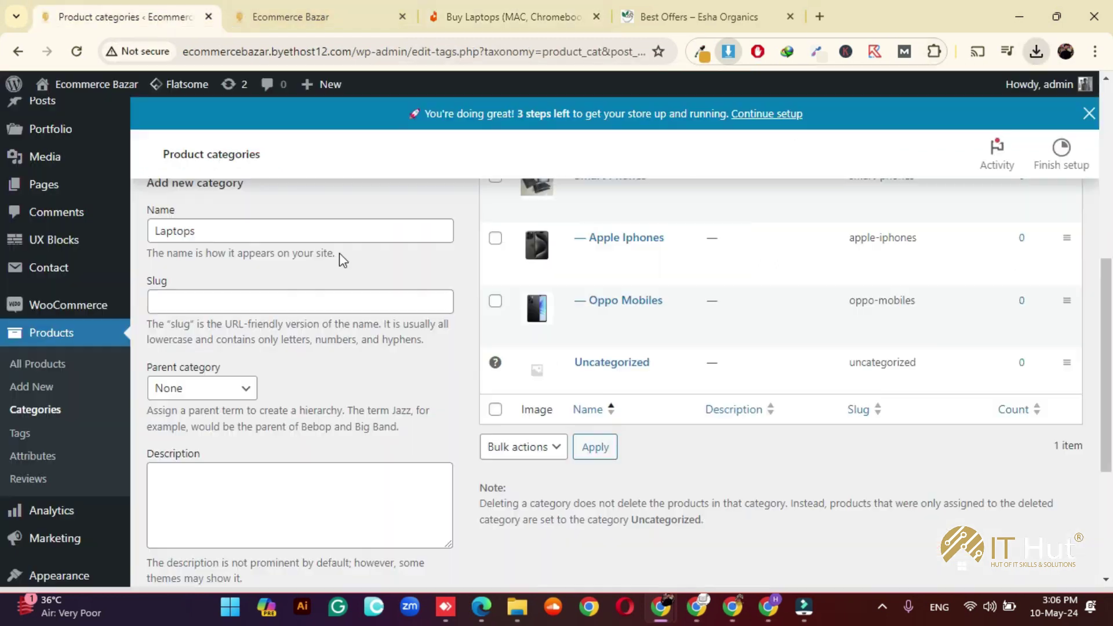
{"action": "scroll", "coordinate": [319, 438], "scroll_direction": "down", "scroll_amount": 4}
{"action": "left_click", "coordinate": [276, 443]}
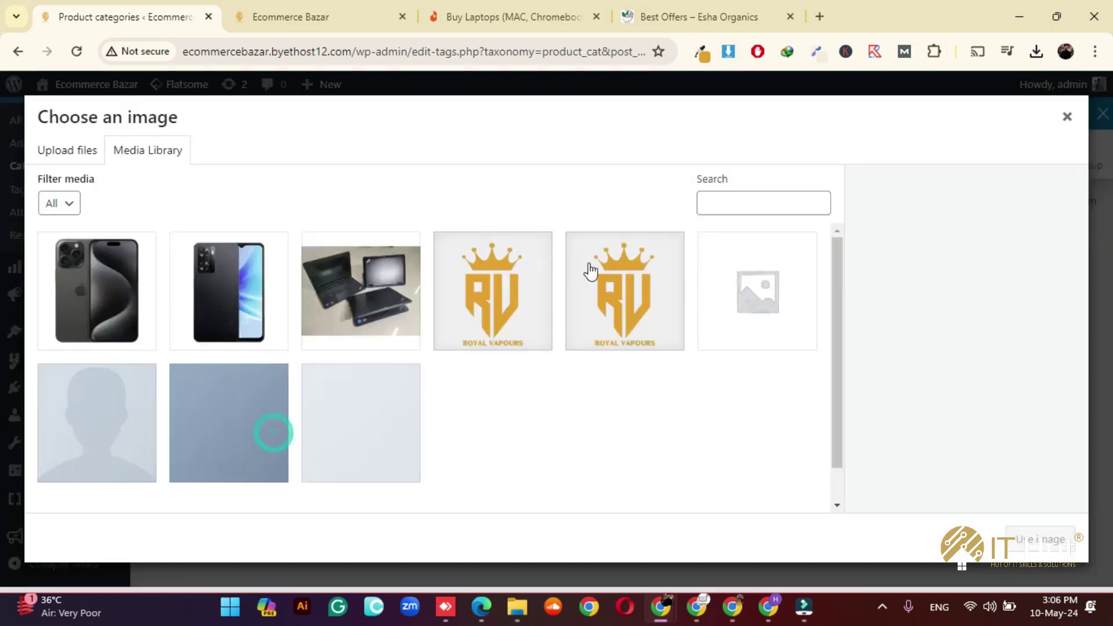
{"action": "left_click", "coordinate": [1036, 51]}
{"action": "left_click_drag", "start_coordinate": [926, 127], "coordinate": [554, 211]}
{"action": "left_click", "coordinate": [553, 203]}
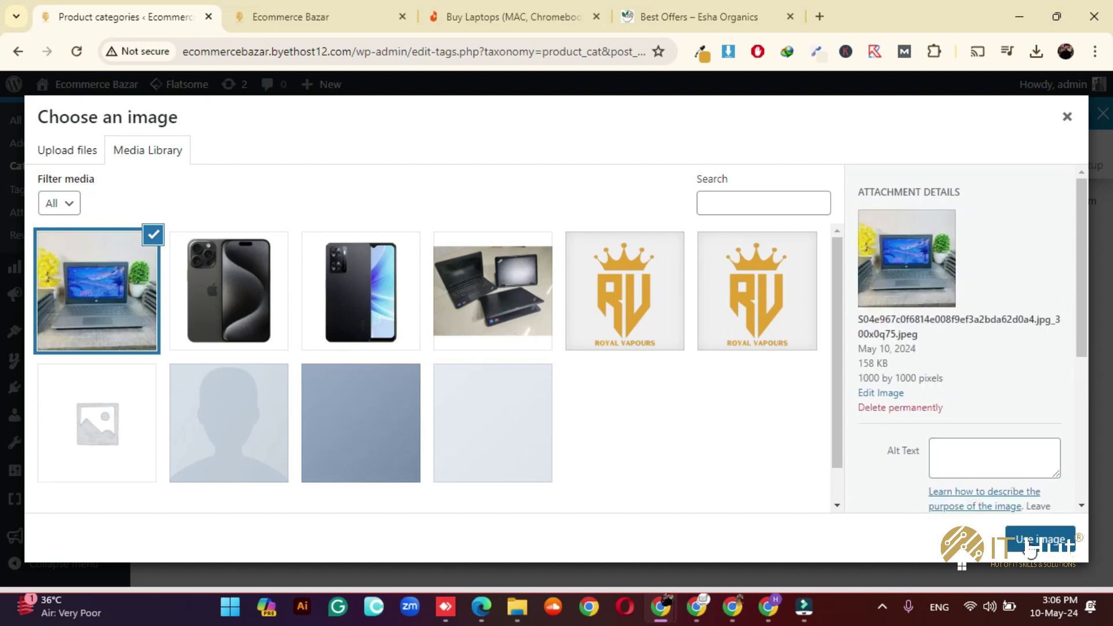
{"action": "left_click", "coordinate": [1029, 542]}
{"action": "left_click", "coordinate": [225, 507]}
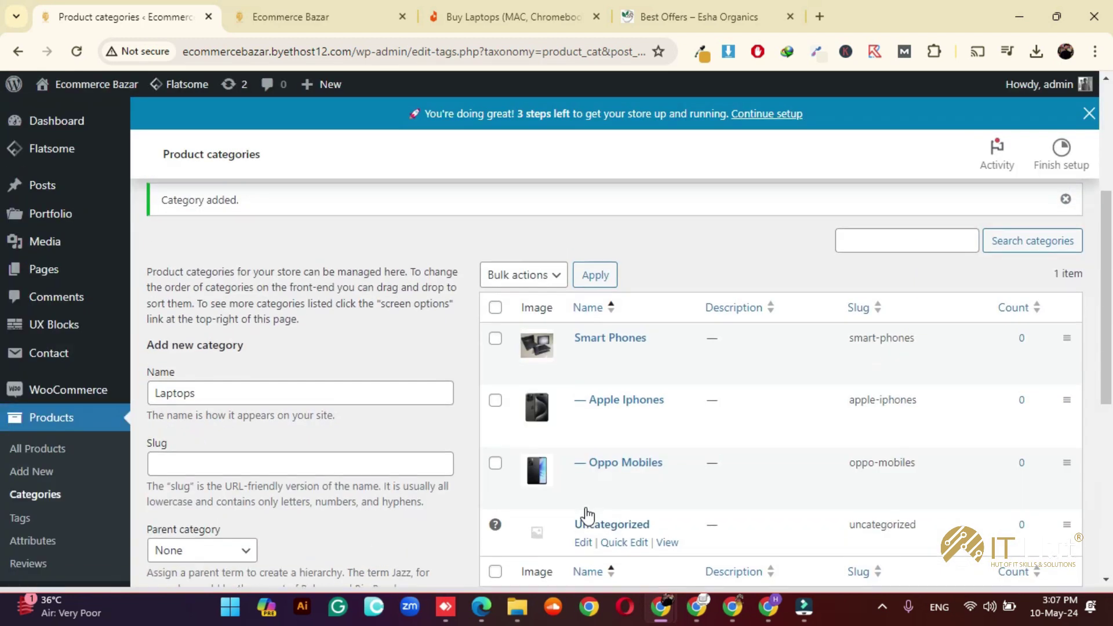
{"action": "scroll", "coordinate": [591, 569], "scroll_direction": "down", "scroll_amount": 2}
{"action": "scroll", "coordinate": [591, 570], "scroll_direction": "up", "scroll_amount": 1}
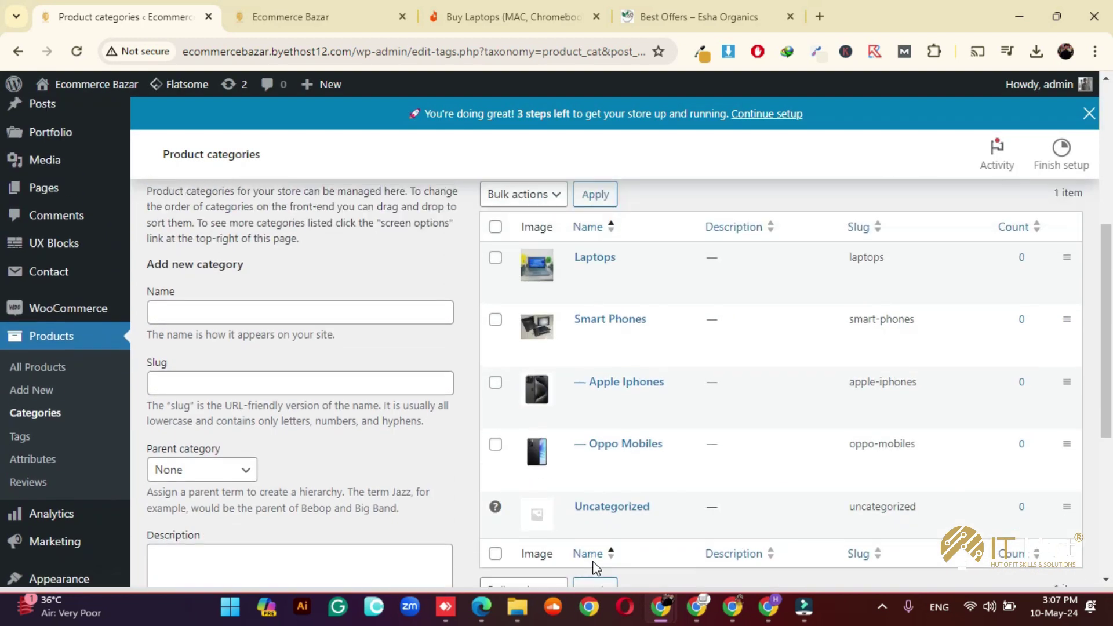
{"action": "mouse_move", "coordinate": [589, 280]}
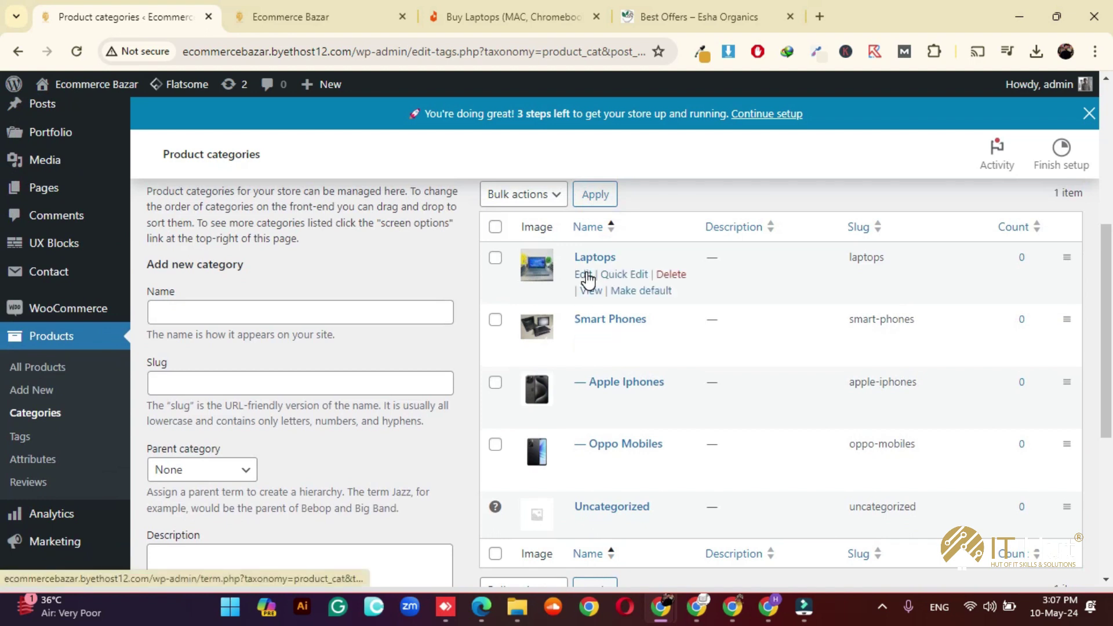
- Switch to Daraz and open the Refurbished Laptops and Traditional Laptops subcategories of Electronic Devices > Laptops in separate new tabs
{"action": "left_click", "coordinate": [432, 17]}
{"action": "mouse_move", "coordinate": [206, 123]}
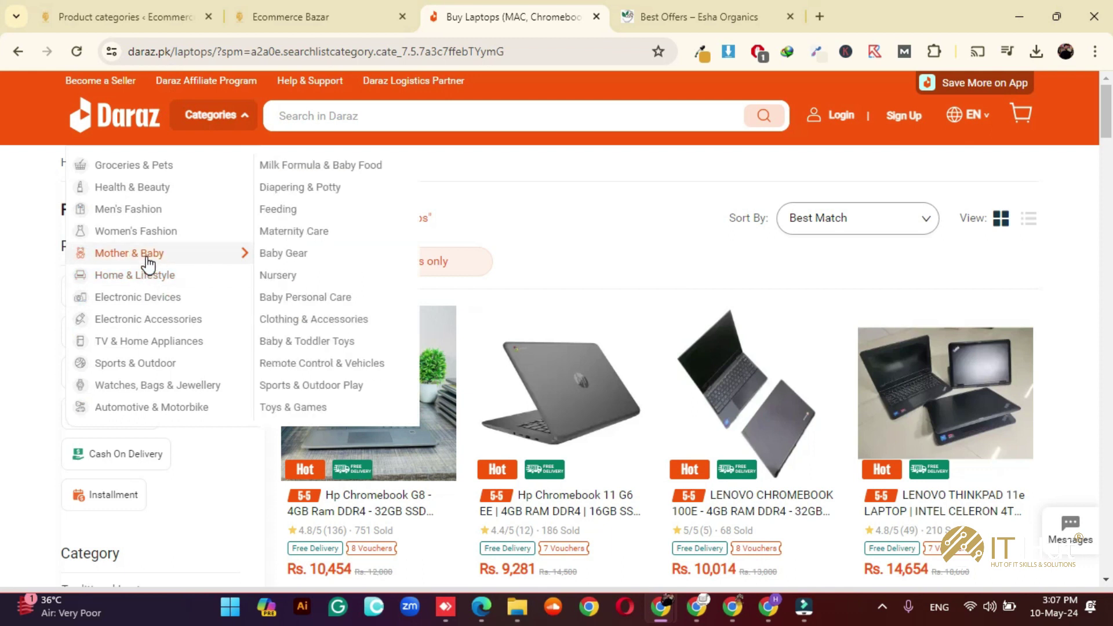
{"action": "mouse_move", "coordinate": [151, 304]}
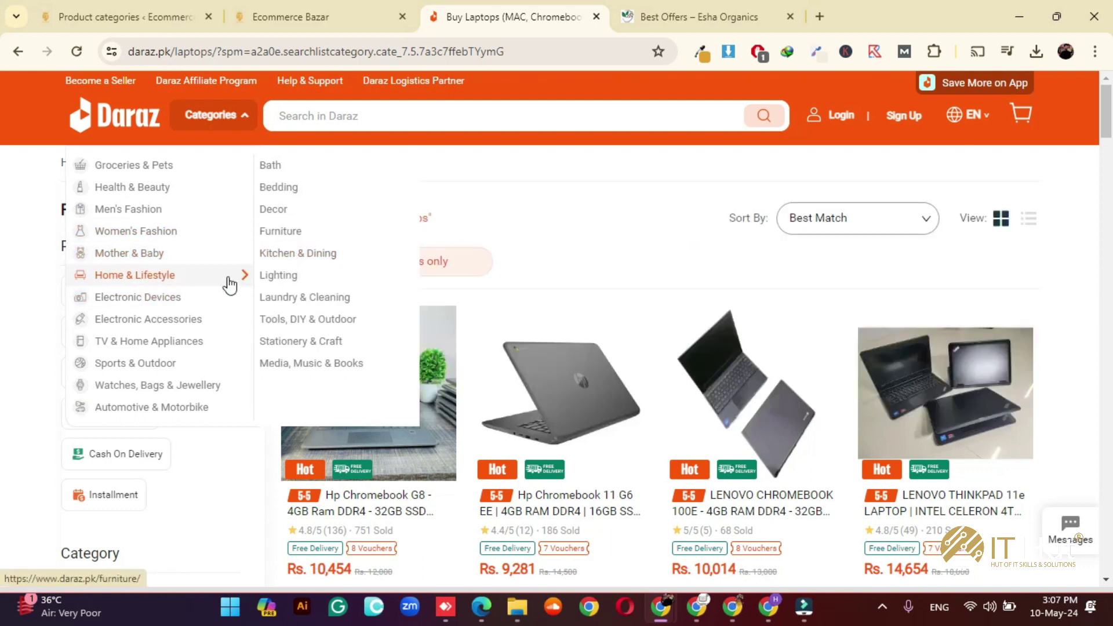
{"action": "mouse_move", "coordinate": [318, 259]}
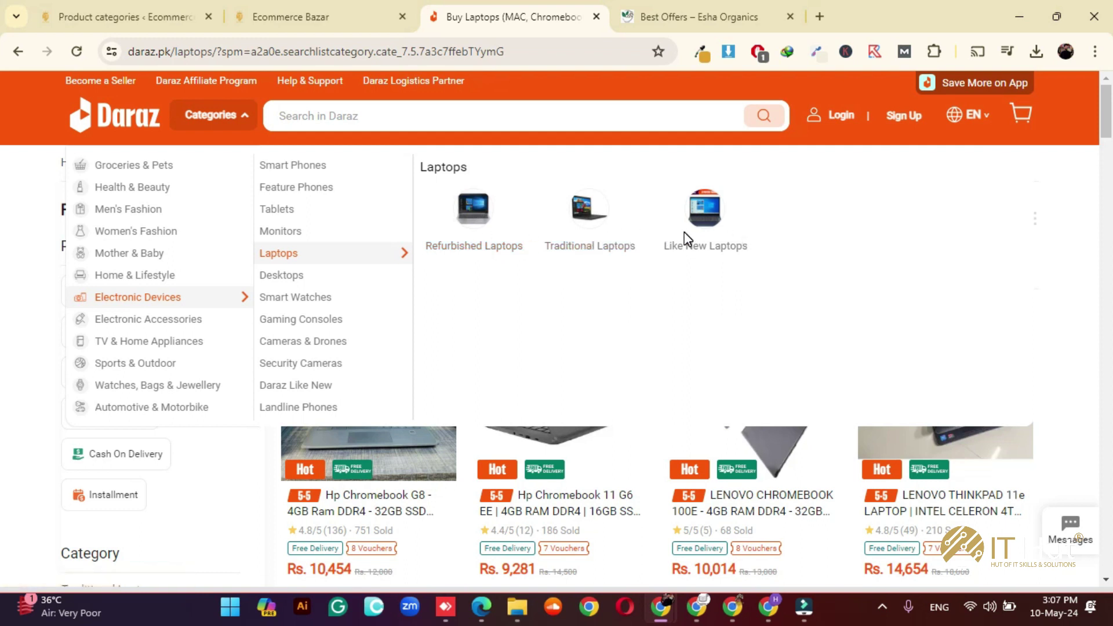
{"action": "right_click", "coordinate": [472, 223]}
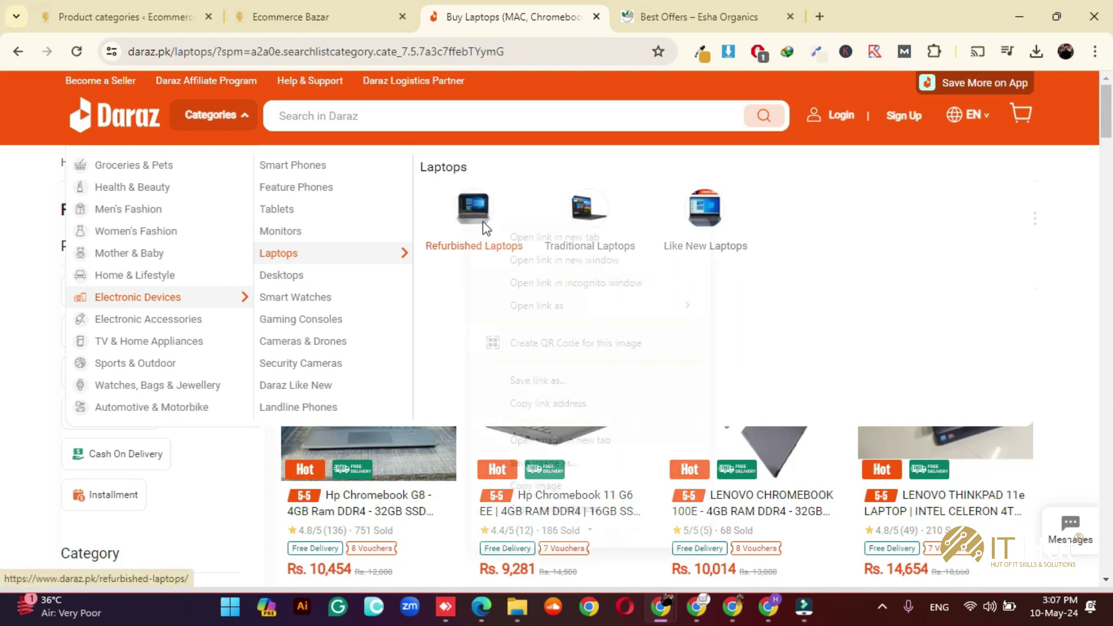
{"action": "left_click", "coordinate": [505, 237]}
{"action": "right_click", "coordinate": [600, 238]}
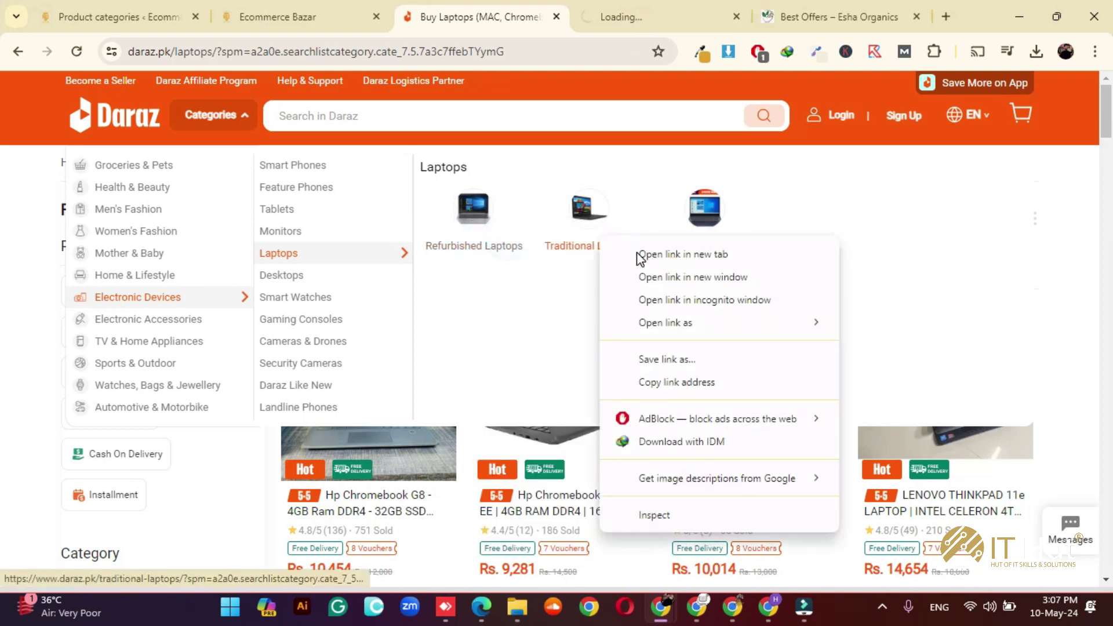
{"action": "left_click", "coordinate": [637, 253]}
- Return to the store's product categories and name the new category Refurbished Laptops
{"action": "left_click", "coordinate": [238, 4]}
{"action": "left_click", "coordinate": [148, 8]}
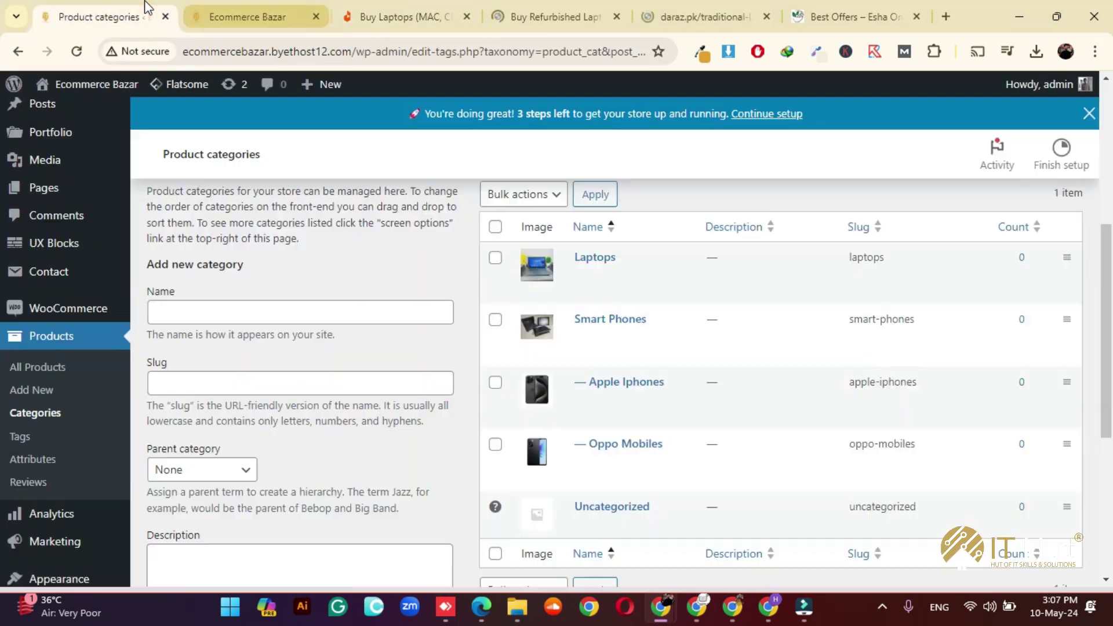
{"action": "left_click", "coordinate": [300, 308]}
{"action": "type", "text": "Rebur"}
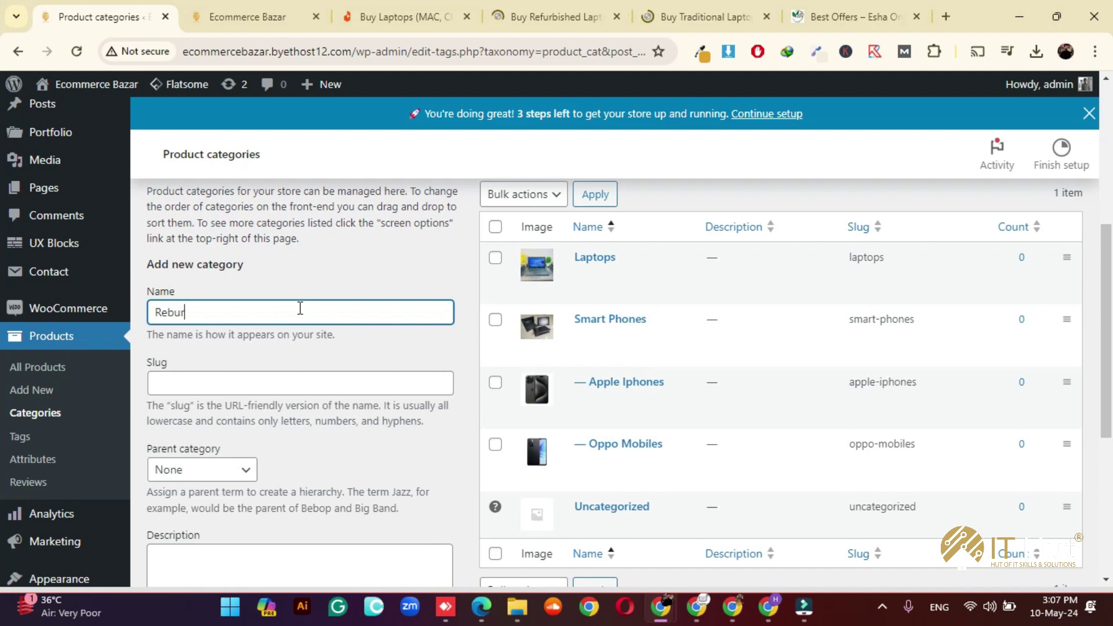
{"action": "type", "text": "bished Laptops"}
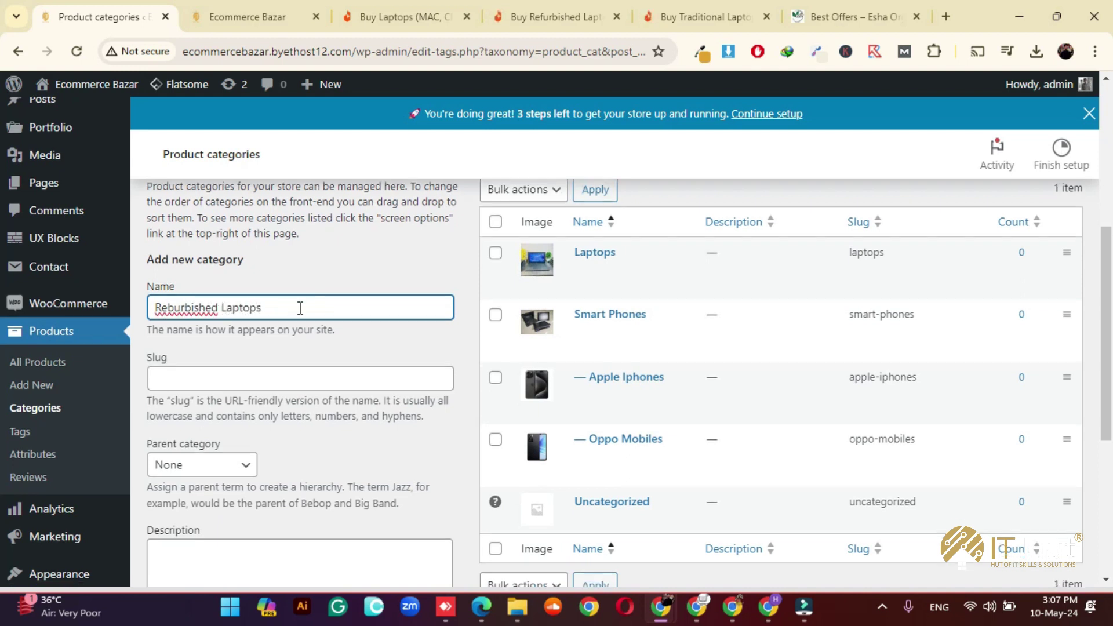
{"action": "scroll", "coordinate": [299, 307], "scroll_direction": "down", "scroll_amount": 1}
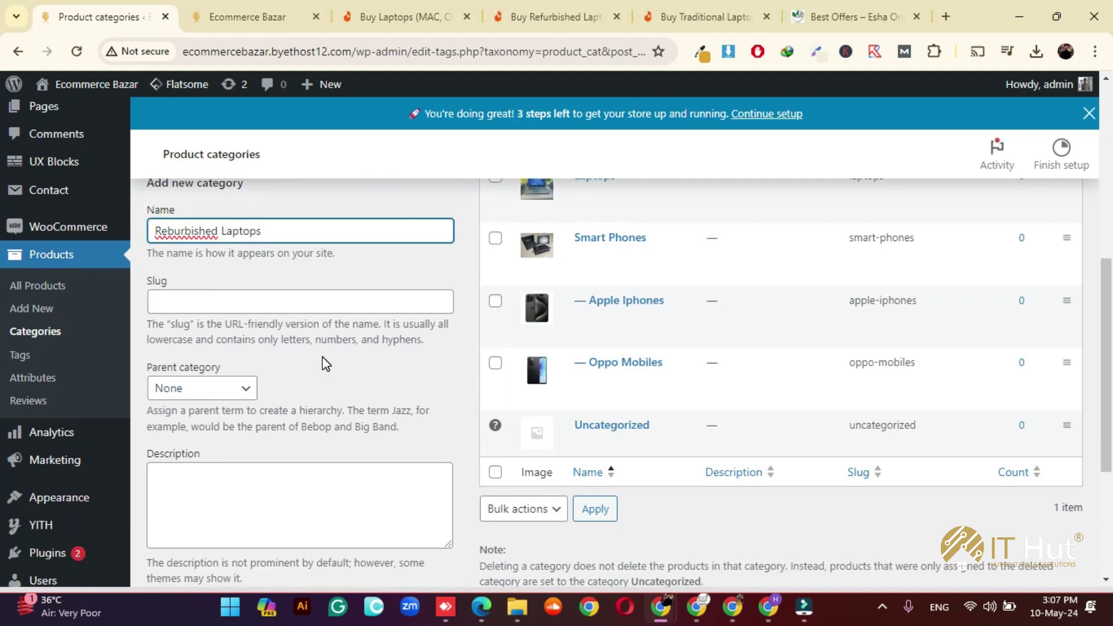
{"action": "left_click", "coordinate": [173, 234]}
{"action": "key", "text": "BackSpace"}
{"action": "type", "text": "f"}
{"action": "left_click", "coordinate": [364, 380]}
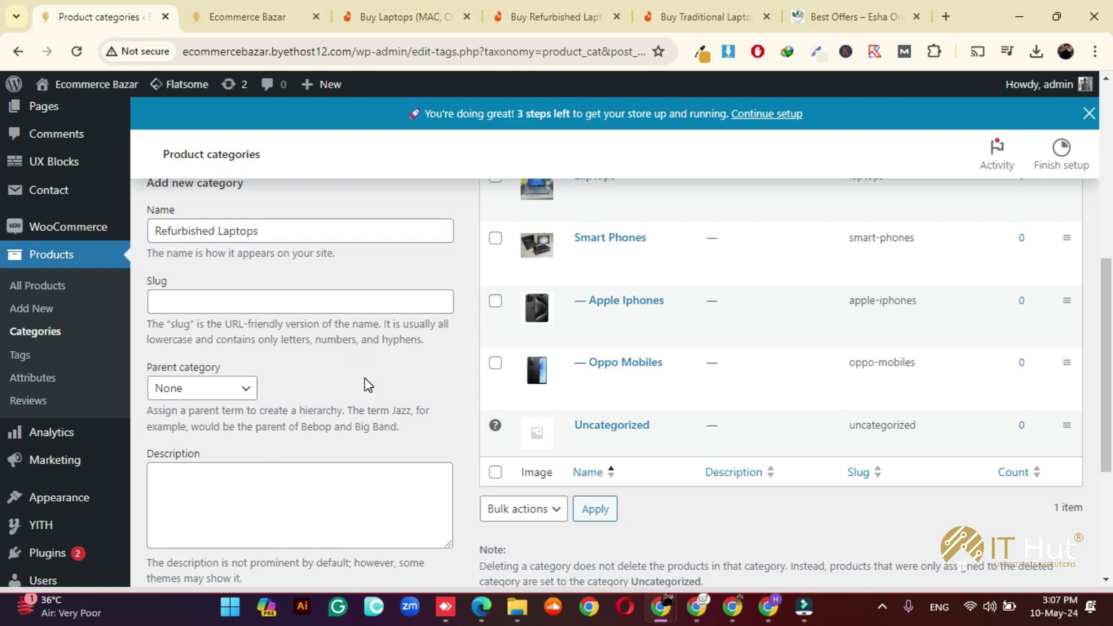
- Set the Refurbished Laptops category's parent to Laptops and its display type to Products
{"action": "scroll", "coordinate": [364, 378], "scroll_direction": "up", "scroll_amount": 1}
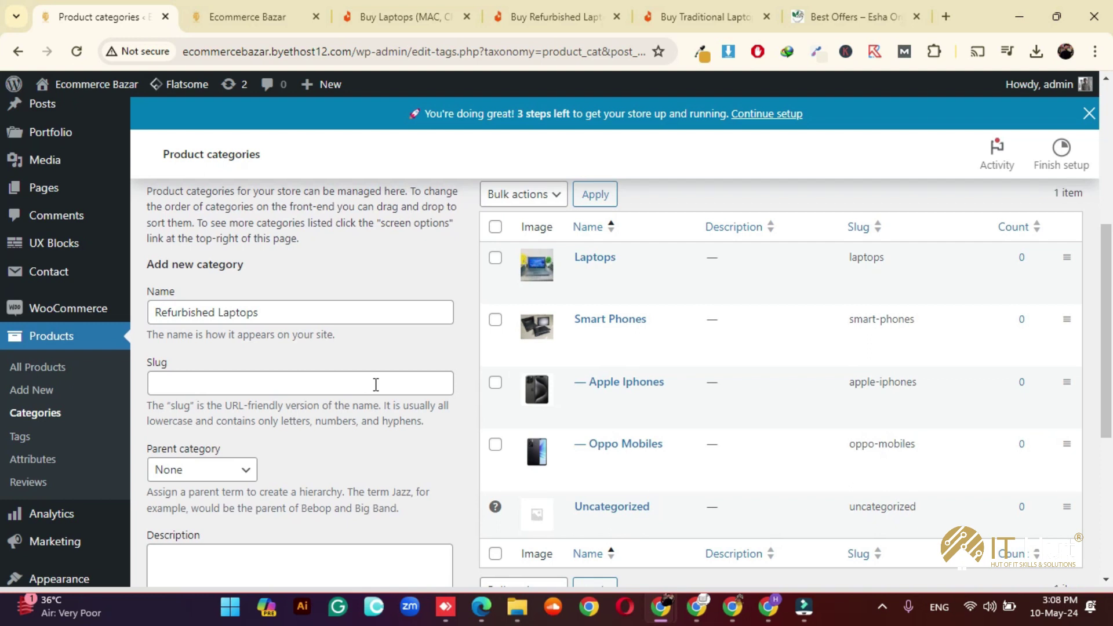
{"action": "mouse_move", "coordinate": [618, 274]}
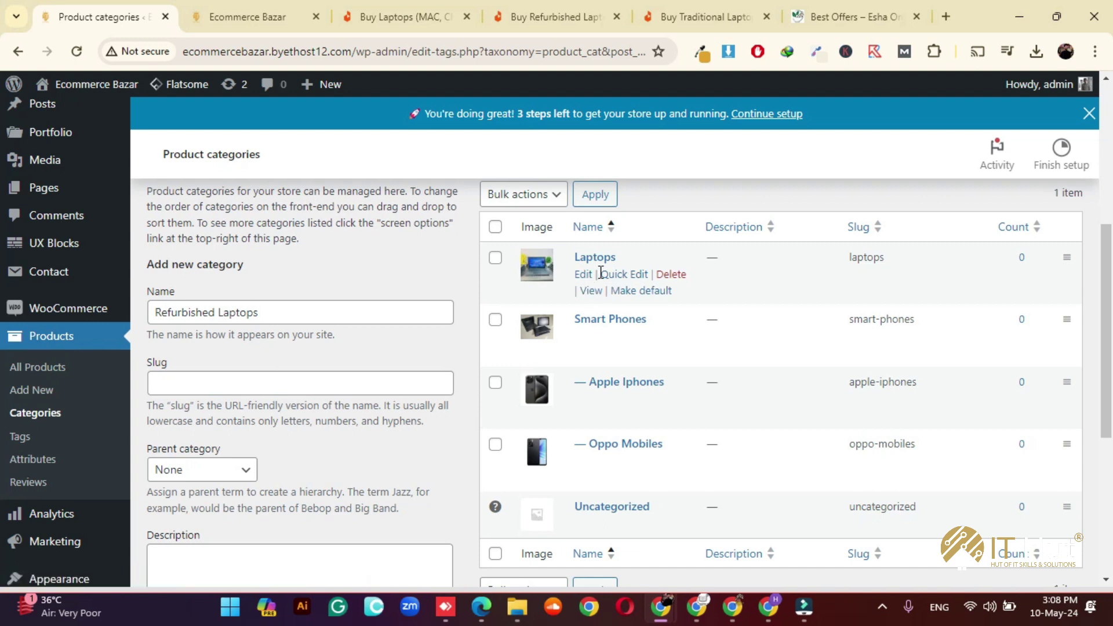
{"action": "scroll", "coordinate": [428, 342], "scroll_direction": "down", "scroll_amount": 3}
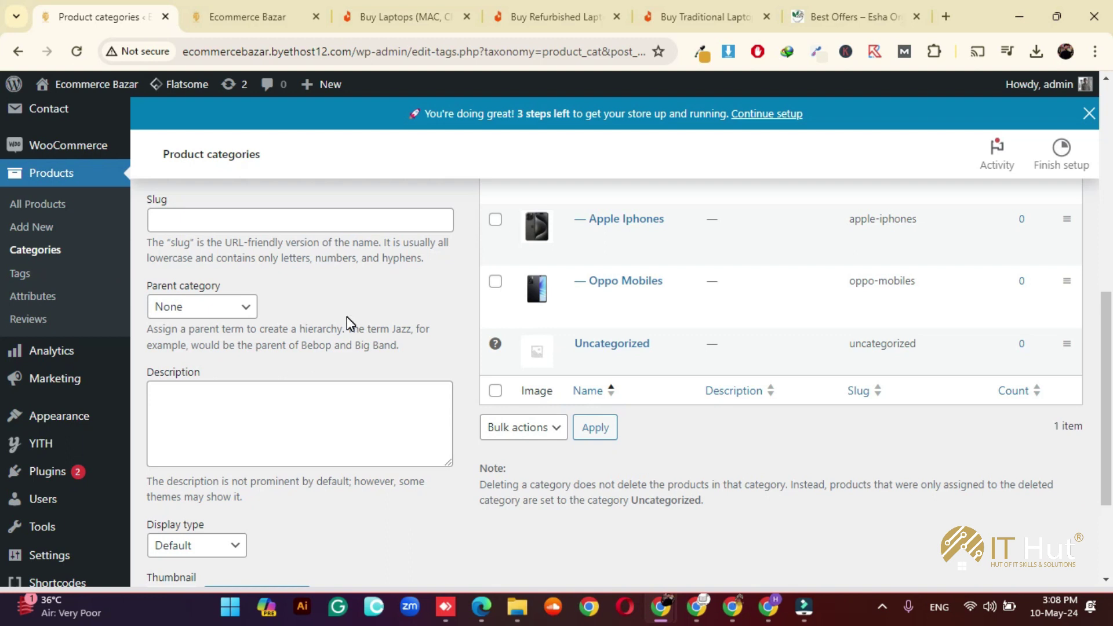
{"action": "left_click", "coordinate": [186, 310]}
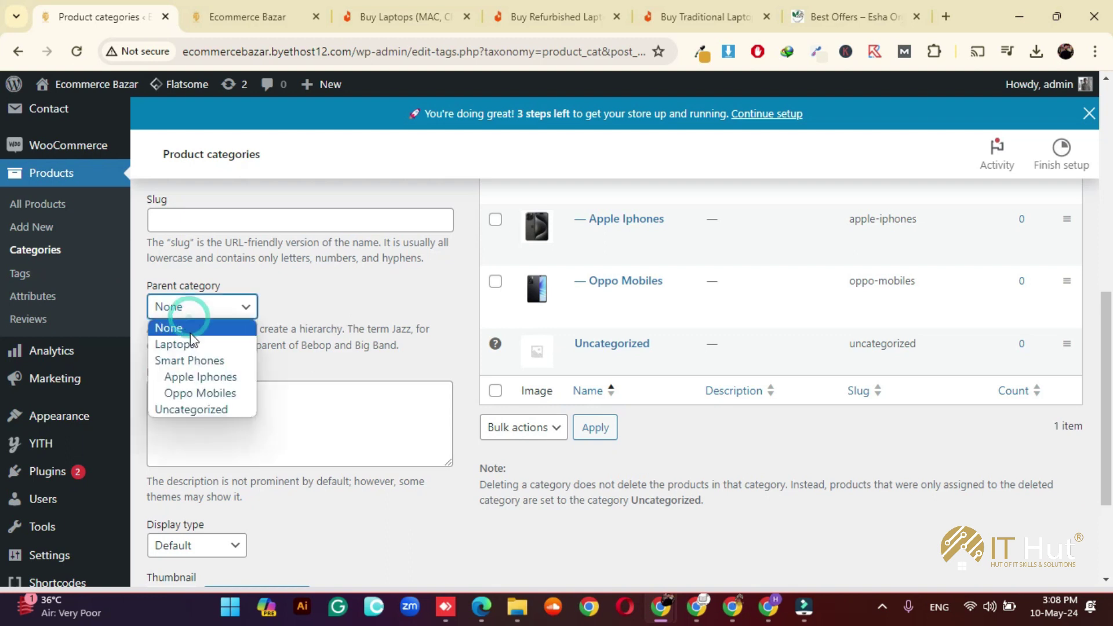
{"action": "left_click", "coordinate": [174, 344]}
{"action": "scroll", "coordinate": [386, 343], "scroll_direction": "up", "scroll_amount": 2}
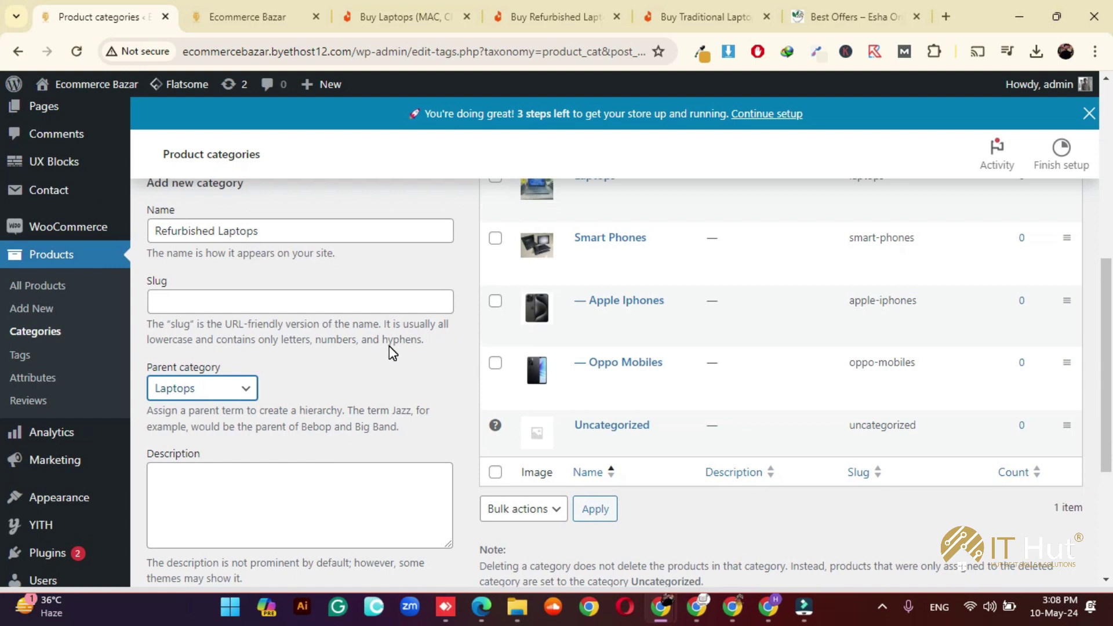
{"action": "scroll", "coordinate": [396, 346], "scroll_direction": "up", "scroll_amount": 4}
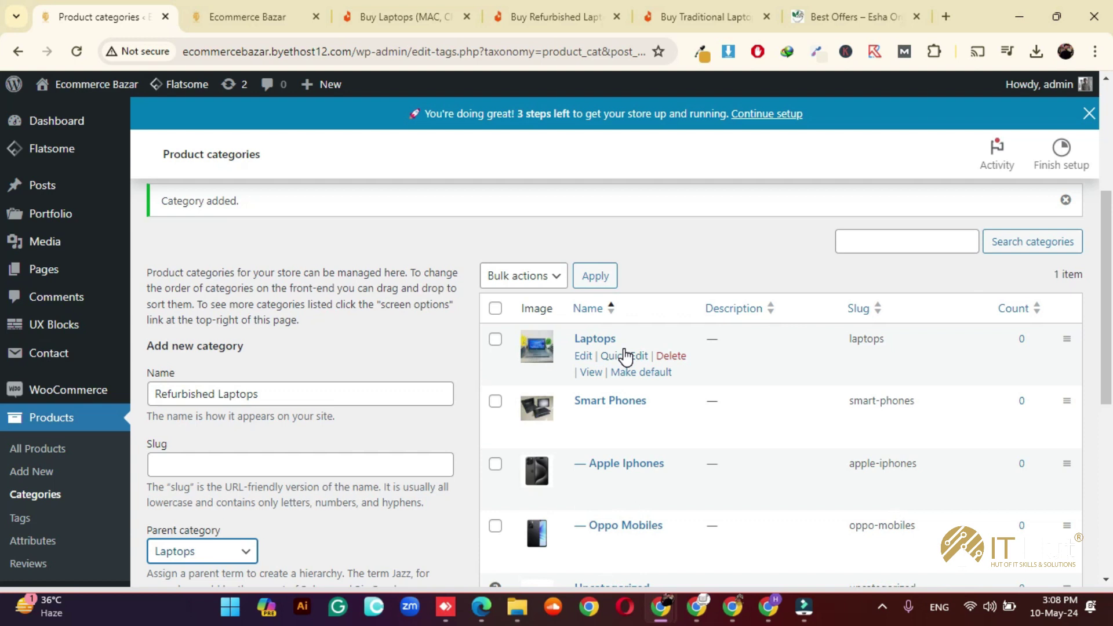
{"action": "scroll", "coordinate": [380, 373], "scroll_direction": "down", "scroll_amount": 5}
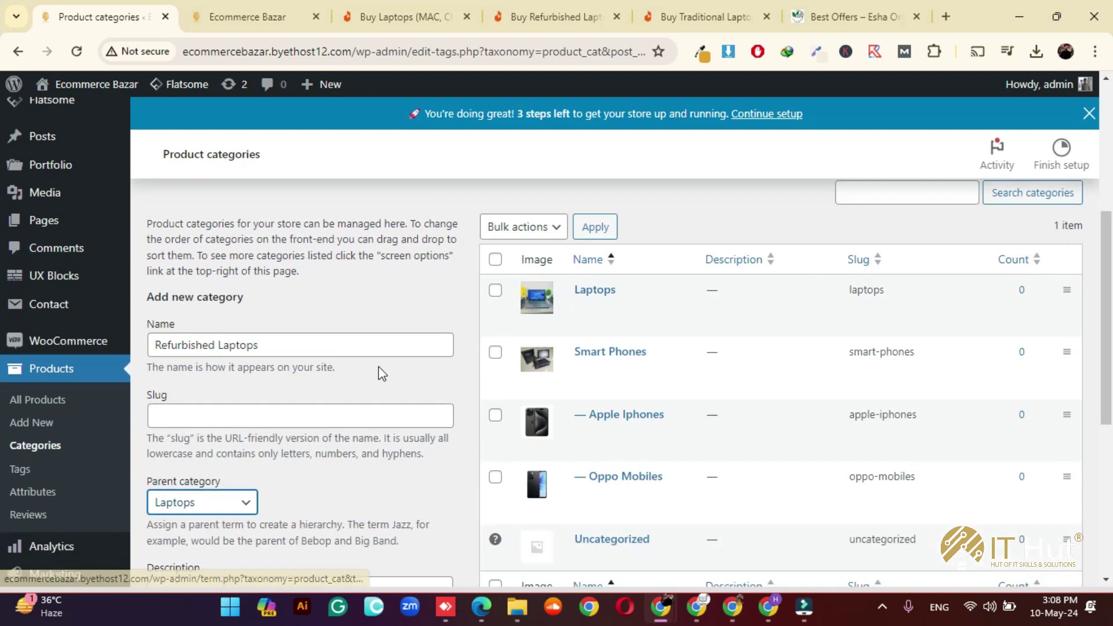
{"action": "scroll", "coordinate": [293, 442], "scroll_direction": "down", "scroll_amount": 1}
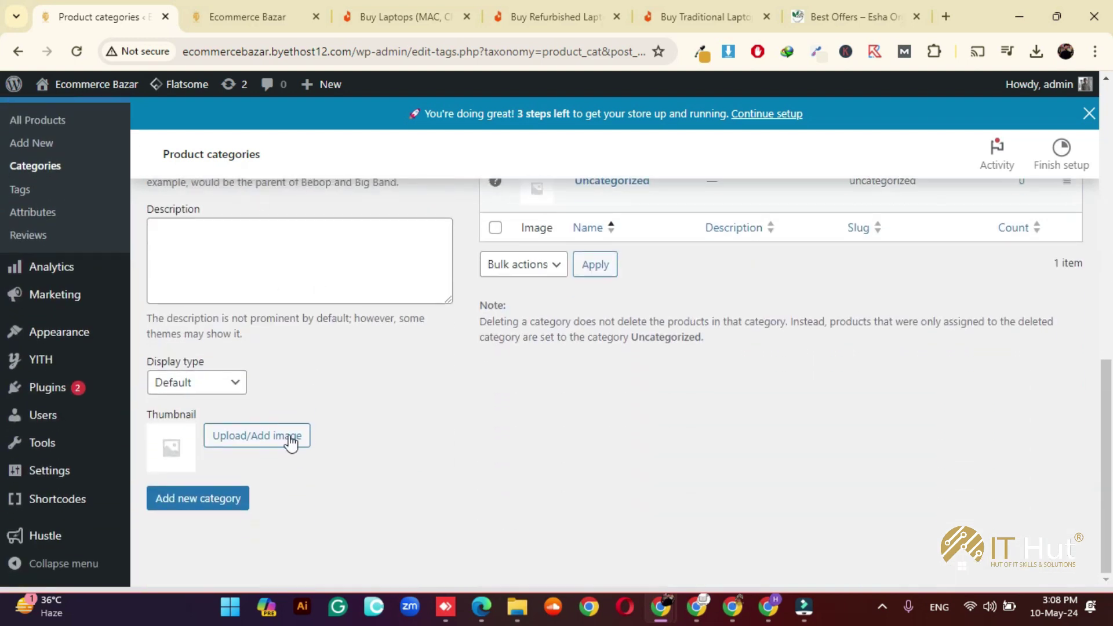
{"action": "left_click", "coordinate": [213, 382]}
{"action": "left_click", "coordinate": [177, 420]}
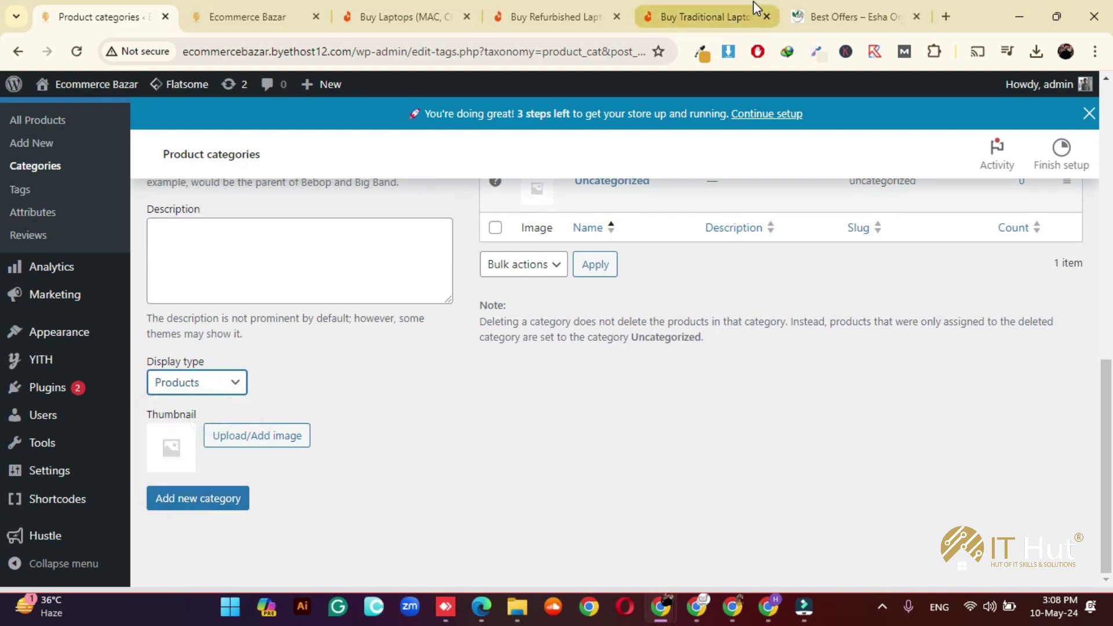
- Download the red Dell laptop image from Daraz's Refurbished Laptops listing using the image downloader extension
{"action": "left_click", "coordinate": [554, 17]}
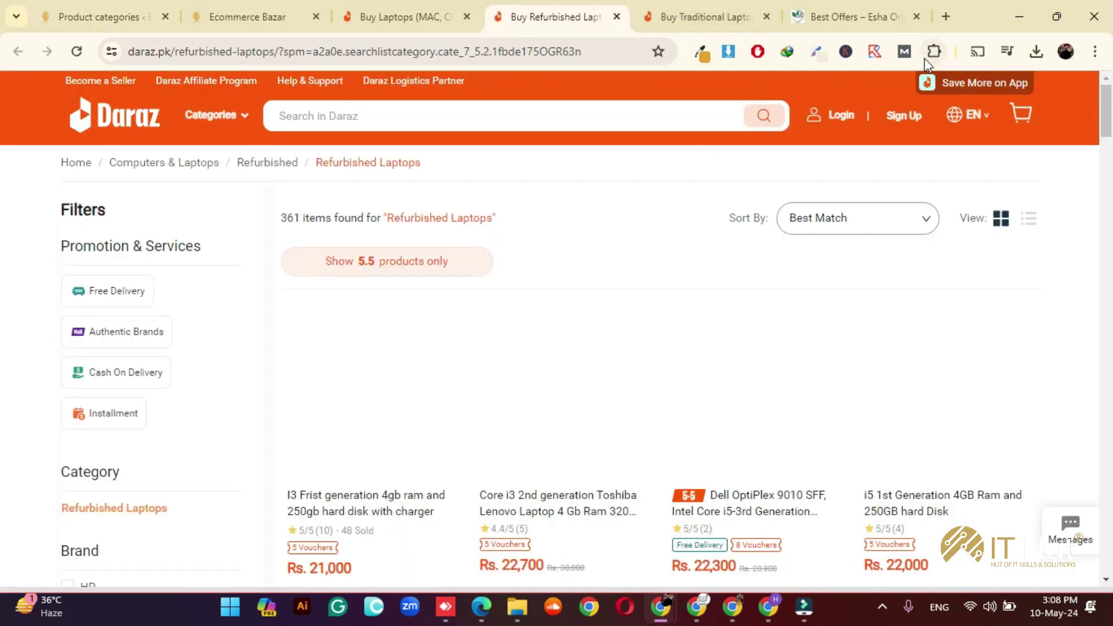
{"action": "left_click", "coordinate": [728, 51]}
{"action": "scroll", "coordinate": [543, 235], "scroll_direction": "down", "scroll_amount": 15}
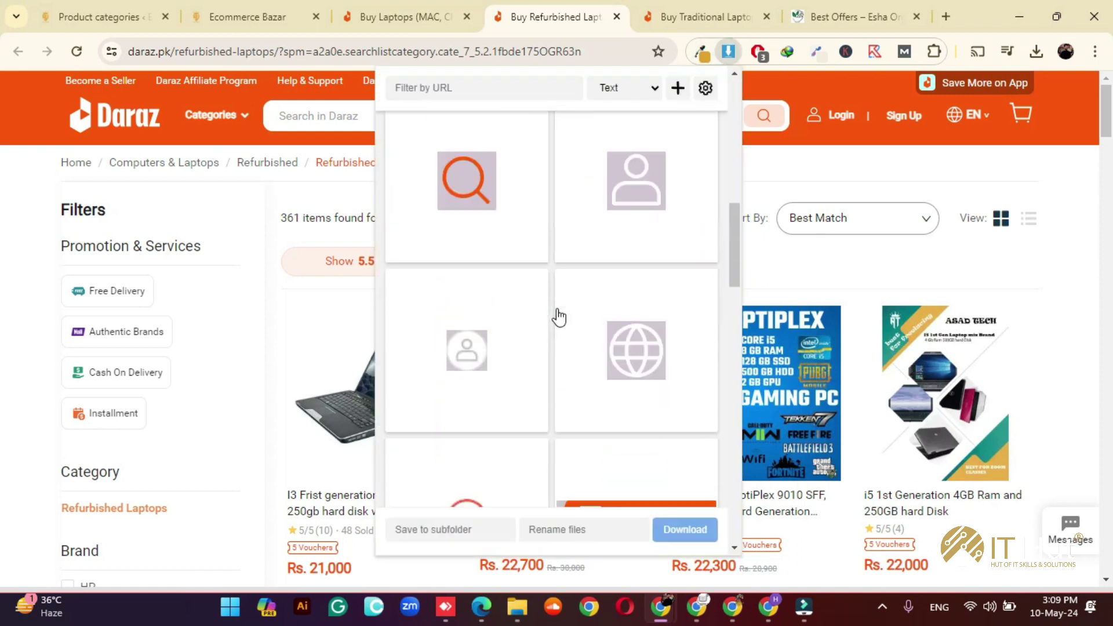
{"action": "scroll", "coordinate": [561, 353], "scroll_direction": "down", "scroll_amount": 3}
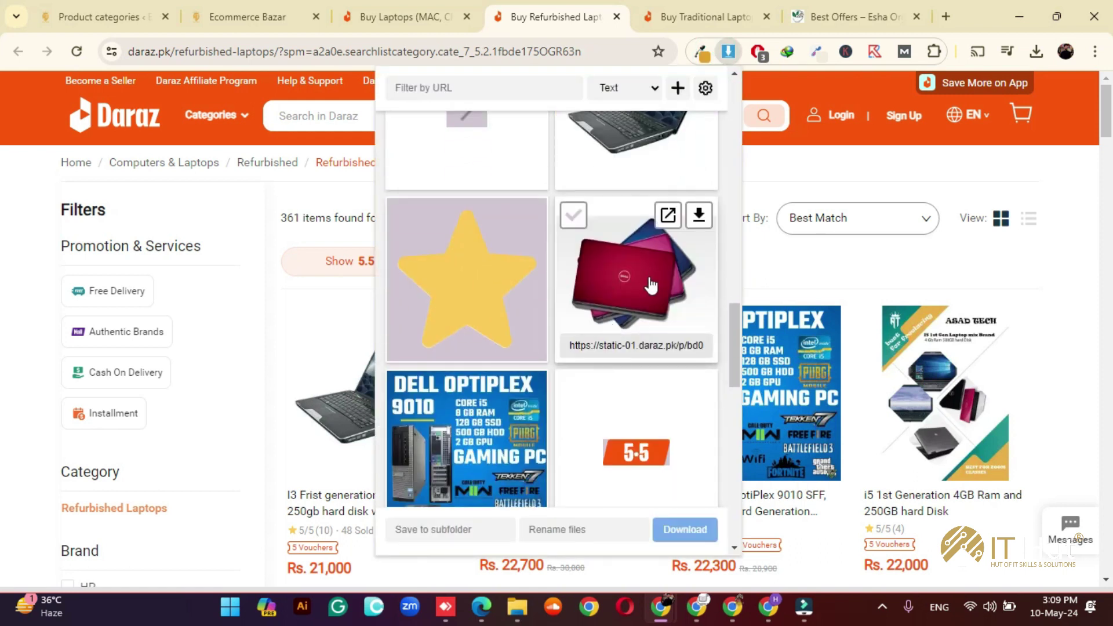
{"action": "left_click", "coordinate": [699, 216]}
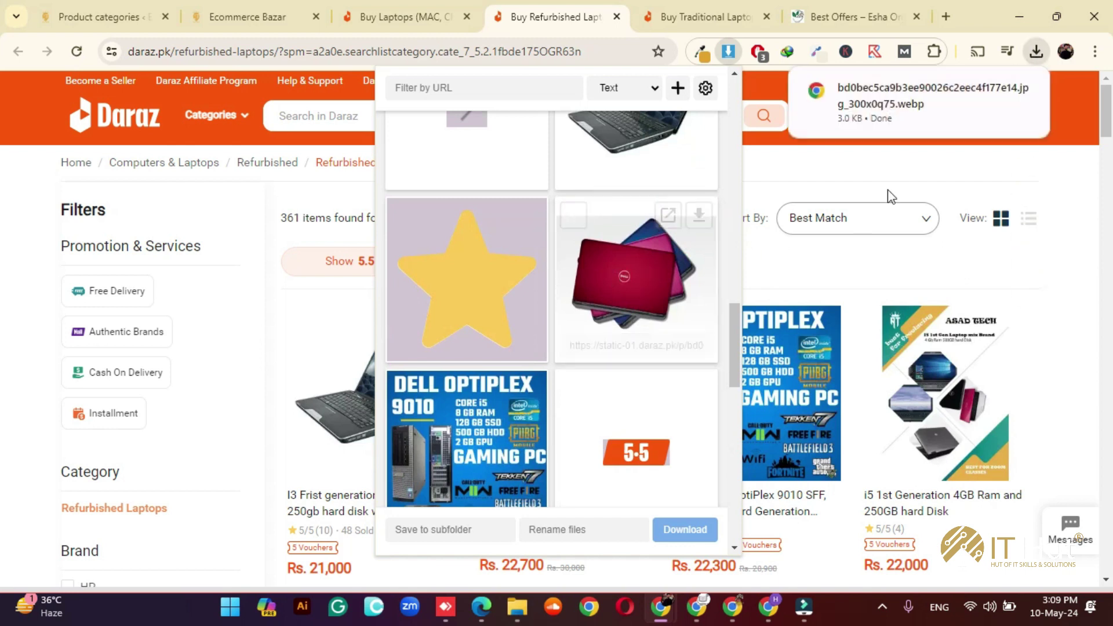
- Back in the store's product categories, upload the downloaded red laptop image as the thumbnail and add the Refurbished Laptops category
{"action": "left_click", "coordinate": [284, 3]}
{"action": "left_click", "coordinate": [453, 5]}
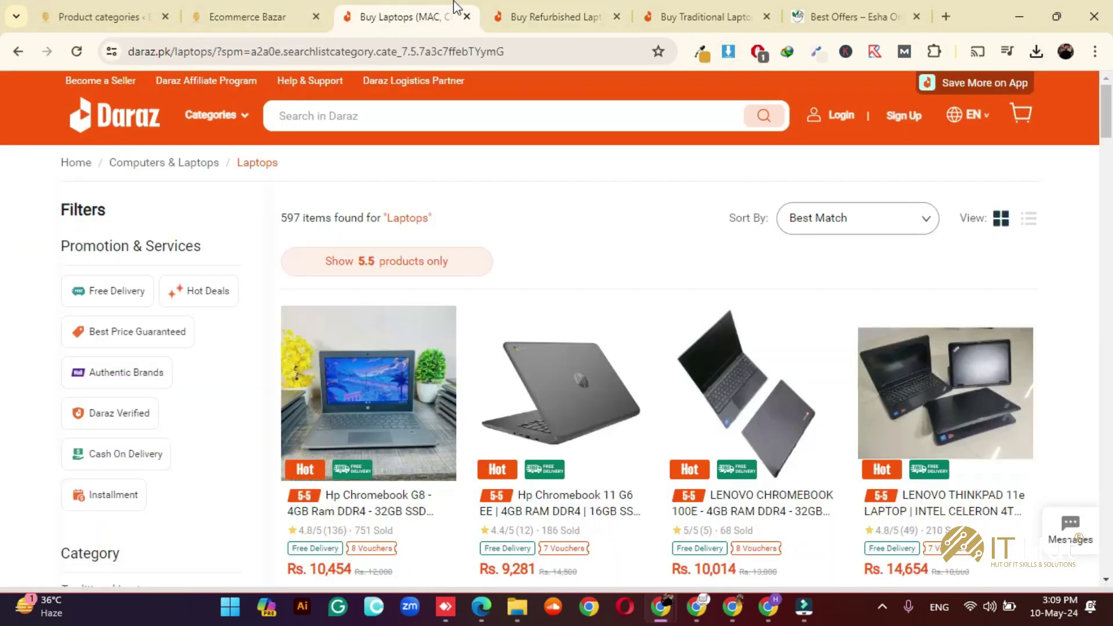
{"action": "left_click", "coordinate": [129, 9]}
{"action": "left_click", "coordinate": [268, 441]}
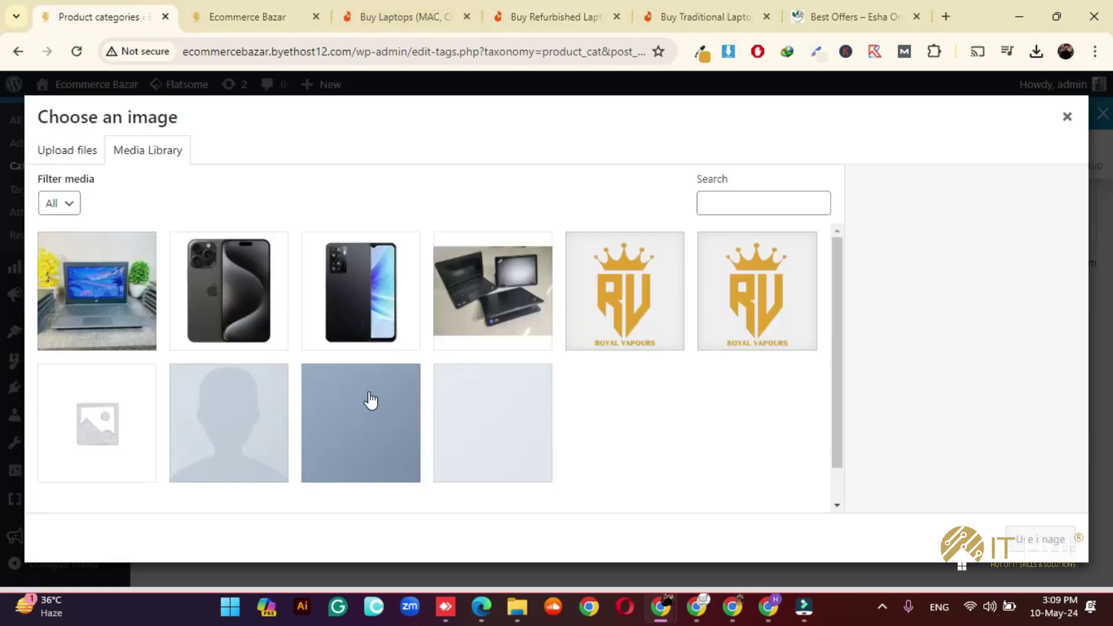
{"action": "left_click", "coordinate": [1038, 53]}
{"action": "left_click_drag", "start_coordinate": [833, 136], "coordinate": [556, 391]}
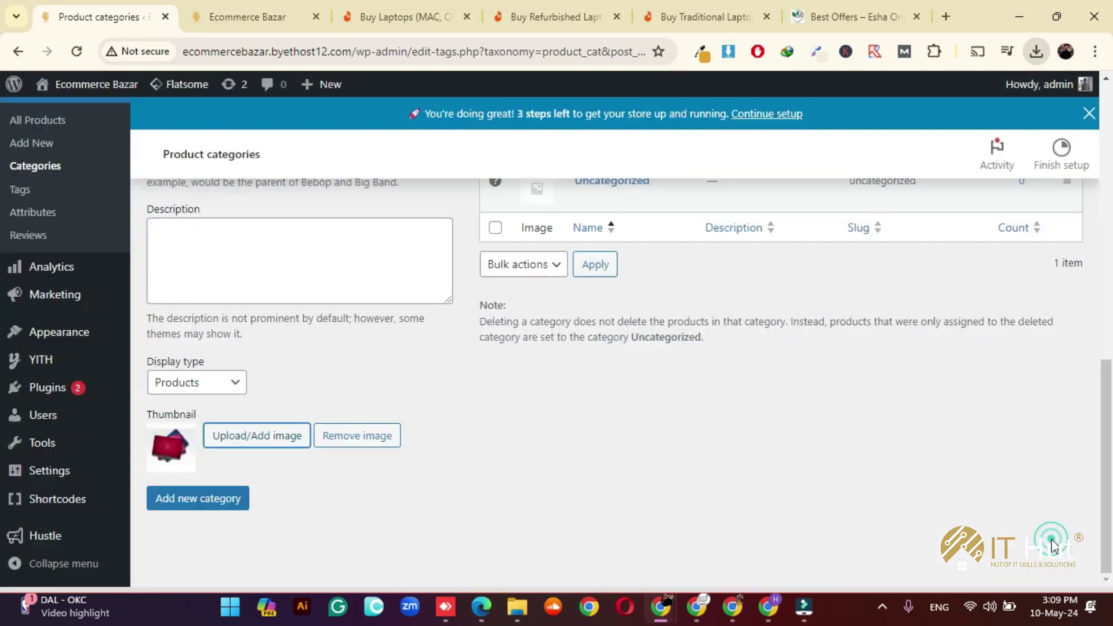
{"action": "left_click", "coordinate": [1020, 539]}
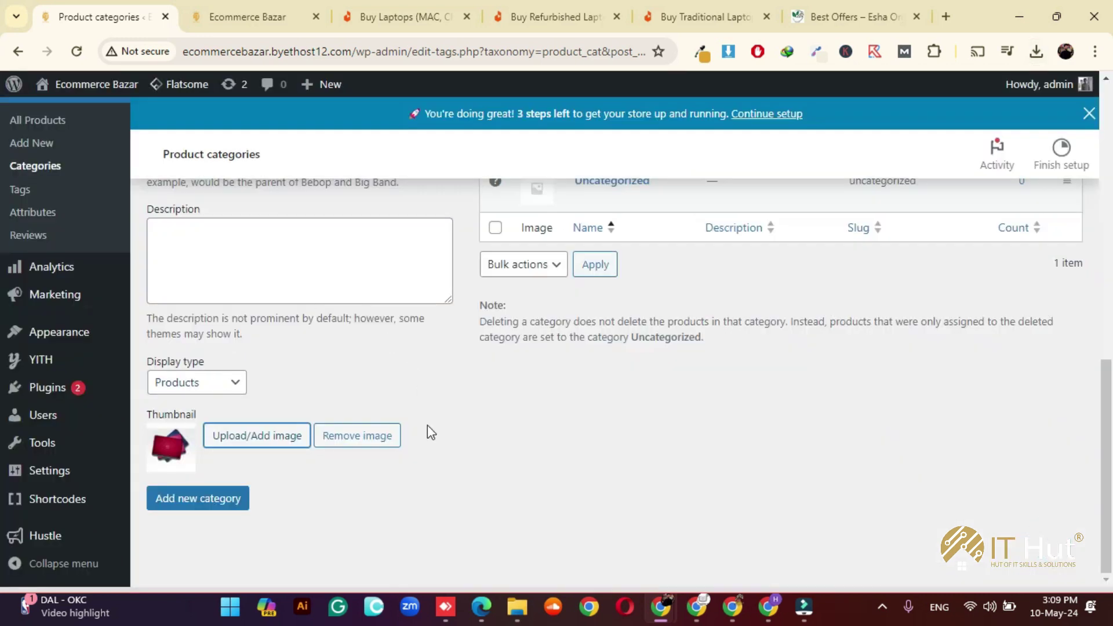
{"action": "left_click", "coordinate": [229, 498]}
{"action": "scroll", "coordinate": [513, 508], "scroll_direction": "up", "scroll_amount": 4}
{"action": "scroll", "coordinate": [513, 508], "scroll_direction": "up", "scroll_amount": 3}
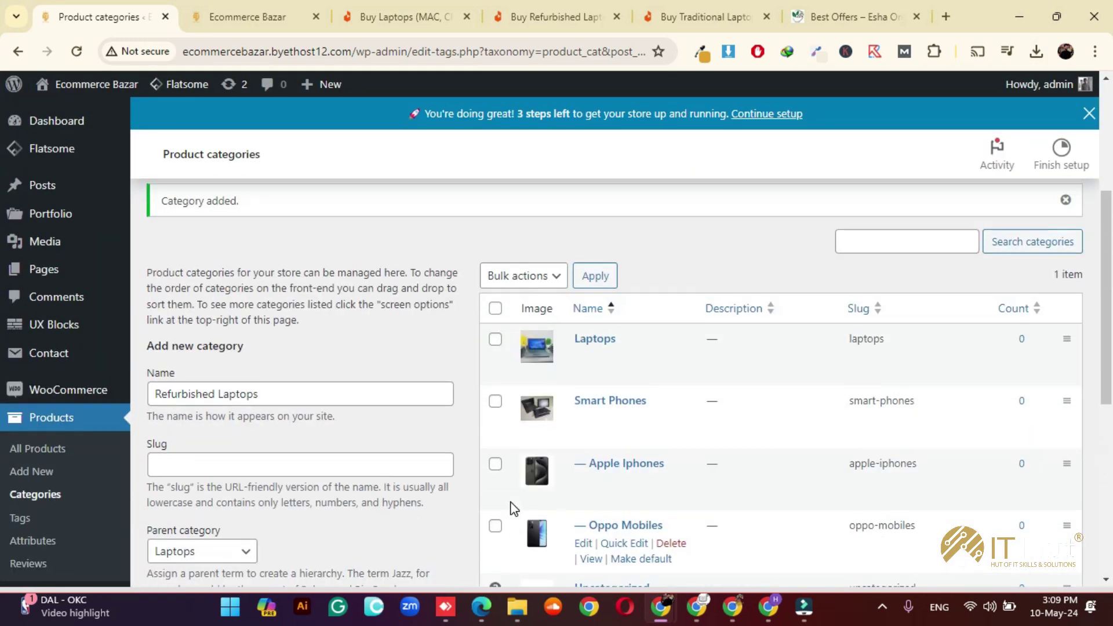
{"action": "scroll", "coordinate": [623, 464], "scroll_direction": "down", "scroll_amount": 3}
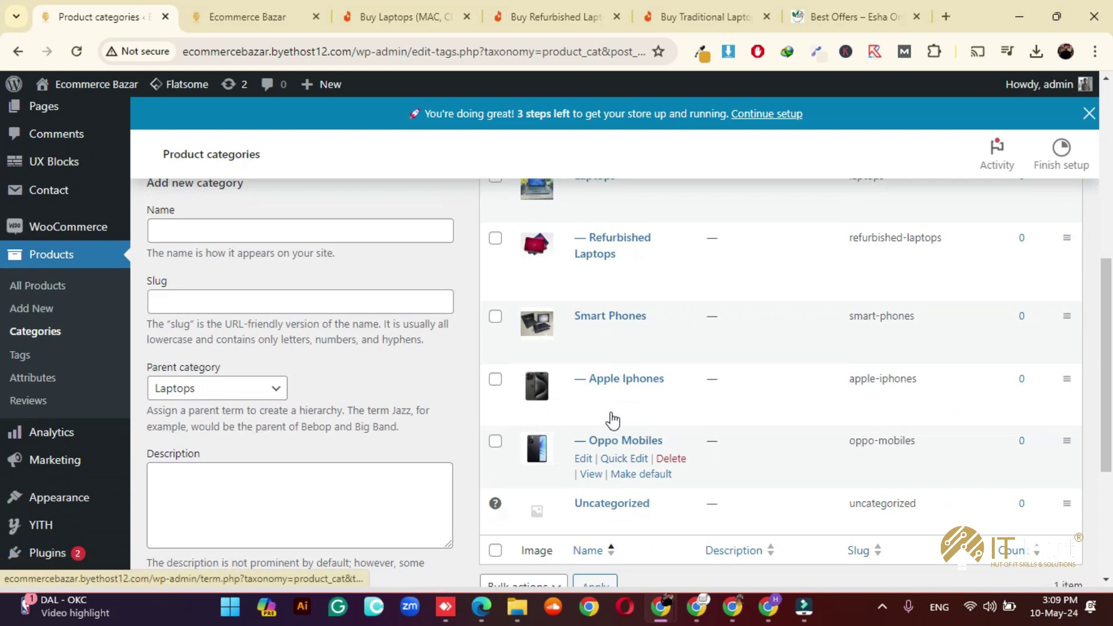
{"action": "scroll", "coordinate": [614, 458], "scroll_direction": "up", "scroll_amount": 3}
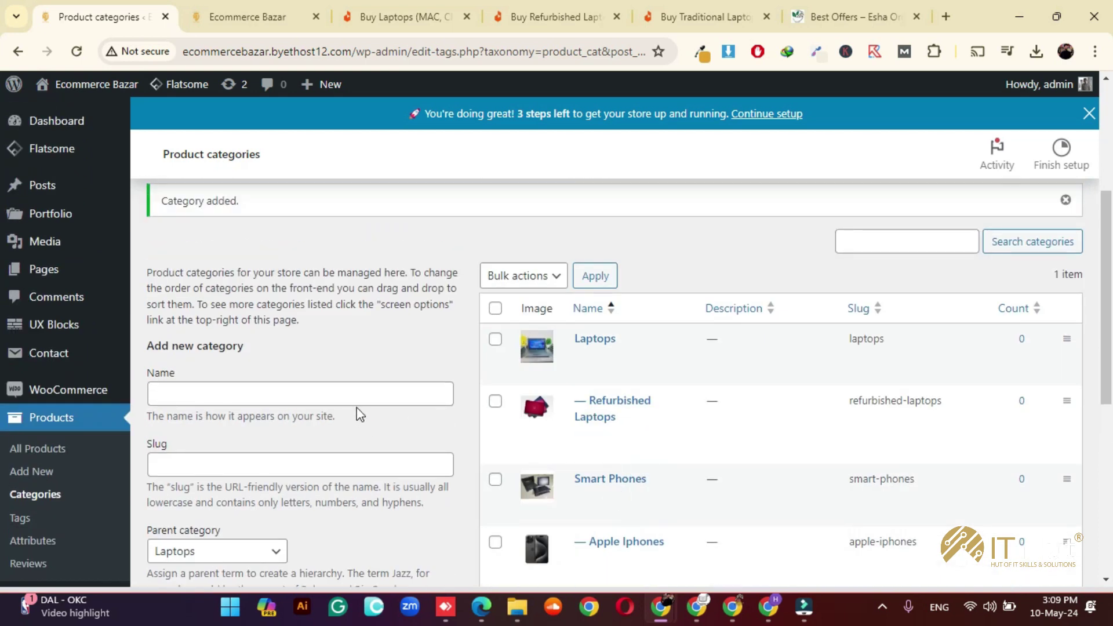
- Name the next new category Traditiional Laptops and set its display type to Products
{"action": "scroll", "coordinate": [348, 359], "scroll_direction": "down", "scroll_amount": 3}
{"action": "left_click", "coordinate": [351, 222]}
{"action": "type", "text": "Traditiional"}
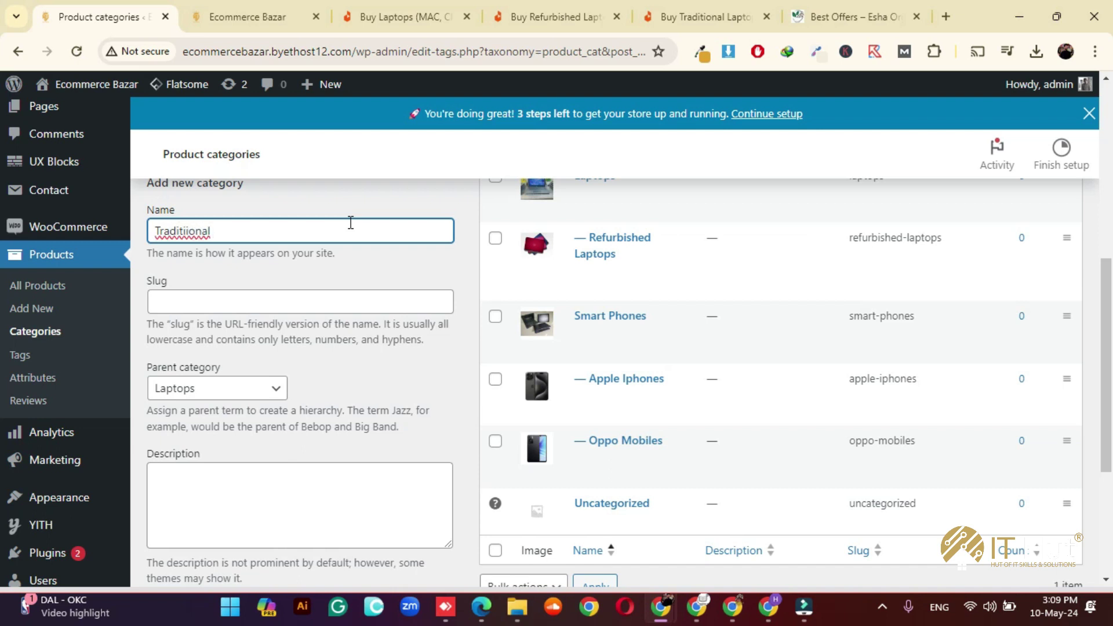
{"action": "type", "text": "Laptos"}
{"action": "key", "text": "BackSpace"}
{"action": "type", "text": "ps"}
{"action": "scroll", "coordinate": [424, 338], "scroll_direction": "down", "scroll_amount": 1}
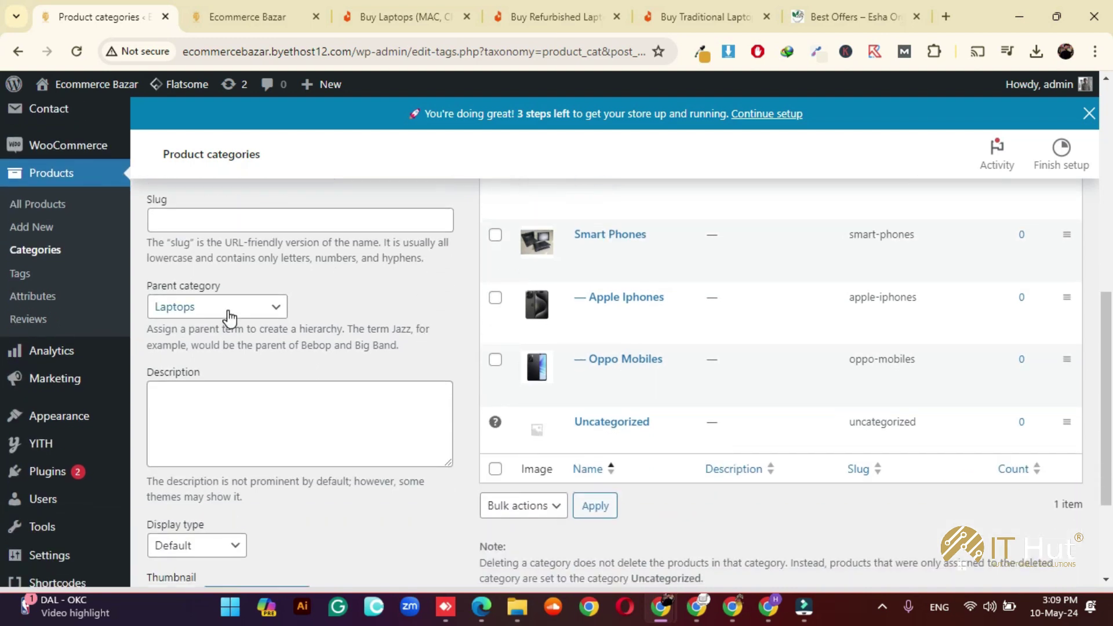
{"action": "scroll", "coordinate": [281, 334], "scroll_direction": "down", "scroll_amount": 2}
{"action": "scroll", "coordinate": [256, 368], "scroll_direction": "up", "scroll_amount": 1}
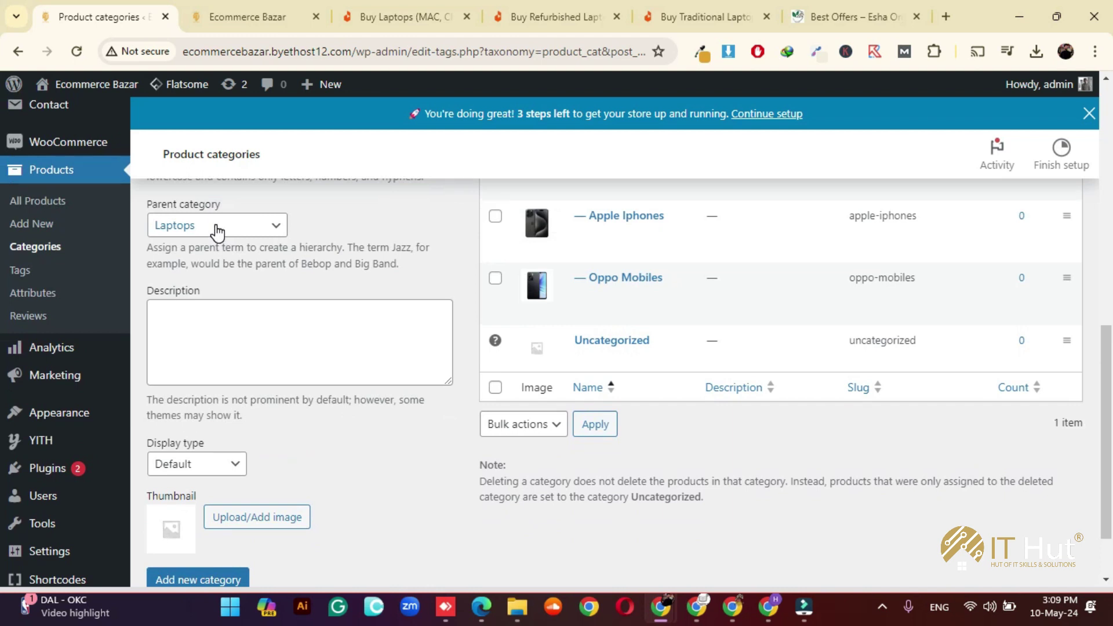
{"action": "scroll", "coordinate": [218, 232], "scroll_direction": "down", "scroll_amount": 1}
{"action": "left_click", "coordinate": [197, 384]}
{"action": "left_click", "coordinate": [203, 418]}
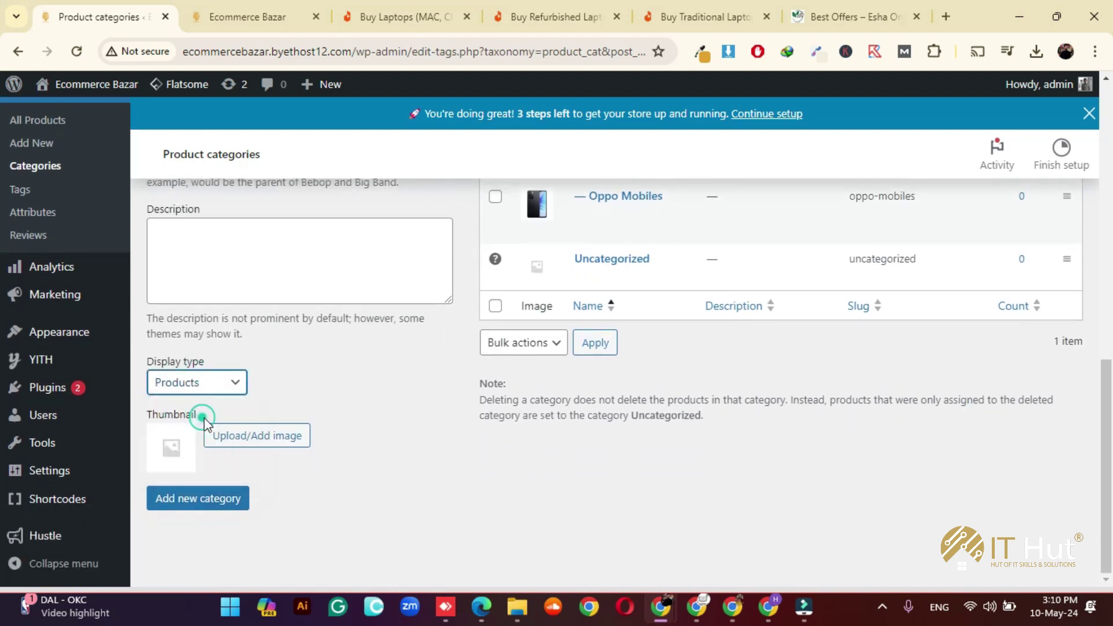
- Open the image chooser for the category thumbnail and look through the downloadable images of Daraz's Traditional Laptops listing
{"action": "left_click", "coordinate": [264, 436]}
{"action": "left_click", "coordinate": [674, 3]}
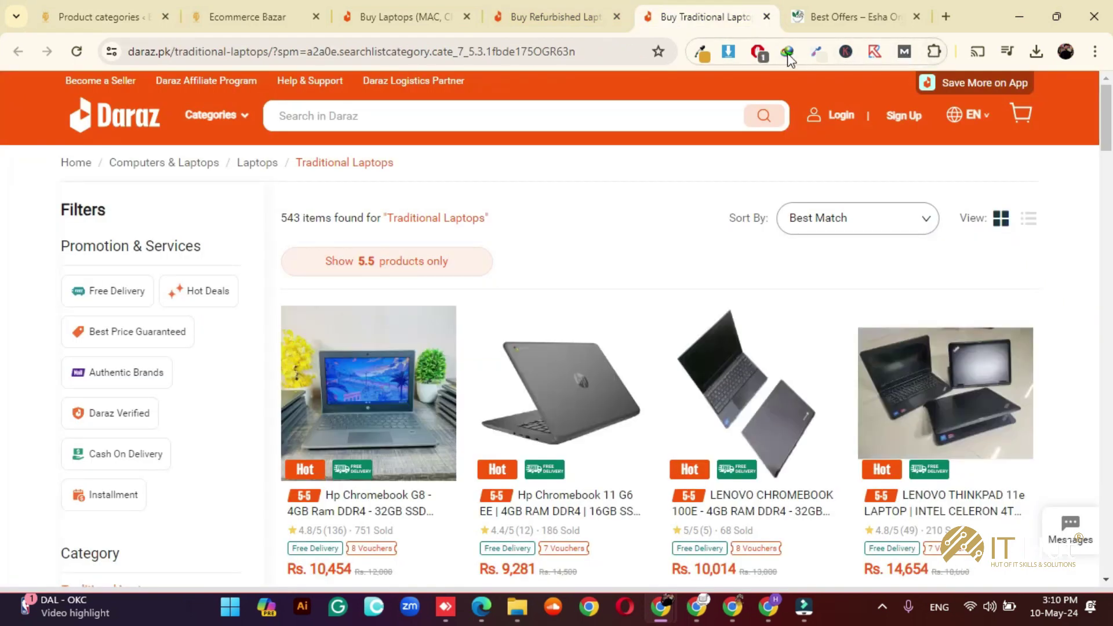
{"action": "left_click", "coordinate": [728, 51]}
{"action": "scroll", "coordinate": [537, 359], "scroll_direction": "down", "scroll_amount": 3}
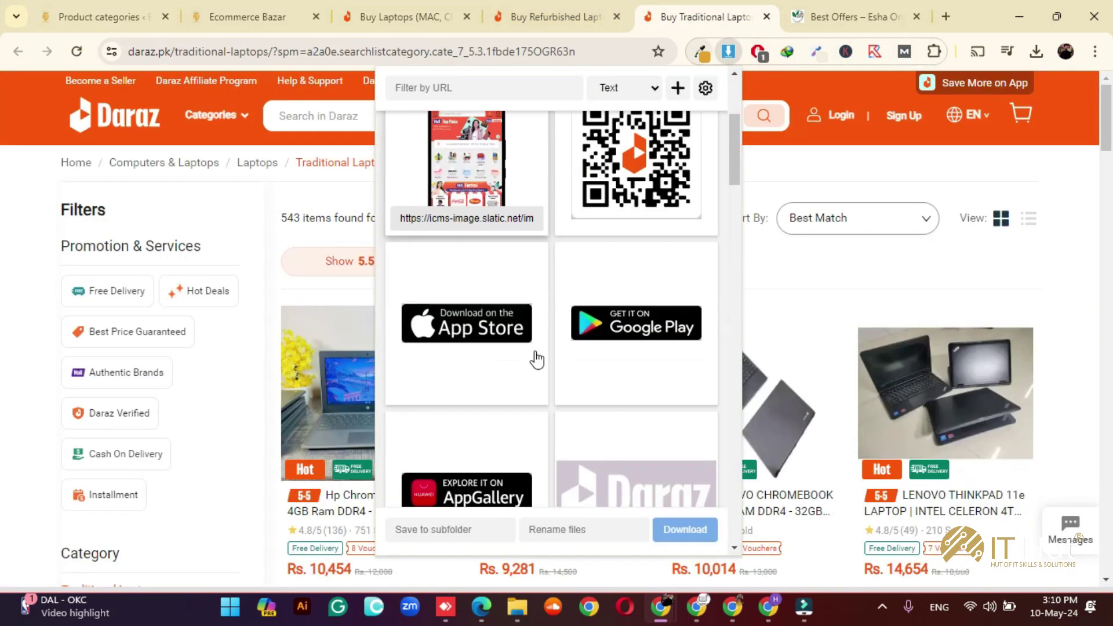
{"action": "scroll", "coordinate": [537, 359], "scroll_direction": "down", "scroll_amount": 15}
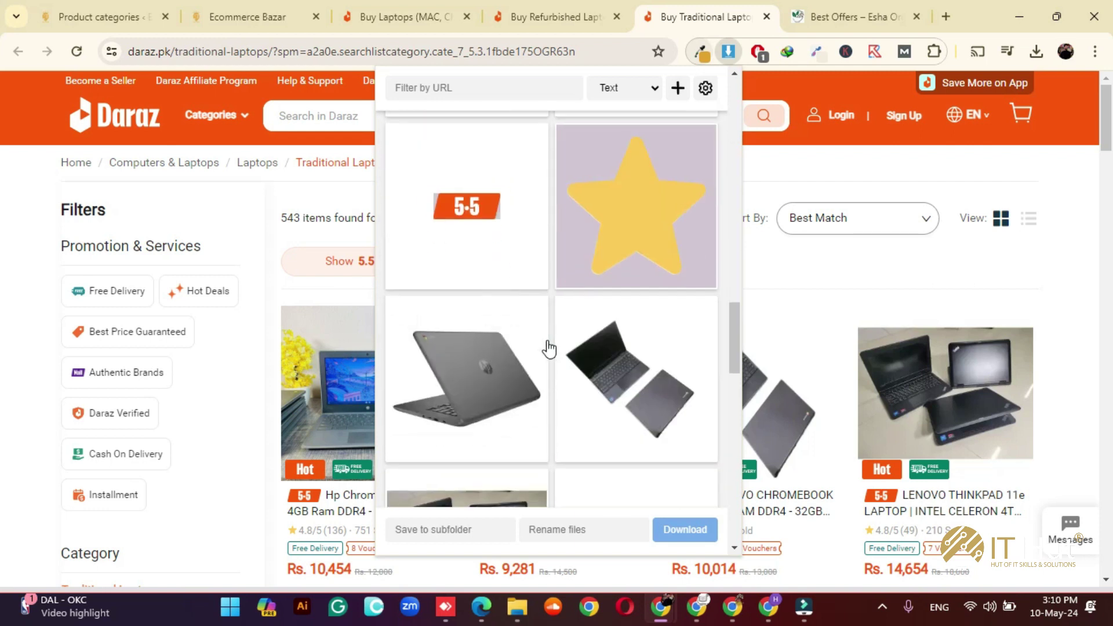
{"action": "scroll", "coordinate": [548, 348], "scroll_direction": "down", "scroll_amount": 5}
{"action": "scroll", "coordinate": [552, 337], "scroll_direction": "down", "scroll_amount": 8}
{"action": "scroll", "coordinate": [554, 336], "scroll_direction": "up", "scroll_amount": 8}
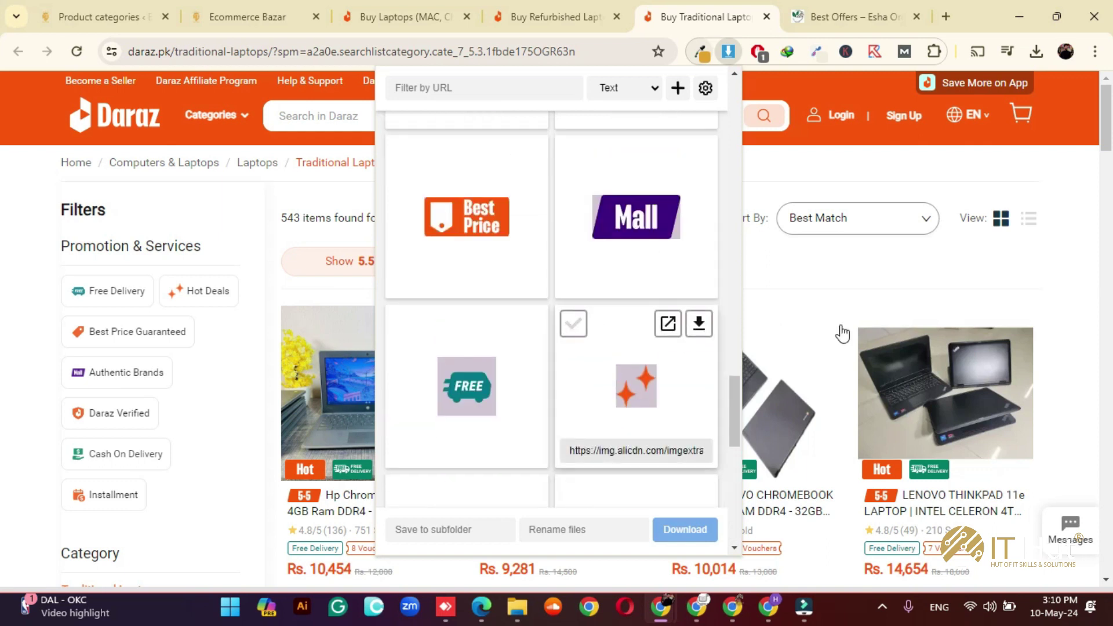
{"action": "scroll", "coordinate": [842, 333], "scroll_direction": "down", "scroll_amount": 10}
- Close the image downloader and open the product page of the Hp Core i5-5th Generation touch screen laptop from the Traditional Laptops listing
{"action": "left_click", "coordinate": [1073, 296]}
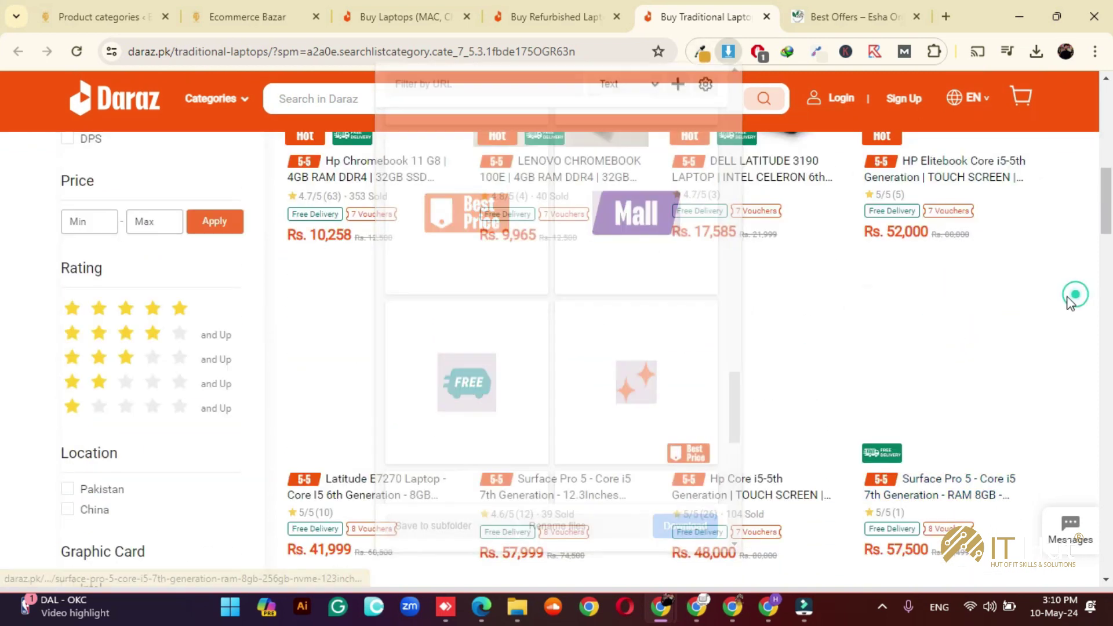
{"action": "scroll", "coordinate": [1000, 298], "scroll_direction": "up", "scroll_amount": 4}
{"action": "scroll", "coordinate": [1037, 331], "scroll_direction": "down", "scroll_amount": 2}
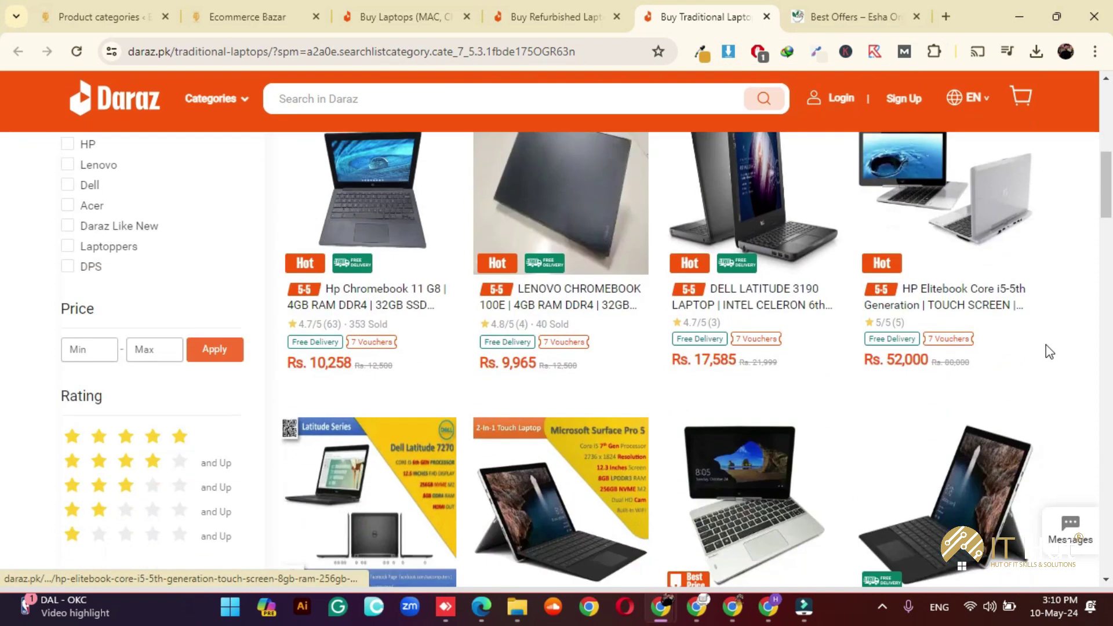
{"action": "scroll", "coordinate": [1050, 345], "scroll_direction": "down", "scroll_amount": 4}
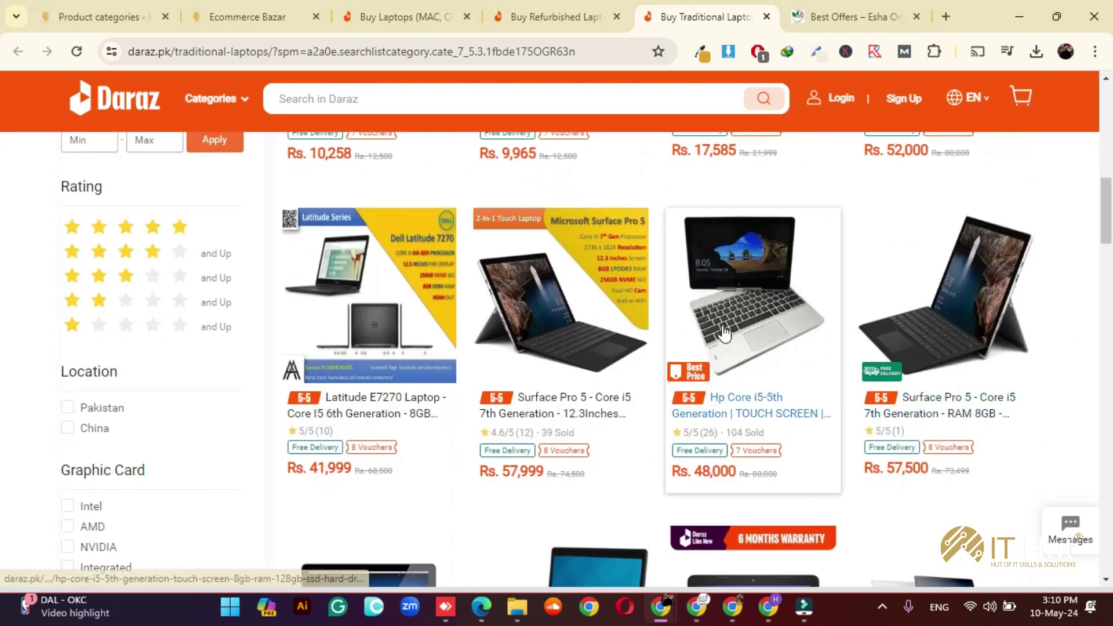
{"action": "scroll", "coordinate": [772, 301], "scroll_direction": "down", "scroll_amount": 4}
{"action": "scroll", "coordinate": [771, 298], "scroll_direction": "up", "scroll_amount": 4}
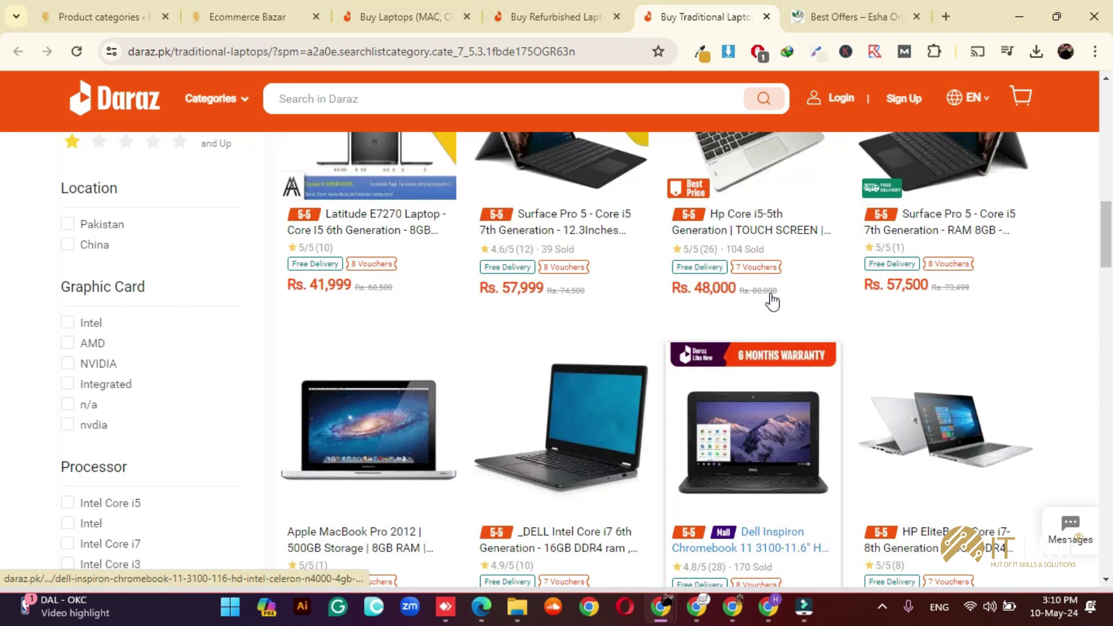
{"action": "scroll", "coordinate": [651, 340], "scroll_direction": "down", "scroll_amount": 1}
{"action": "scroll", "coordinate": [647, 341], "scroll_direction": "up", "scroll_amount": 1}
{"action": "scroll", "coordinate": [647, 341], "scroll_direction": "up", "scroll_amount": 1}
{"action": "left_click", "coordinate": [754, 286]}
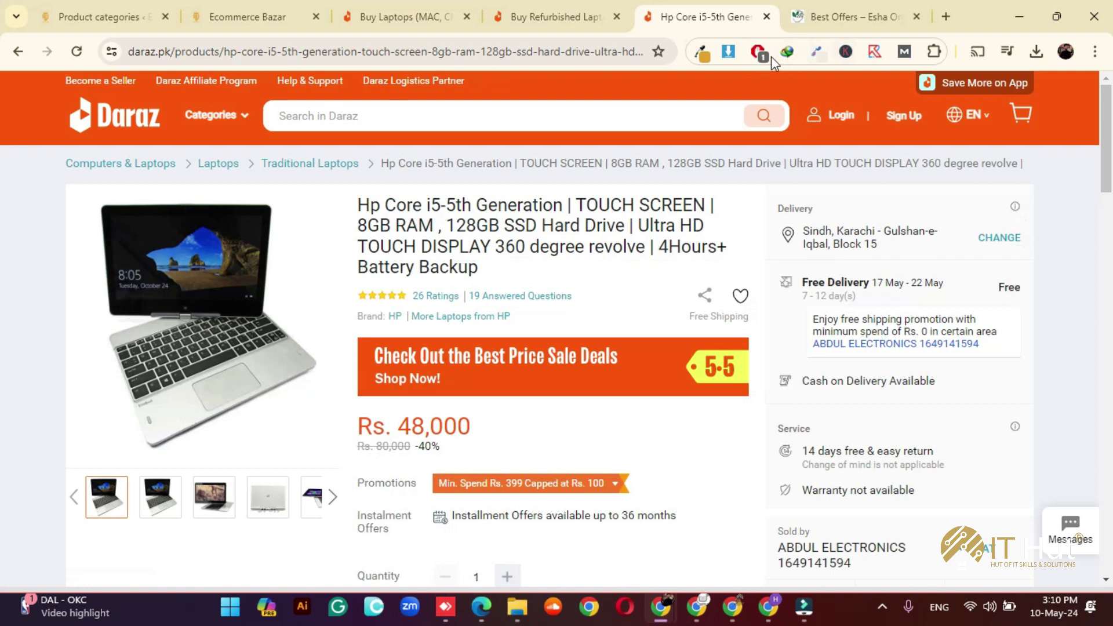
- Download the large front image of the silver HP touch screen laptop using the image downloader extension
{"action": "left_click", "coordinate": [728, 51]}
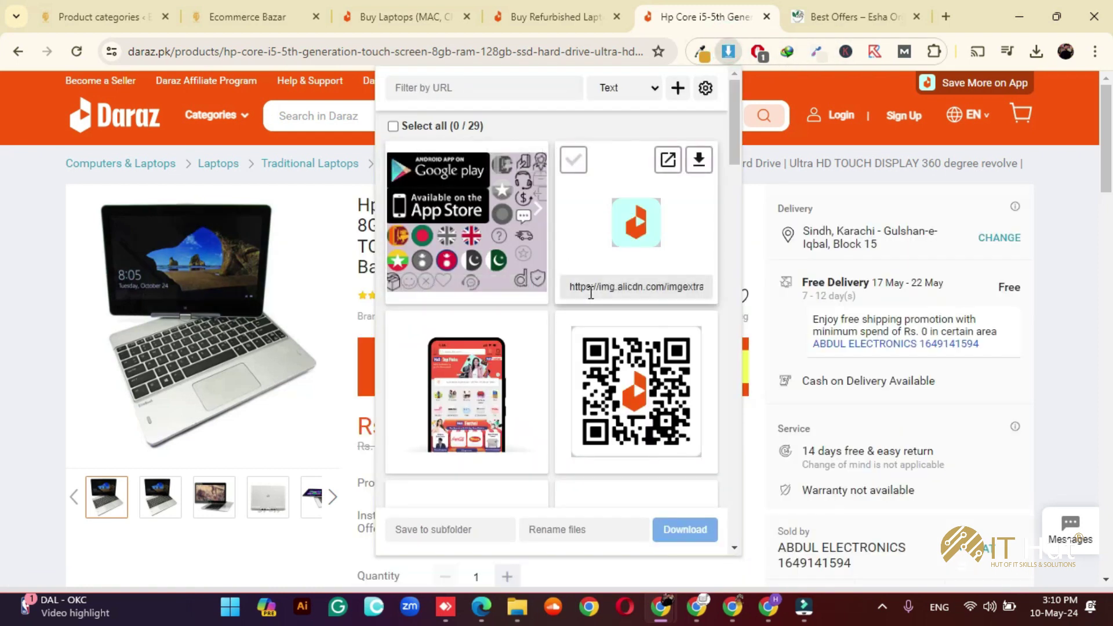
{"action": "scroll", "coordinate": [592, 296], "scroll_direction": "down", "scroll_amount": 5}
{"action": "scroll", "coordinate": [593, 294], "scroll_direction": "down", "scroll_amount": 5}
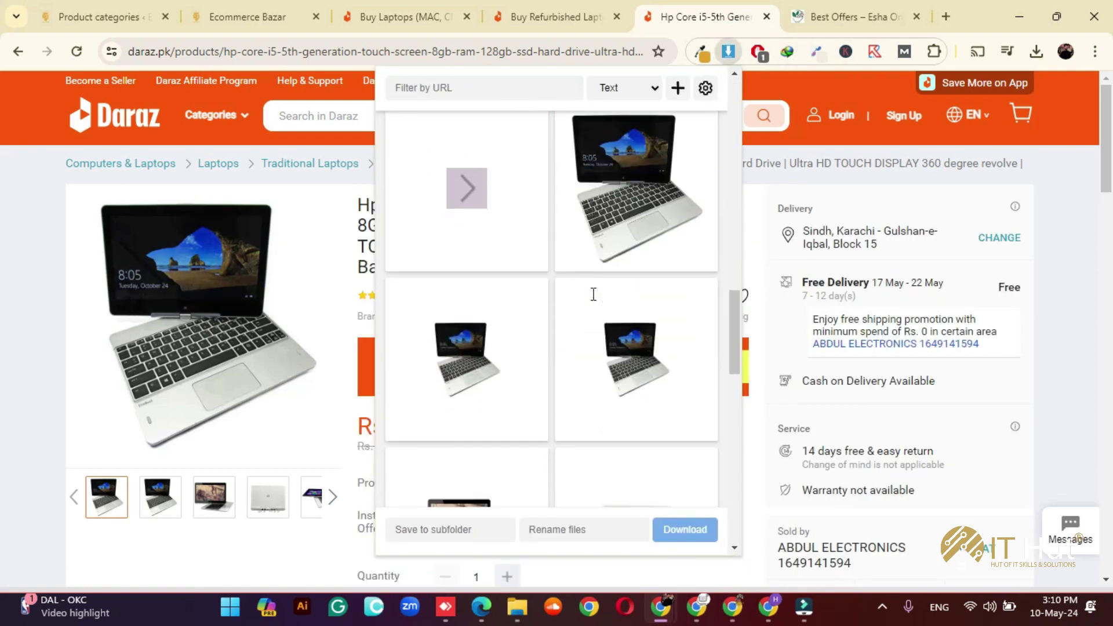
{"action": "left_click", "coordinate": [699, 123]}
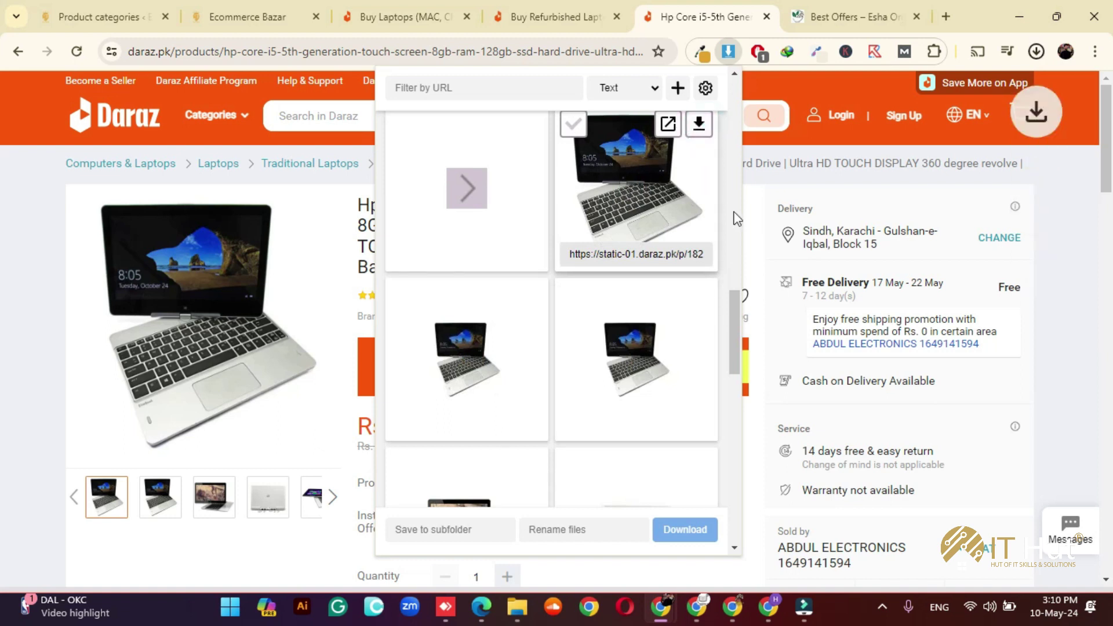
- Back in the store's product categories, upload the downloaded silver laptop image as the thumbnail and add the Traditiional Laptops category
{"action": "left_click", "coordinate": [260, 2]}
{"action": "left_click", "coordinate": [98, 16]}
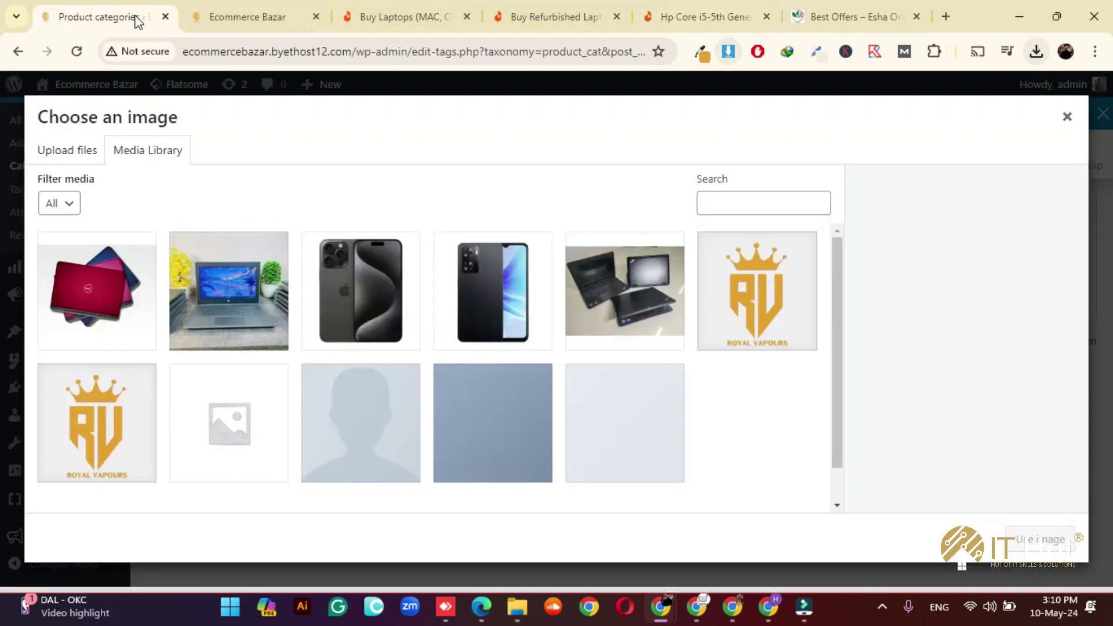
{"action": "left_click", "coordinate": [1035, 52]}
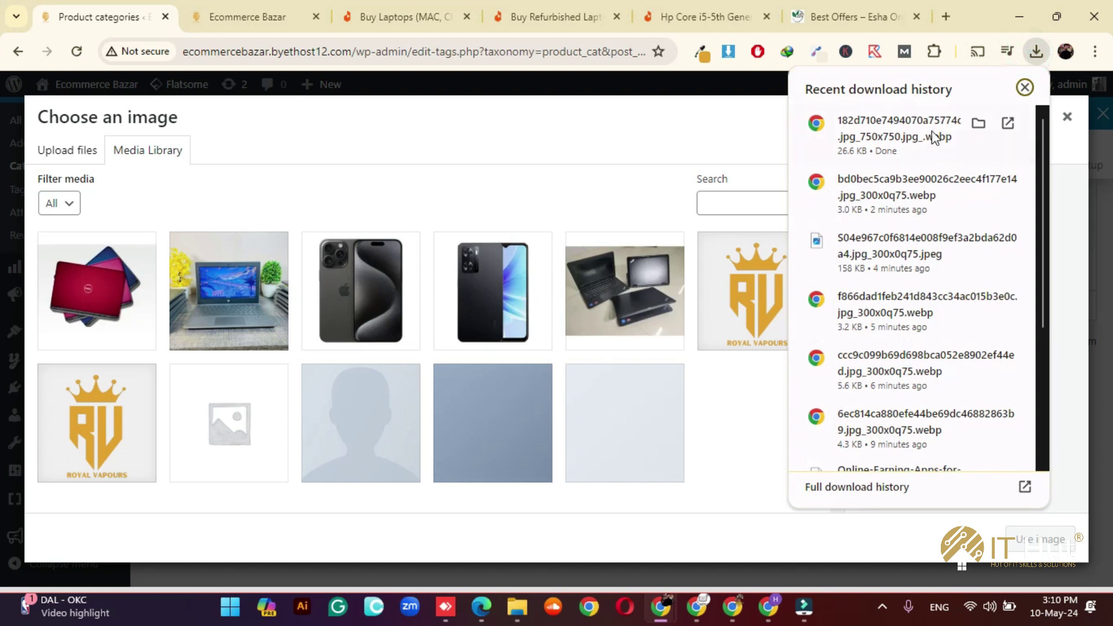
{"action": "left_click_drag", "start_coordinate": [926, 137], "coordinate": [517, 250]}
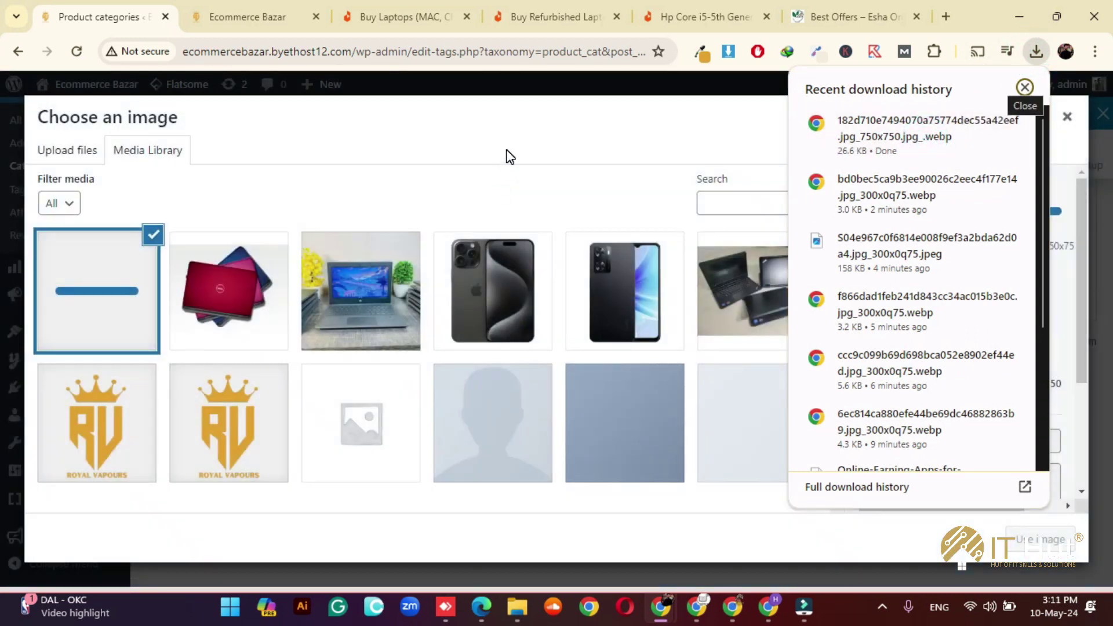
{"action": "left_click", "coordinate": [506, 157]}
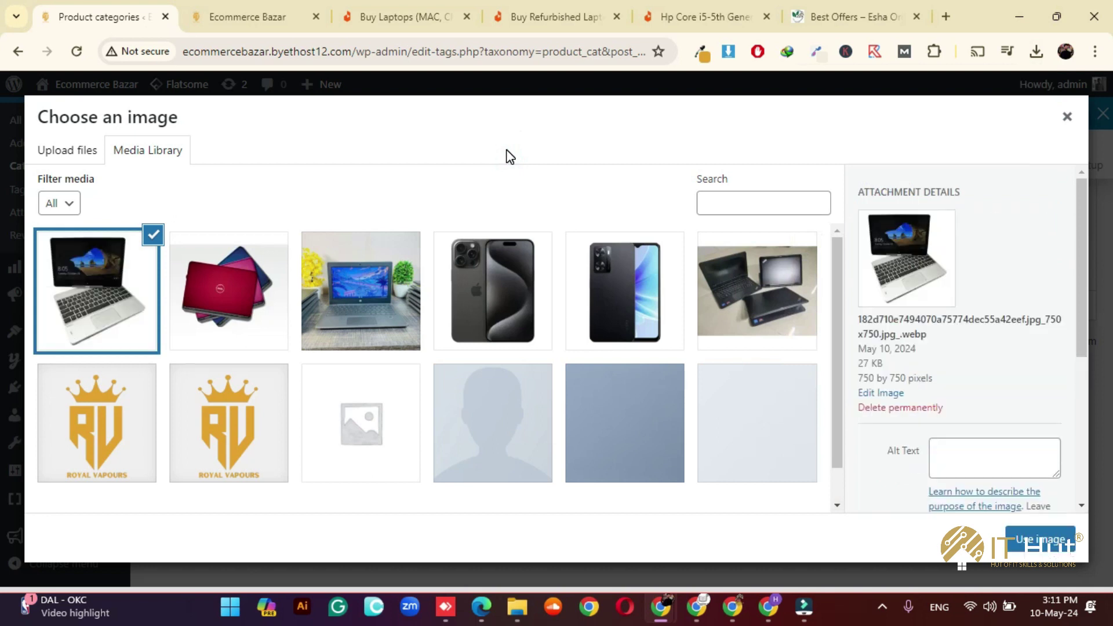
{"action": "left_click", "coordinate": [1044, 542]}
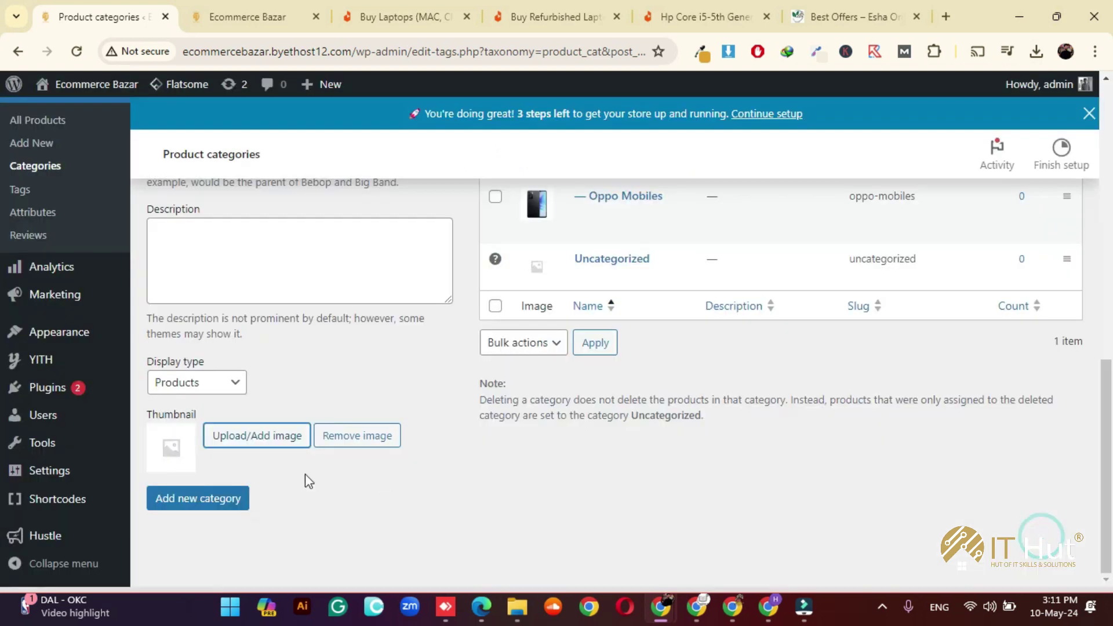
{"action": "left_click", "coordinate": [174, 500]}
- Reorder the category list so that Refurbished Laptops comes before Traditiional Laptops under Laptops
{"action": "scroll", "coordinate": [399, 499], "scroll_direction": "up", "scroll_amount": 4}
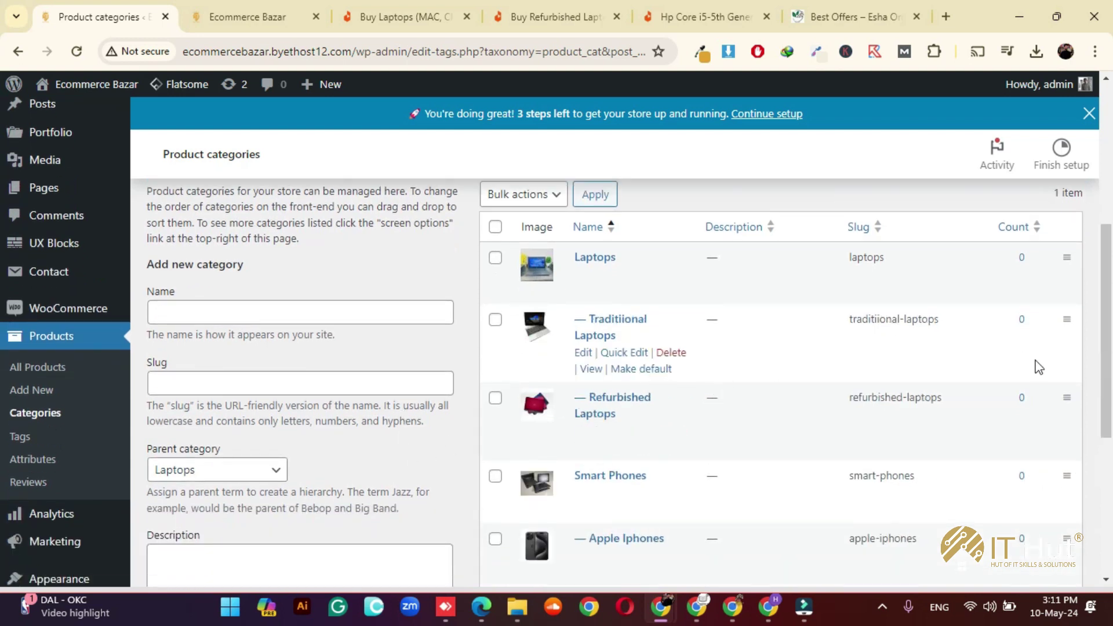
{"action": "left_click_drag", "start_coordinate": [1072, 394], "coordinate": [1053, 374]}
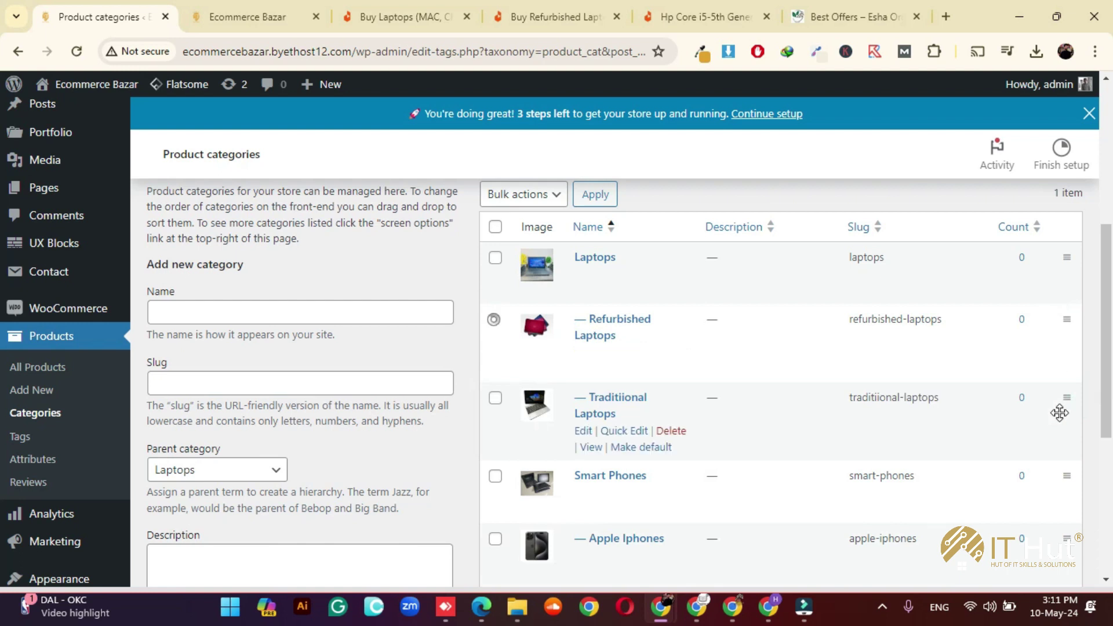
{"action": "scroll", "coordinate": [912, 377], "scroll_direction": "down", "scroll_amount": 3}
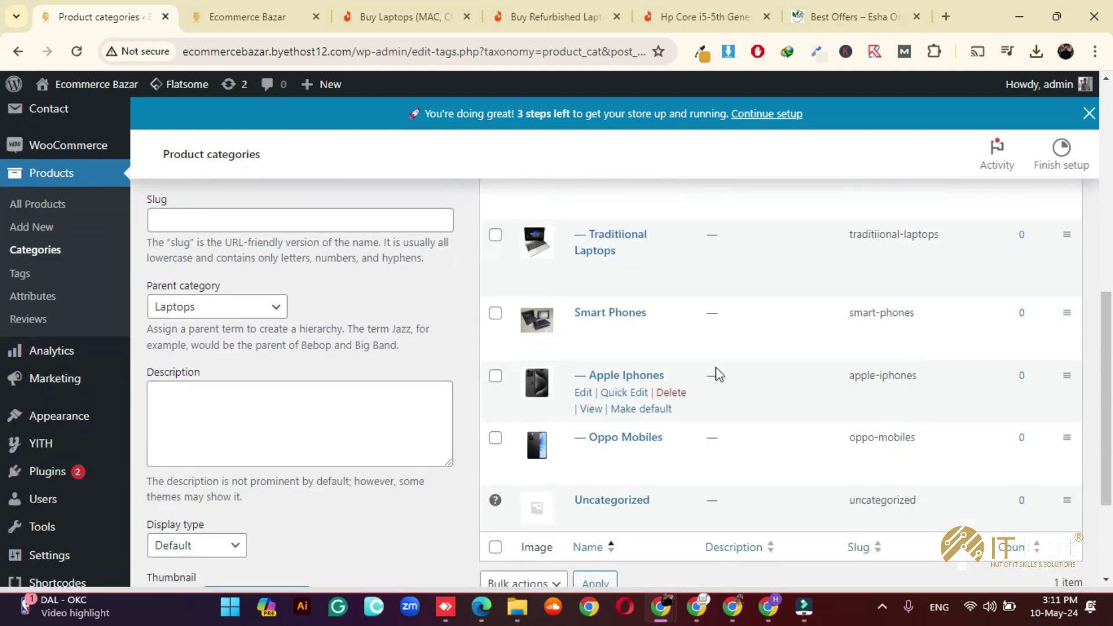
{"action": "scroll", "coordinate": [423, 374], "scroll_direction": "up", "scroll_amount": 3}
{"action": "scroll", "coordinate": [729, 349], "scroll_direction": "down", "scroll_amount": 3}
{"action": "scroll", "coordinate": [729, 349], "scroll_direction": "up", "scroll_amount": 3}
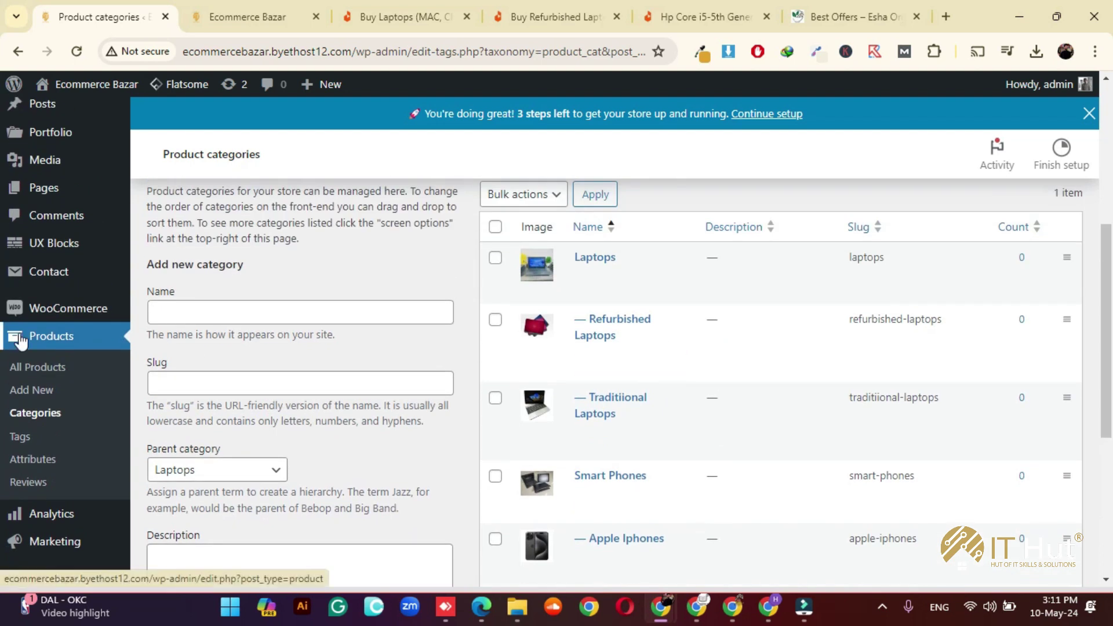
- Open the site's Menus settings under Appearance, checking the navigation bar on the store's front page while they load
{"action": "scroll", "coordinate": [40, 415], "scroll_direction": "down", "scroll_amount": 3}
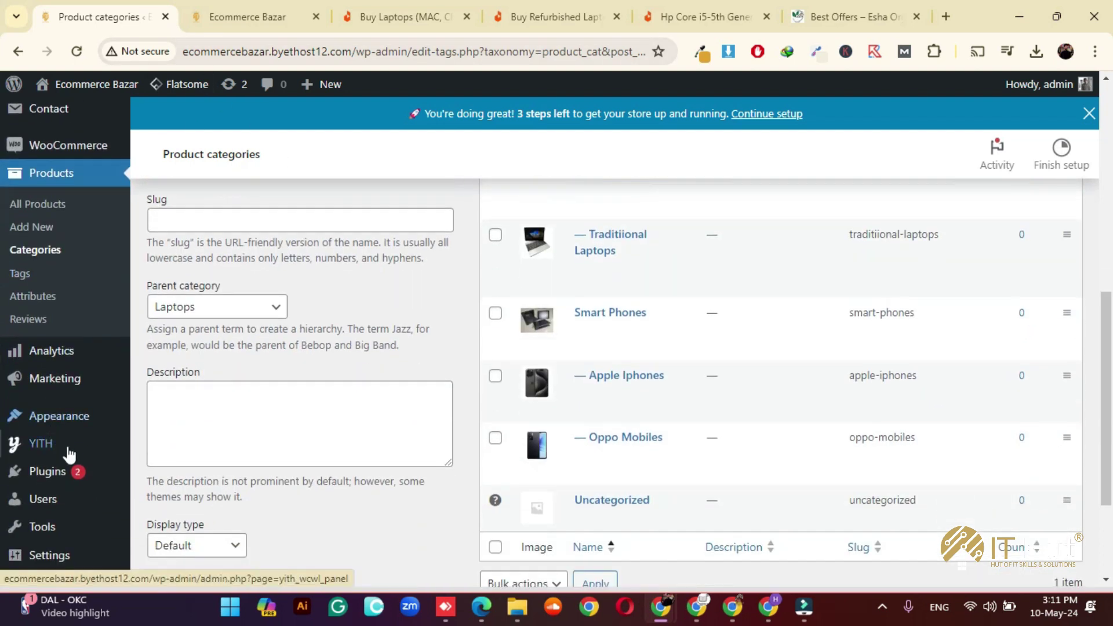
{"action": "mouse_move", "coordinate": [75, 420]}
{"action": "left_click", "coordinate": [168, 493]}
{"action": "left_click", "coordinate": [248, 16]}
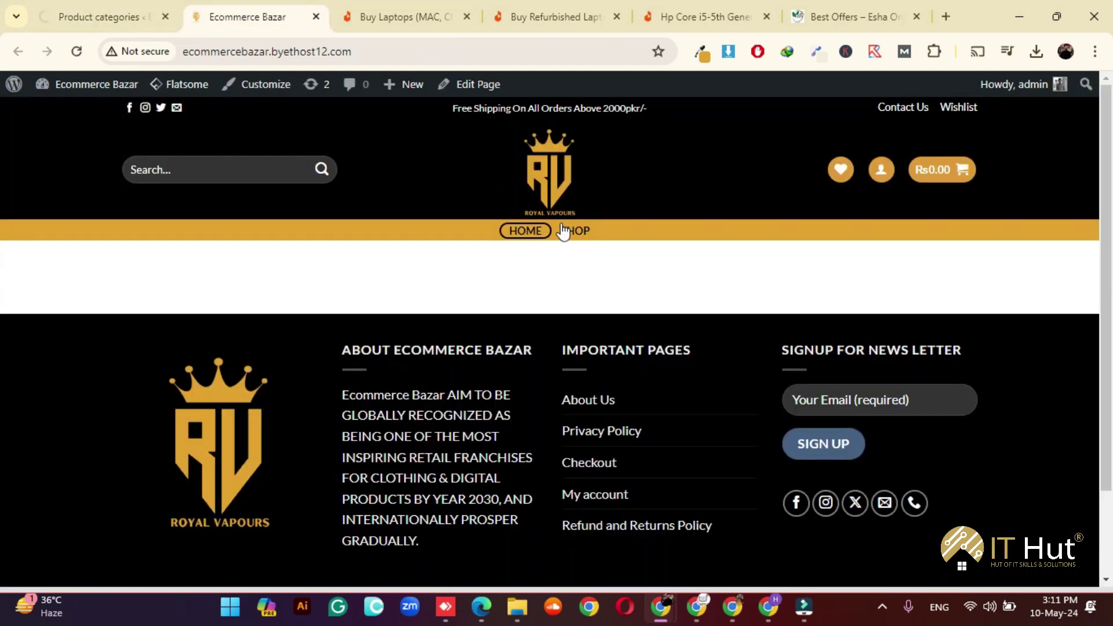
{"action": "left_click", "coordinate": [100, 15]}
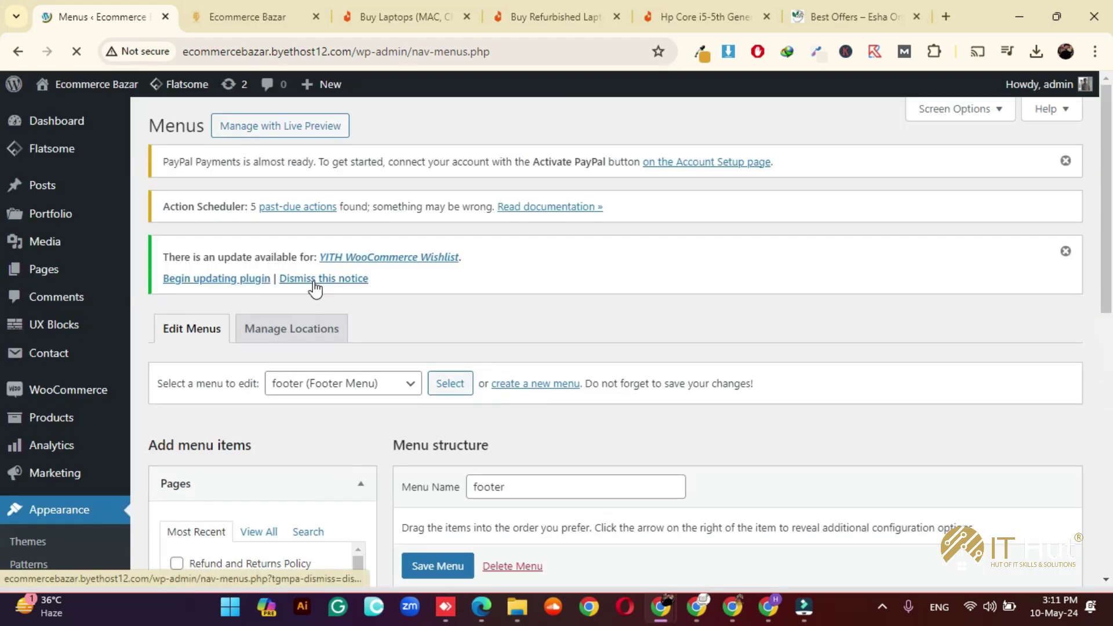
- Load the main (Main Menu) menu for editing and review its structure and the available item types
{"action": "scroll", "coordinate": [859, 314], "scroll_direction": "down", "scroll_amount": 5}
{"action": "scroll", "coordinate": [859, 314], "scroll_direction": "up", "scroll_amount": 4}
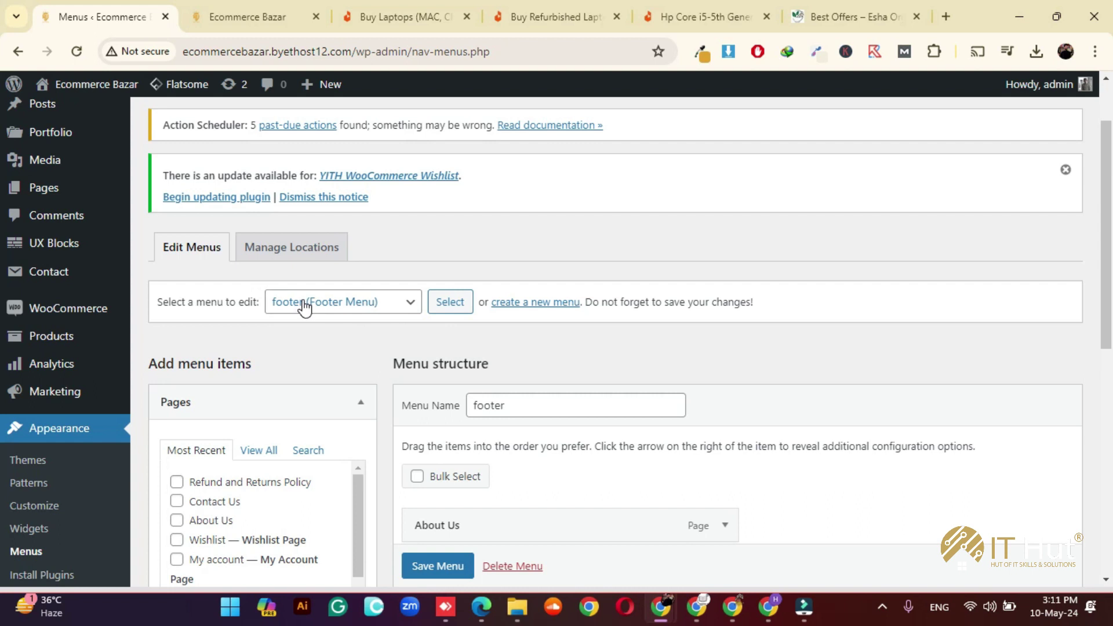
{"action": "left_click", "coordinate": [304, 307]}
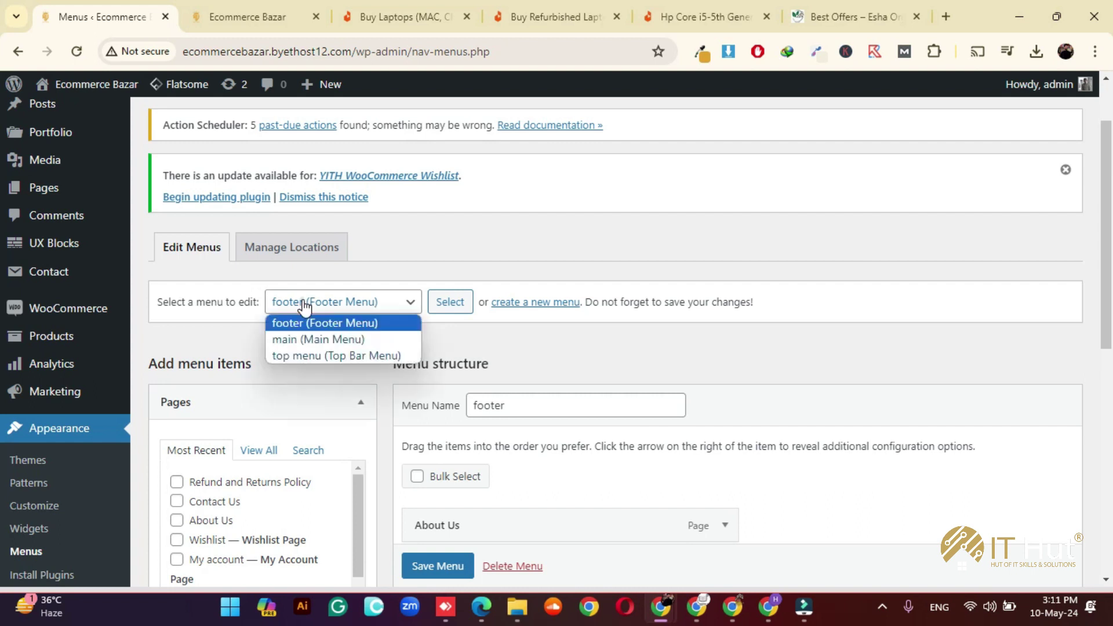
{"action": "left_click", "coordinate": [304, 337]}
{"action": "left_click", "coordinate": [443, 307]}
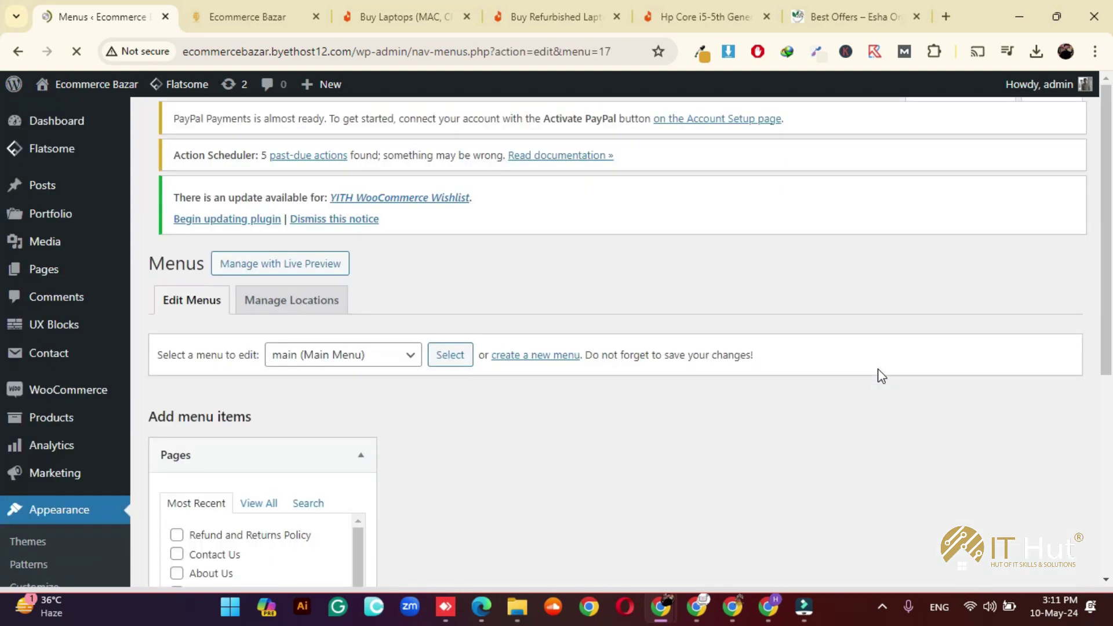
{"action": "scroll", "coordinate": [630, 378], "scroll_direction": "down", "scroll_amount": 3}
{"action": "scroll", "coordinate": [629, 378], "scroll_direction": "down", "scroll_amount": 2}
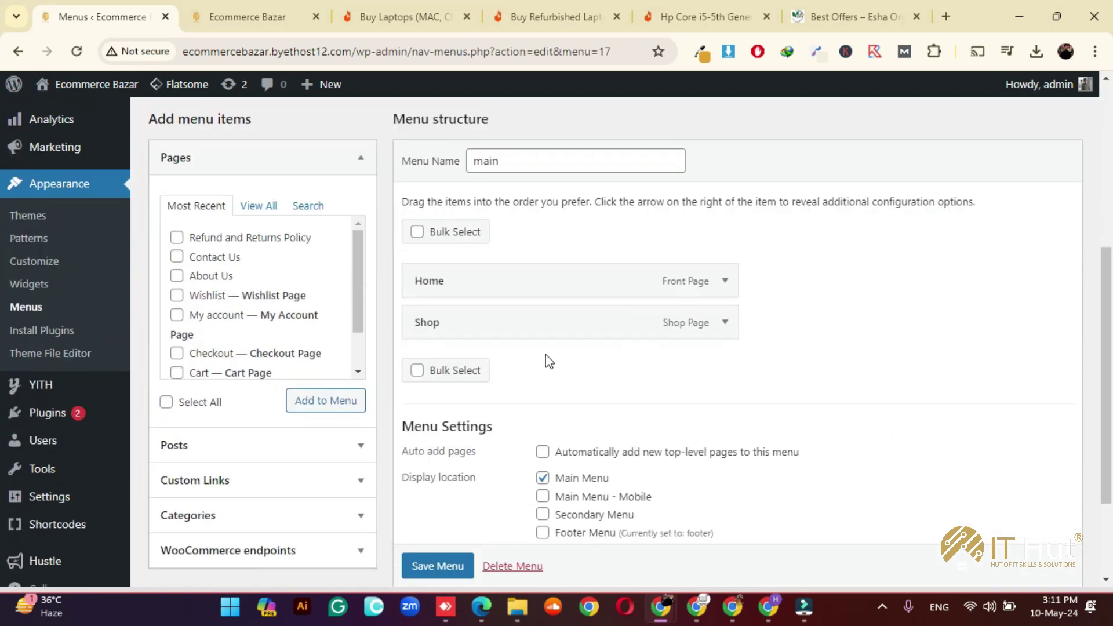
{"action": "scroll", "coordinate": [533, 357], "scroll_direction": "up", "scroll_amount": 1}
{"action": "scroll", "coordinate": [524, 351], "scroll_direction": "down", "scroll_amount": 3}
{"action": "scroll", "coordinate": [489, 323], "scroll_direction": "up", "scroll_amount": 4}
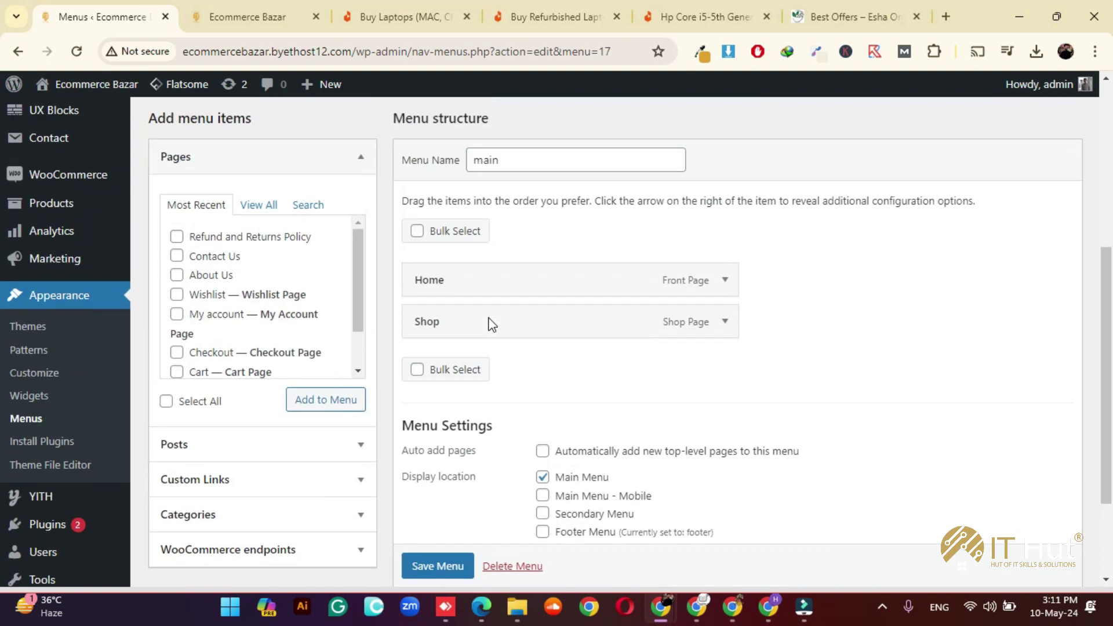
{"action": "scroll", "coordinate": [509, 326], "scroll_direction": "down", "scroll_amount": 3}
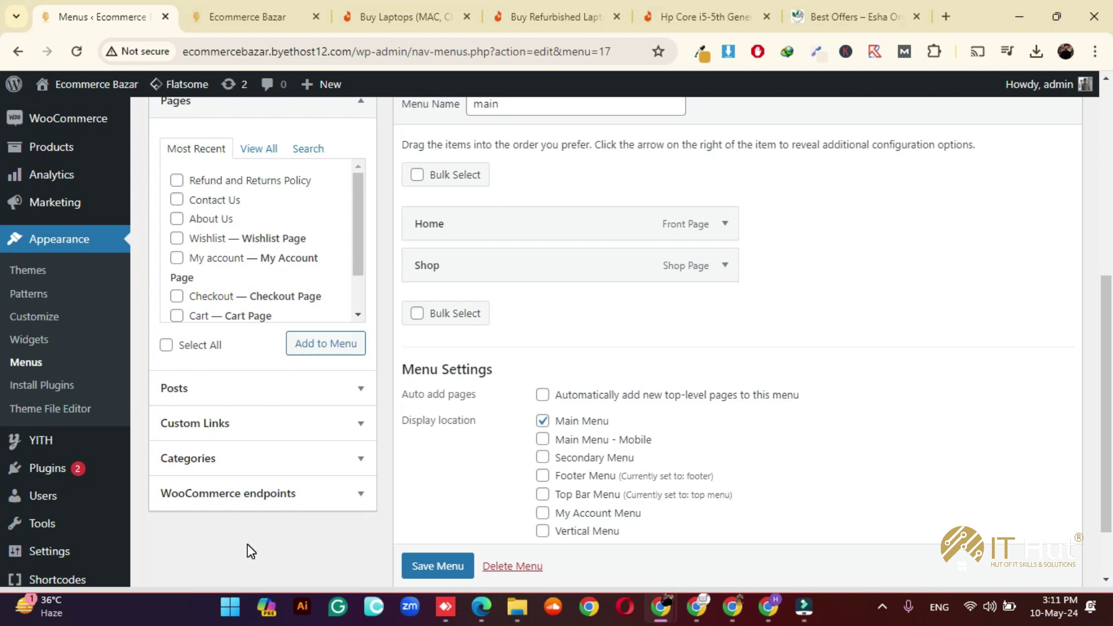
- Enable Product categories in the screen options so they can be added as menu items
{"action": "scroll", "coordinate": [368, 487], "scroll_direction": "up", "scroll_amount": 7}
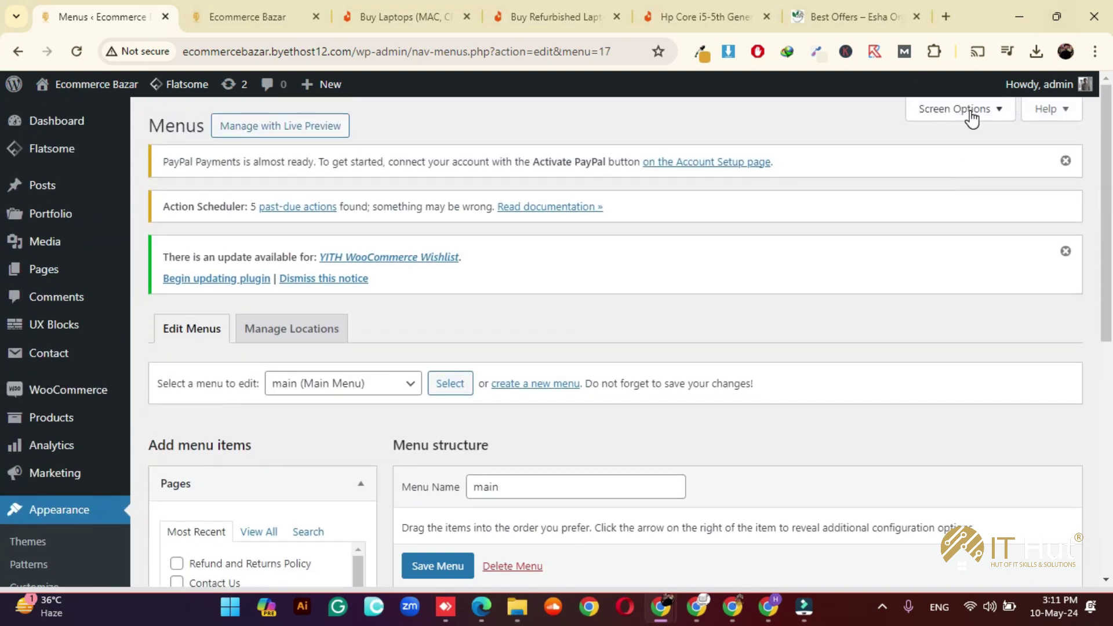
{"action": "left_click", "coordinate": [971, 115]}
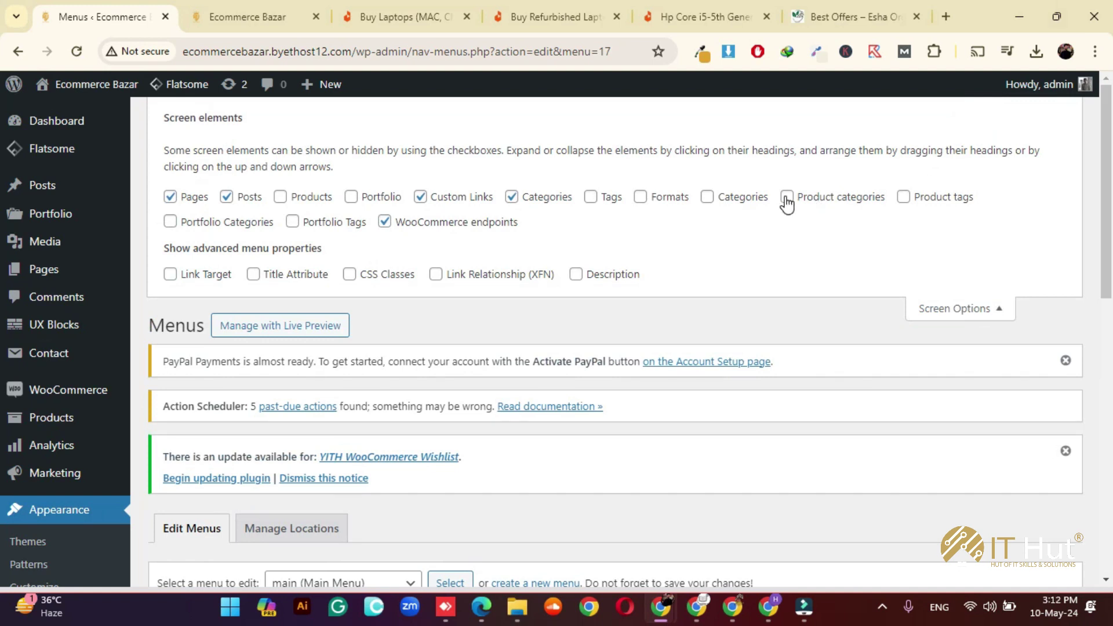
{"action": "left_click", "coordinate": [788, 198]}
{"action": "left_click", "coordinate": [954, 309]}
{"action": "scroll", "coordinate": [505, 287], "scroll_direction": "down", "scroll_amount": 5}
{"action": "scroll", "coordinate": [335, 313], "scroll_direction": "down", "scroll_amount": 2}
{"action": "scroll", "coordinate": [251, 521], "scroll_direction": "down", "scroll_amount": 3}
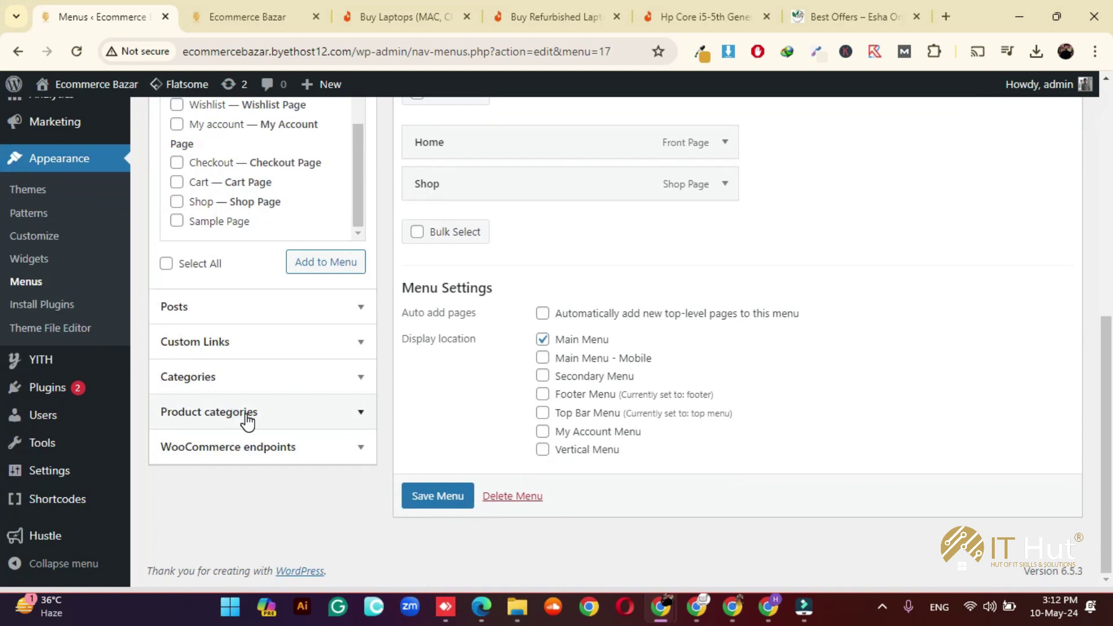
- Add the Laptops, Refurbished Laptops, Traditiional Laptops, Smart Phones, Apple Iphones and Oppo Mobiles product categories to the main menu
{"action": "left_click", "coordinate": [246, 414]}
{"action": "left_click", "coordinate": [251, 207]}
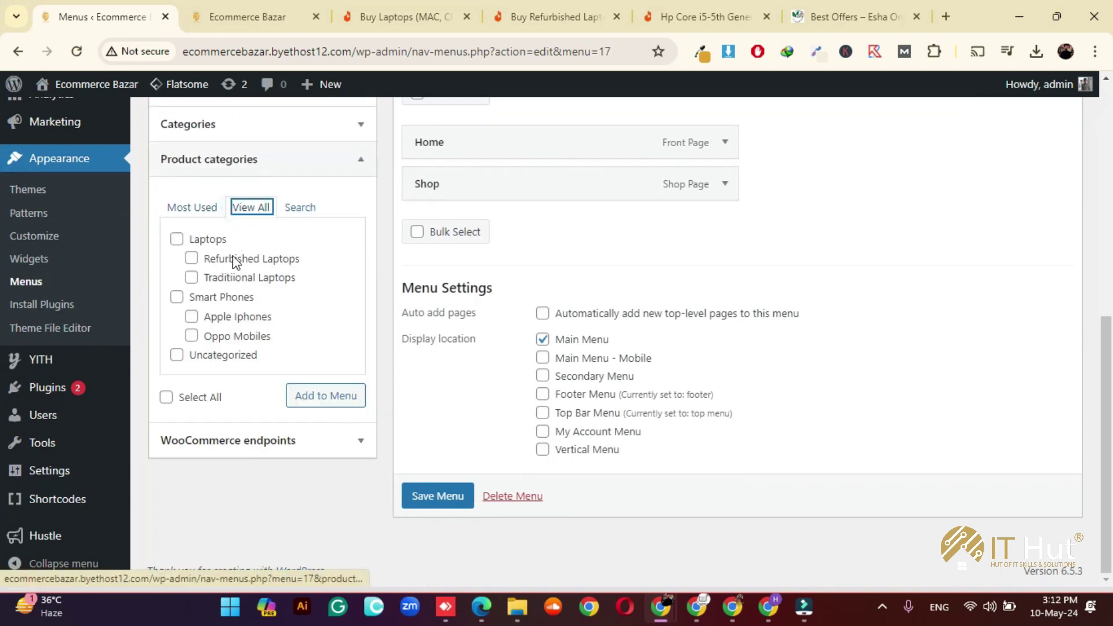
{"action": "left_click", "coordinate": [179, 240]}
{"action": "left_click", "coordinate": [191, 258]}
{"action": "left_click", "coordinate": [192, 277]}
{"action": "left_click", "coordinate": [177, 297]}
{"action": "left_click", "coordinate": [191, 317]}
{"action": "left_click", "coordinate": [191, 336]}
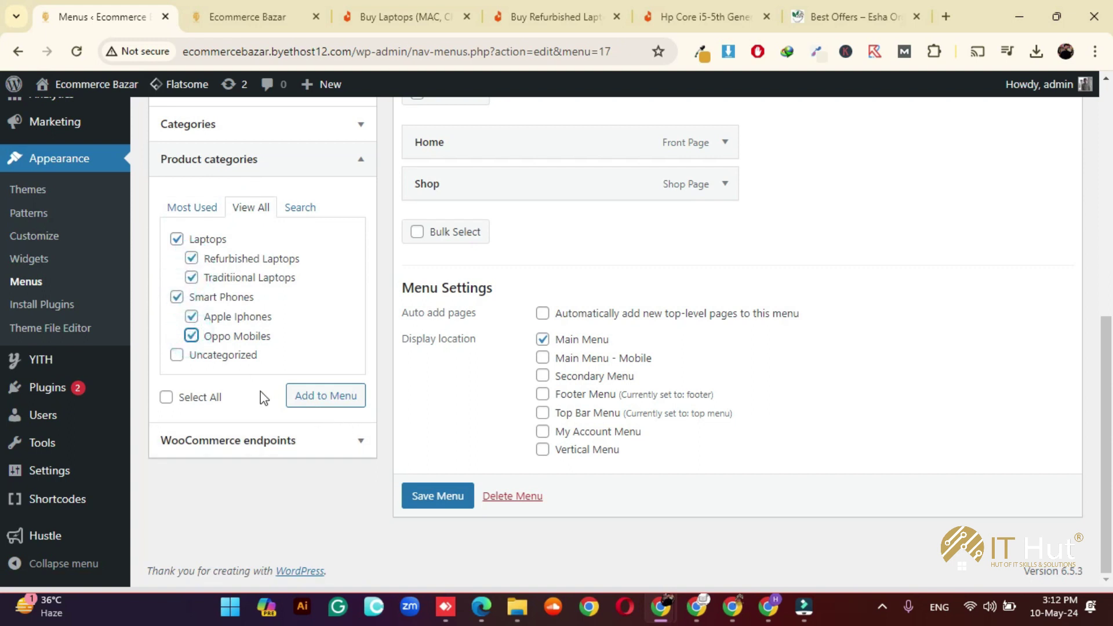
{"action": "left_click", "coordinate": [319, 395]}
{"action": "scroll", "coordinate": [864, 342], "scroll_direction": "up", "scroll_amount": 2}
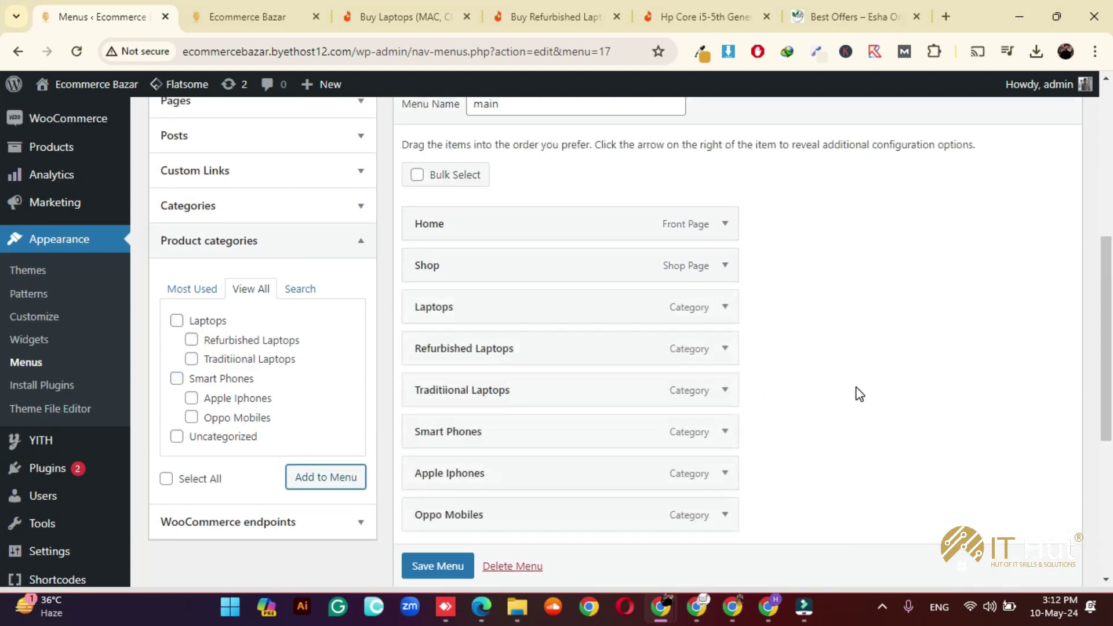
{"action": "scroll", "coordinate": [860, 392], "scroll_direction": "down", "scroll_amount": 2}
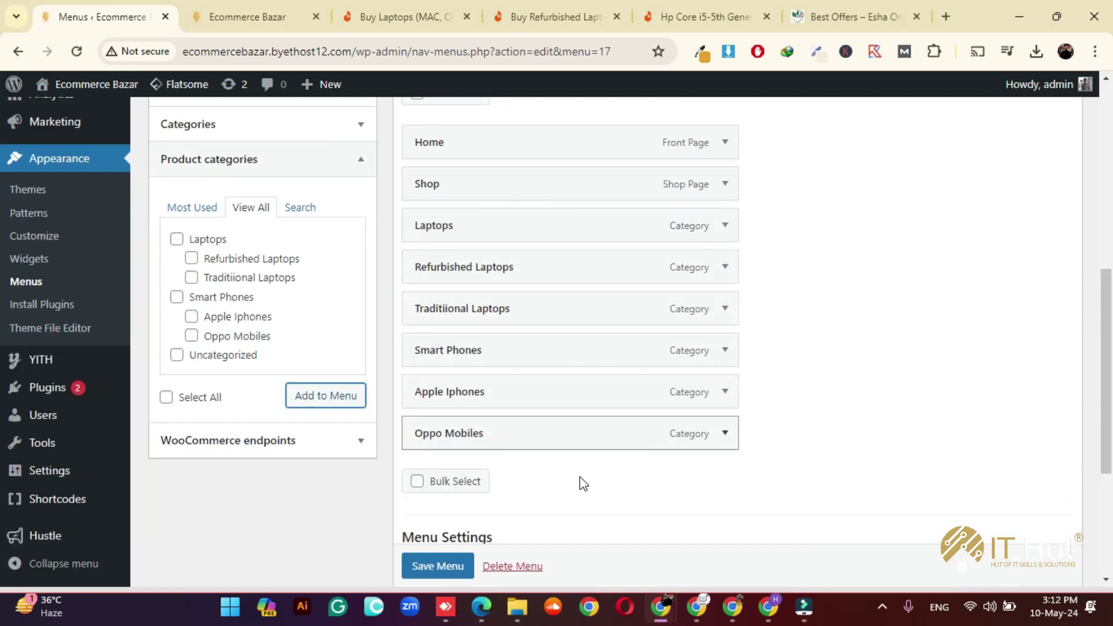
- Save the main menu and reload the store's front page to check its navigation bar
{"action": "left_click", "coordinate": [416, 565]}
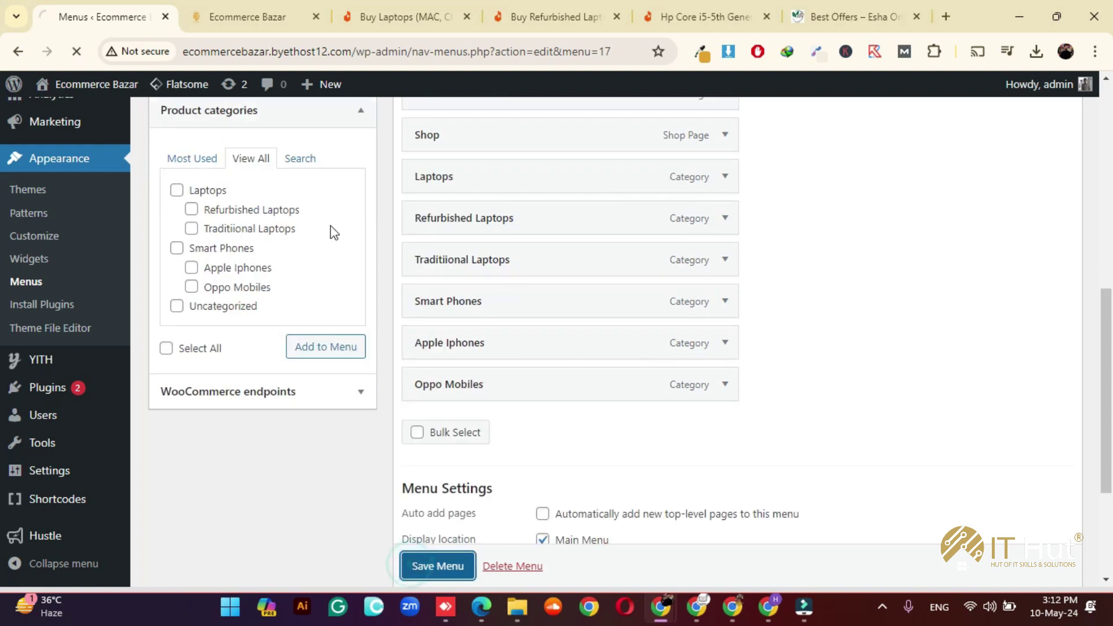
{"action": "left_click", "coordinate": [252, 8]}
{"action": "left_click", "coordinate": [76, 51]}
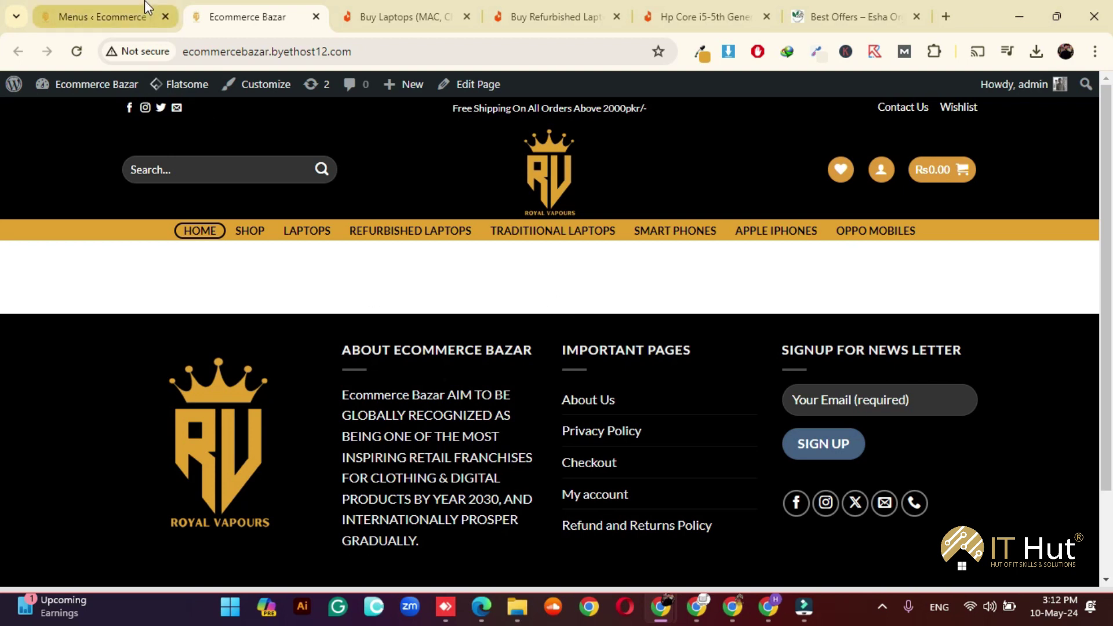
- Nest Refurbished Laptops and Traditiional Laptops under Laptops, and Apple Iphones and Oppo Mobiles under Smart Phones in the main menu
{"action": "left_click", "coordinate": [128, 10]}
{"action": "scroll", "coordinate": [837, 323], "scroll_direction": "down", "scroll_amount": 4}
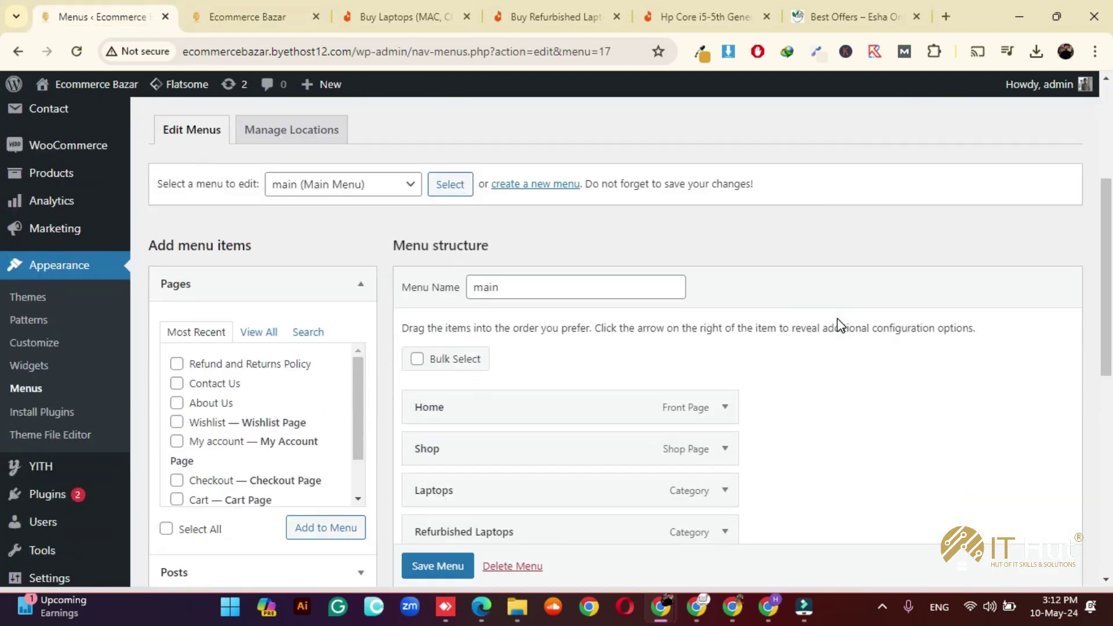
{"action": "scroll", "coordinate": [912, 352], "scroll_direction": "down", "scroll_amount": 3}
{"action": "scroll", "coordinate": [913, 352], "scroll_direction": "down", "scroll_amount": 2}
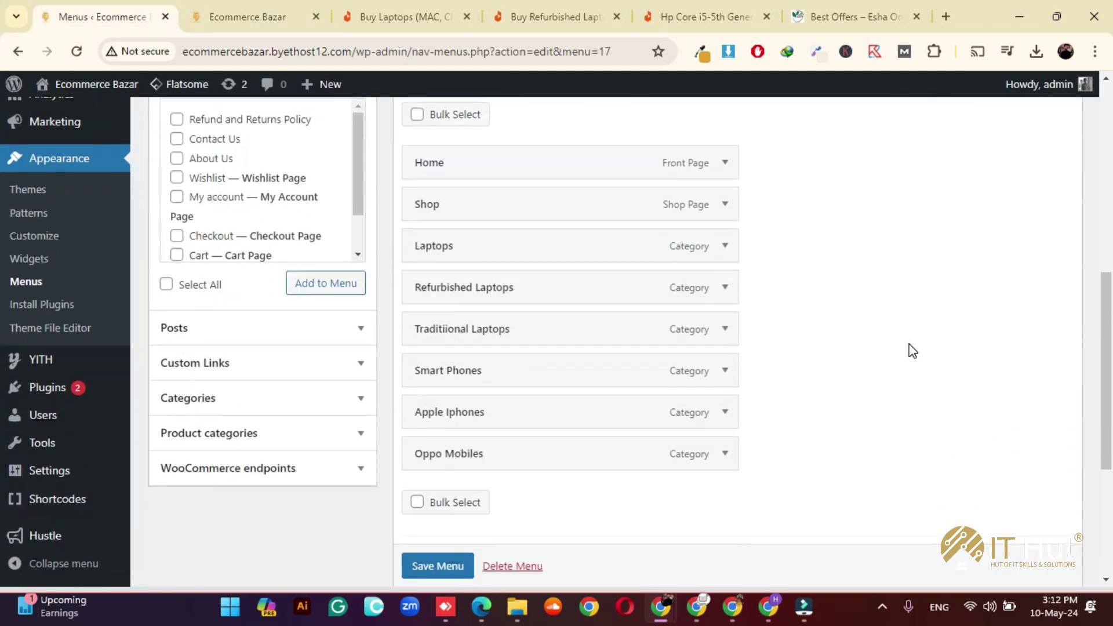
{"action": "left_click_drag", "start_coordinate": [485, 289], "coordinate": [515, 325]}
{"action": "left_click_drag", "start_coordinate": [493, 400], "coordinate": [537, 455]}
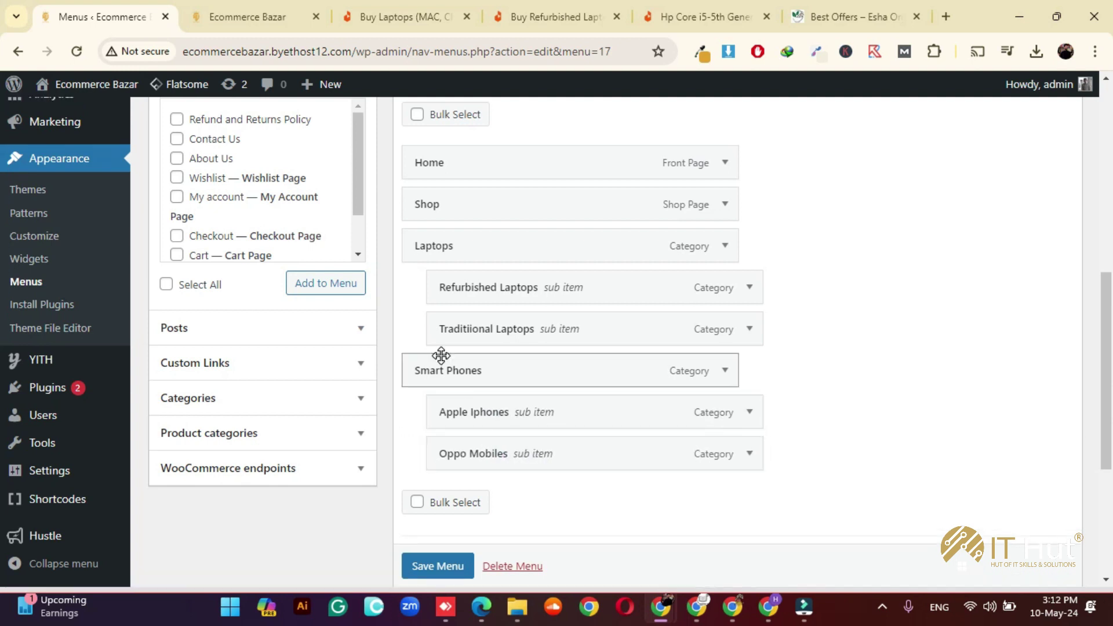
- Move Shop to the end of the main menu as a top-level item after Oppo Mobiles
{"action": "scroll", "coordinate": [458, 343], "scroll_direction": "up", "scroll_amount": 1}
{"action": "left_click_drag", "start_coordinate": [462, 327], "coordinate": [472, 289]}
{"action": "scroll", "coordinate": [487, 371], "scroll_direction": "down", "scroll_amount": 1}
{"action": "left_click_drag", "start_coordinate": [472, 371], "coordinate": [489, 328]}
{"action": "scroll", "coordinate": [446, 446], "scroll_direction": "down", "scroll_amount": 1}
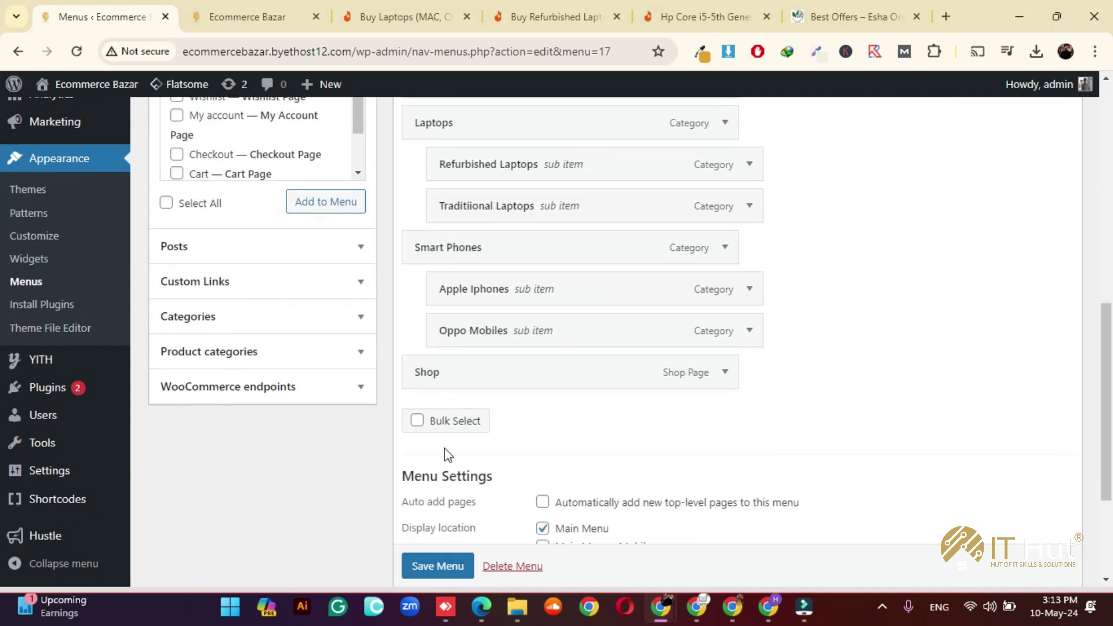
{"action": "scroll", "coordinate": [444, 565], "scroll_direction": "down", "scroll_amount": 1}
- Save the menu and check the Laptops and Smart Phones dropdowns on the reloaded store front page
{"action": "left_click", "coordinate": [442, 565]}
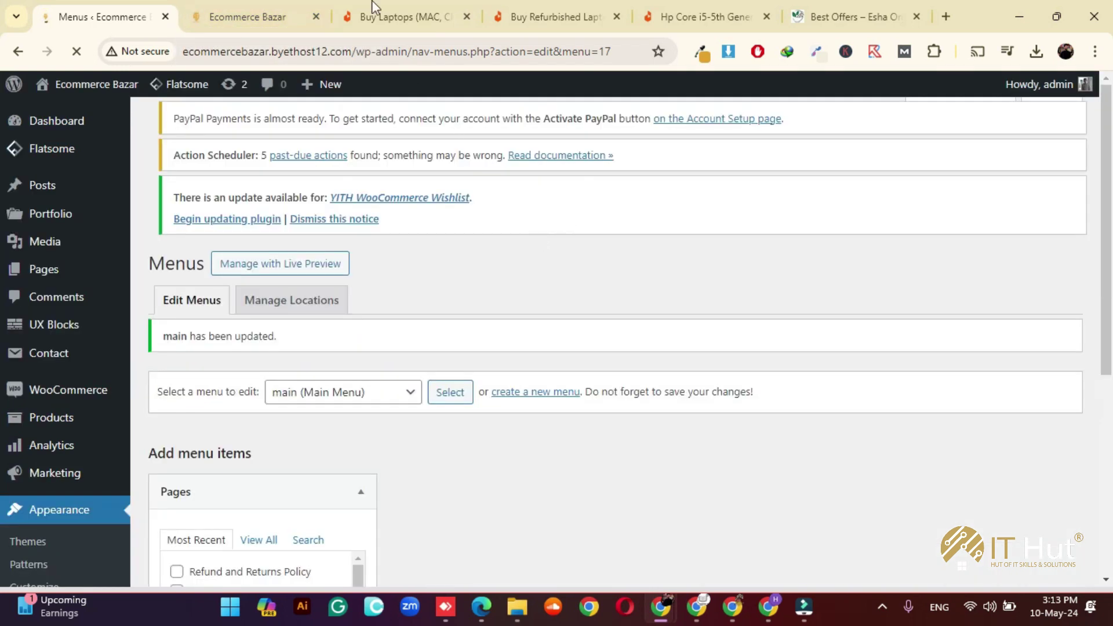
{"action": "left_click", "coordinate": [273, 14]}
{"action": "left_click", "coordinate": [79, 52]}
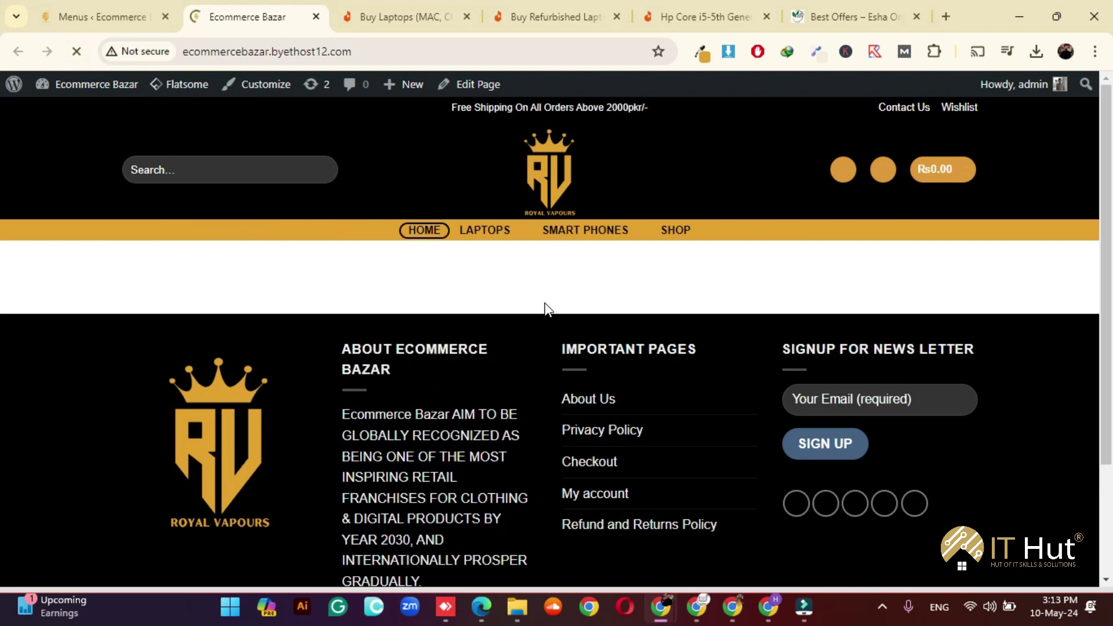
{"action": "mouse_move", "coordinate": [498, 231]}
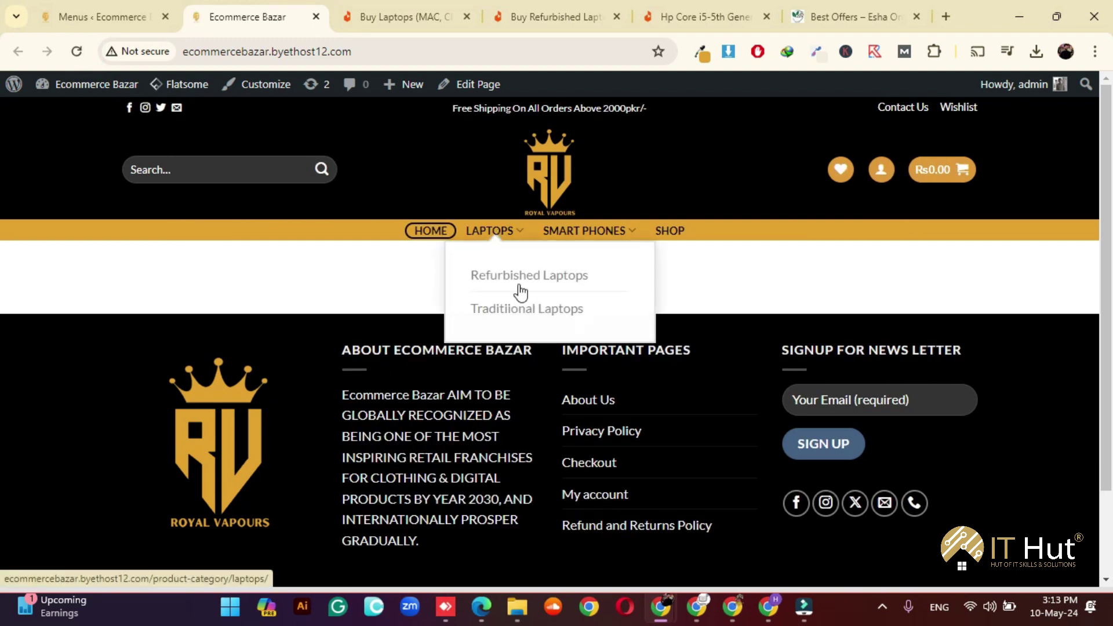
{"action": "mouse_move", "coordinate": [582, 237]}
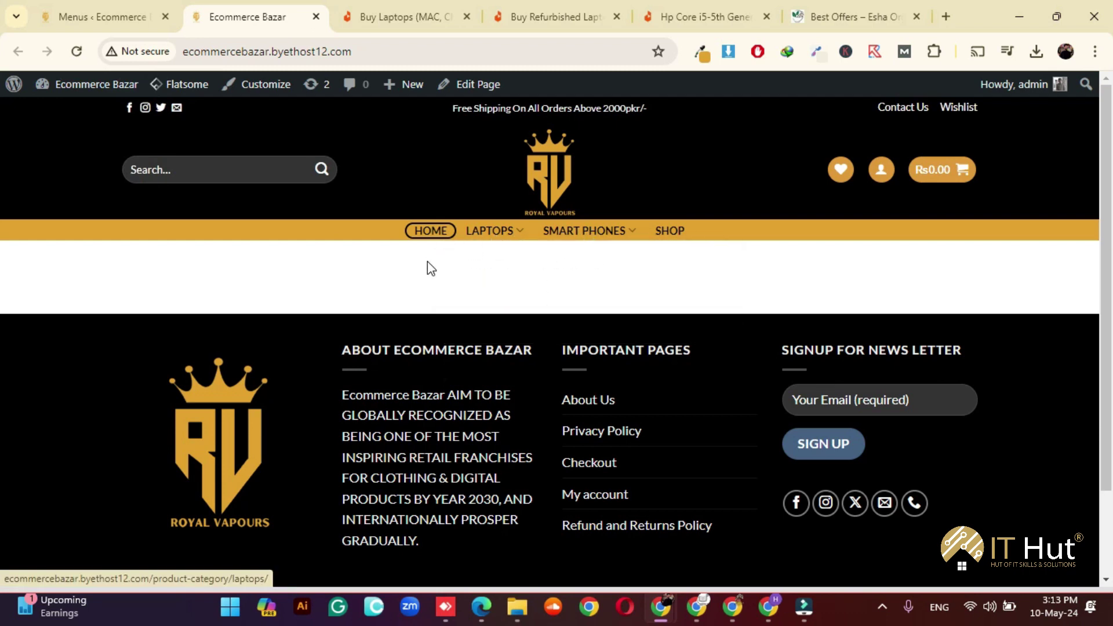
- Open the theme customizer from the front page and go to the header's Dropdown Style settings
{"action": "left_click", "coordinate": [252, 88]}
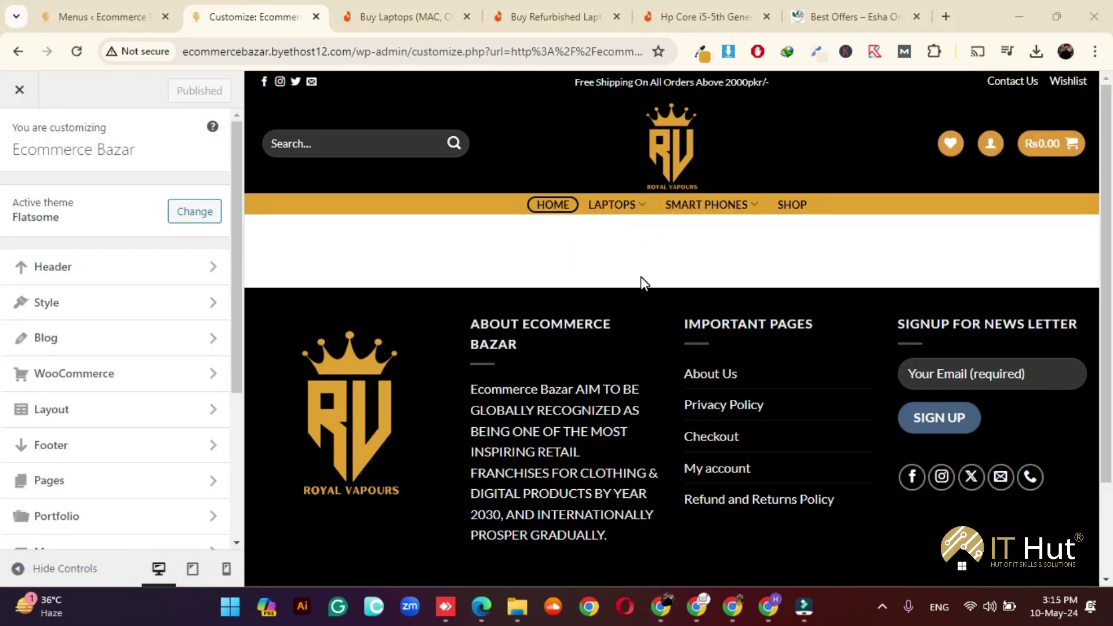
{"action": "mouse_move", "coordinate": [597, 209]}
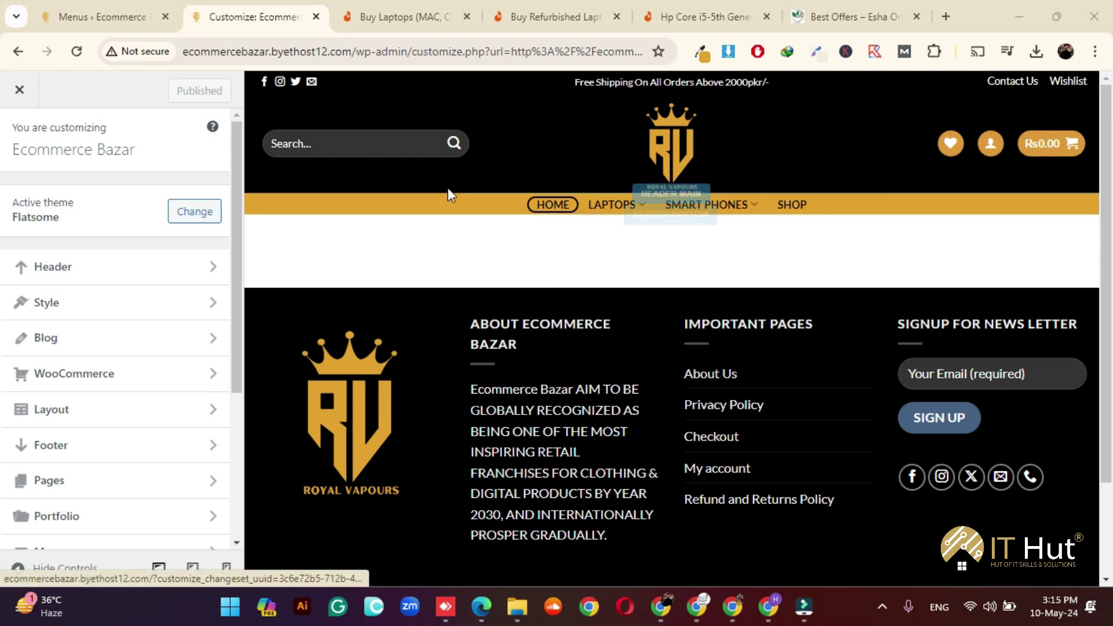
{"action": "left_click", "coordinate": [124, 271]}
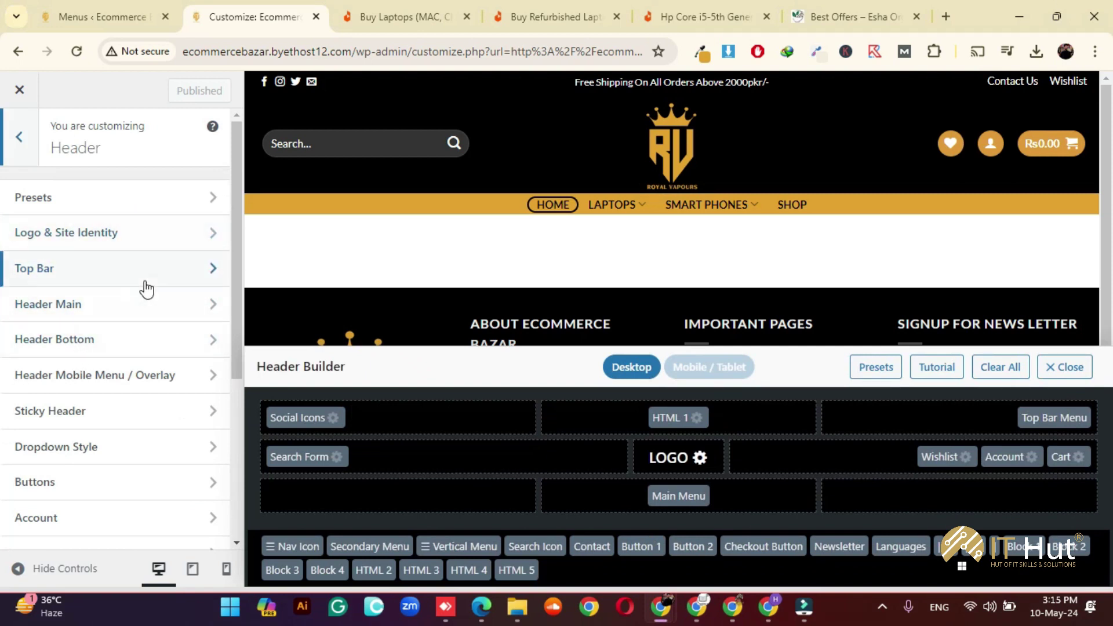
{"action": "scroll", "coordinate": [145, 325], "scroll_direction": "down", "scroll_amount": 1}
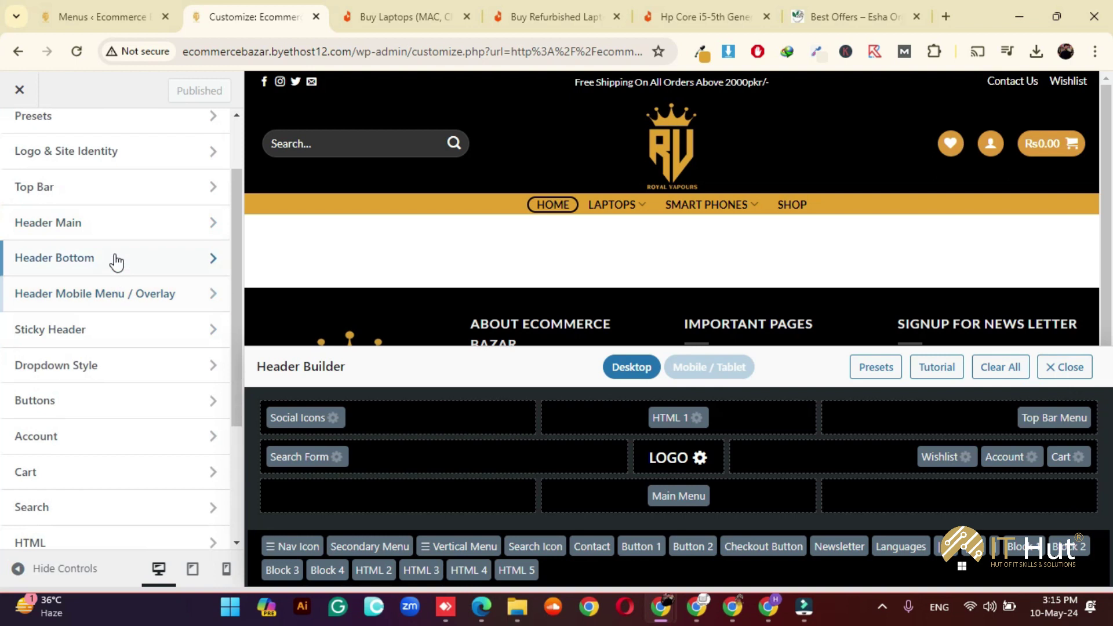
{"action": "scroll", "coordinate": [117, 252], "scroll_direction": "down", "scroll_amount": 1}
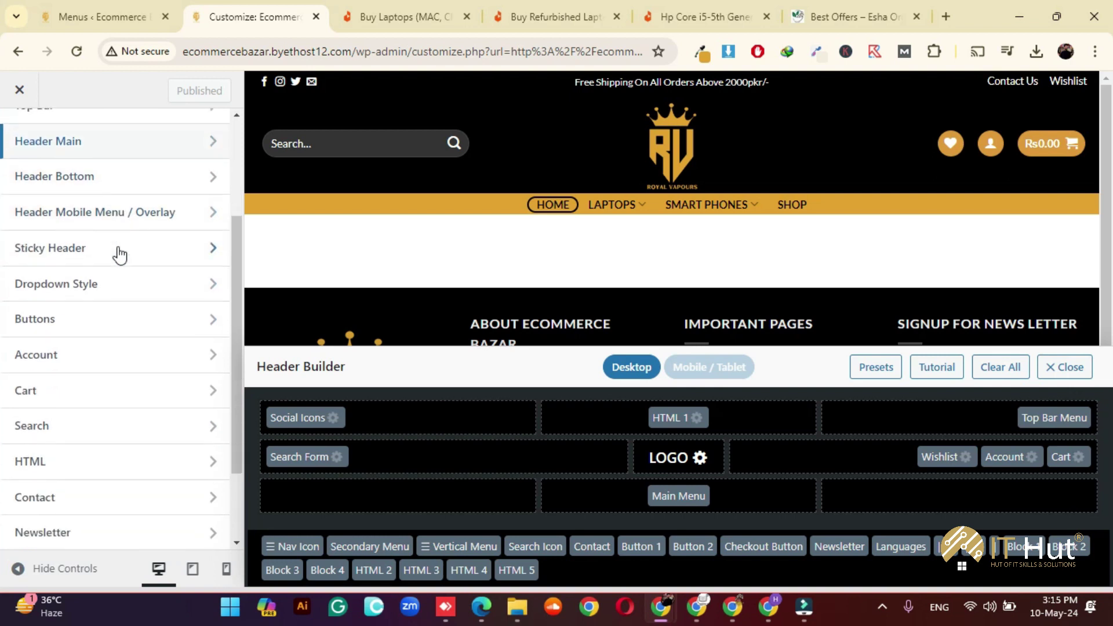
{"action": "left_click", "coordinate": [115, 290]}
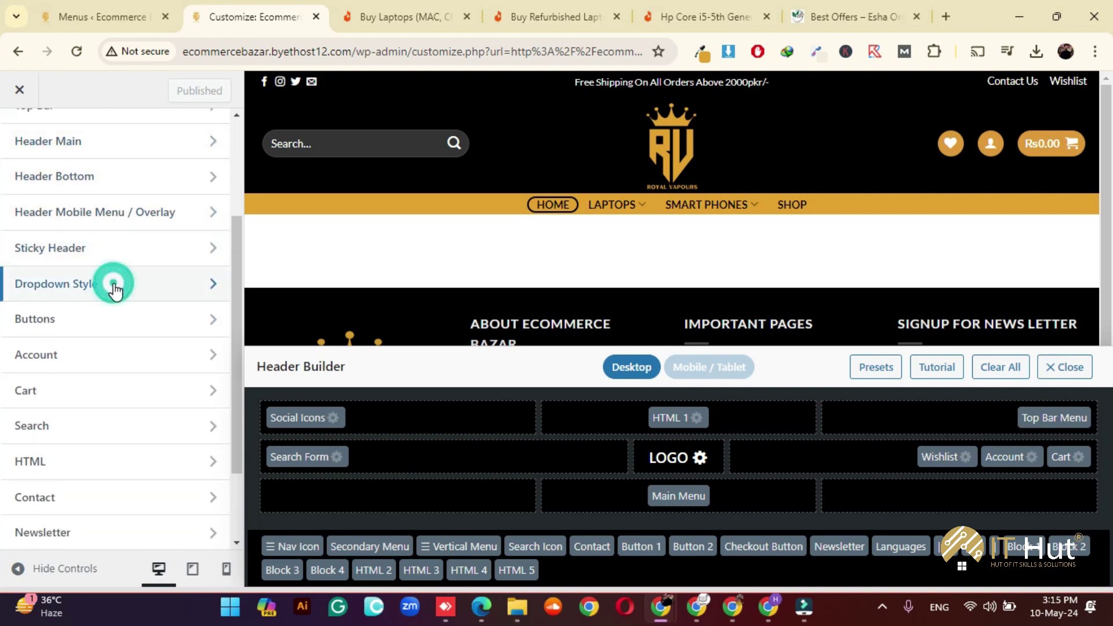
- Sample the navigation bar's gold color with the Eye Dropper extension and copy its hex code #e3a128
{"action": "left_click", "coordinate": [701, 51]}
{"action": "left_click", "coordinate": [429, 129]}
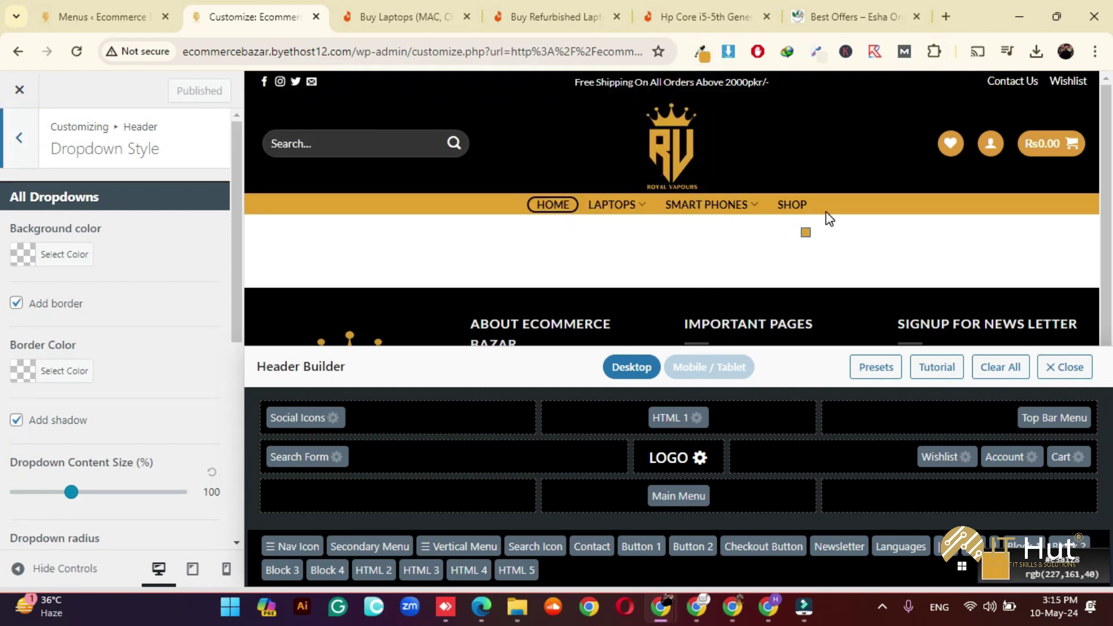
{"action": "left_click", "coordinate": [827, 214]}
{"action": "left_click", "coordinate": [704, 52]}
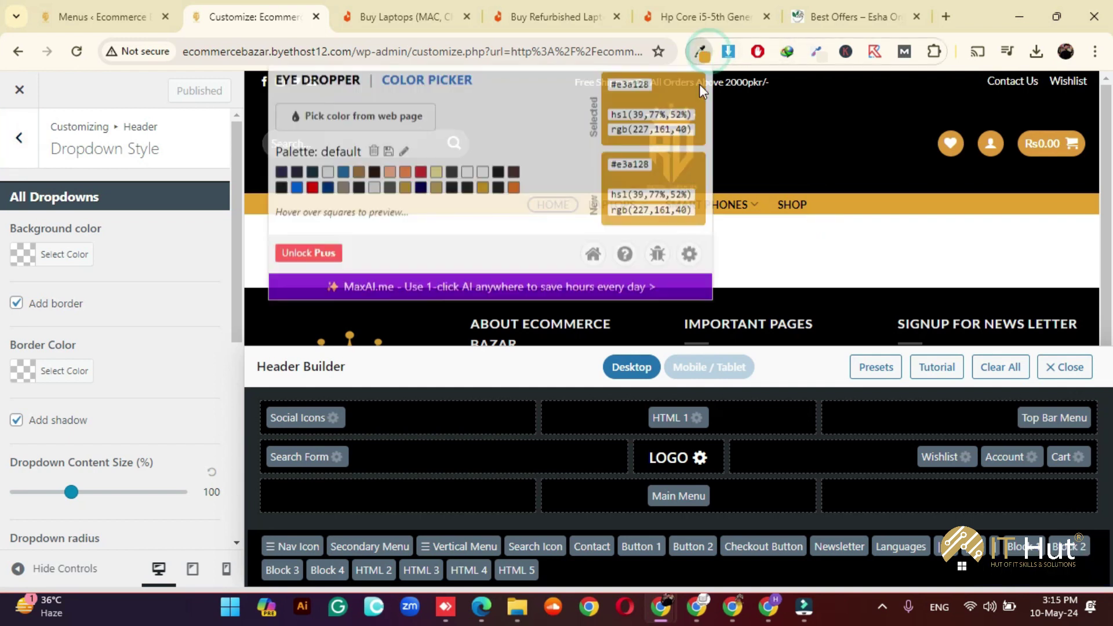
{"action": "double_click", "coordinate": [627, 88]}
{"action": "key", "text": "ctrl+c"}
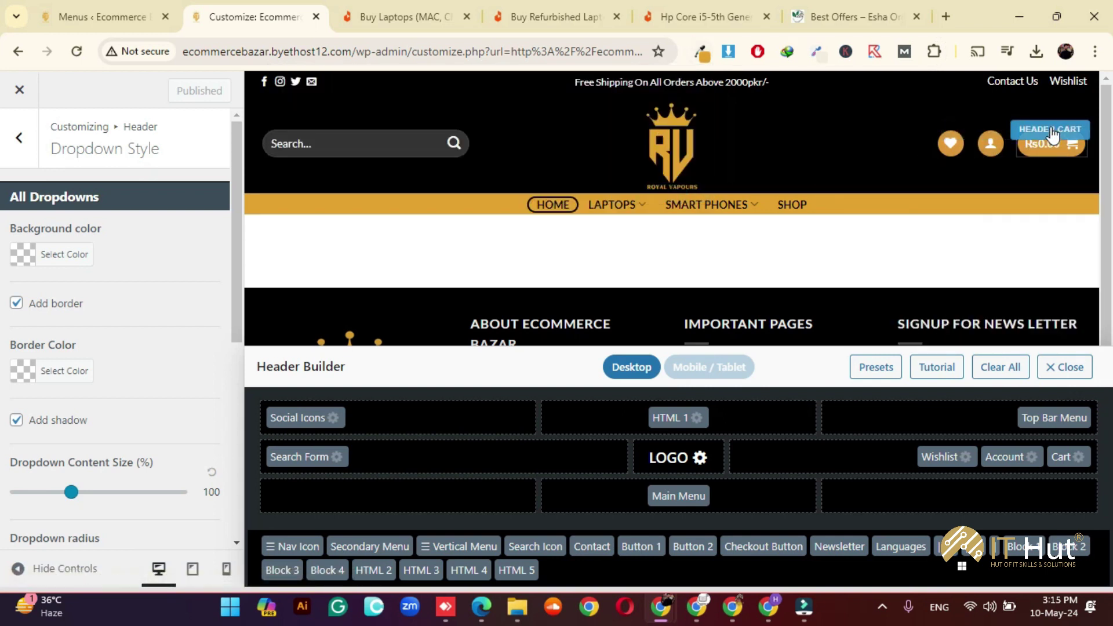
- Set the Icons Color in the Header Main settings to the copied gold #e3a128
{"action": "left_click", "coordinate": [18, 168]}
{"action": "left_click", "coordinate": [81, 304]}
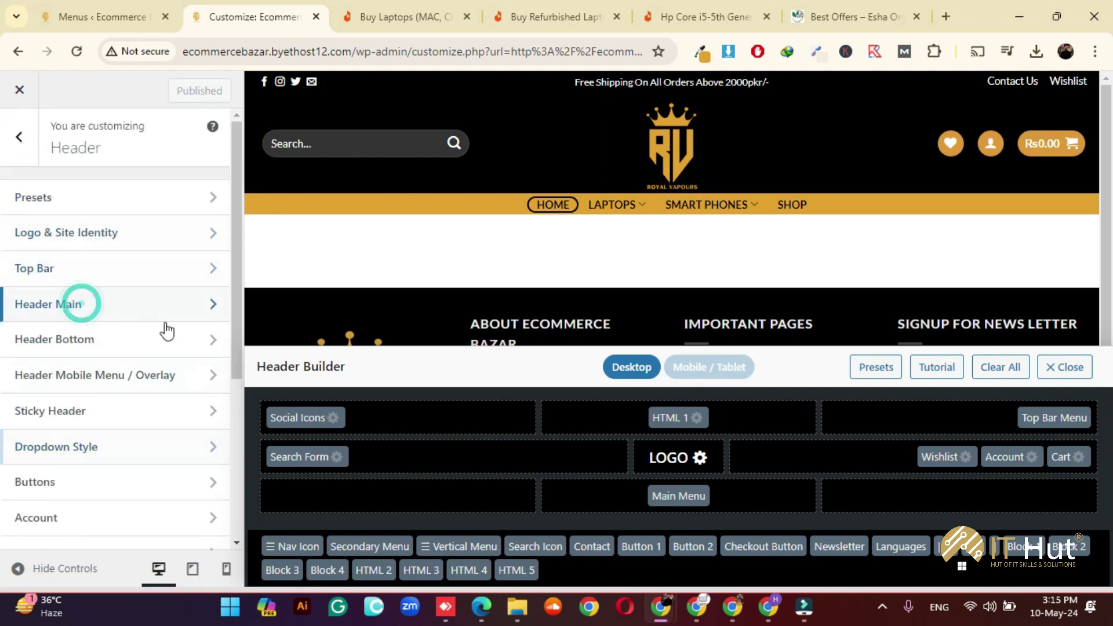
{"action": "scroll", "coordinate": [110, 400], "scroll_direction": "down", "scroll_amount": 15}
{"action": "scroll", "coordinate": [57, 312], "scroll_direction": "down", "scroll_amount": 3}
{"action": "left_click", "coordinate": [64, 210]}
{"action": "left_click", "coordinate": [127, 212]}
{"action": "double_click", "coordinate": [132, 211]}
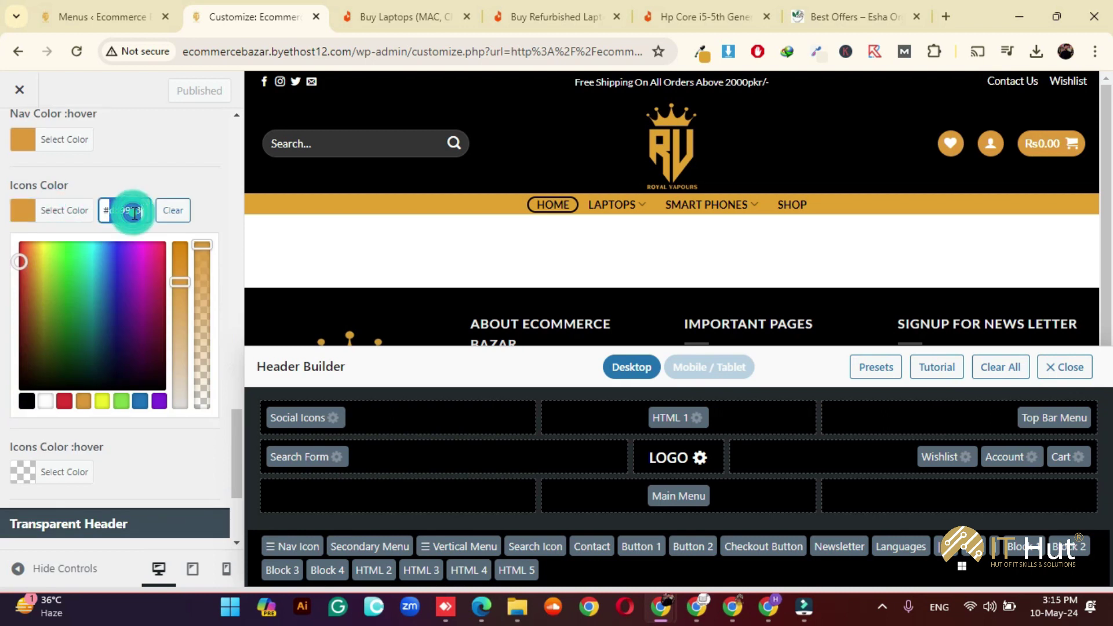
{"action": "key", "text": "ctrl+v"}
- Set the Header Main navigation hover color to #e3a128
{"action": "left_click", "coordinate": [64, 139]}
{"action": "left_click", "coordinate": [131, 142]}
{"action": "double_click", "coordinate": [132, 142]}
{"action": "key", "text": "ctrl+v"}
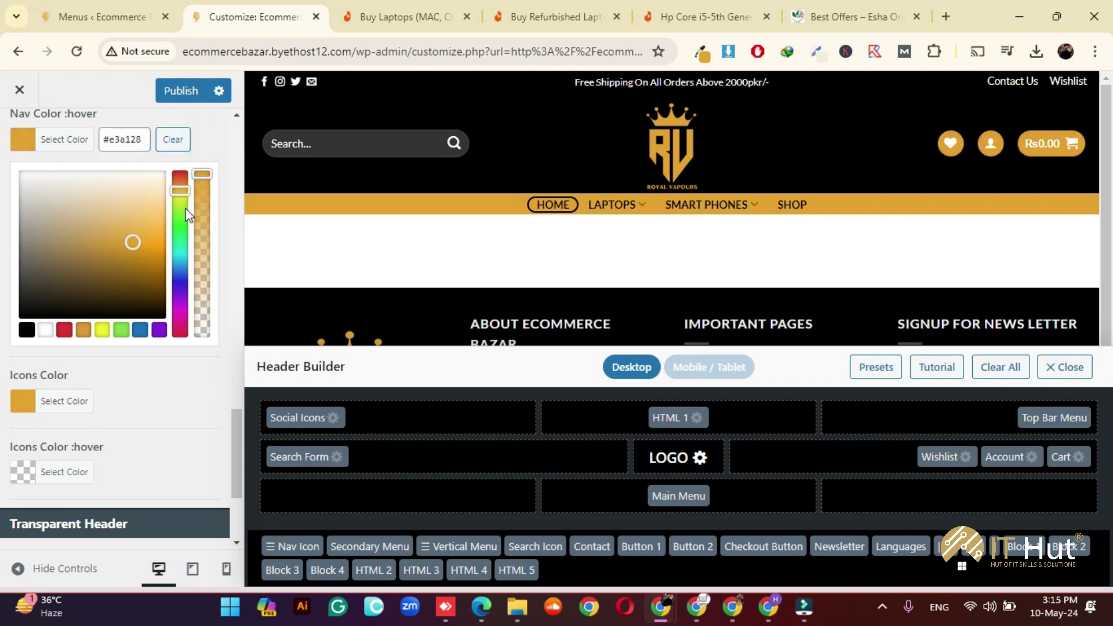
{"action": "scroll", "coordinate": [183, 238], "scroll_direction": "up", "scroll_amount": 5}
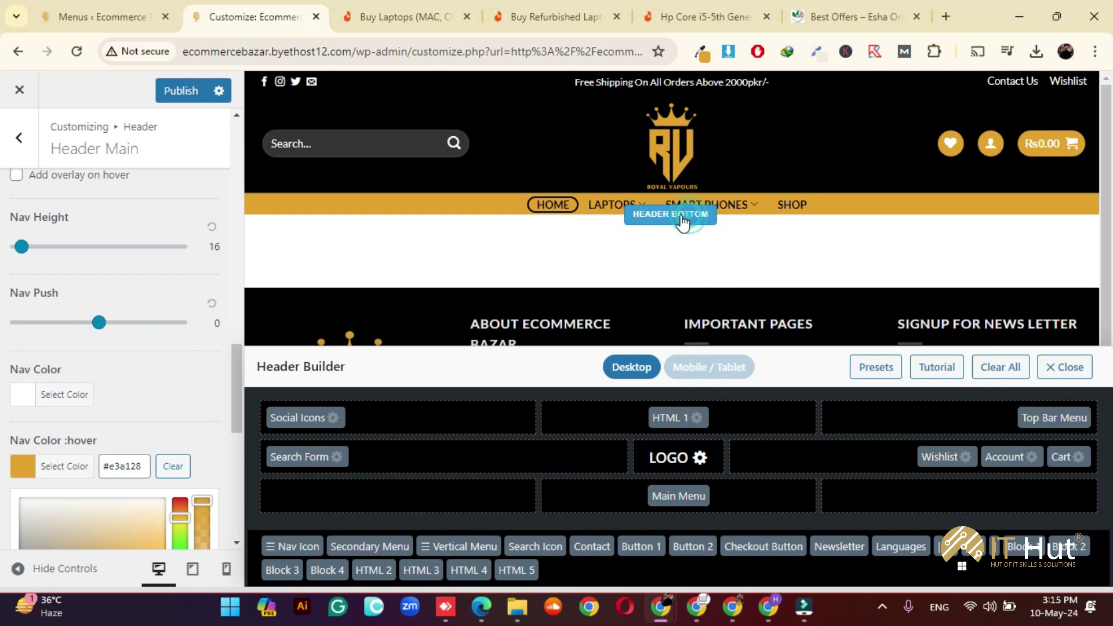
- Apply the copied gold #e3a128 to the color setting of the Header Bottom bar
{"action": "left_click", "coordinate": [683, 220]}
{"action": "left_click", "coordinate": [73, 330]}
{"action": "double_click", "coordinate": [127, 325]}
{"action": "key", "text": "ctrl+v"}
{"action": "left_click", "coordinate": [14, 155]}
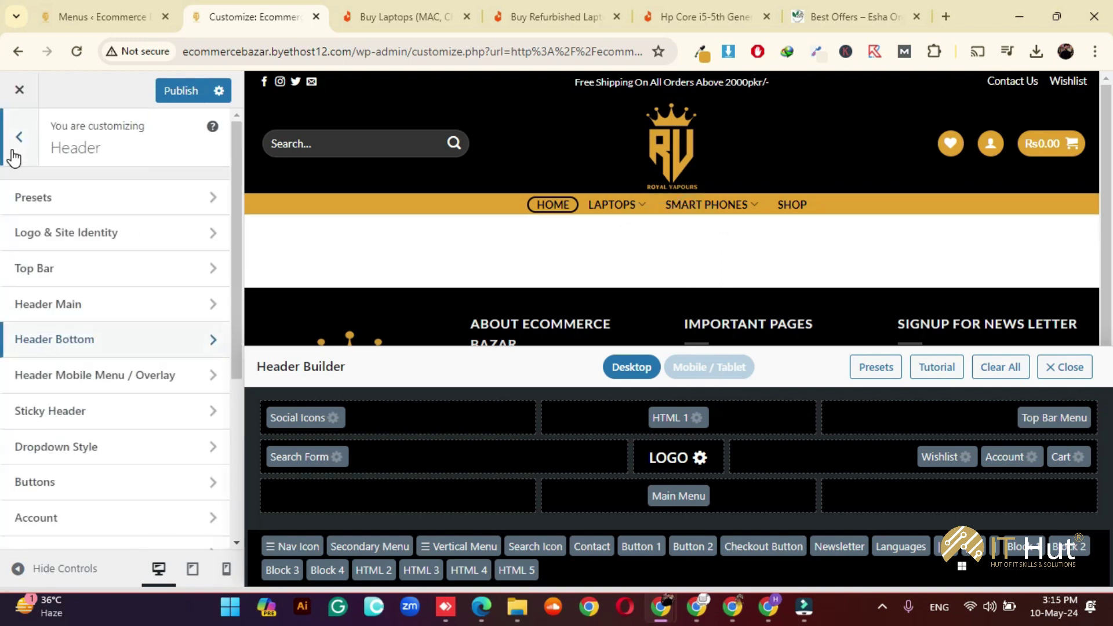
- Return to the customizer's main section list and look through the available settings sections
{"action": "left_click", "coordinate": [12, 153]}
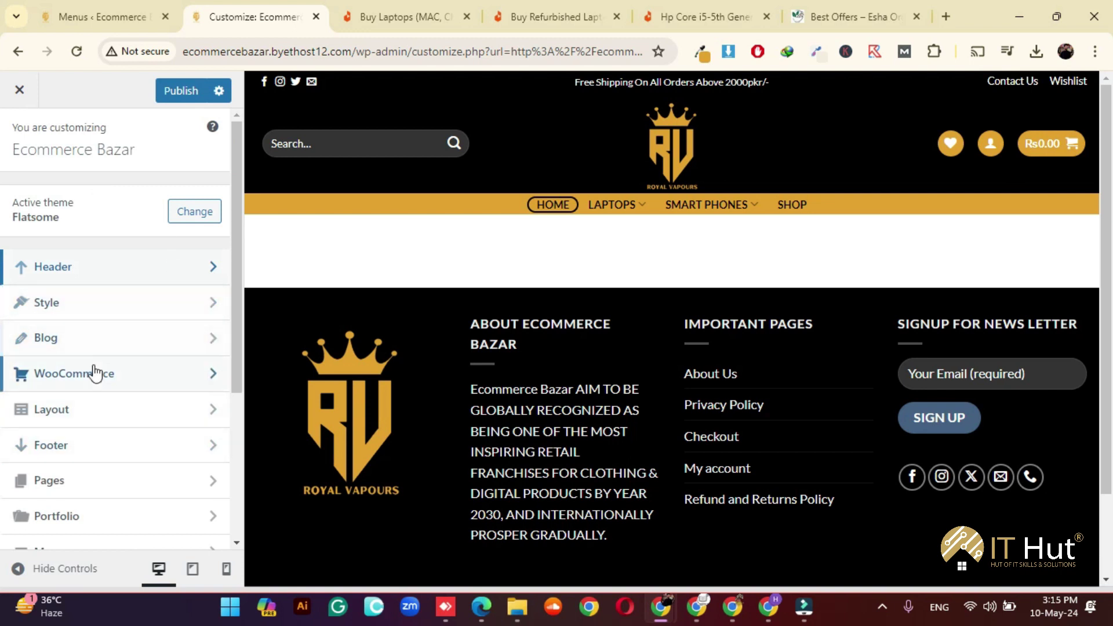
{"action": "scroll", "coordinate": [98, 406], "scroll_direction": "down", "scroll_amount": 4}
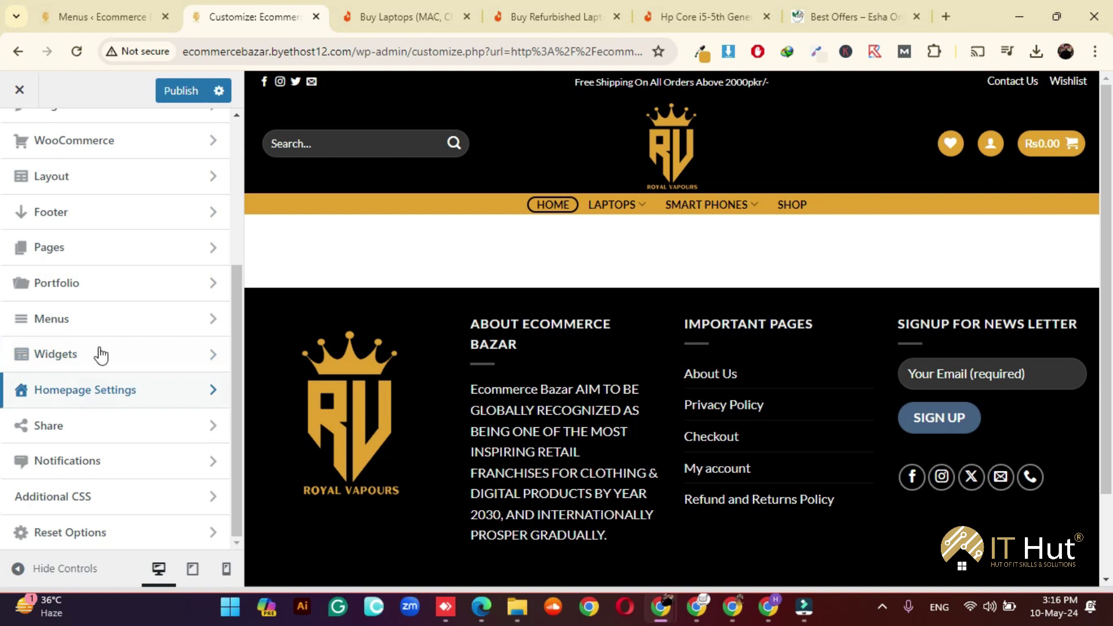
{"action": "scroll", "coordinate": [40, 176], "scroll_direction": "up", "scroll_amount": 4}
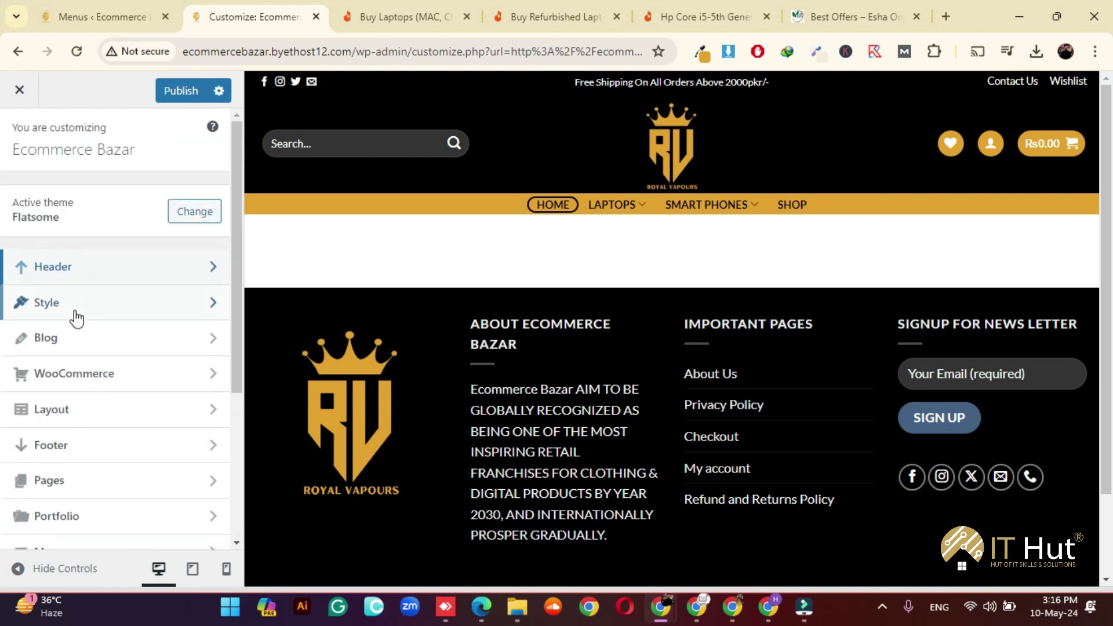
- Open the Dropdown Style settings of the site header
{"action": "scroll", "coordinate": [104, 308], "scroll_direction": "down", "scroll_amount": 3}
{"action": "scroll", "coordinate": [81, 189], "scroll_direction": "up", "scroll_amount": 3}
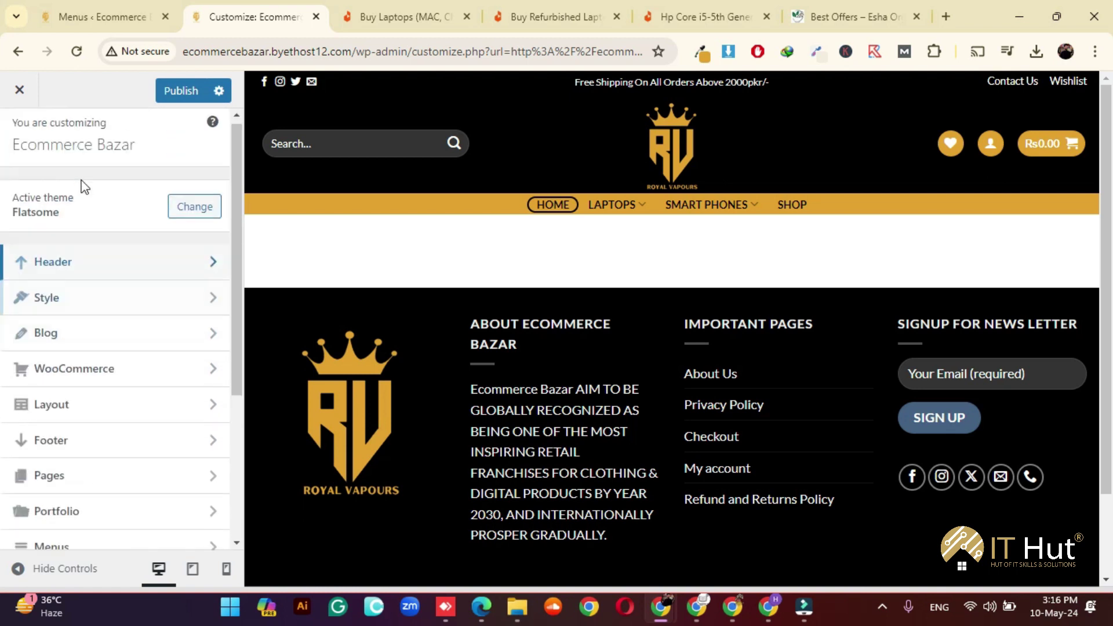
{"action": "left_click", "coordinate": [91, 272]}
{"action": "scroll", "coordinate": [104, 371], "scroll_direction": "down", "scroll_amount": 3}
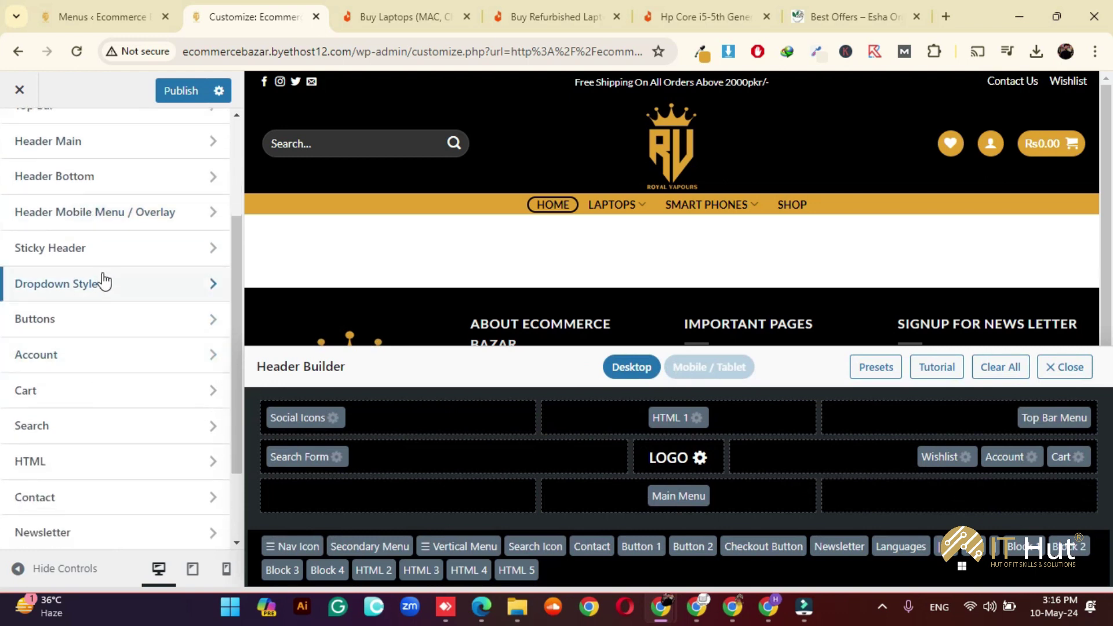
{"action": "left_click", "coordinate": [114, 287]}
{"action": "scroll", "coordinate": [134, 267], "scroll_direction": "down", "scroll_amount": 3}
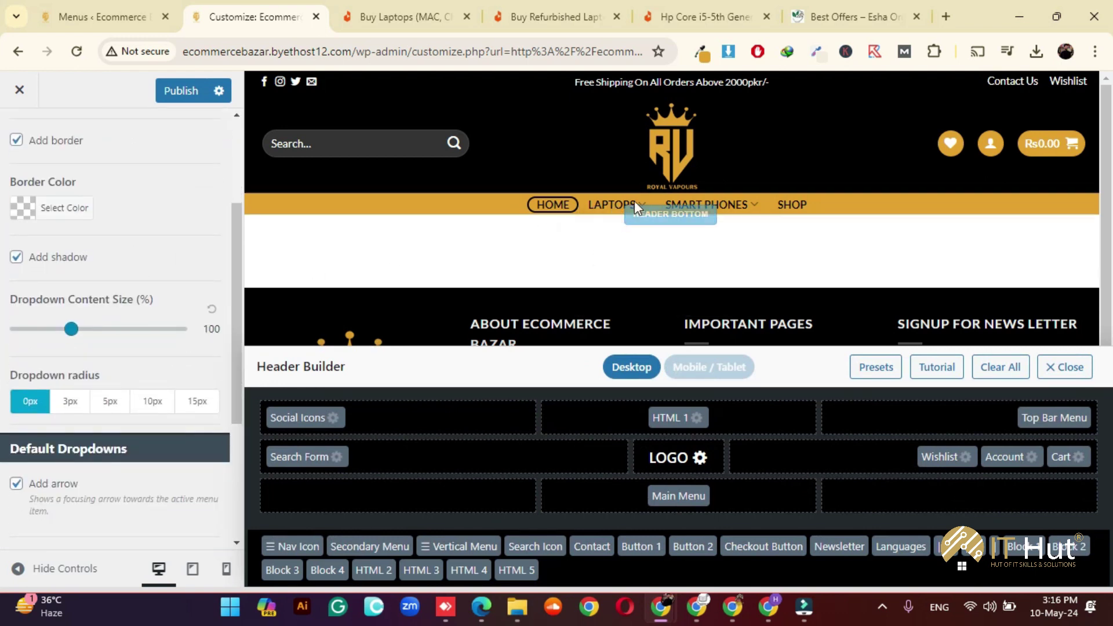
{"action": "scroll", "coordinate": [137, 224], "scroll_direction": "up", "scroll_amount": 3}
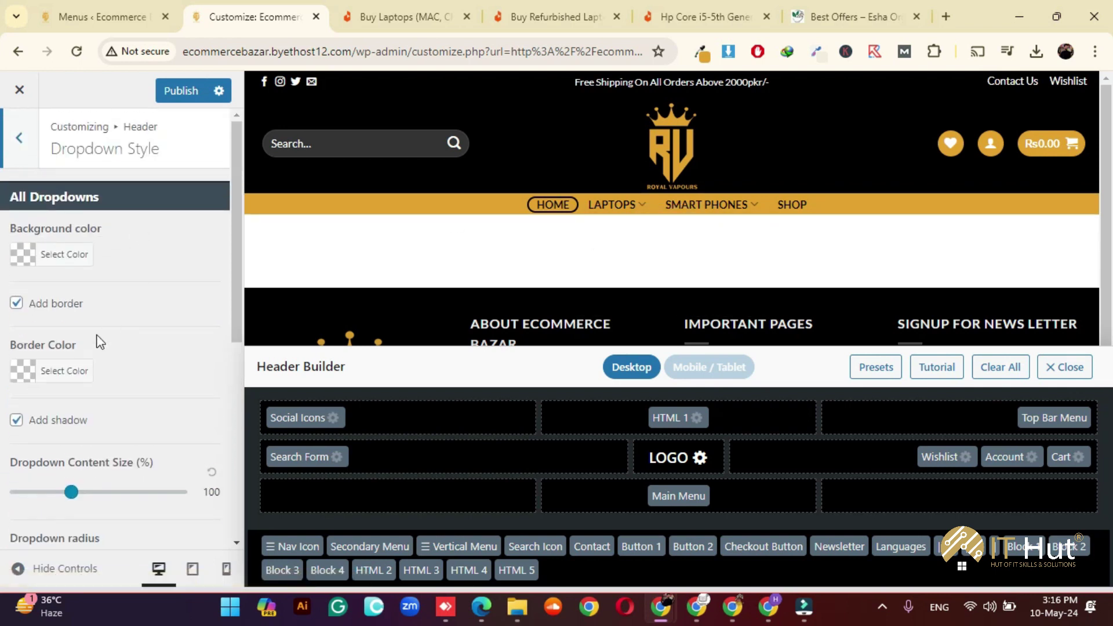
- Set the dropdown border color to black, #000000, and turn the border off and back on
{"action": "left_click", "coordinate": [65, 370]}
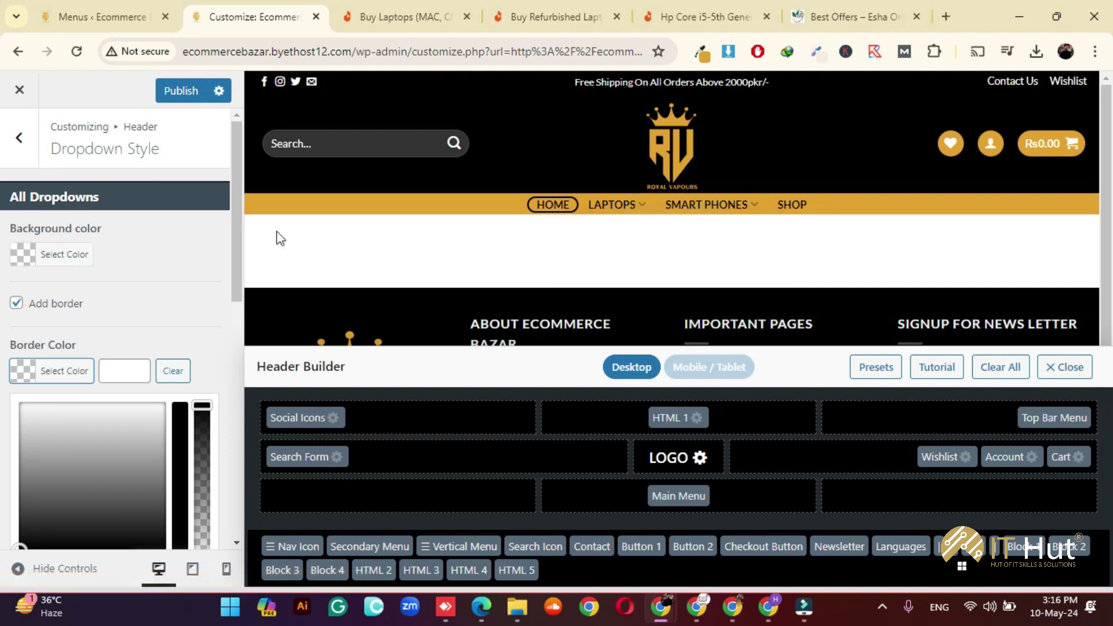
{"action": "scroll", "coordinate": [120, 336], "scroll_direction": "down", "scroll_amount": 2}
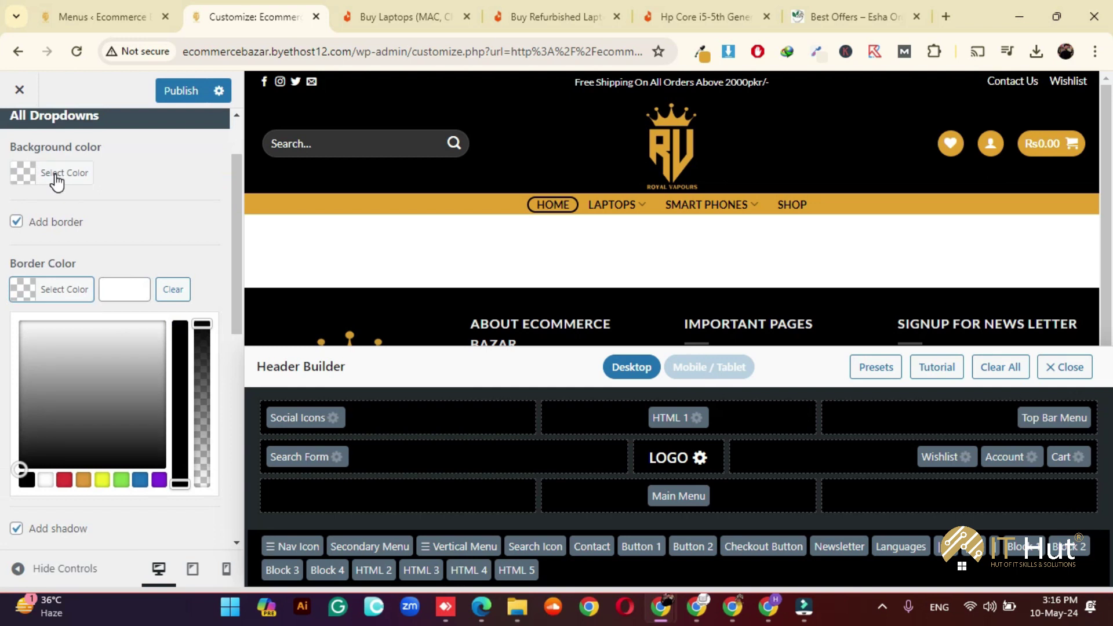
{"action": "left_click", "coordinate": [25, 476]}
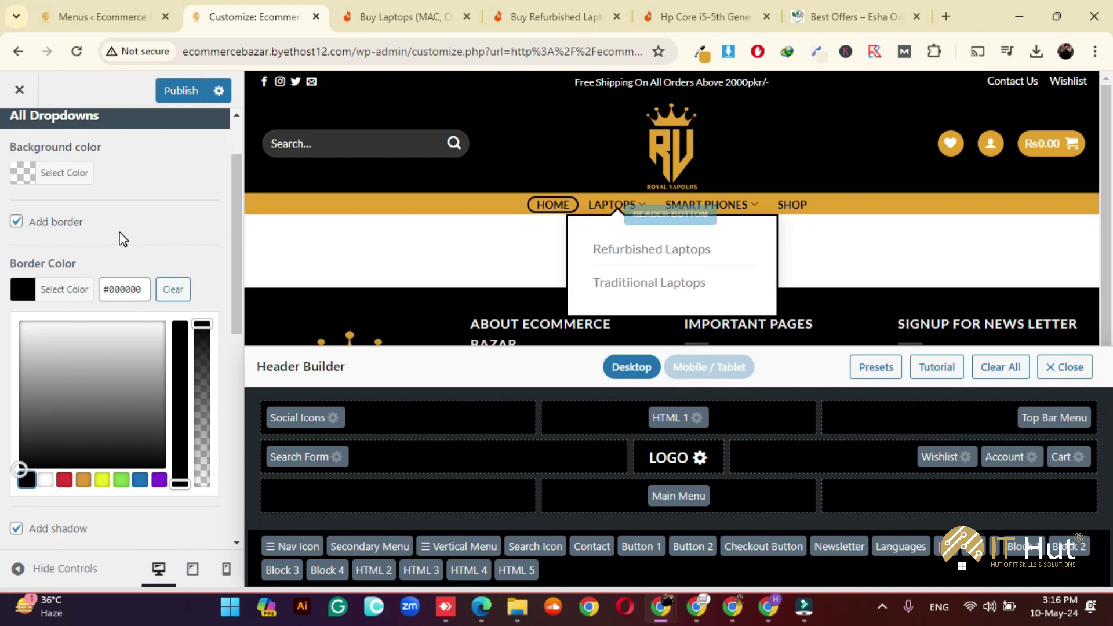
{"action": "left_click", "coordinate": [145, 256]}
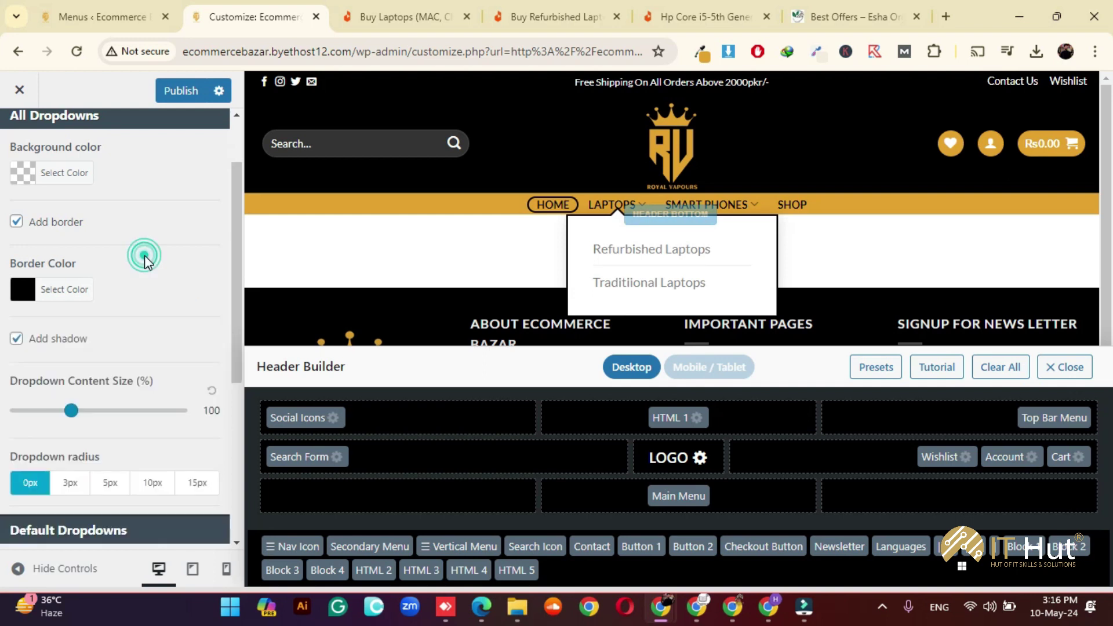
{"action": "left_click", "coordinate": [56, 222]}
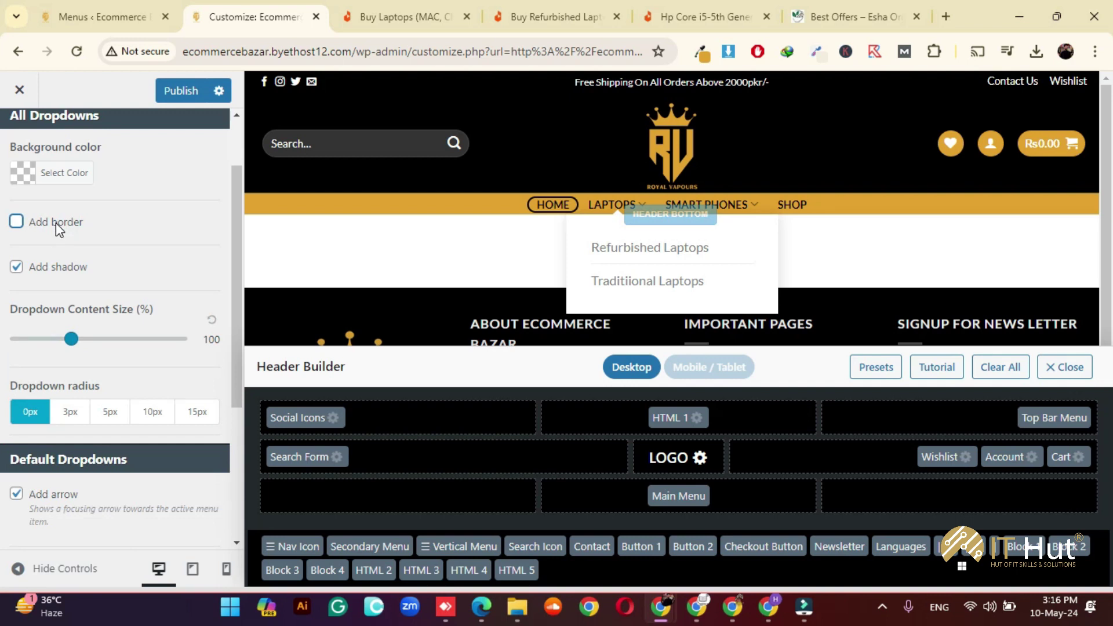
{"action": "left_click", "coordinate": [55, 223]}
- Reduce the dropdown content size to 92% and set the dropdown radius to 10px after trying 5px and 15px
{"action": "scroll", "coordinate": [146, 246], "scroll_direction": "down", "scroll_amount": 1}
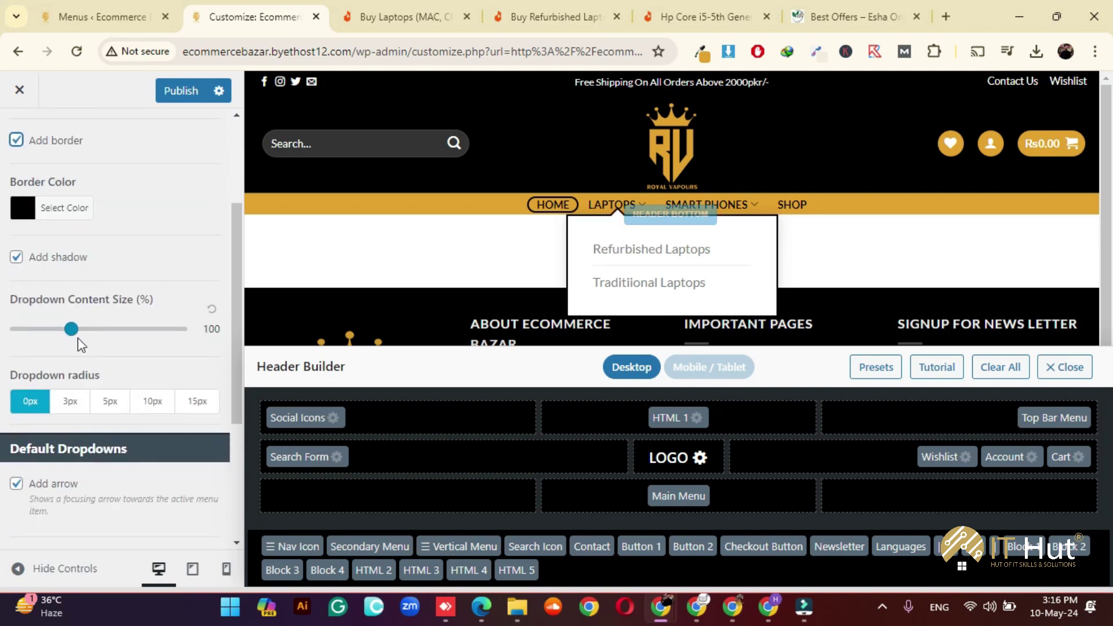
{"action": "left_click_drag", "start_coordinate": [72, 332], "coordinate": [64, 332]}
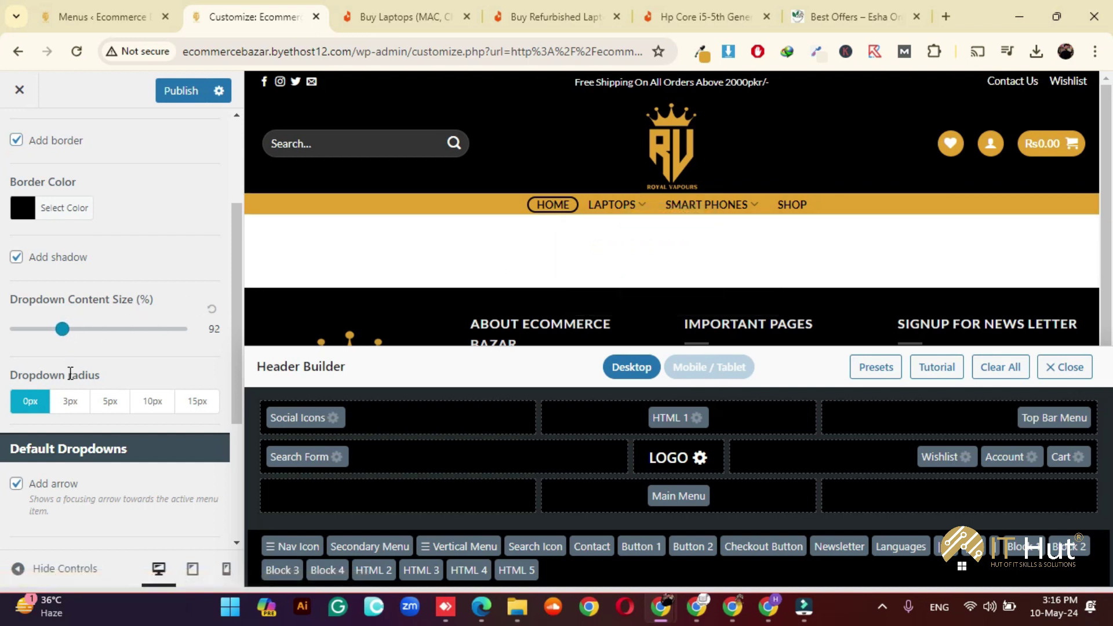
{"action": "left_click", "coordinate": [110, 403]}
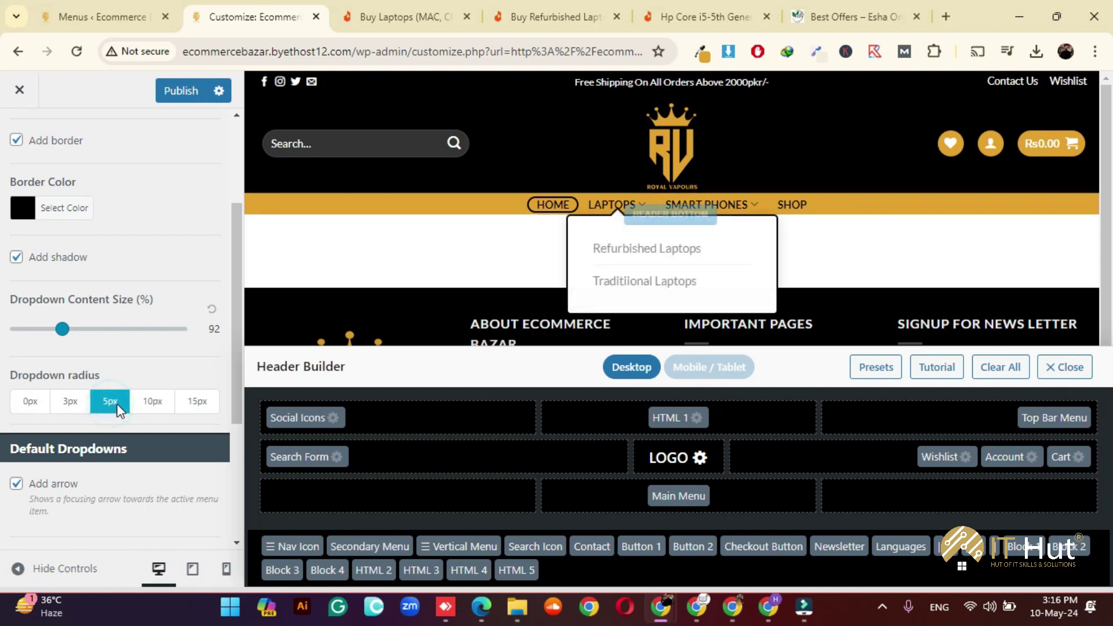
{"action": "left_click", "coordinate": [154, 403]}
{"action": "left_click", "coordinate": [195, 402]}
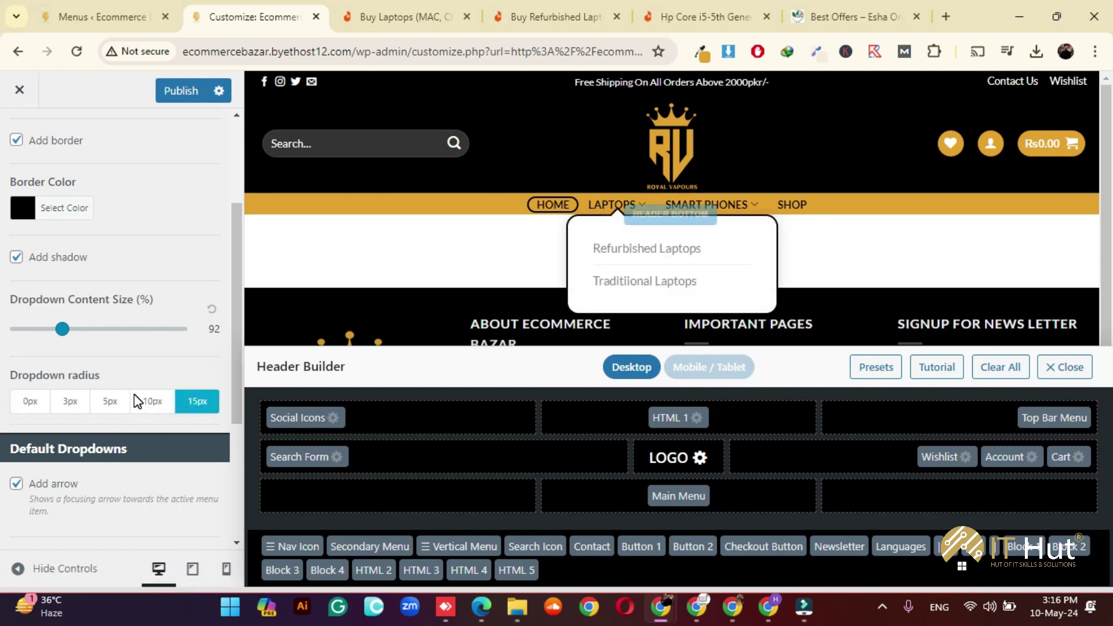
{"action": "left_click", "coordinate": [114, 401]}
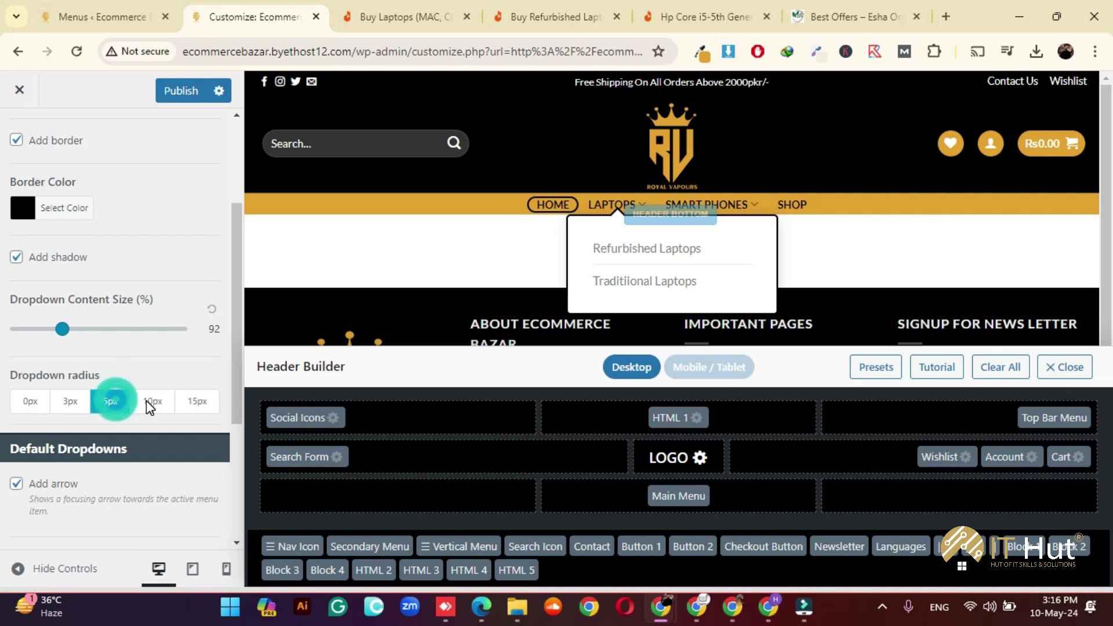
{"action": "left_click", "coordinate": [162, 407]}
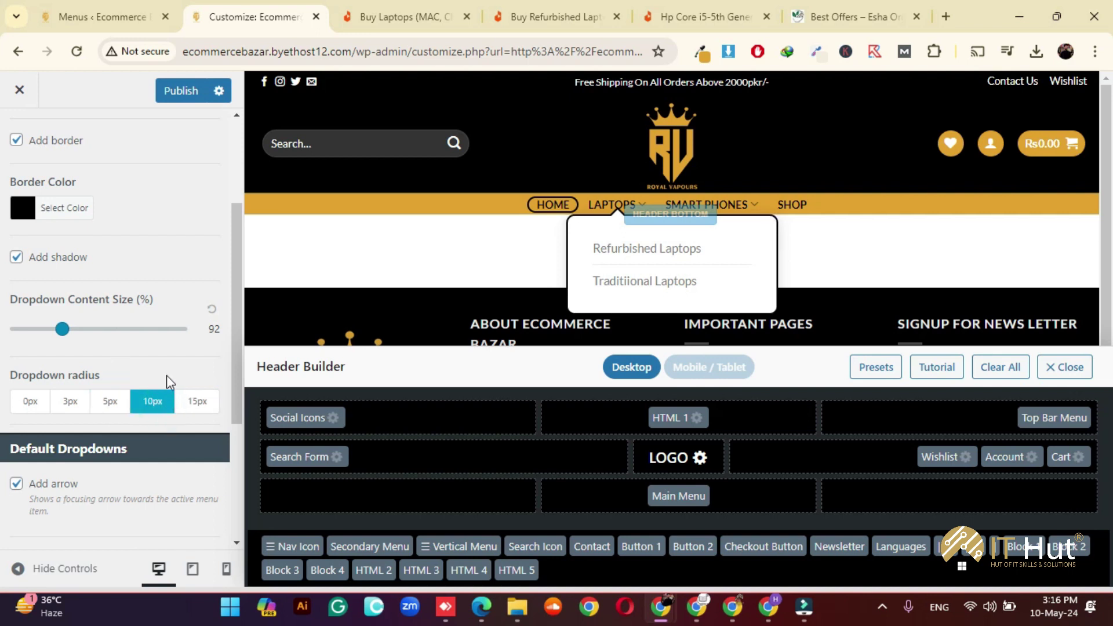
- Set the background color of all dropdowns to black, #000000, after trying #e3a128
{"action": "scroll", "coordinate": [120, 433], "scroll_direction": "down", "scroll_amount": 3}
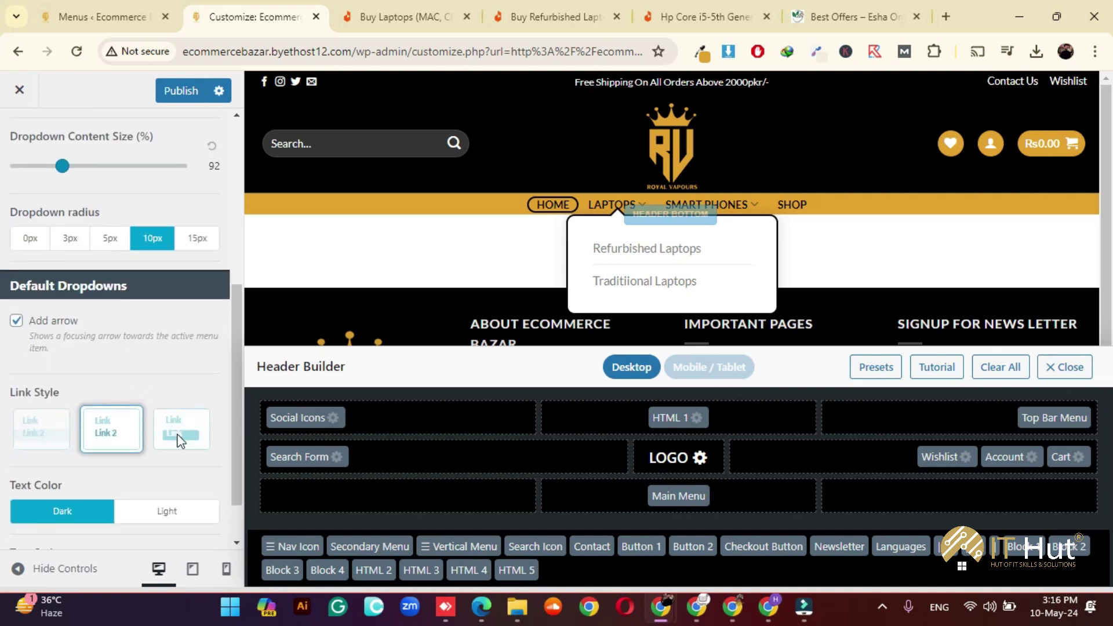
{"action": "scroll", "coordinate": [173, 447], "scroll_direction": "down", "scroll_amount": 1}
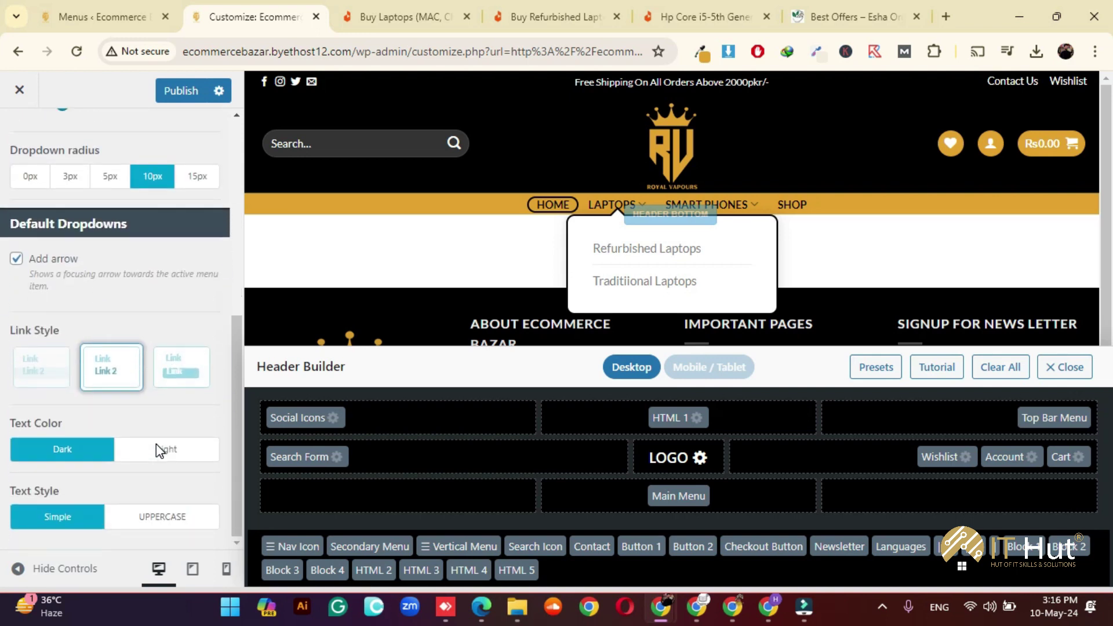
{"action": "scroll", "coordinate": [150, 439], "scroll_direction": "up", "scroll_amount": 7}
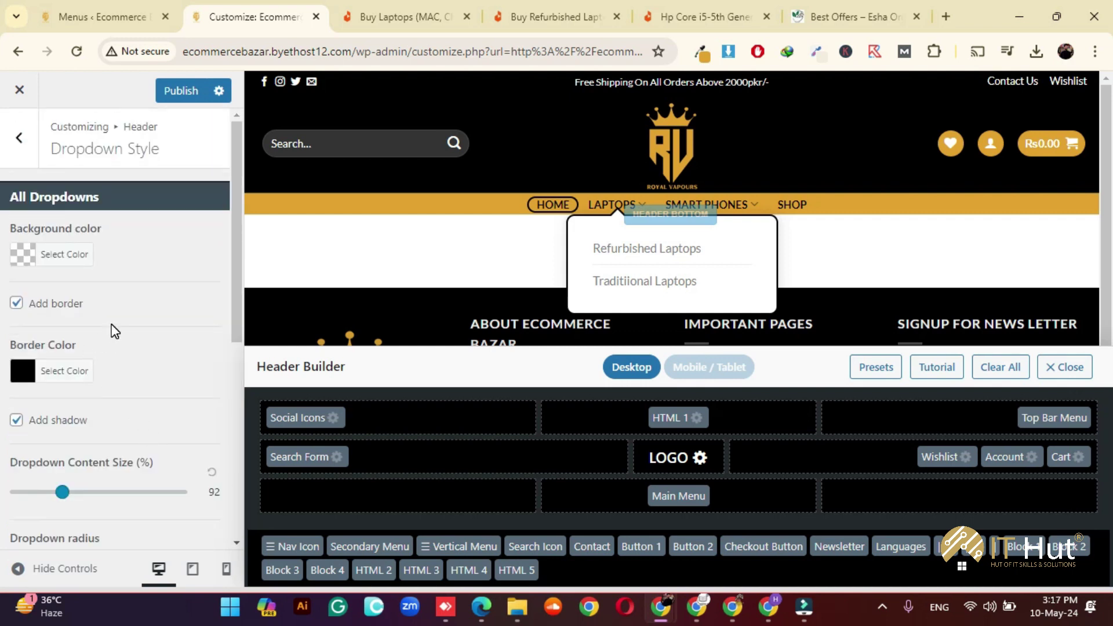
{"action": "left_click", "coordinate": [69, 254]}
{"action": "left_click", "coordinate": [122, 254]}
{"action": "type", "text": "e3a128"}
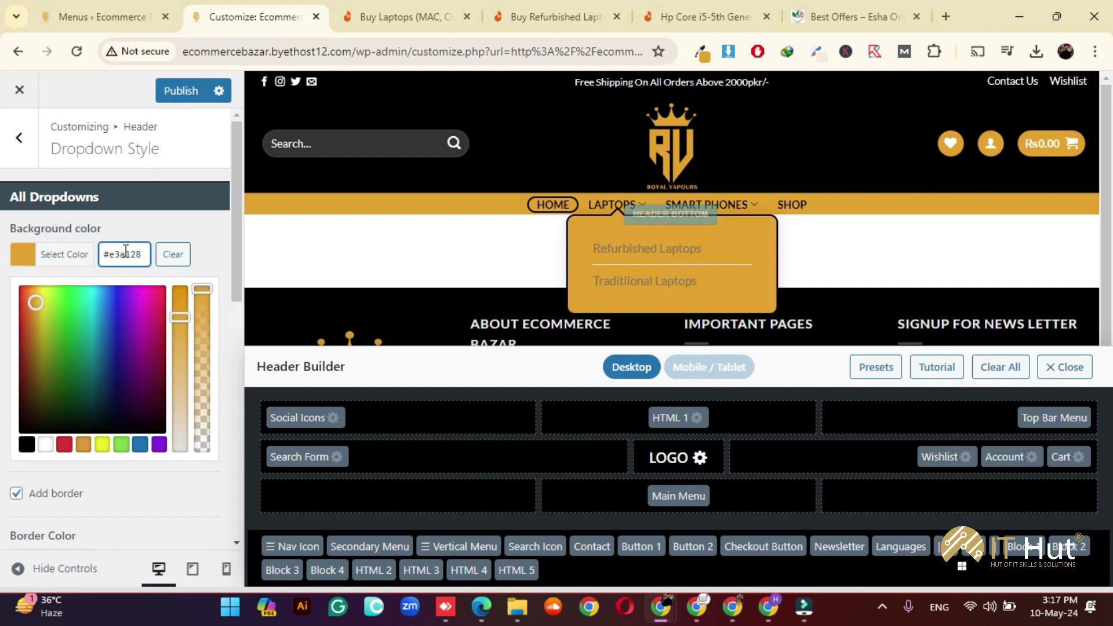
{"action": "left_click", "coordinate": [26, 445]}
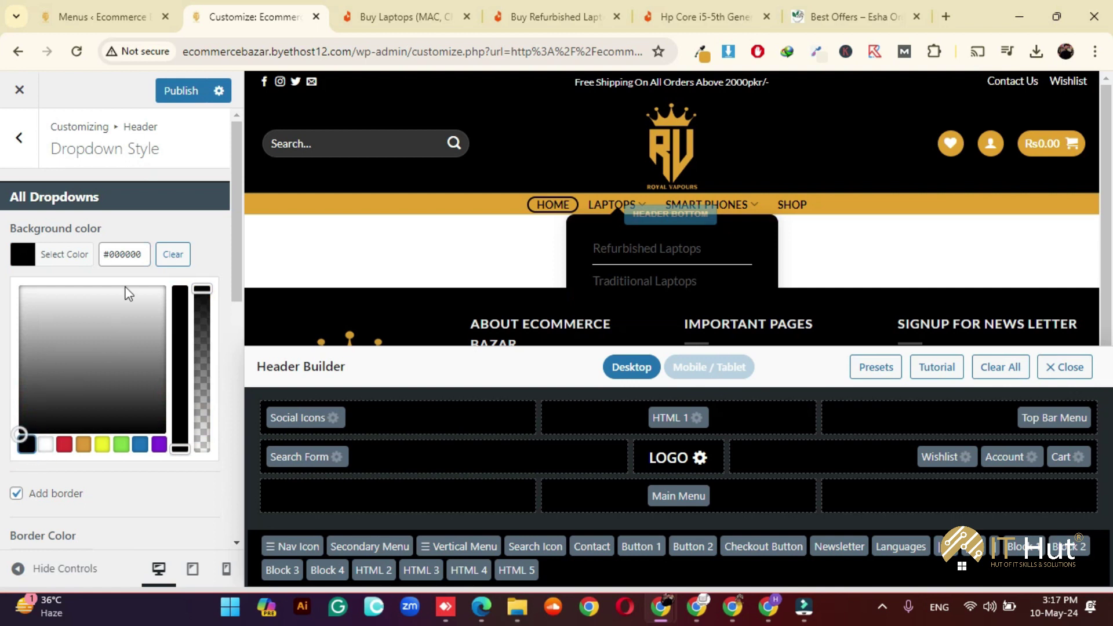
{"action": "left_click", "coordinate": [141, 215]}
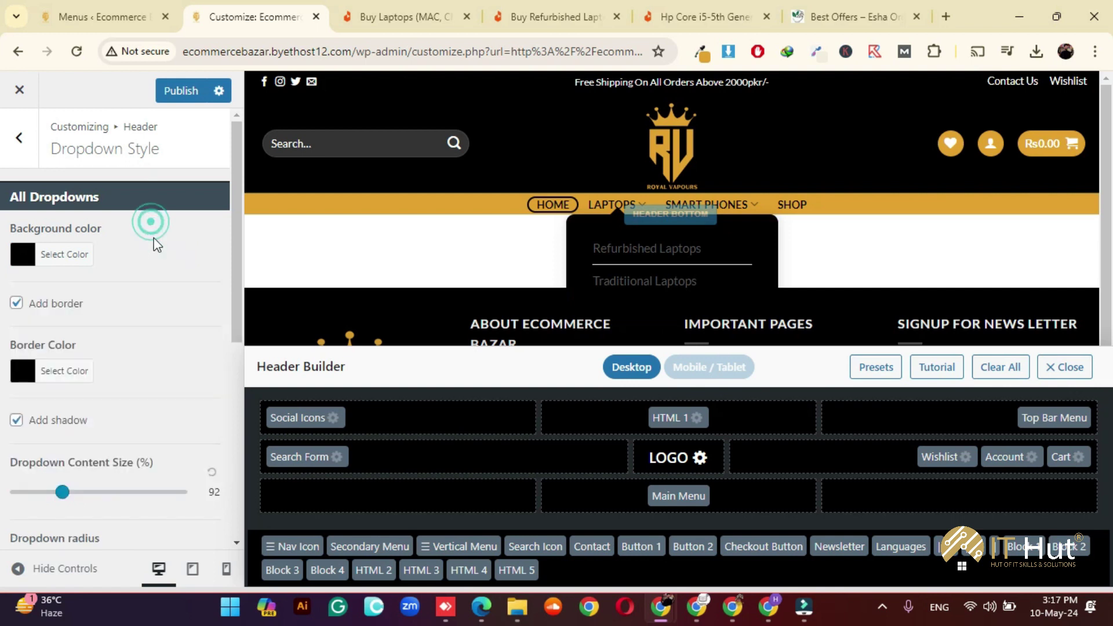
- Set the dropdown border color to #e3a128 and the text color of the default dropdowns to Light
{"action": "left_click", "coordinate": [53, 377]}
{"action": "left_click", "coordinate": [121, 371]}
{"action": "type", "text": "#e3a128"}
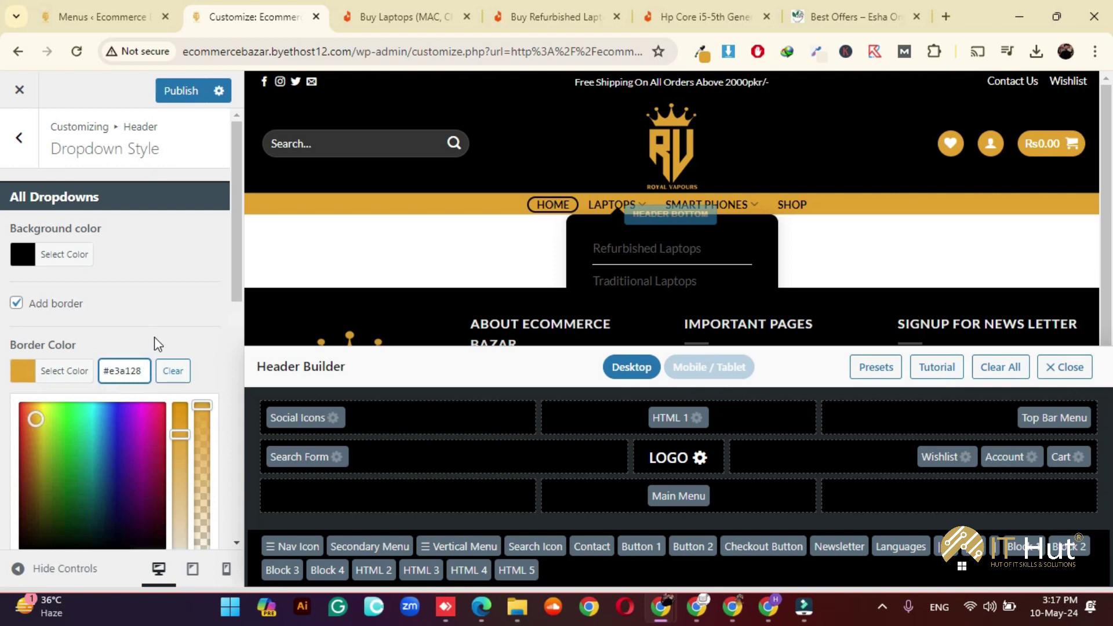
{"action": "left_click", "coordinate": [161, 342]}
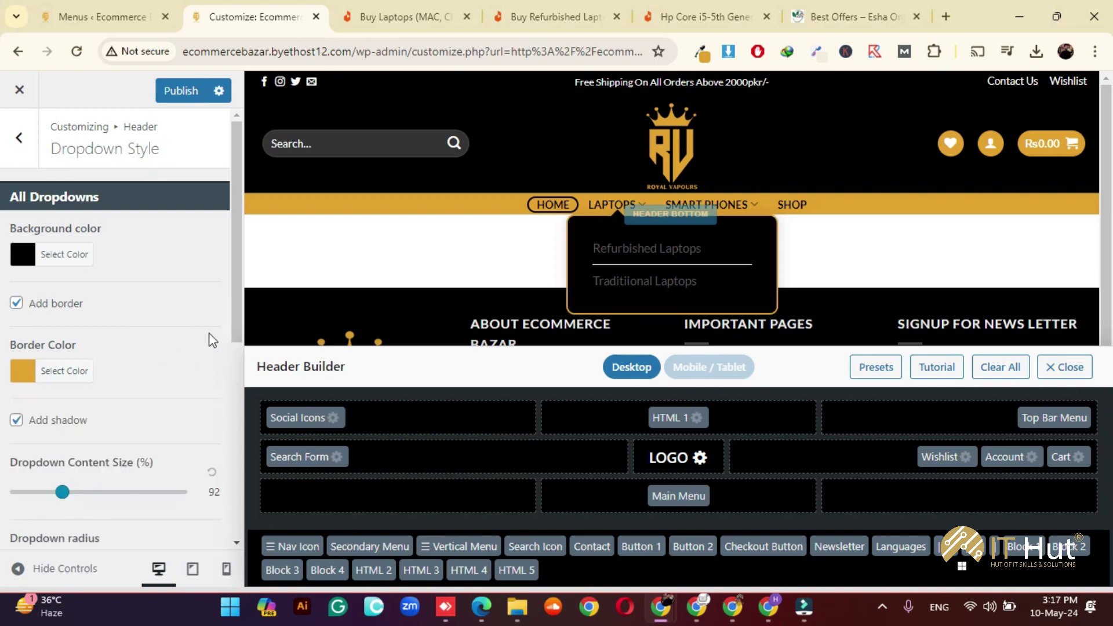
{"action": "scroll", "coordinate": [145, 411], "scroll_direction": "down", "scroll_amount": 7}
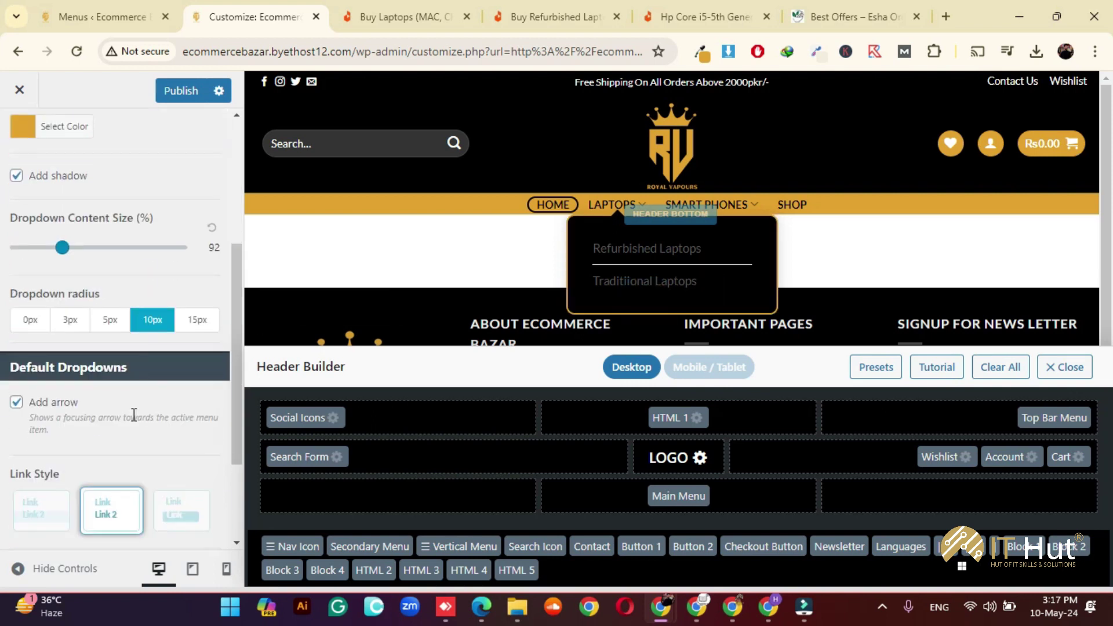
{"action": "left_click", "coordinate": [165, 452]}
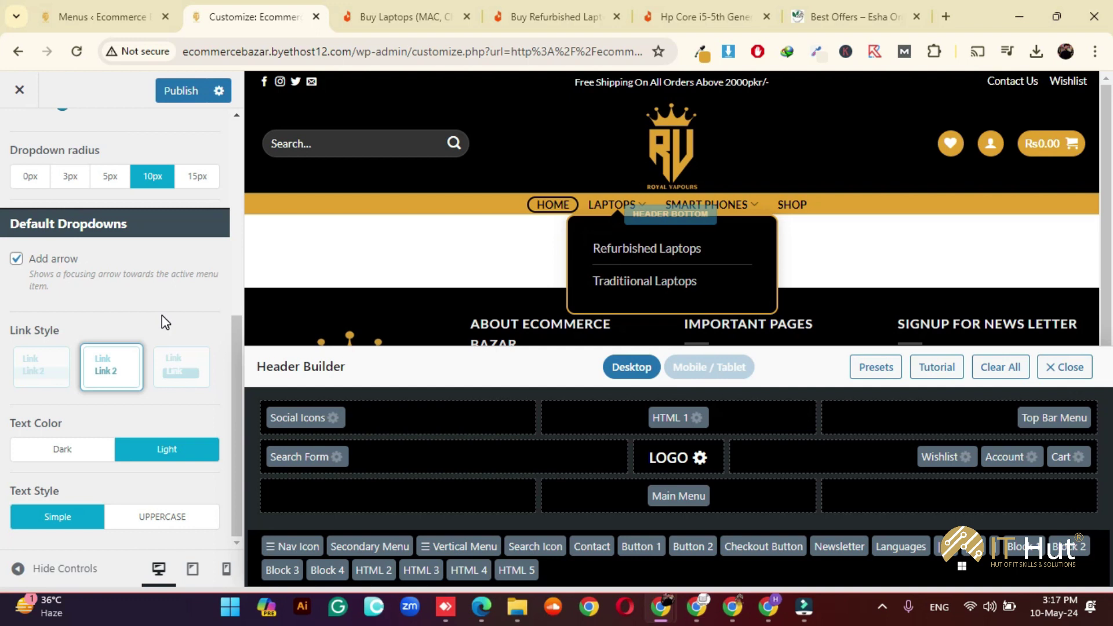
- Make the black dropdown background slightly transparent with rgba(0,0,0,0.82)
{"action": "scroll", "coordinate": [141, 390], "scroll_direction": "up", "scroll_amount": 6}
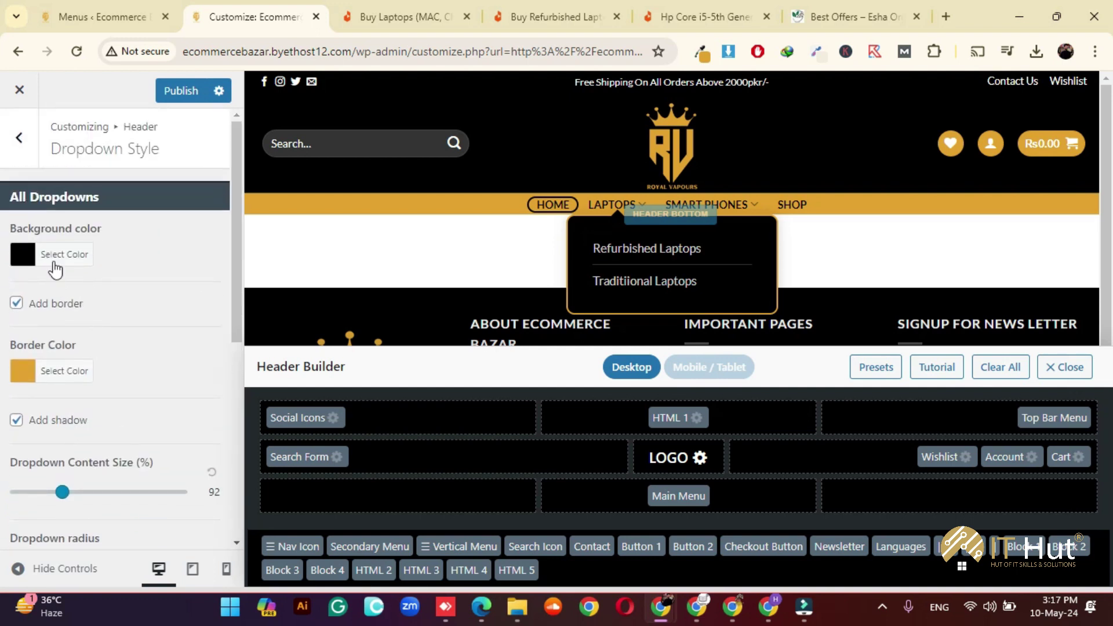
{"action": "left_click", "coordinate": [54, 254]}
{"action": "left_click_drag", "start_coordinate": [202, 290], "coordinate": [205, 351]}
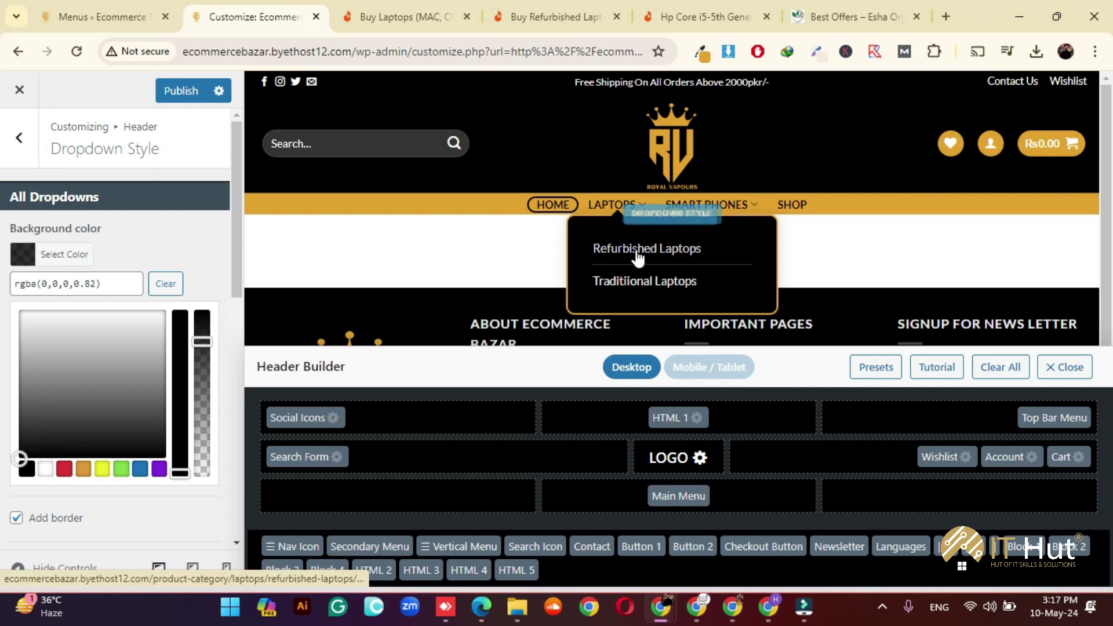
{"action": "left_click", "coordinate": [178, 241]}
{"action": "scroll", "coordinate": [168, 324], "scroll_direction": "down", "scroll_amount": 8}
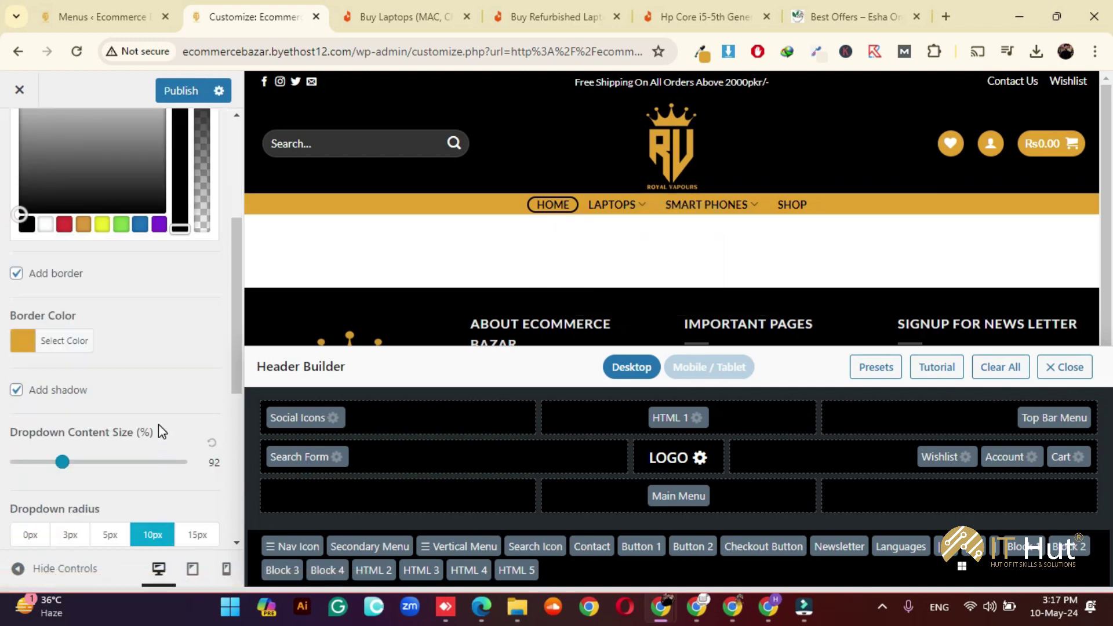
{"action": "left_click", "coordinate": [172, 418]}
- Try the first link style for the default dropdowns, choose the third one with the filled highlight, and preview it on the Laptops dropdown
{"action": "scroll", "coordinate": [116, 441], "scroll_direction": "down", "scroll_amount": 2}
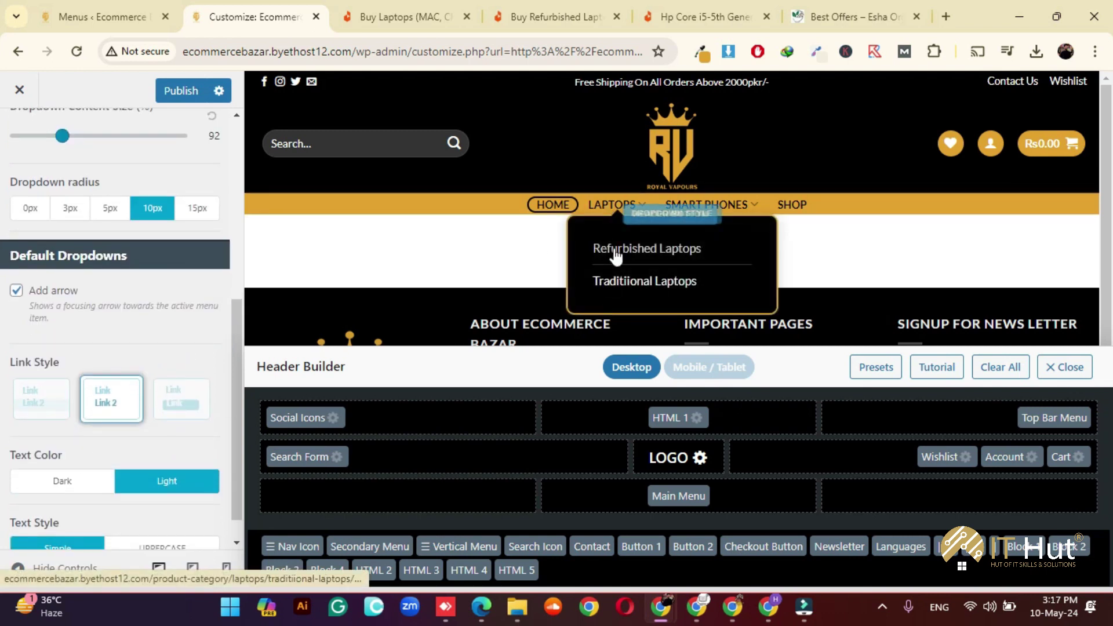
{"action": "left_click", "coordinate": [42, 406]}
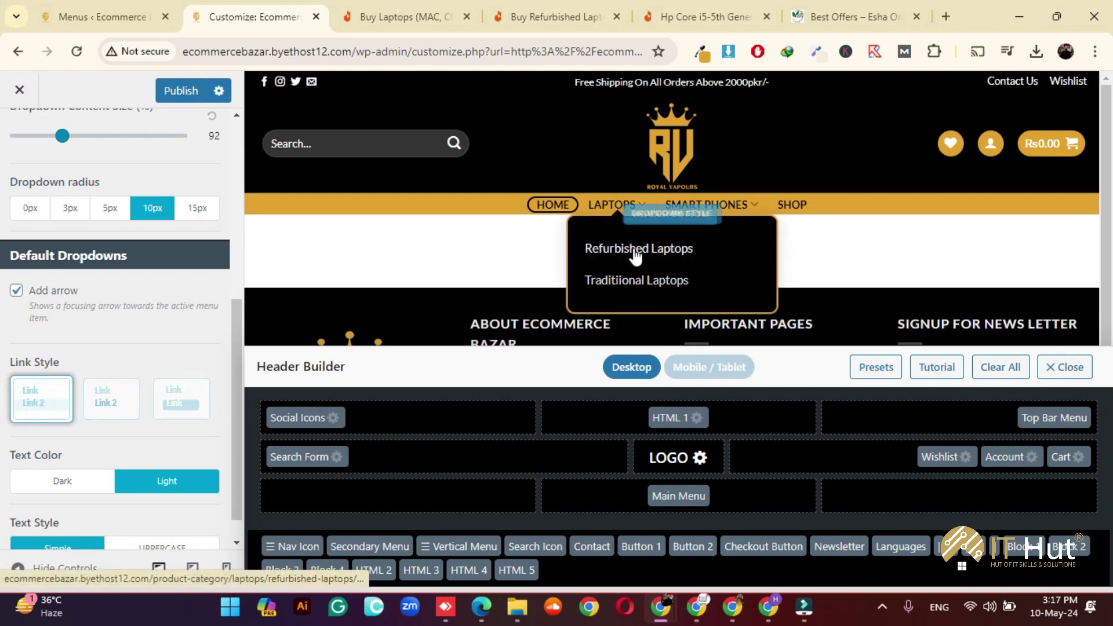
{"action": "left_click", "coordinate": [183, 400]}
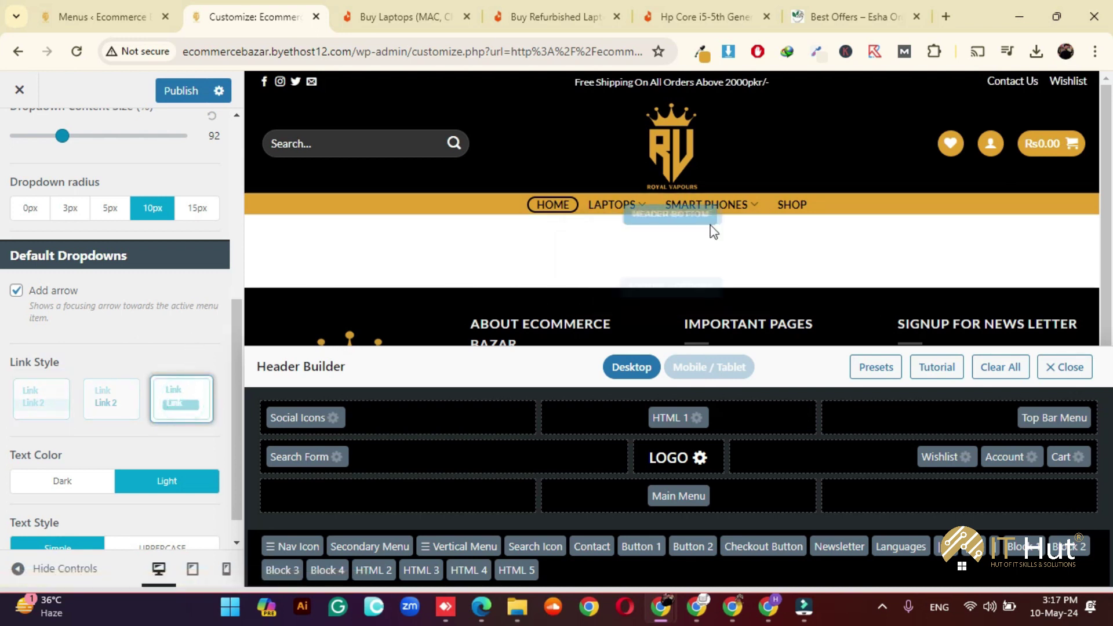
{"action": "mouse_move", "coordinate": [609, 206]}
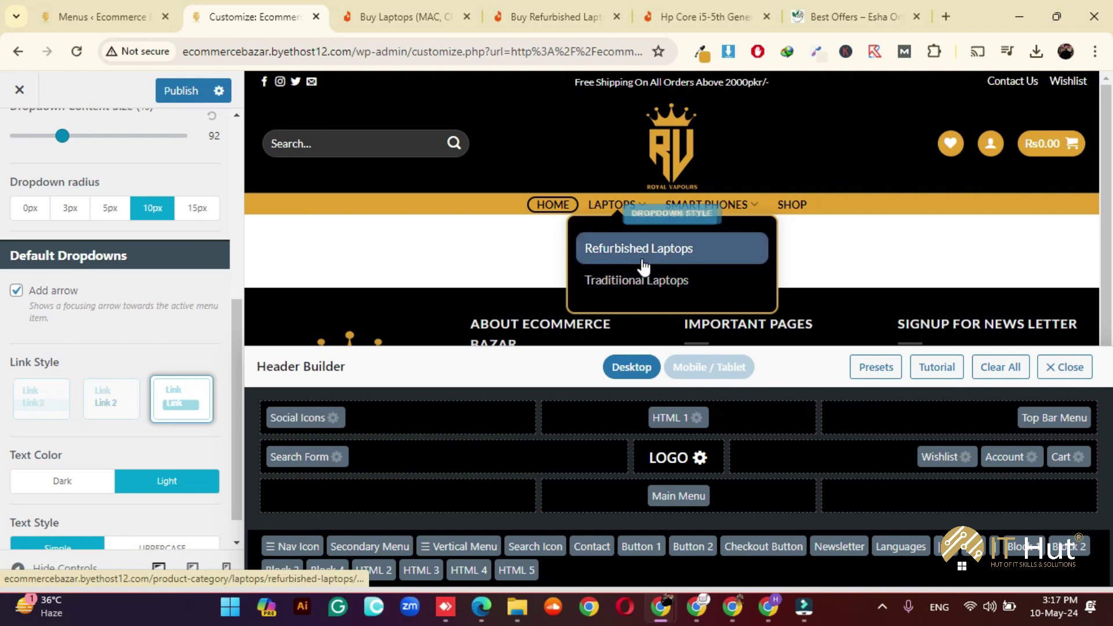
{"action": "scroll", "coordinate": [748, 255], "scroll_direction": "down", "scroll_amount": 2}
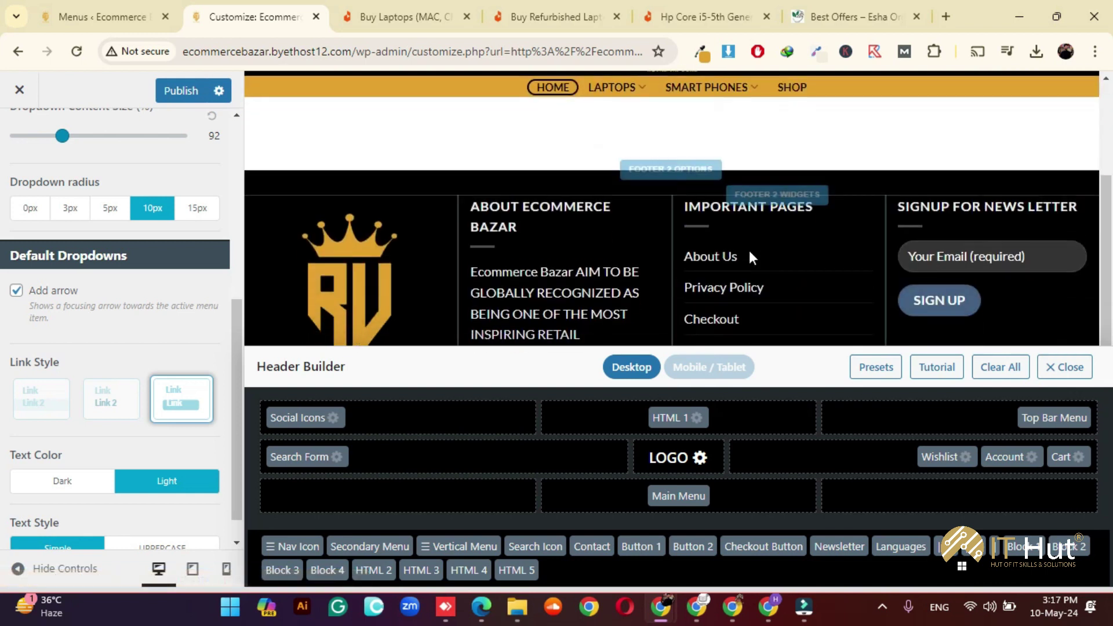
{"action": "scroll", "coordinate": [749, 250], "scroll_direction": "up", "scroll_amount": 2}
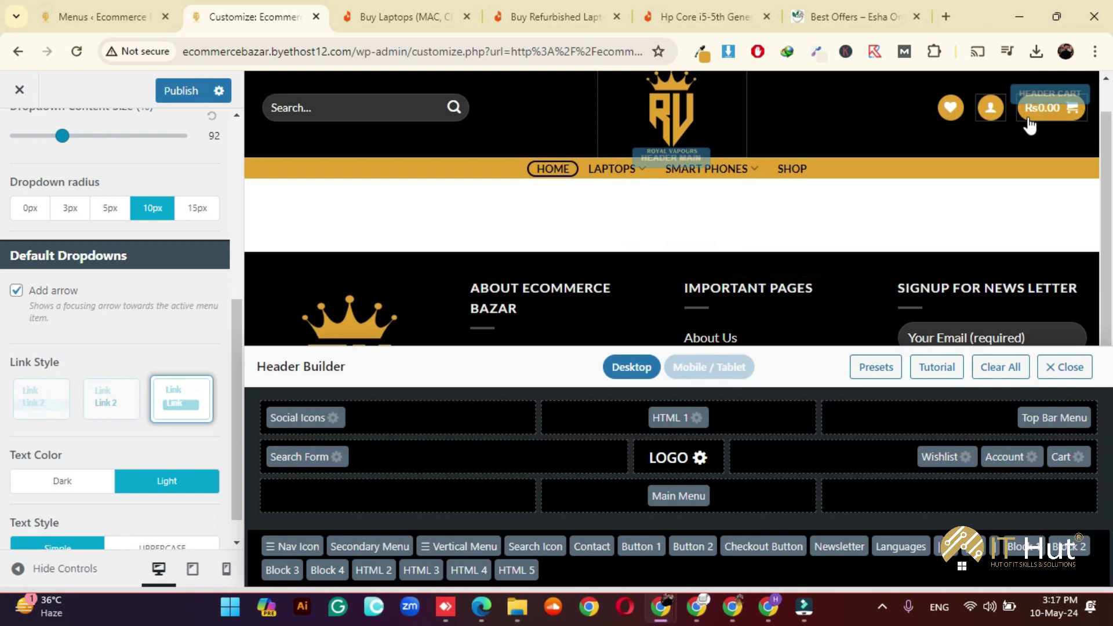
{"action": "scroll", "coordinate": [72, 176], "scroll_direction": "up", "scroll_amount": 5}
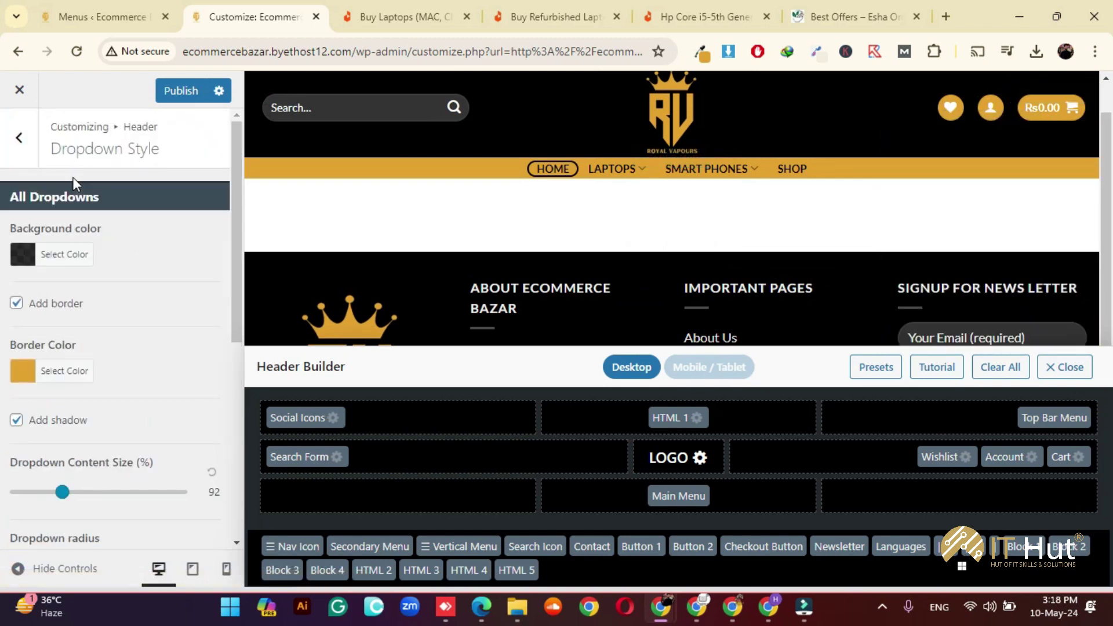
- Leave the header's dropdown settings and open the theme's Colors settings under Style
{"action": "left_click", "coordinate": [16, 152]}
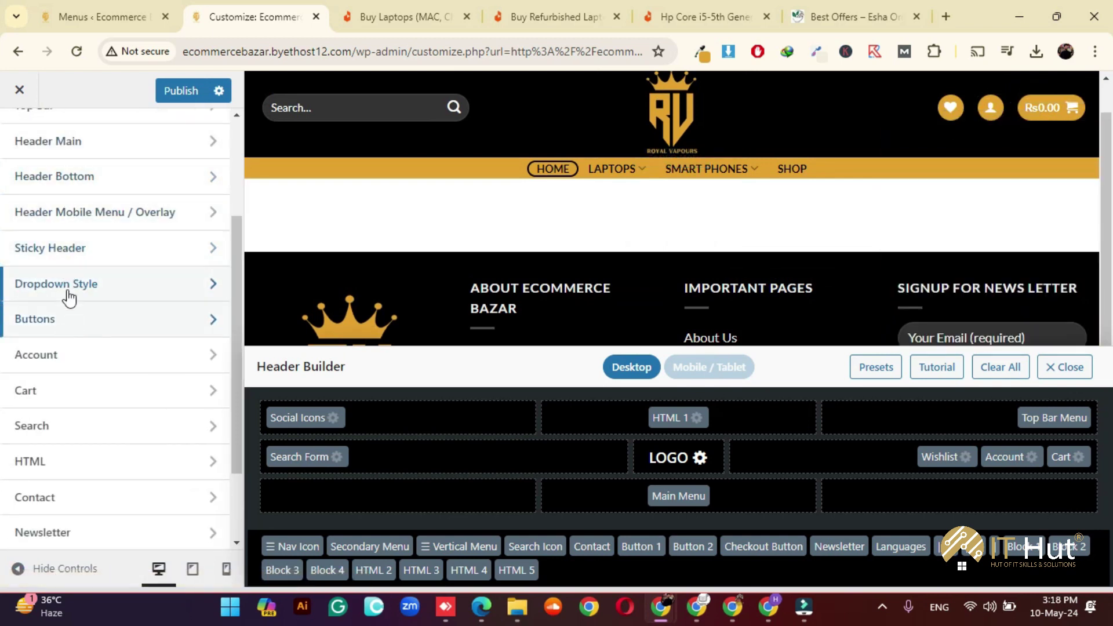
{"action": "scroll", "coordinate": [34, 164], "scroll_direction": "up", "scroll_amount": 3}
{"action": "scroll", "coordinate": [68, 224], "scroll_direction": "down", "scroll_amount": 3}
{"action": "scroll", "coordinate": [64, 205], "scroll_direction": "up", "scroll_amount": 3}
{"action": "left_click", "coordinate": [19, 137]}
{"action": "left_click", "coordinate": [76, 302]}
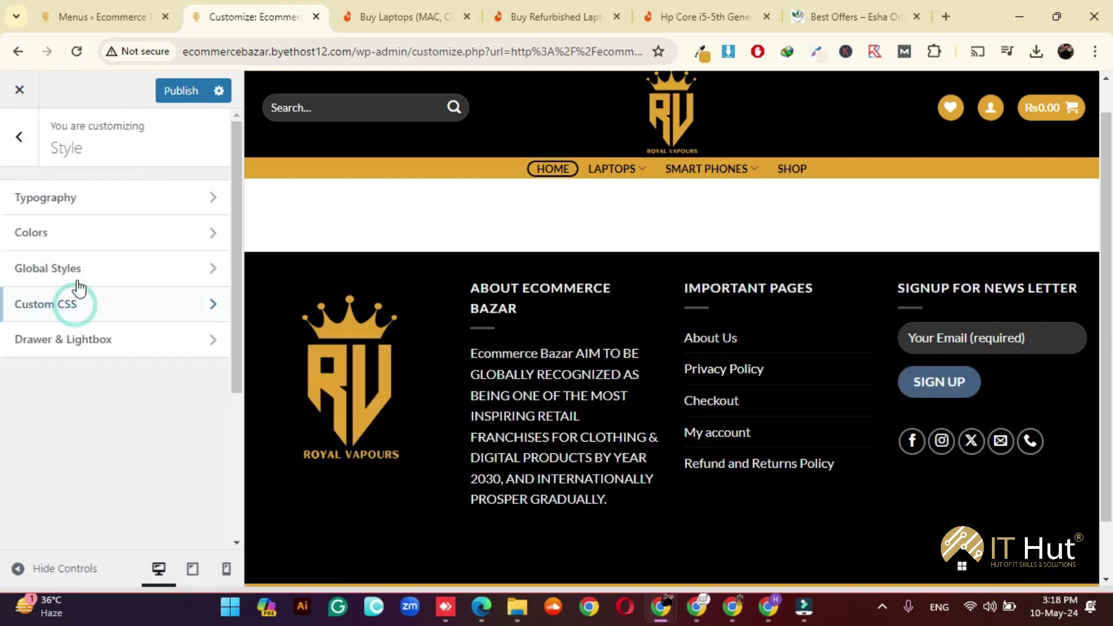
{"action": "left_click", "coordinate": [78, 244]}
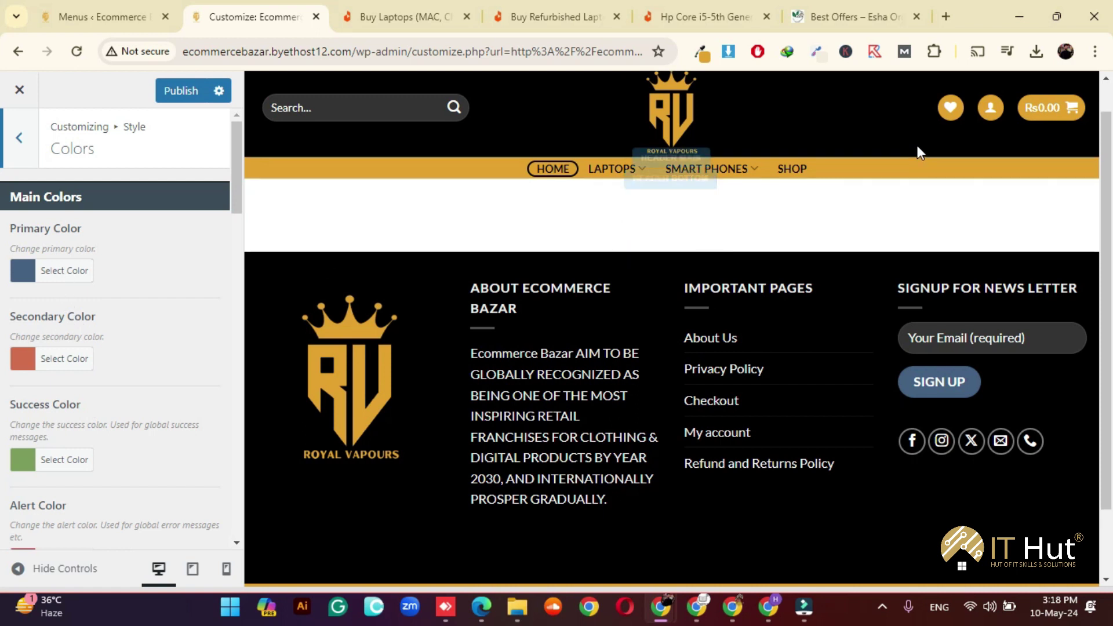
- Set the theme's primary color to the copied gold and preview it on the Laptops dropdown, newsletter sign-up button and cart
{"action": "mouse_move", "coordinate": [616, 170]}
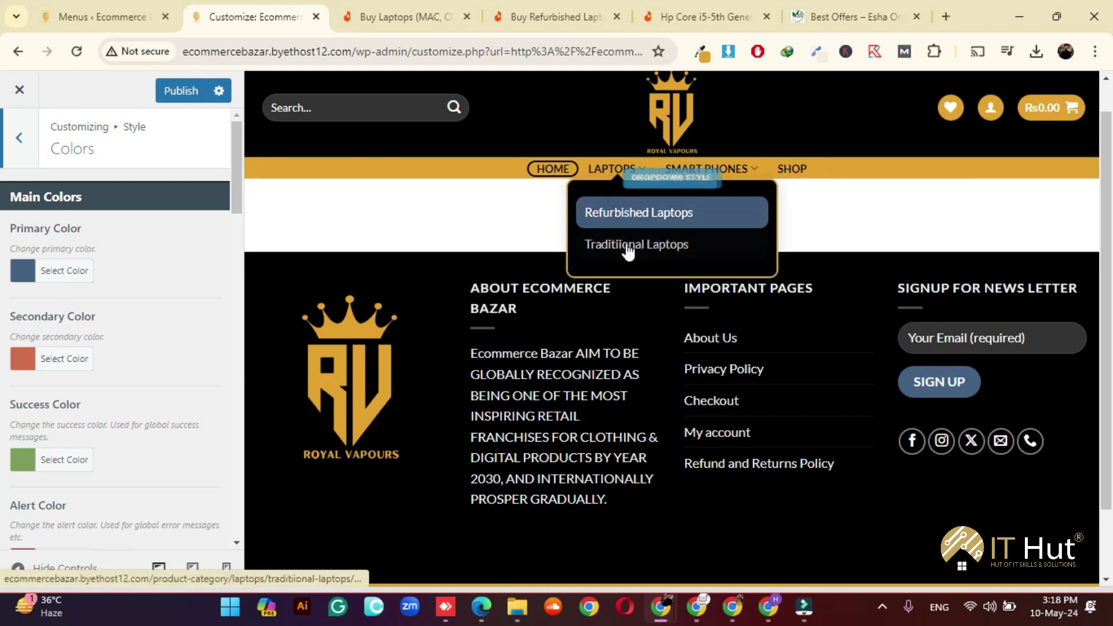
{"action": "left_click", "coordinate": [76, 276]}
{"action": "double_click", "coordinate": [141, 282]}
{"action": "key", "text": "ctrl+v"}
{"action": "left_click", "coordinate": [154, 239]}
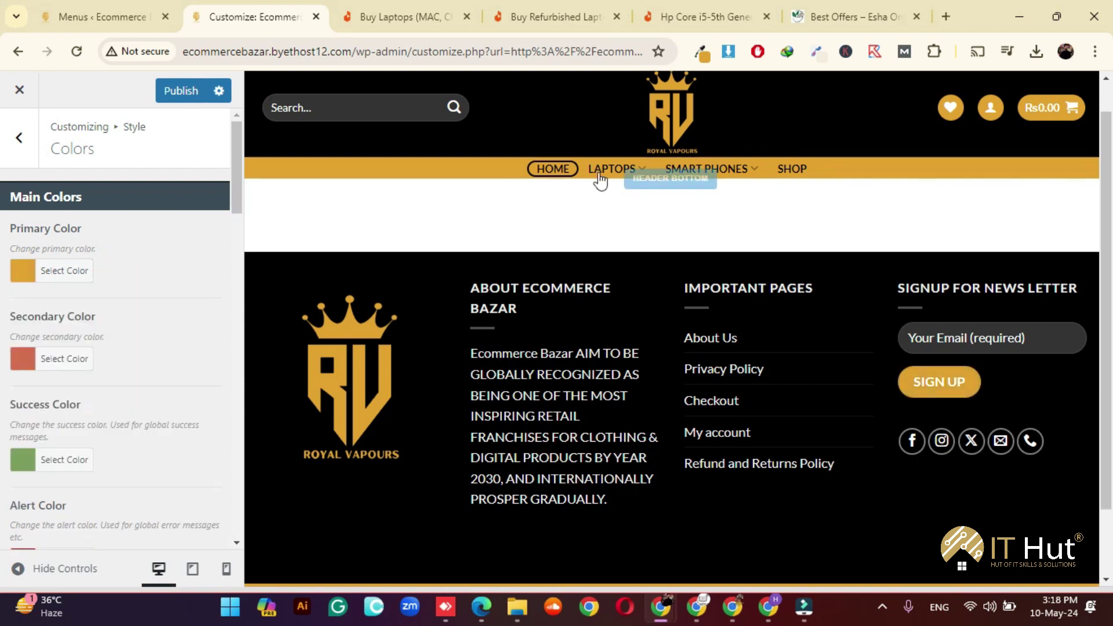
{"action": "mouse_move", "coordinate": [614, 170]}
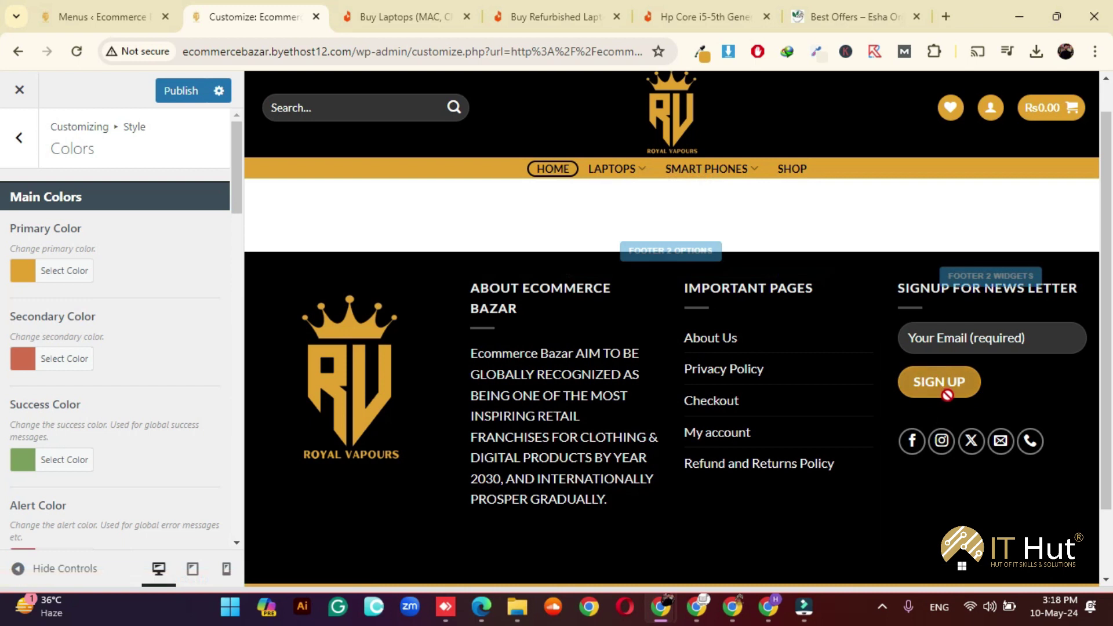
{"action": "mouse_move", "coordinate": [1044, 109]}
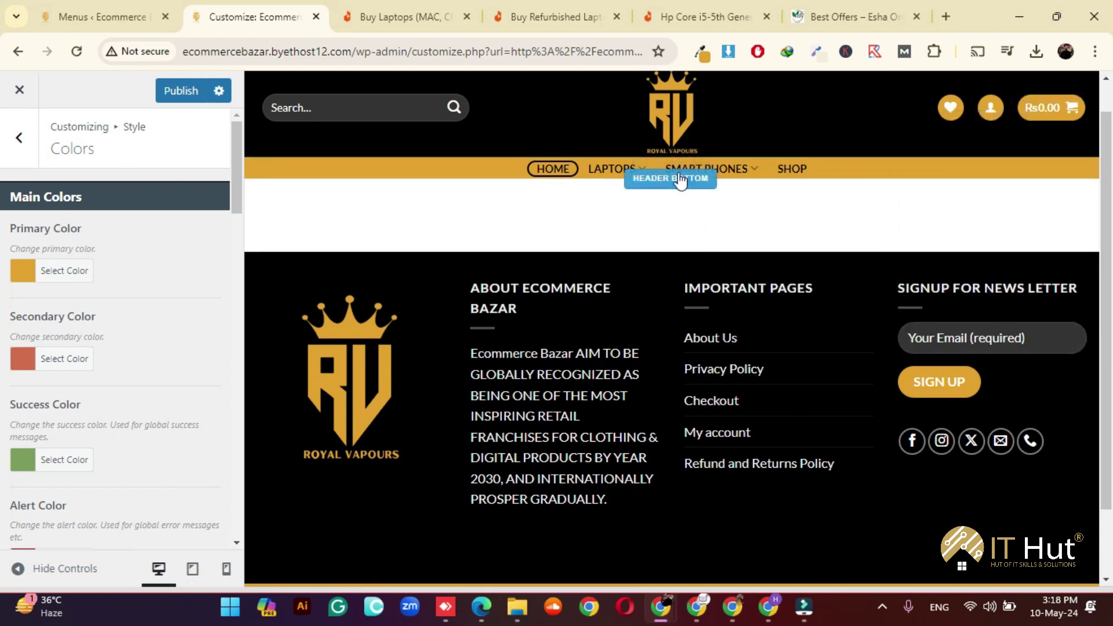
- Publish the customizer changes and close the customizer to return to the store's front page
{"action": "scroll", "coordinate": [549, 258], "scroll_direction": "up", "scroll_amount": 1}
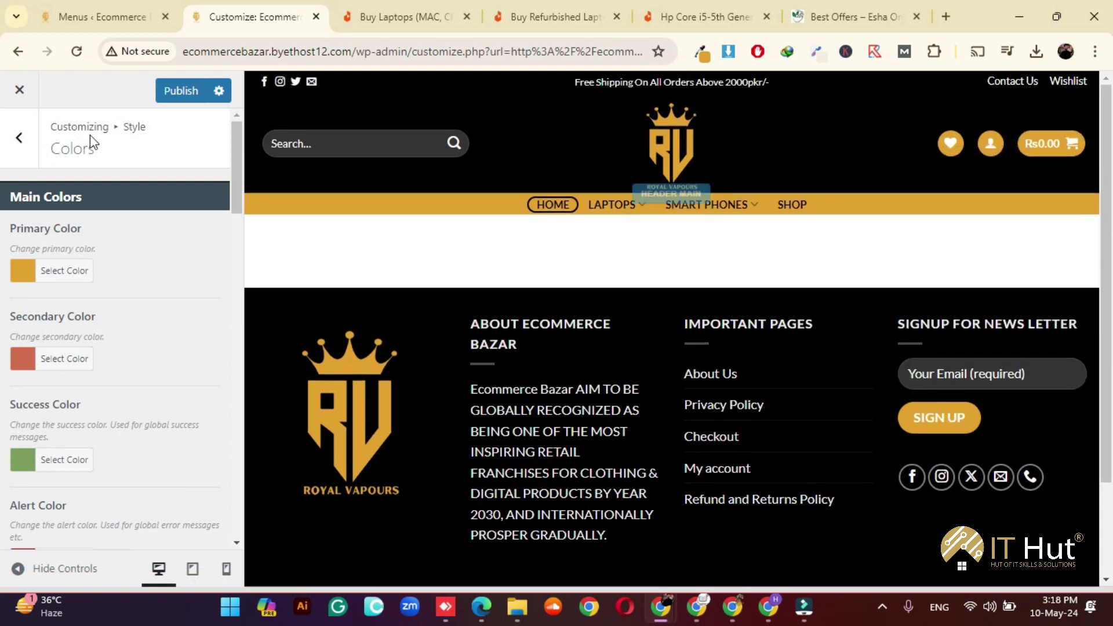
{"action": "left_click", "coordinate": [19, 137]}
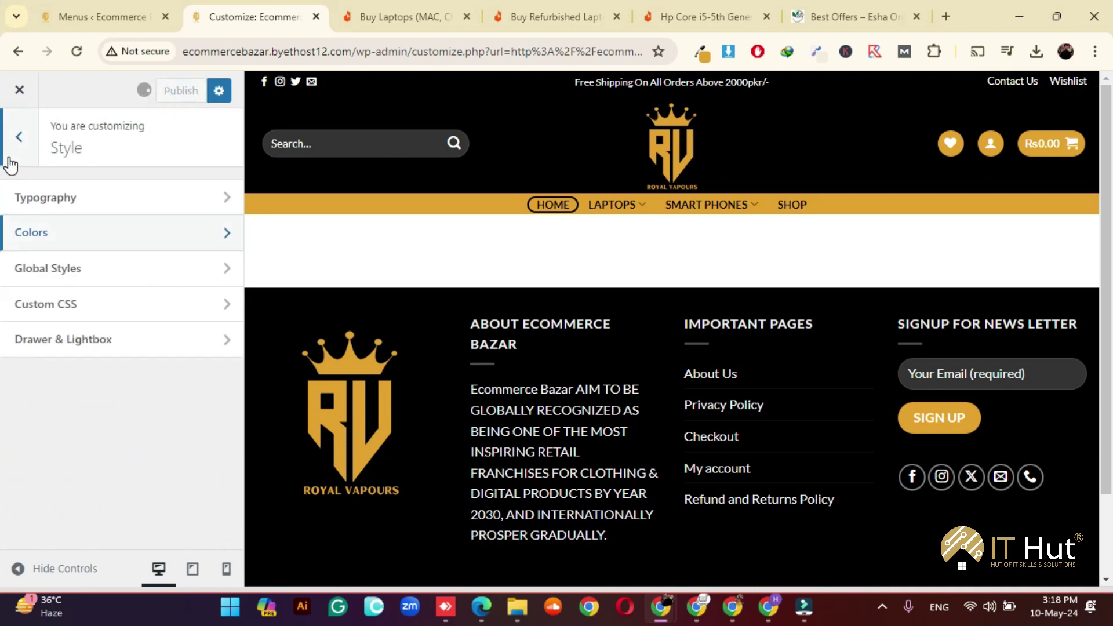
{"action": "left_click", "coordinate": [10, 161]}
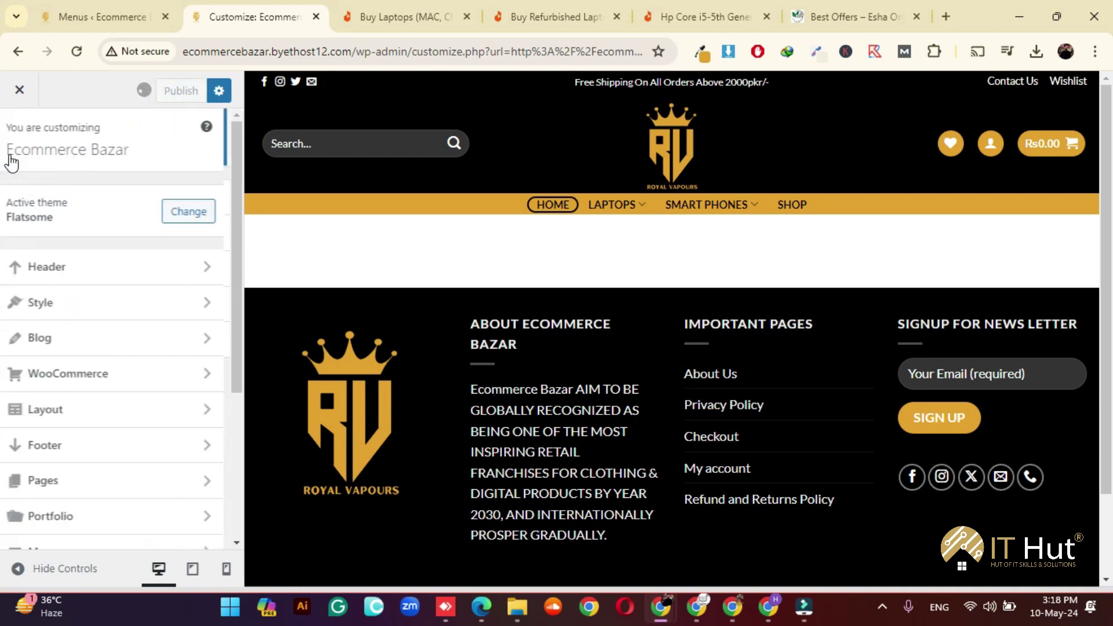
{"action": "left_click", "coordinate": [26, 92]}
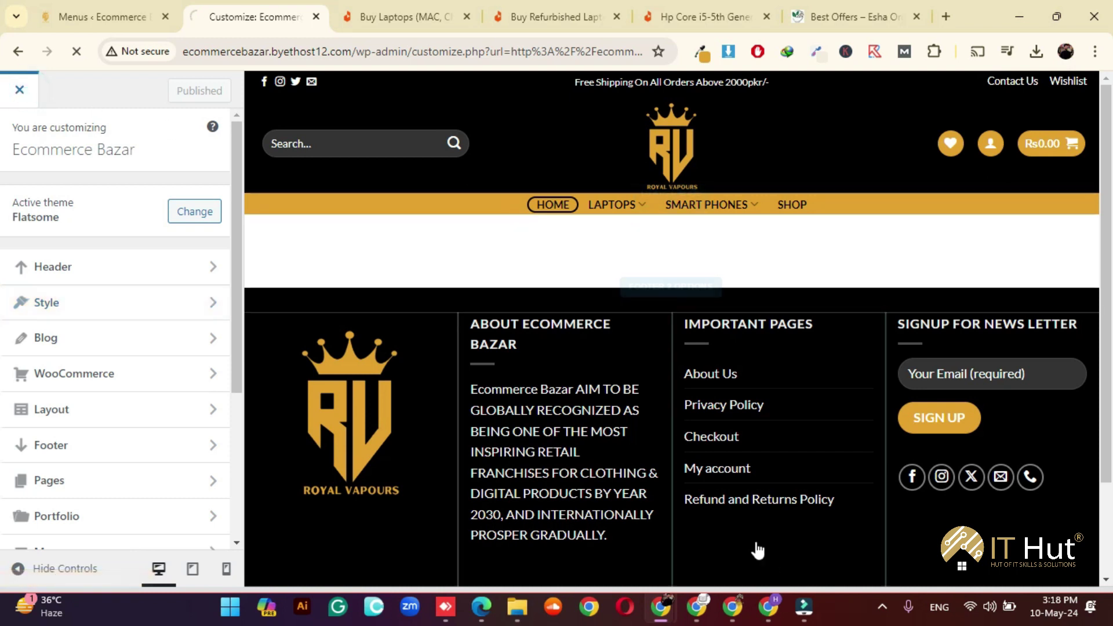
{"action": "left_click", "coordinate": [882, 606]}
{"action": "left_click", "coordinate": [882, 606]}
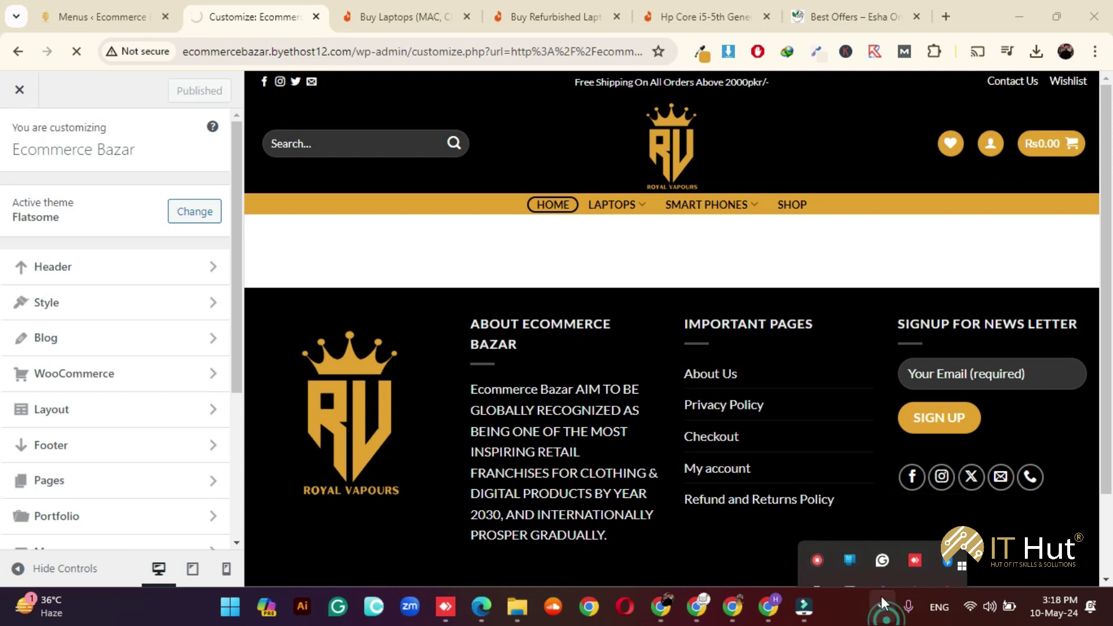
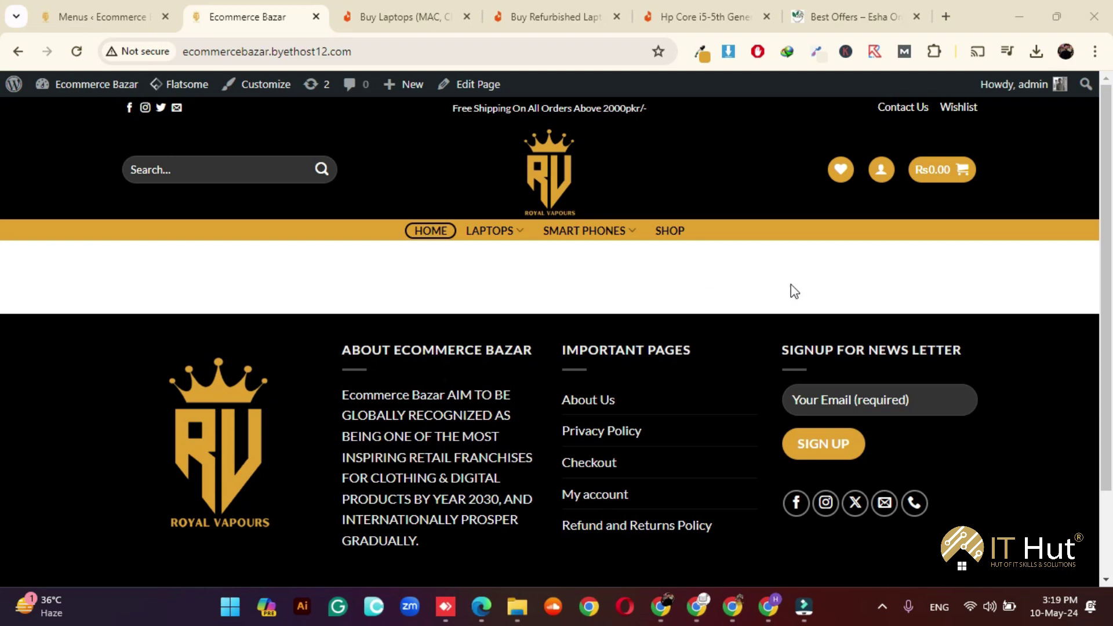
- Open the store's home page for editing in UX Builder
{"action": "mouse_move", "coordinate": [467, 92]}
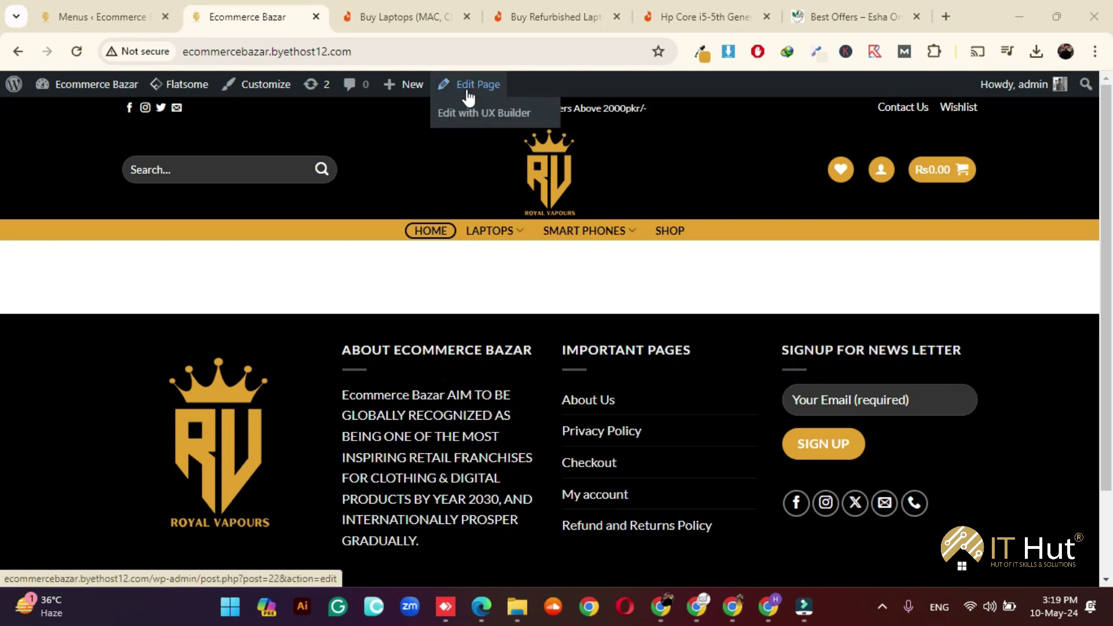
{"action": "left_click", "coordinate": [483, 122]}
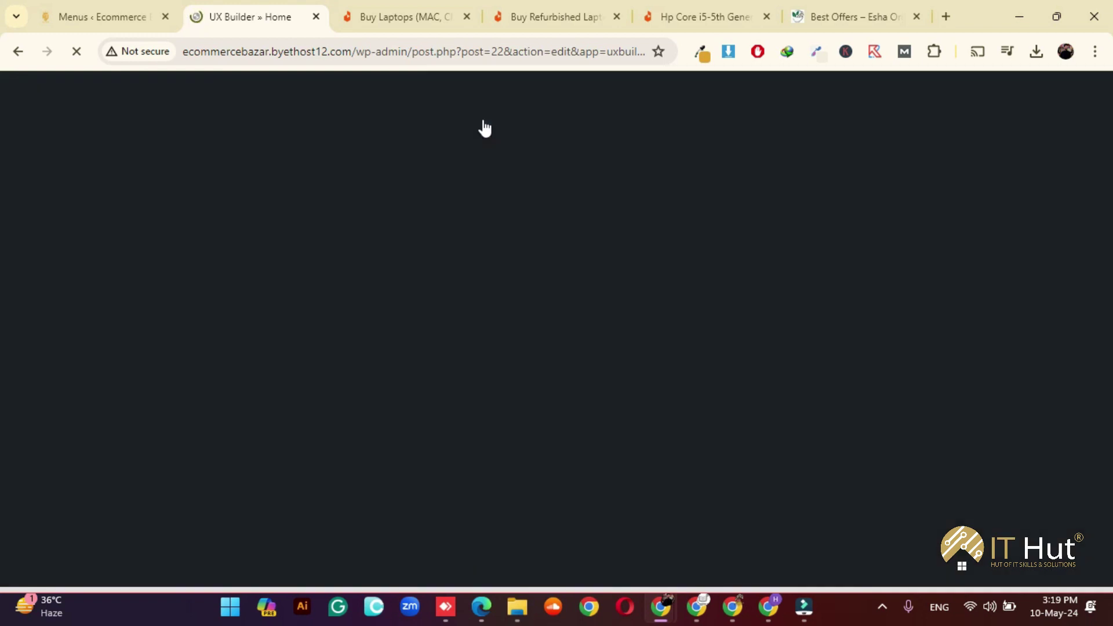
- Switch to the Daraz product page, open the Daraz homepage and look over its banner slider
{"action": "left_click", "coordinate": [673, 15]}
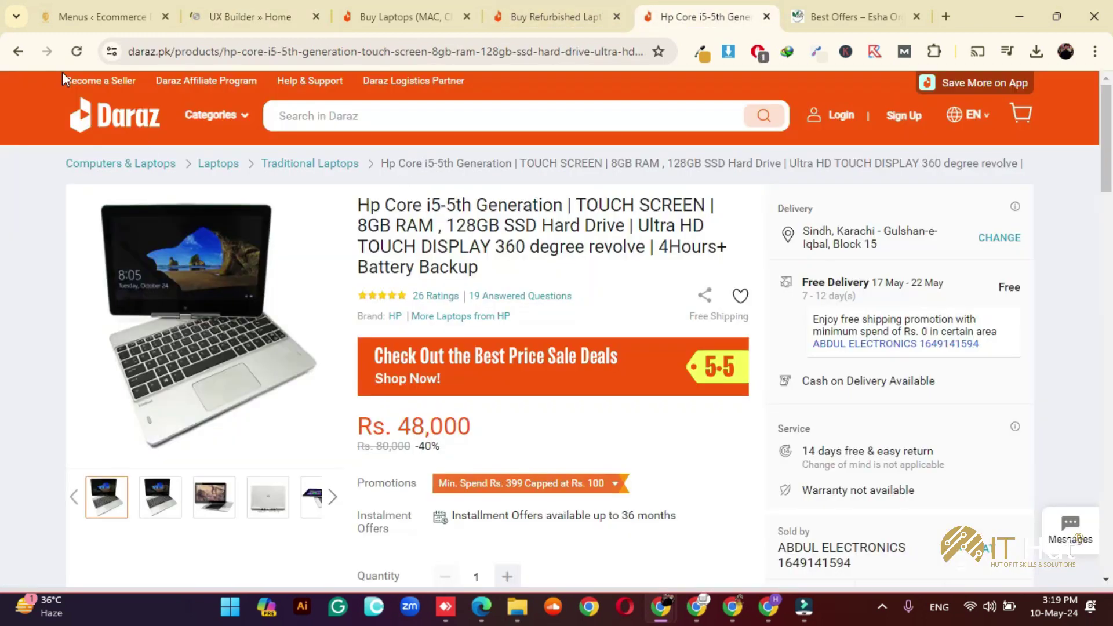
{"action": "left_click", "coordinate": [110, 116]}
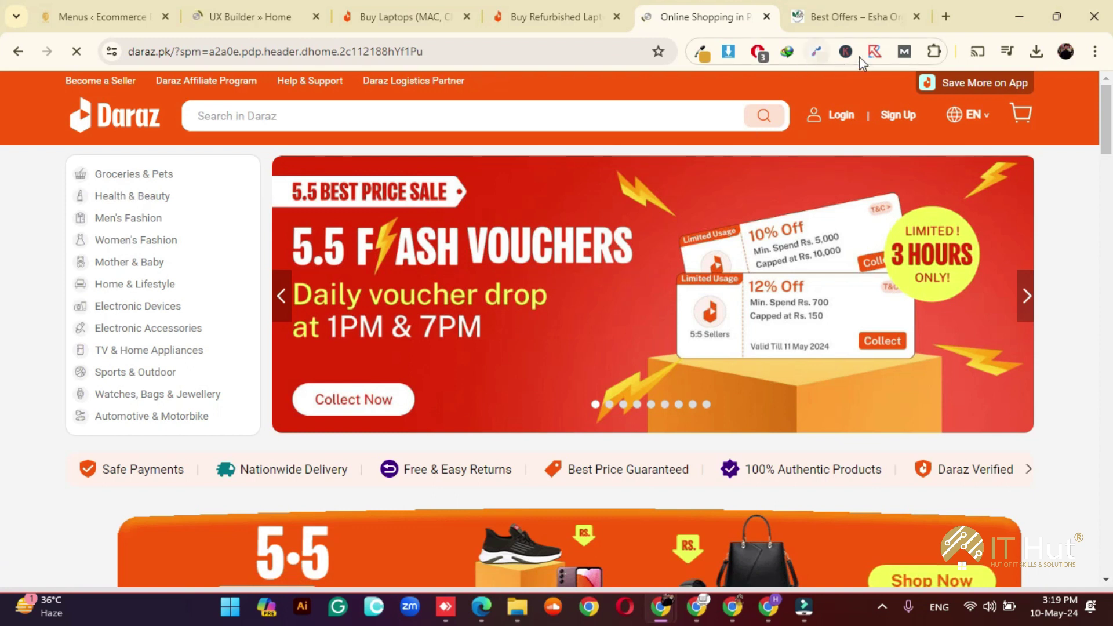
{"action": "scroll", "coordinate": [588, 248], "scroll_direction": "down", "scroll_amount": 4}
{"action": "left_click", "coordinate": [588, 242]}
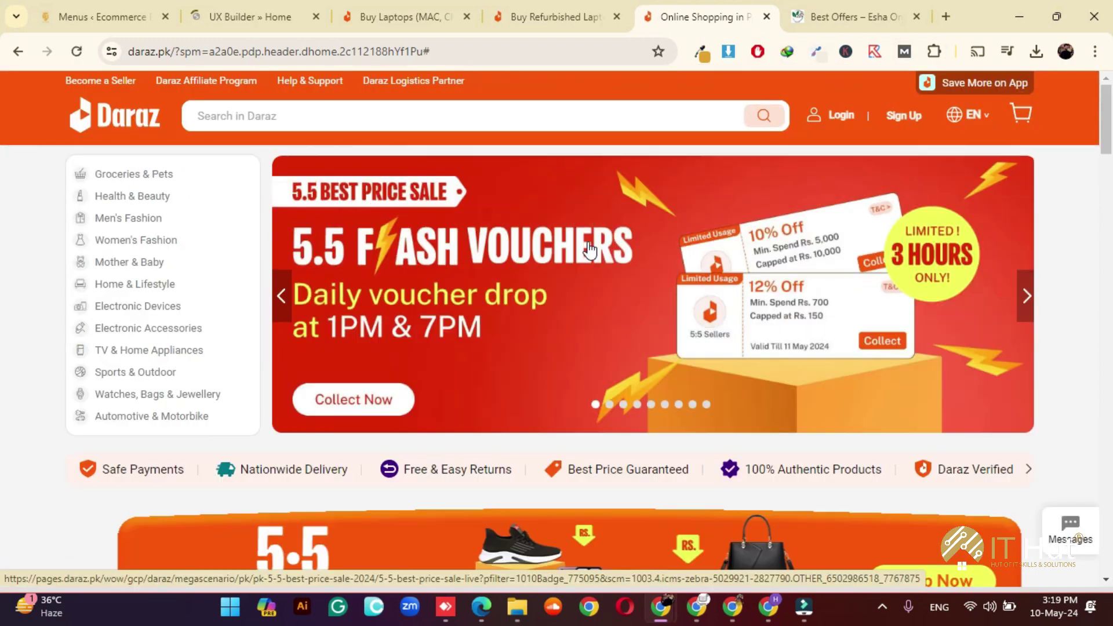
{"action": "scroll", "coordinate": [588, 242], "scroll_direction": "down", "scroll_amount": 3}
{"action": "scroll", "coordinate": [588, 241], "scroll_direction": "up", "scroll_amount": 1}
{"action": "scroll", "coordinate": [587, 241], "scroll_direction": "up", "scroll_amount": 2}
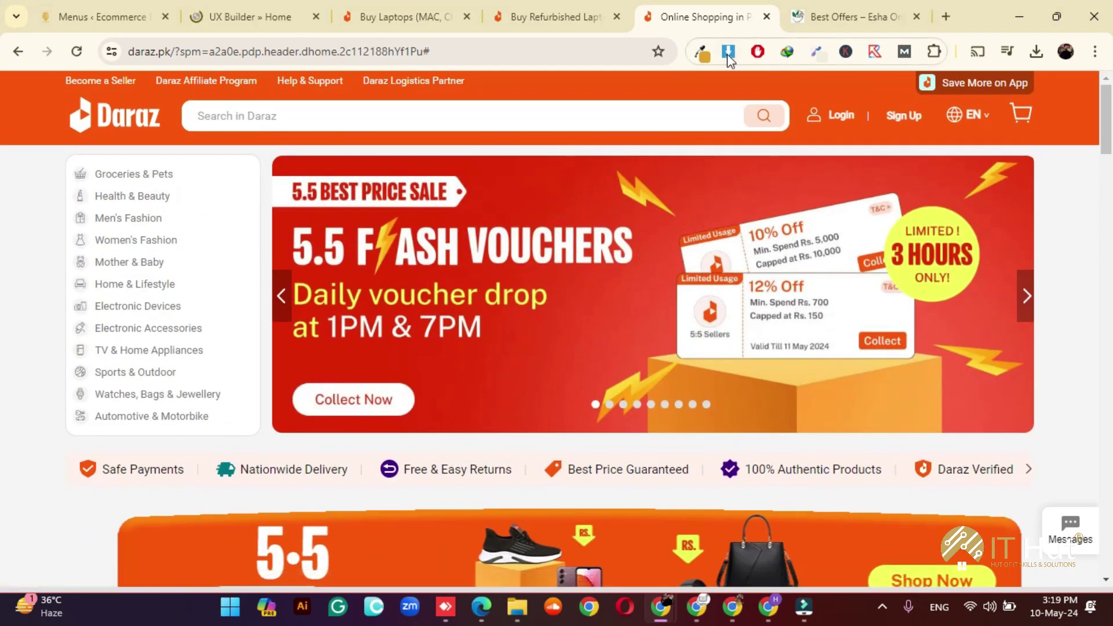
- List the Daraz homepage's images with the image downloader extension, look through them for banner images, and close the list
{"action": "left_click", "coordinate": [727, 52]}
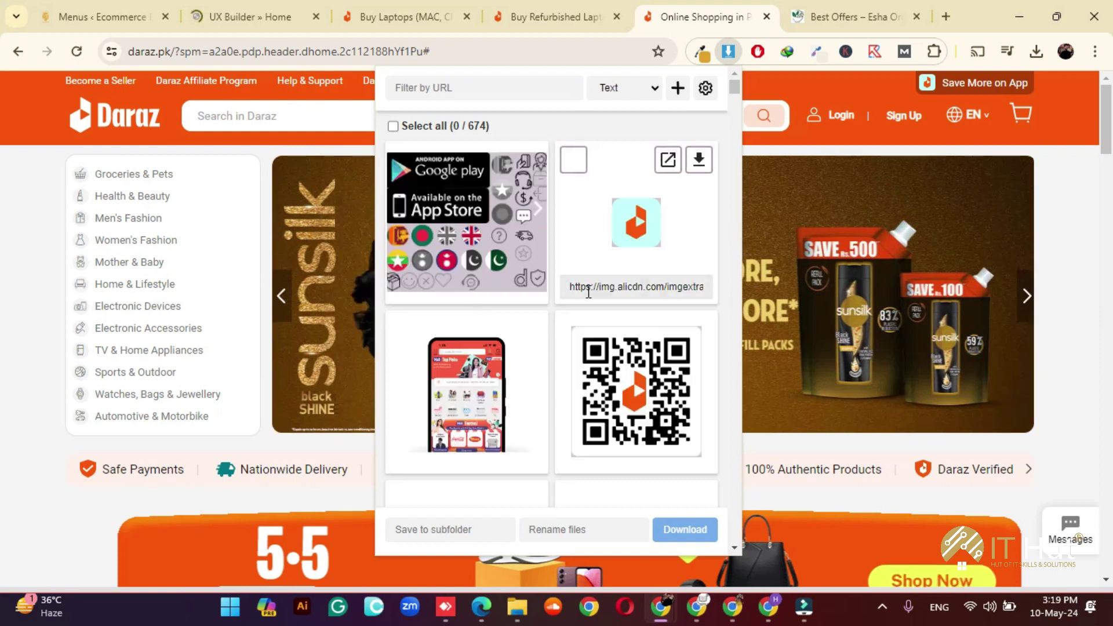
{"action": "scroll", "coordinate": [600, 306], "scroll_direction": "down", "scroll_amount": 10}
{"action": "scroll", "coordinate": [608, 313], "scroll_direction": "down", "scroll_amount": 12}
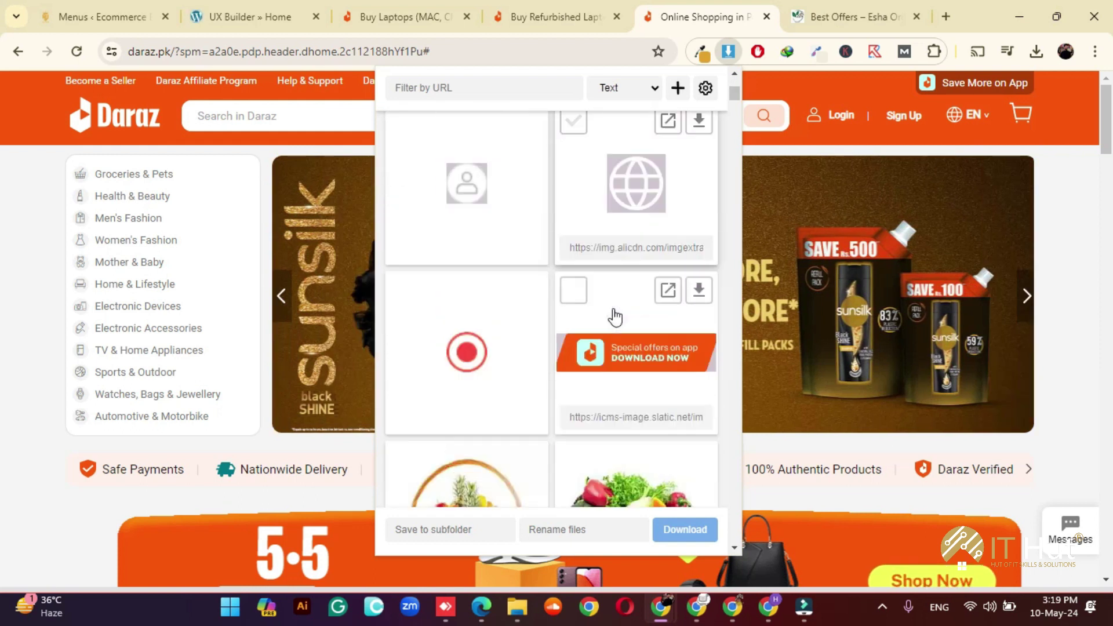
{"action": "scroll", "coordinate": [615, 316], "scroll_direction": "down", "scroll_amount": 12}
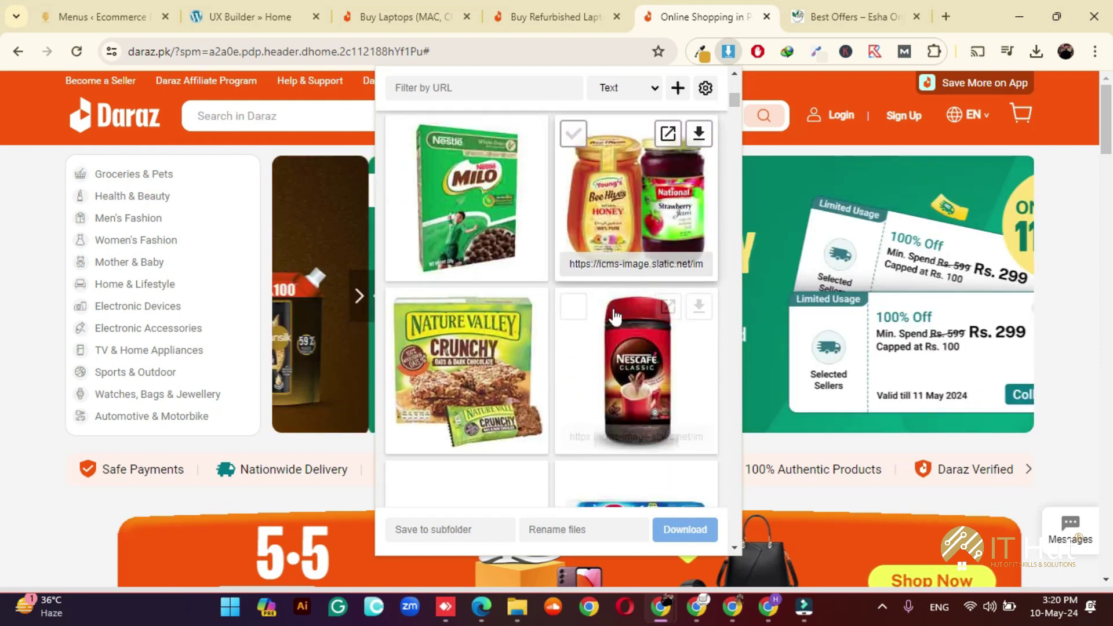
{"action": "scroll", "coordinate": [615, 316], "scroll_direction": "down", "scroll_amount": 12}
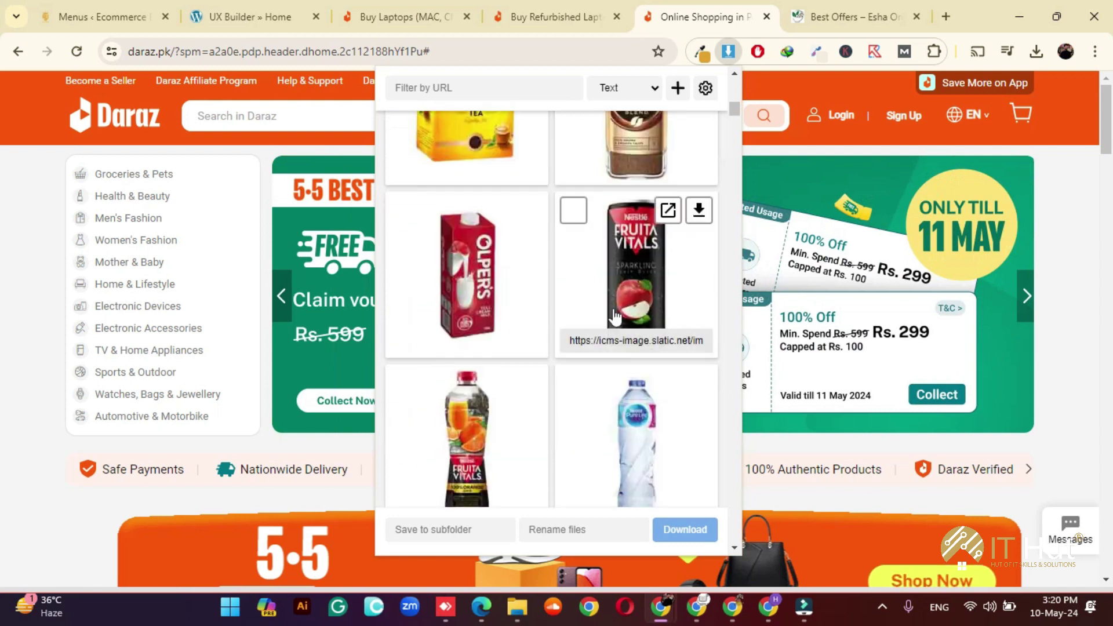
{"action": "scroll", "coordinate": [614, 317], "scroll_direction": "down", "scroll_amount": 12}
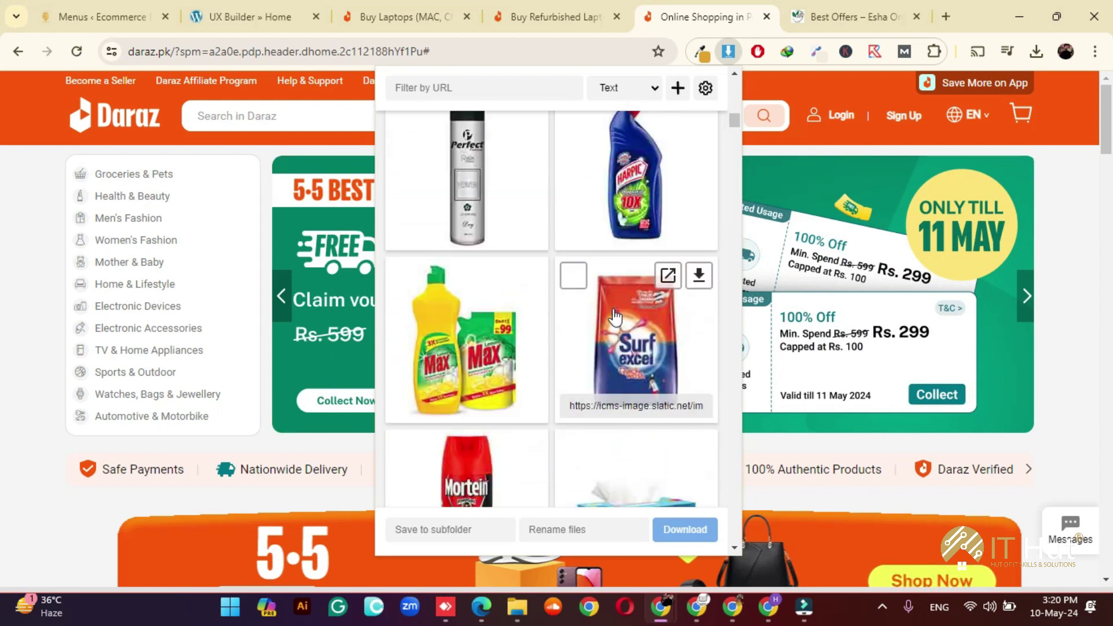
{"action": "scroll", "coordinate": [615, 317], "scroll_direction": "down", "scroll_amount": 12}
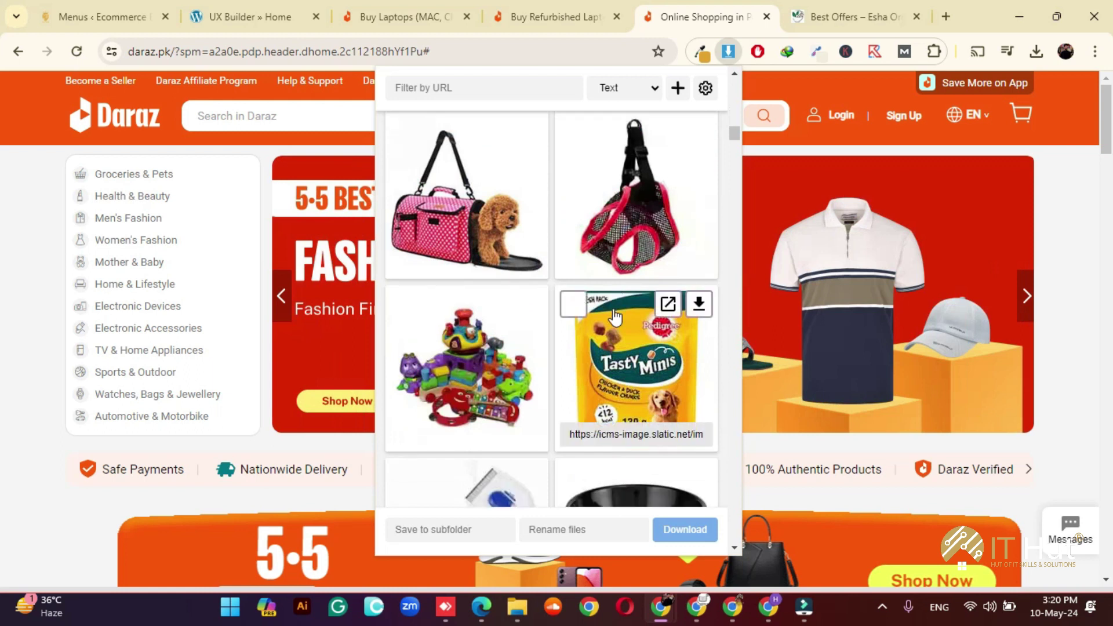
{"action": "scroll", "coordinate": [615, 316], "scroll_direction": "down", "scroll_amount": 10}
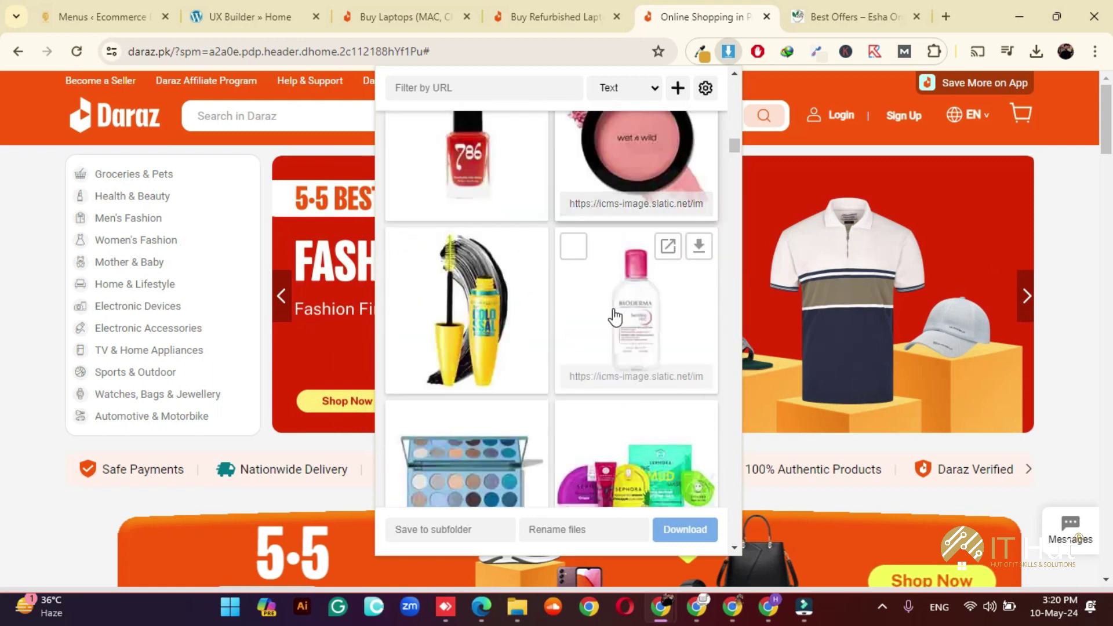
{"action": "left_click", "coordinate": [1056, 385]}
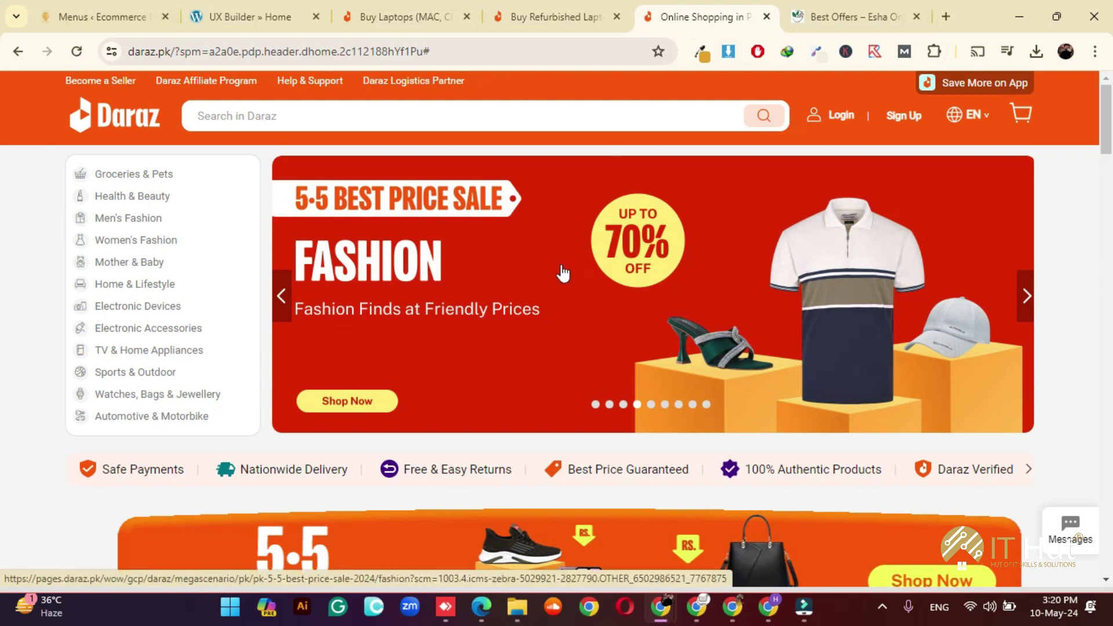
- Inspect the Fashion sale banner image of the Daraz homepage slider in the developer tools
{"action": "right_click", "coordinate": [523, 265]}
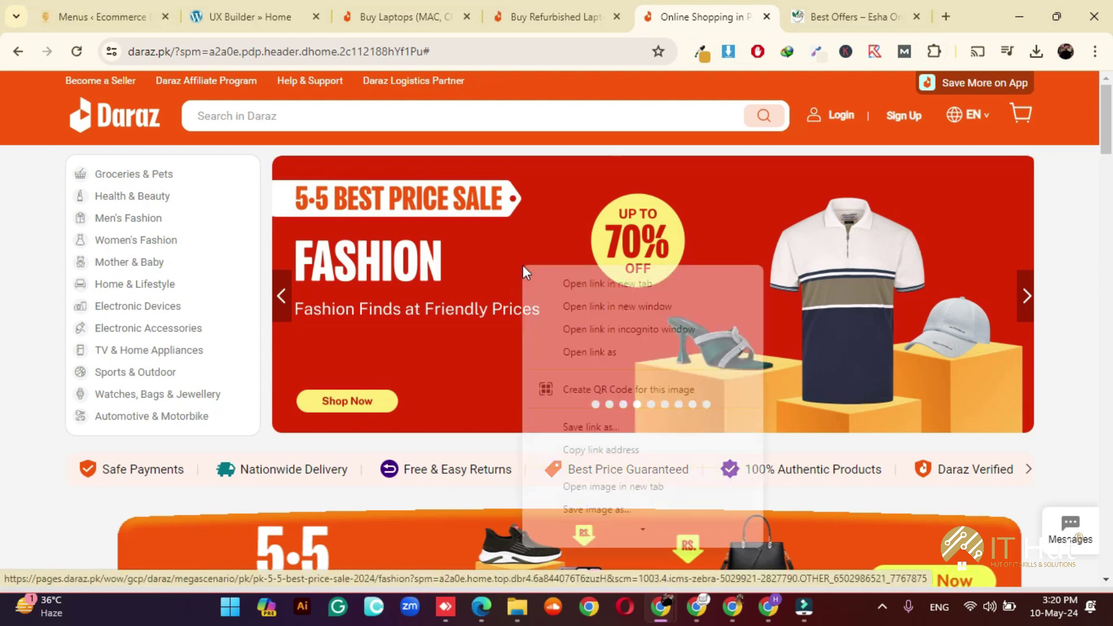
{"action": "scroll", "coordinate": [600, 493], "scroll_direction": "down", "scroll_amount": 1}
{"action": "scroll", "coordinate": [600, 493], "scroll_direction": "down", "scroll_amount": 3}
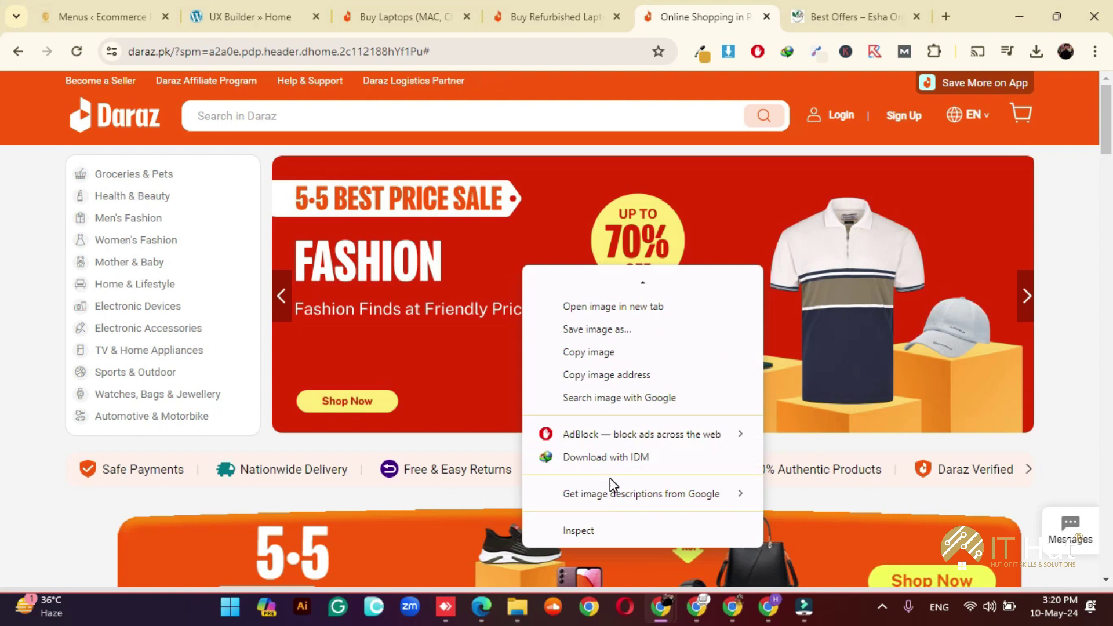
{"action": "left_click", "coordinate": [608, 530]}
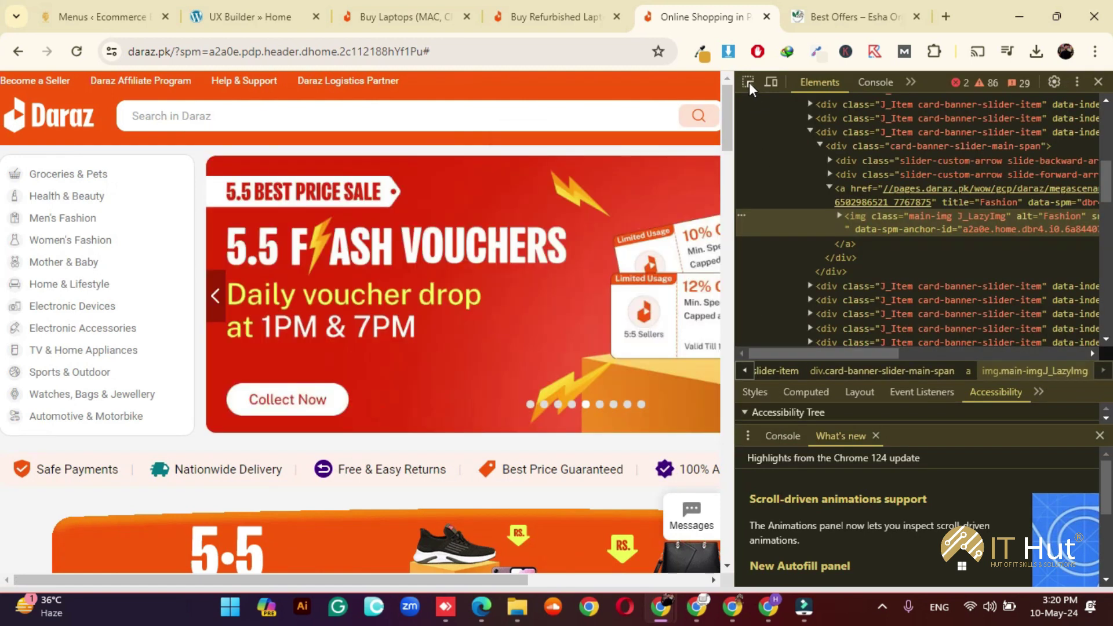
- Bring the 5.5 Flash Vouchers banner up in the Daraz homepage slider and inspect its image element in the developer tools
{"action": "left_click", "coordinate": [749, 82]}
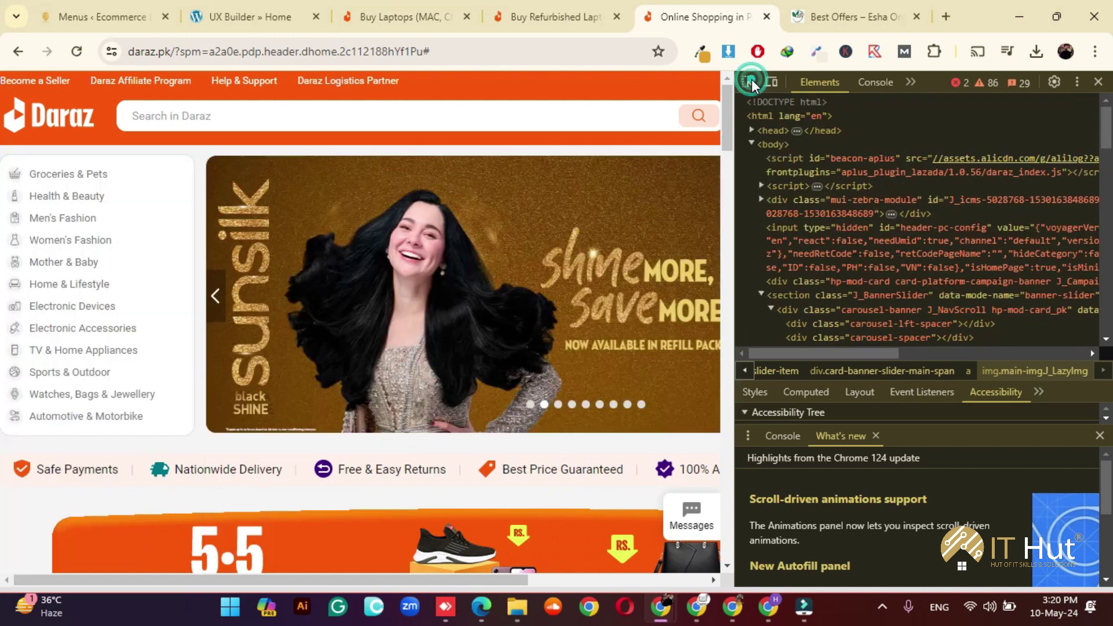
{"action": "left_click", "coordinate": [749, 82]}
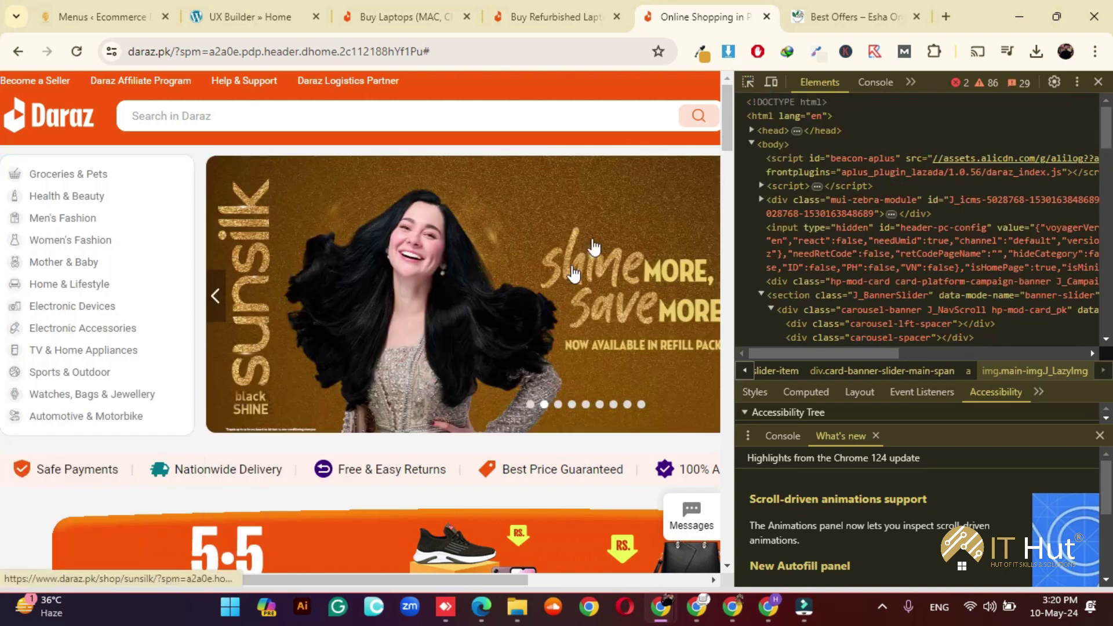
{"action": "left_click", "coordinate": [749, 83]}
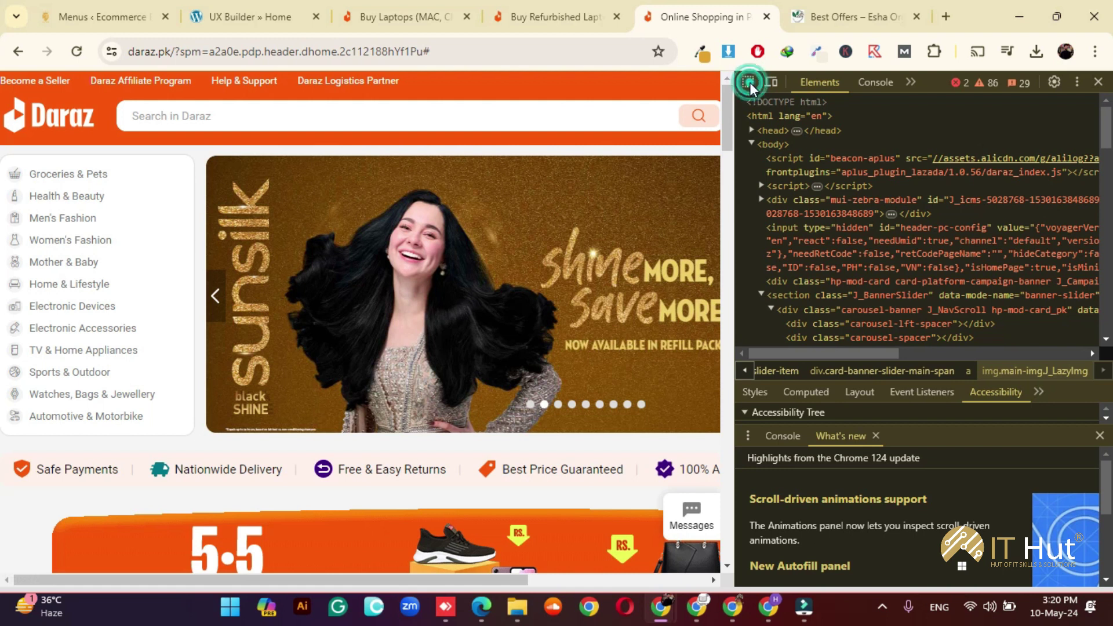
{"action": "left_click", "coordinate": [215, 298]}
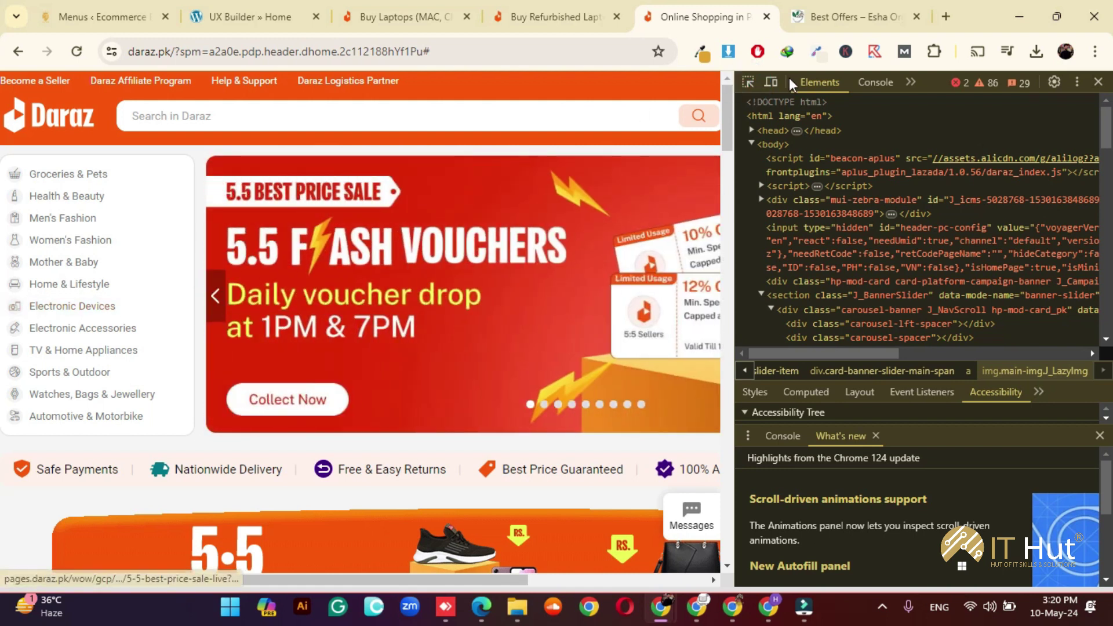
{"action": "left_click", "coordinate": [219, 298]}
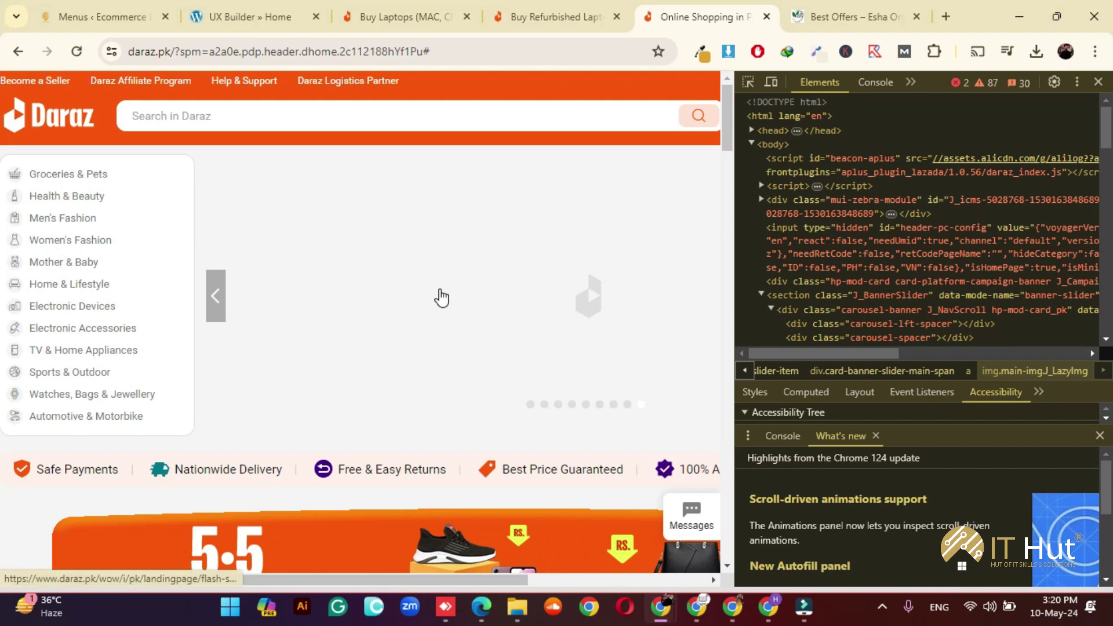
{"action": "left_click", "coordinate": [747, 82]}
{"action": "left_click", "coordinate": [483, 258]}
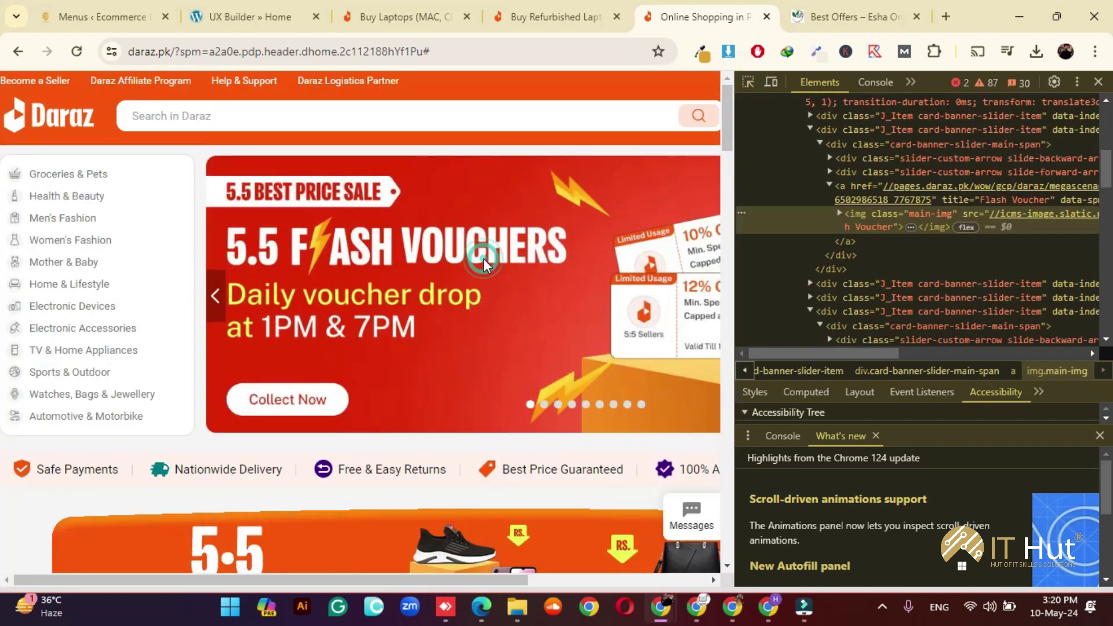
- Open the source image of the Flash Vouchers banner in its own browser tab
{"action": "mouse_move", "coordinate": [1019, 223]}
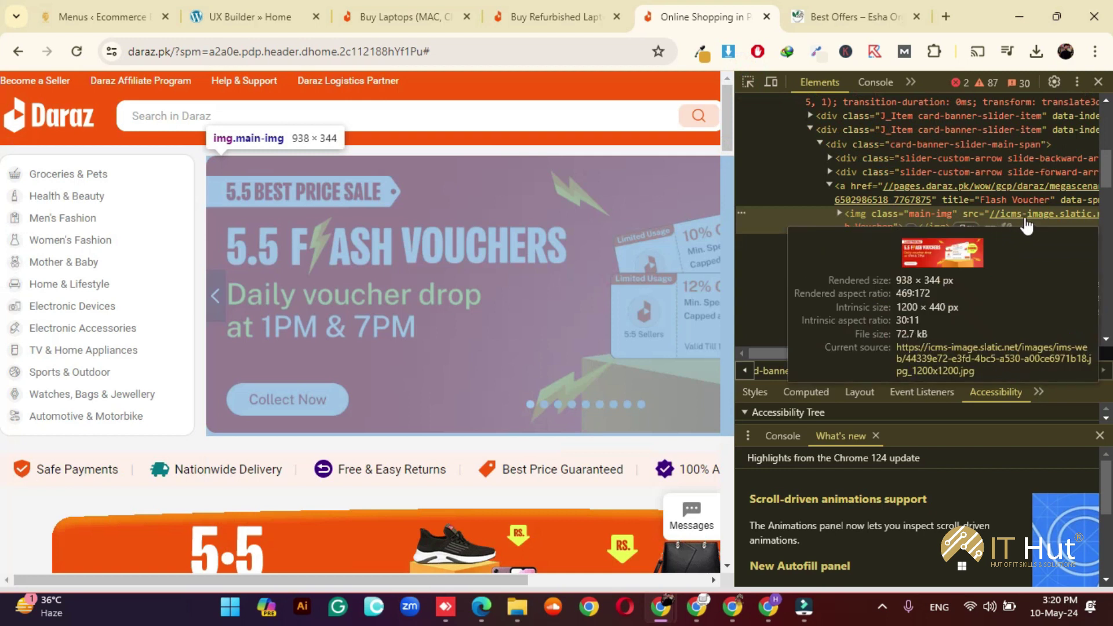
{"action": "double_click", "coordinate": [1027, 225]}
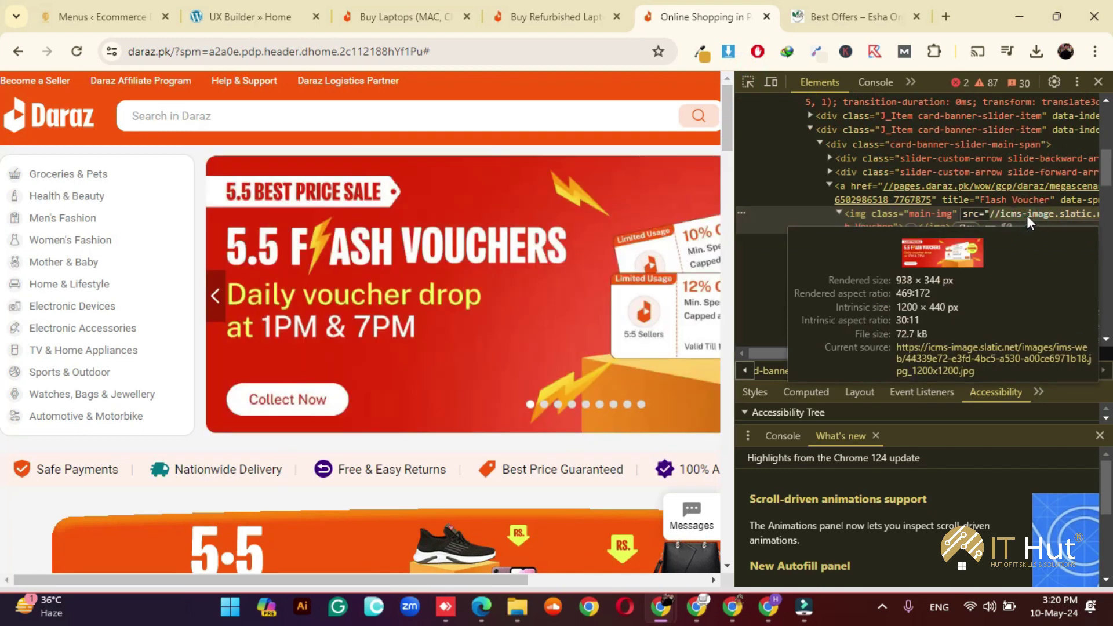
{"action": "right_click", "coordinate": [1026, 217]}
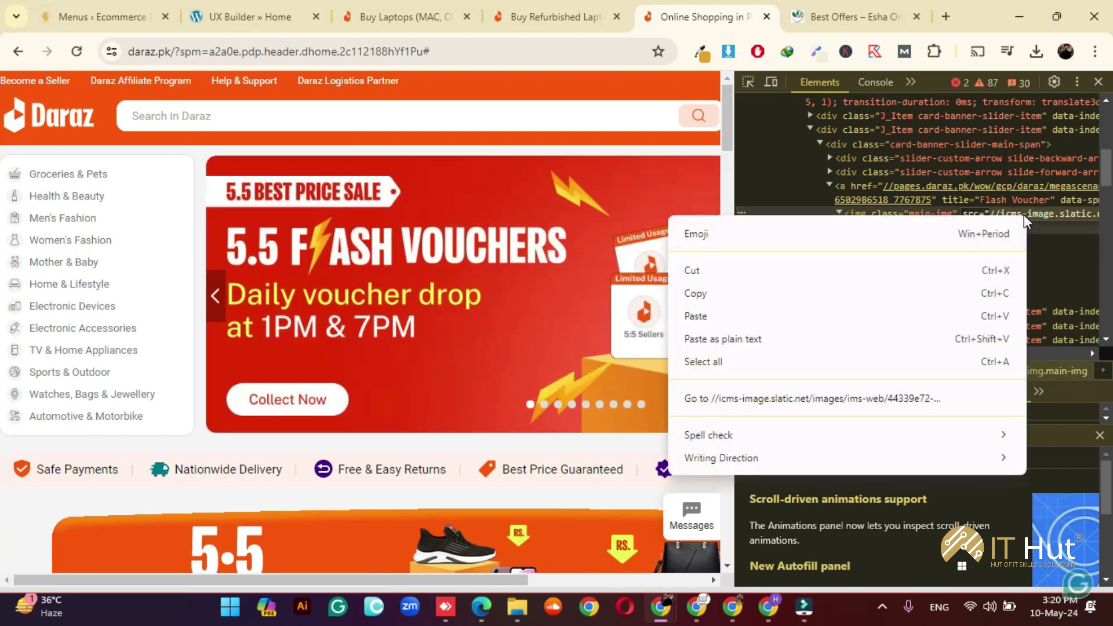
{"action": "left_click", "coordinate": [786, 399]}
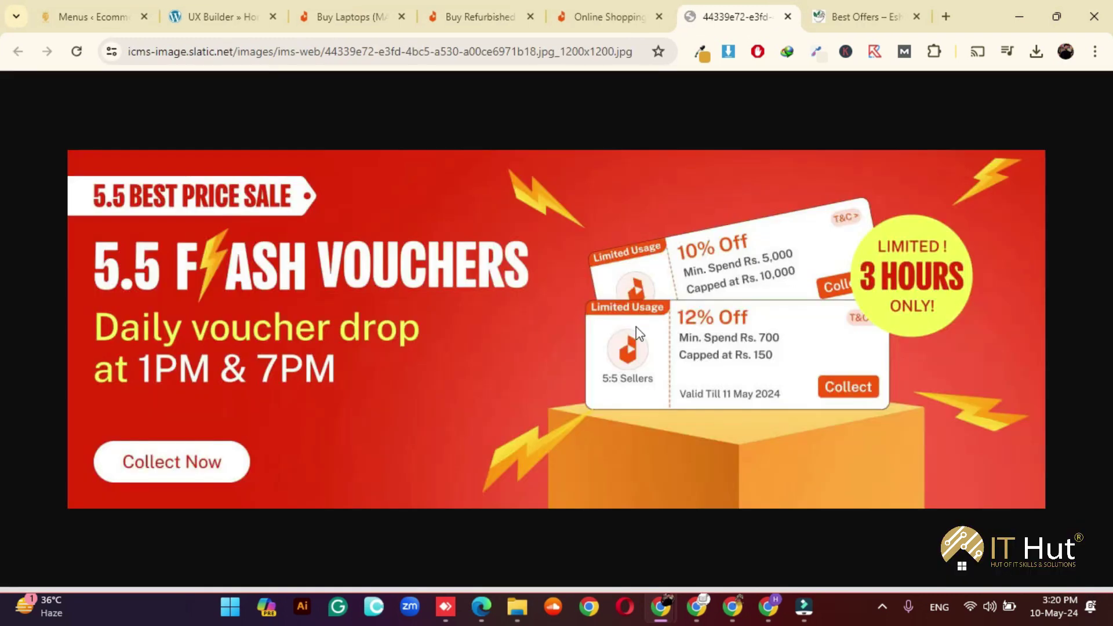
- Save the Flash Vouchers banner image to the Desktop under its suggested file name as a JPEG image
{"action": "right_click", "coordinate": [453, 285]}
{"action": "left_click", "coordinate": [522, 330]}
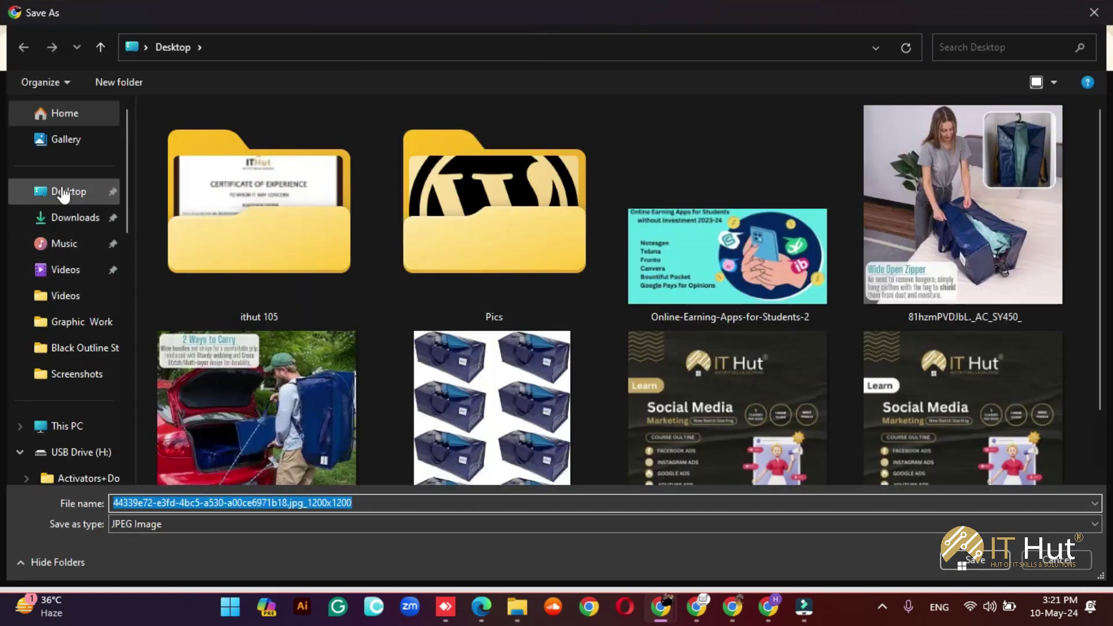
{"action": "left_click", "coordinate": [62, 191]}
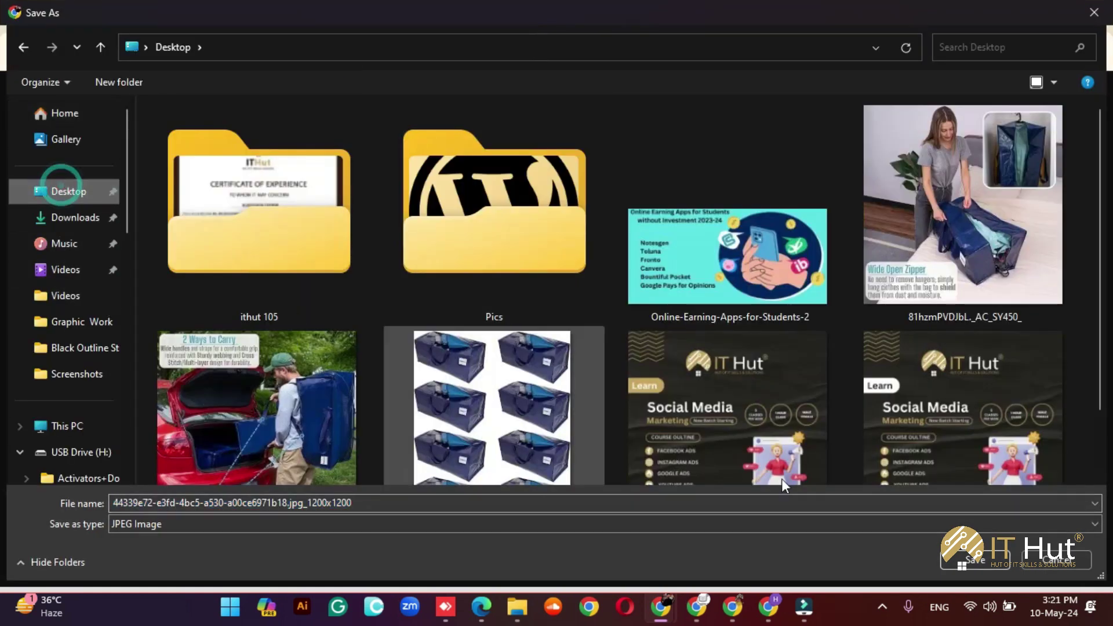
{"action": "key", "text": "Return"}
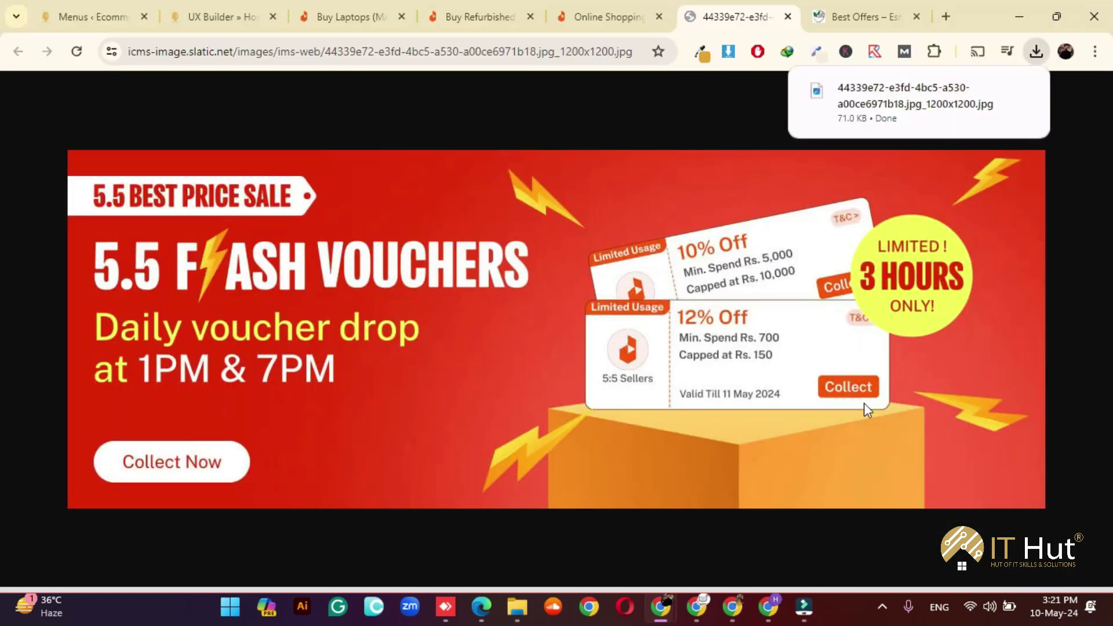
- Return to the home page in UX Builder, look over the Flatsome templates, and open the list of elements to add
{"action": "left_click", "coordinate": [316, 13]}
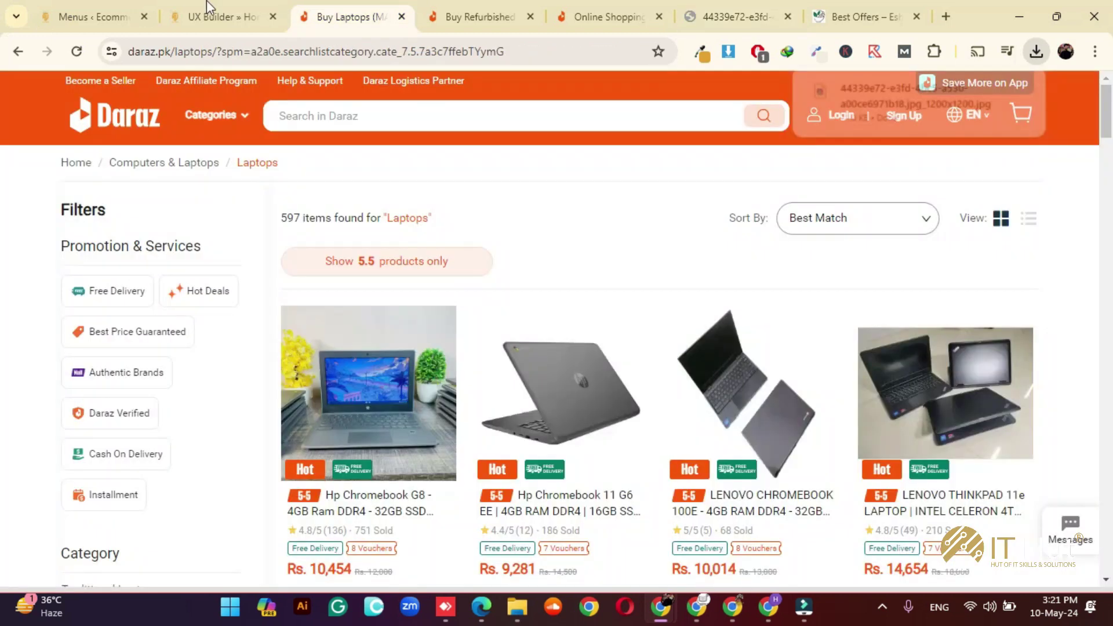
{"action": "left_click", "coordinate": [209, 8]}
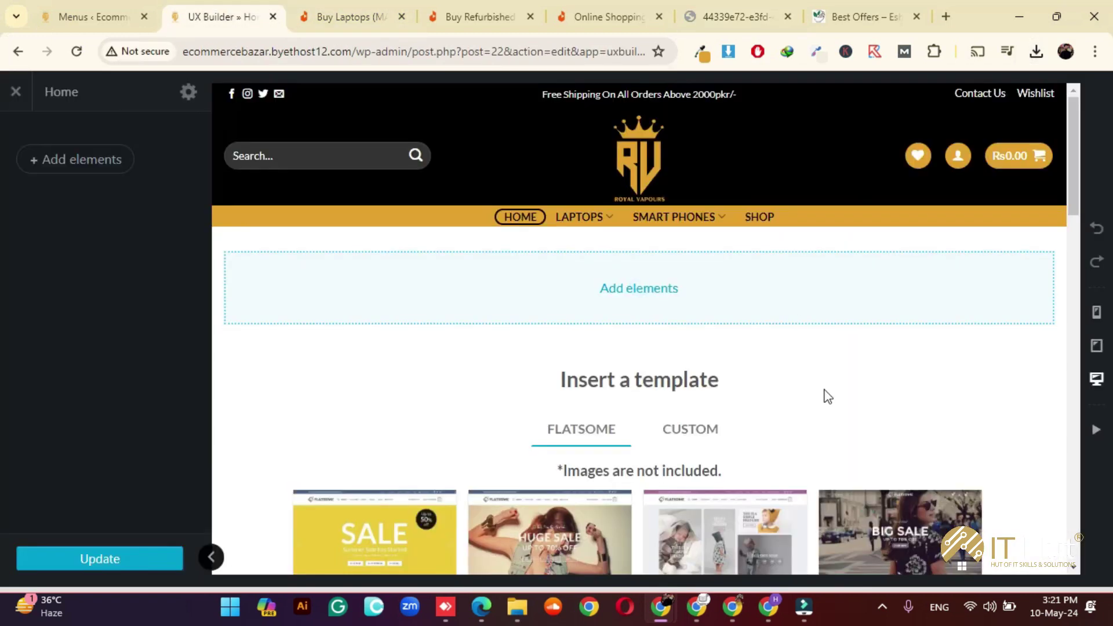
{"action": "scroll", "coordinate": [635, 295], "scroll_direction": "down", "scroll_amount": 10}
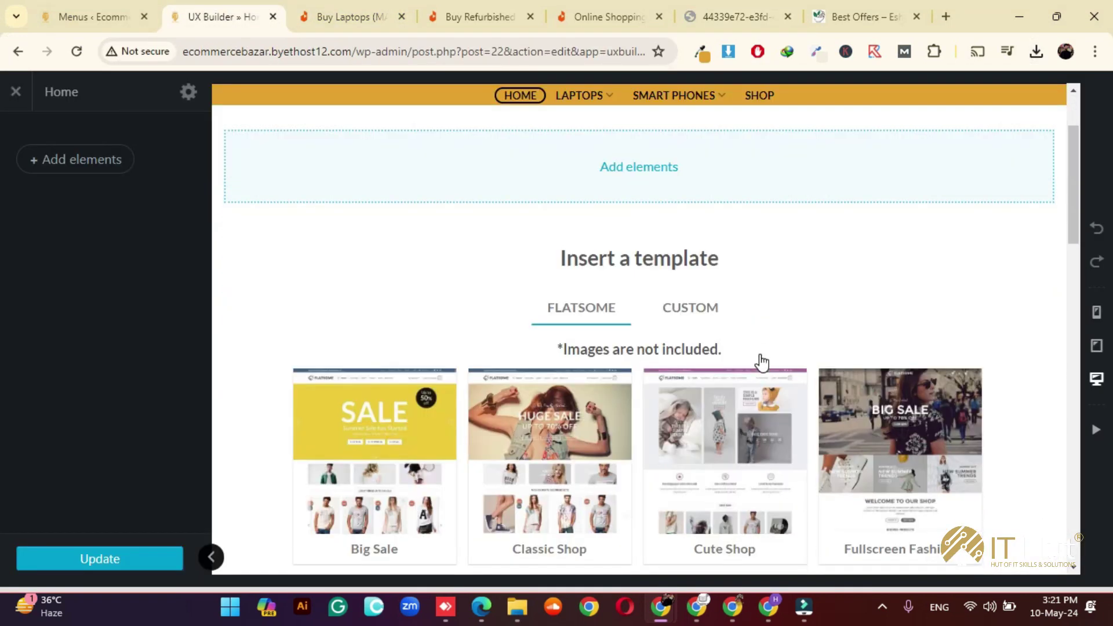
{"action": "scroll", "coordinate": [499, 326], "scroll_direction": "up", "scroll_amount": 5}
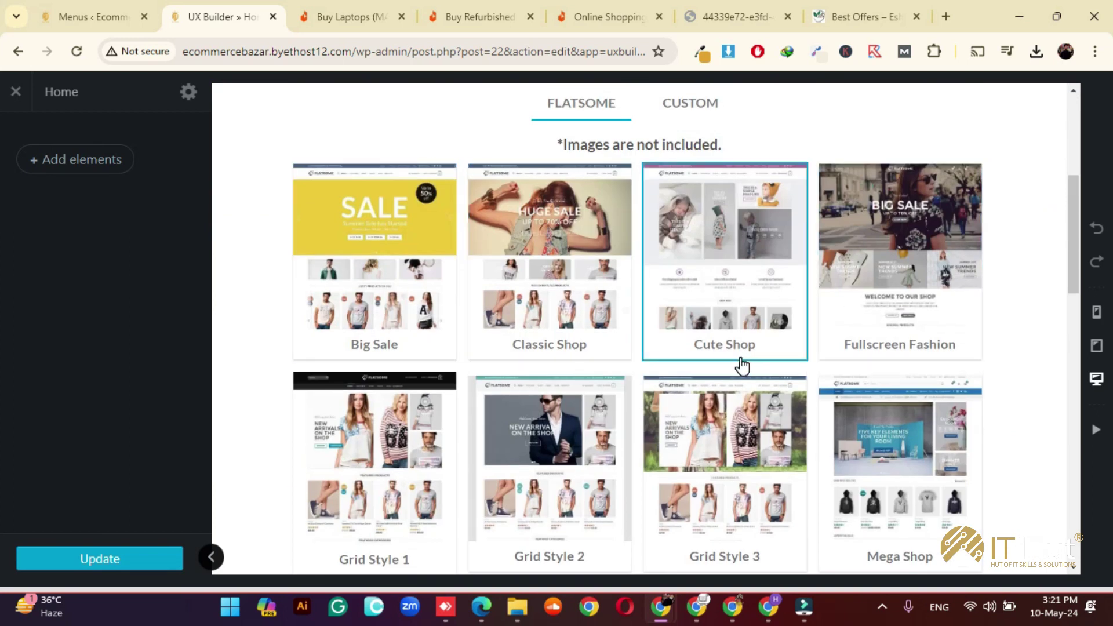
{"action": "scroll", "coordinate": [742, 365], "scroll_direction": "down", "scroll_amount": 2}
{"action": "scroll", "coordinate": [742, 365], "scroll_direction": "up", "scroll_amount": 8}
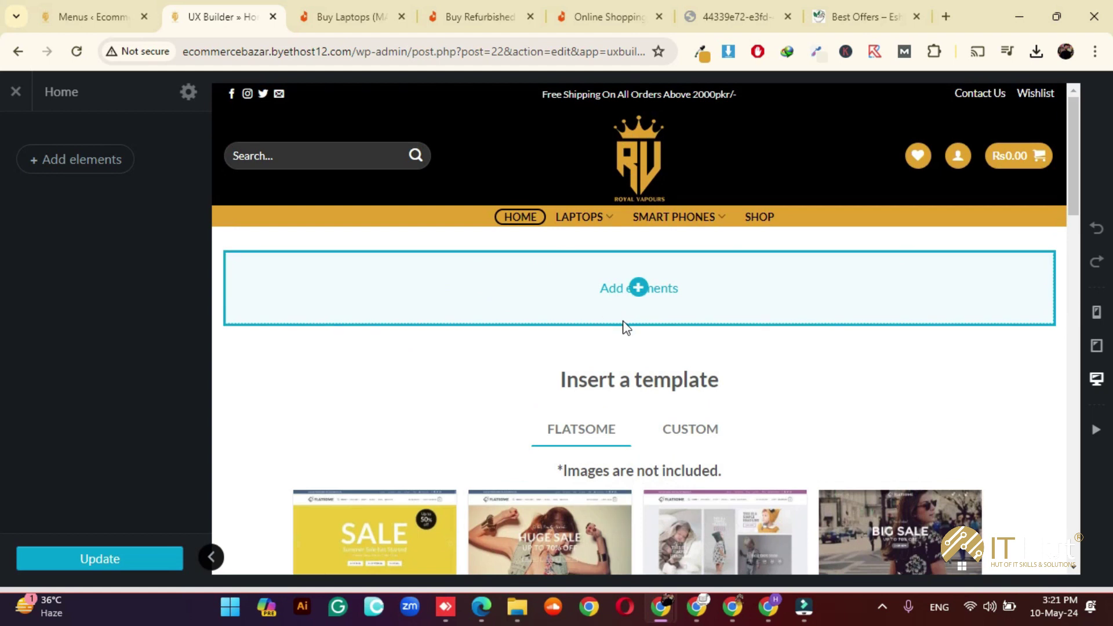
{"action": "left_click", "coordinate": [639, 288]}
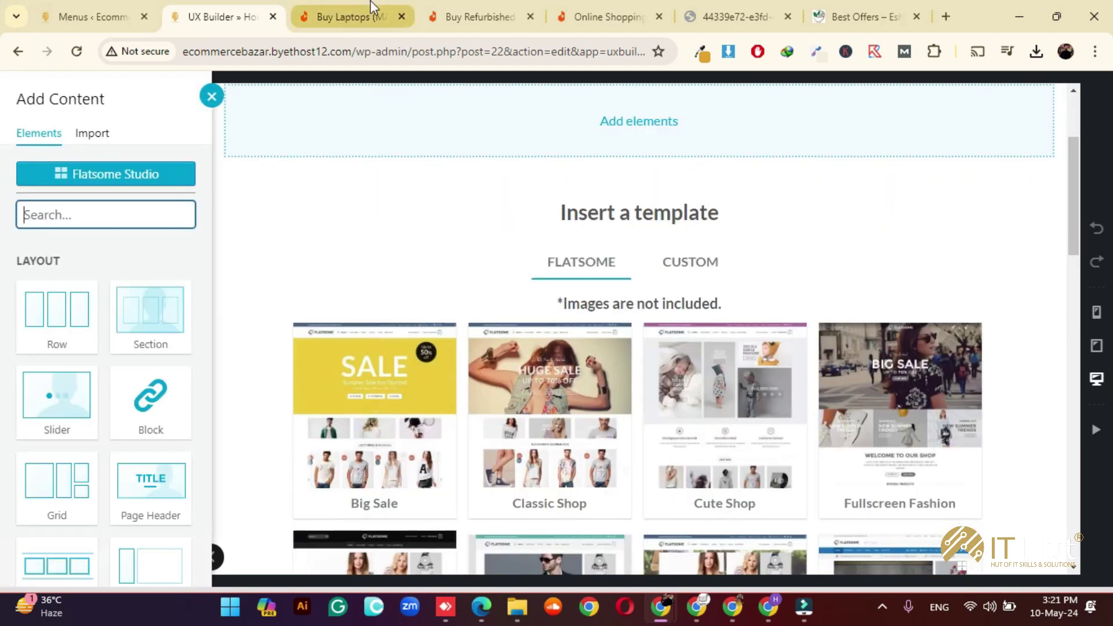
- Switch to the Daraz homepage, close the developer tools, and look through the banners of its slider at full width
{"action": "left_click", "coordinate": [458, 9]}
{"action": "left_click", "coordinate": [343, 8]}
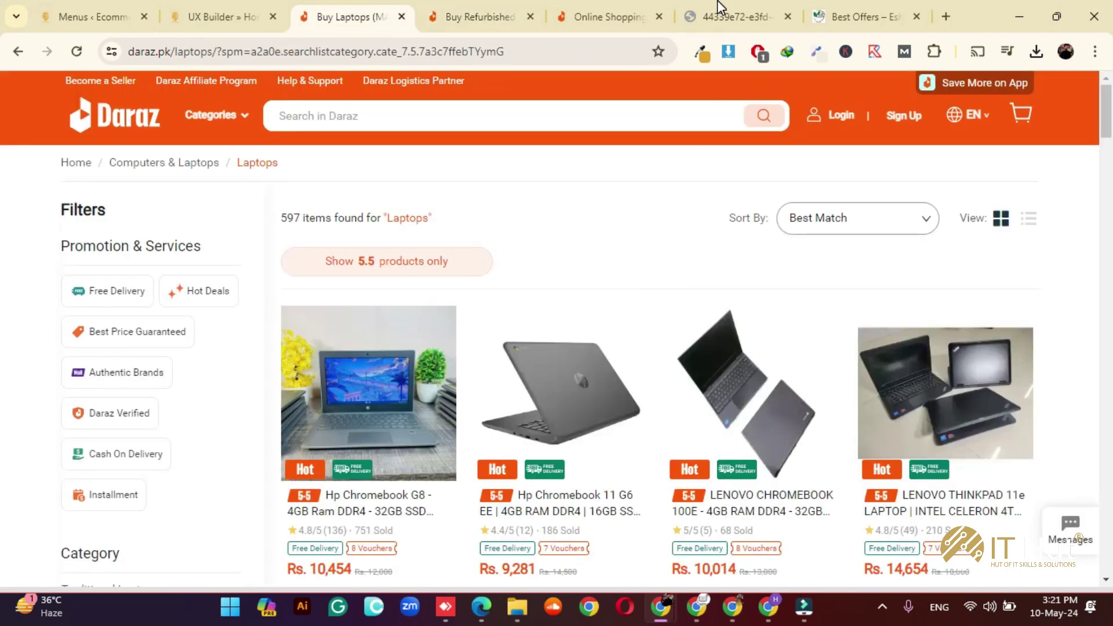
{"action": "left_click", "coordinate": [718, 9]}
{"action": "left_click", "coordinate": [609, 16]}
{"action": "left_click", "coordinate": [1100, 81]}
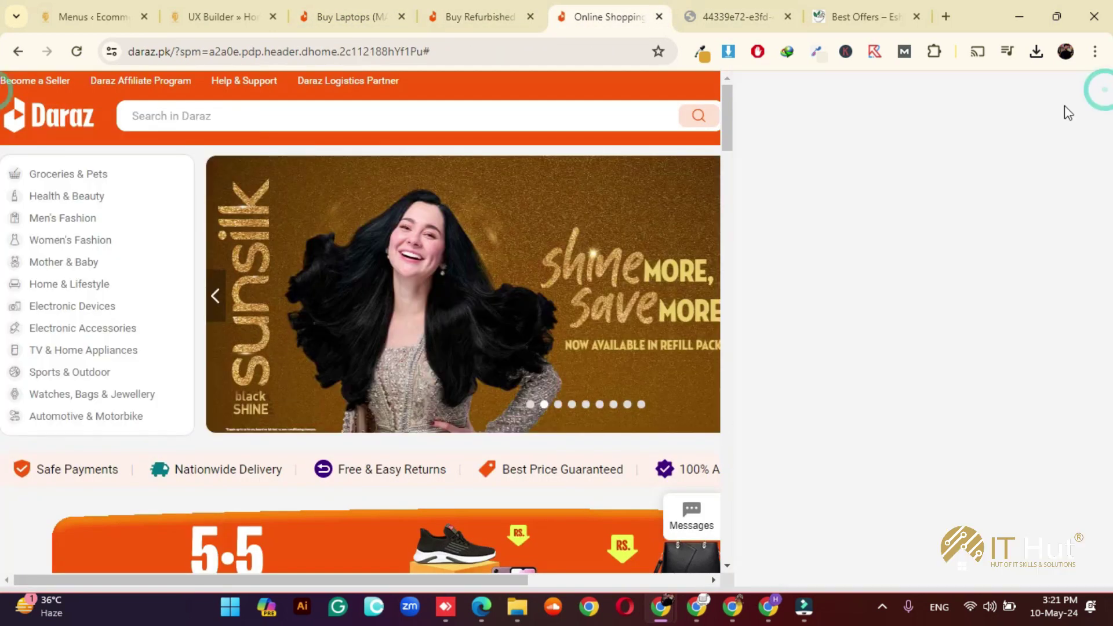
{"action": "left_click", "coordinate": [1020, 296]}
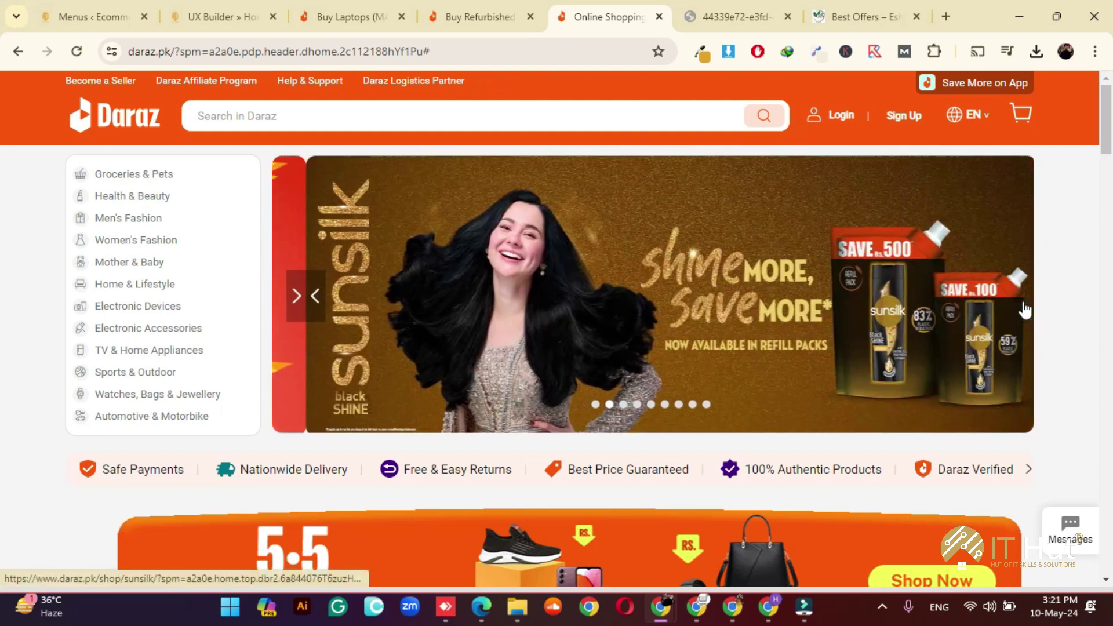
{"action": "left_click", "coordinate": [1025, 310]}
{"action": "left_click", "coordinate": [1026, 310]}
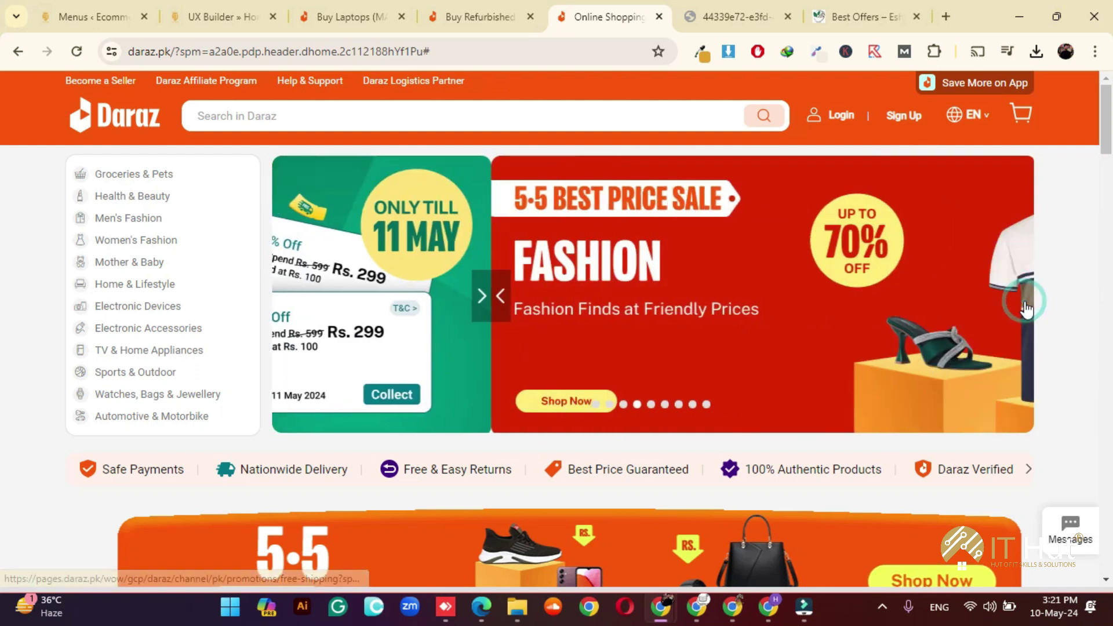
{"action": "left_click", "coordinate": [1025, 301]}
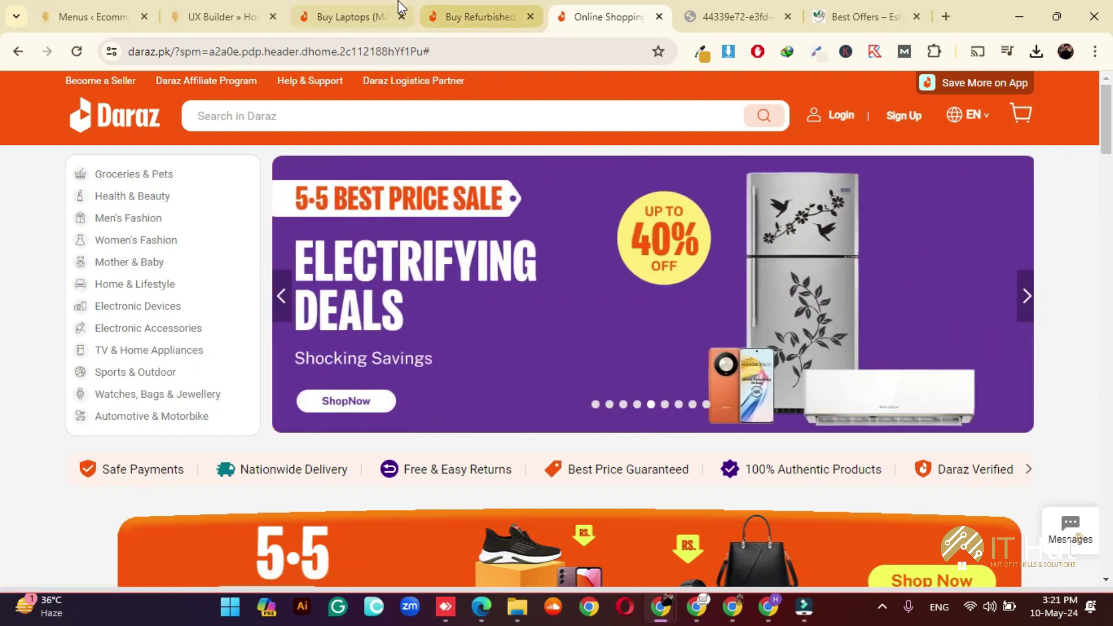
- Back in UX Builder, search the elements for "slider", add a Slider to the home page, and apply its default settings
{"action": "left_click", "coordinate": [383, 10]}
{"action": "left_click", "coordinate": [177, 10]}
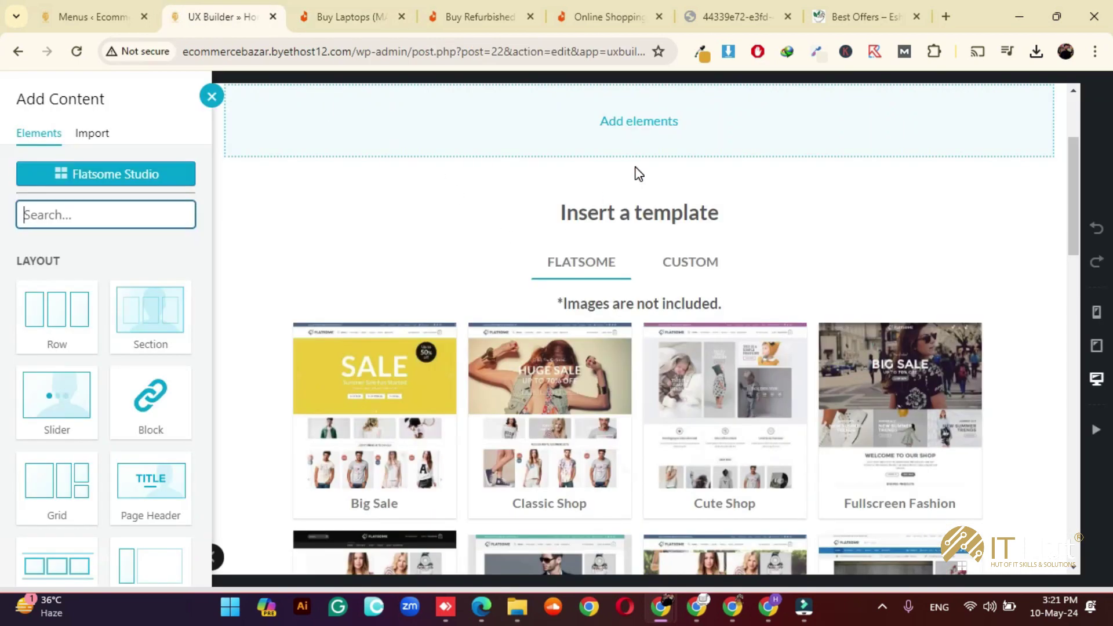
{"action": "type", "text": "slider"}
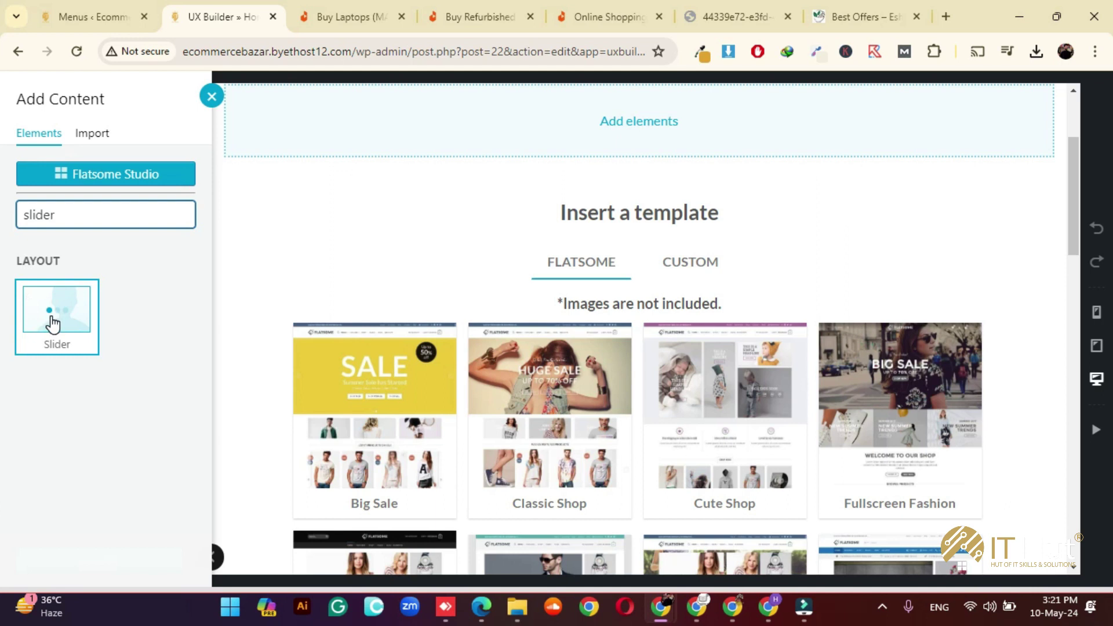
{"action": "left_click", "coordinate": [53, 324]}
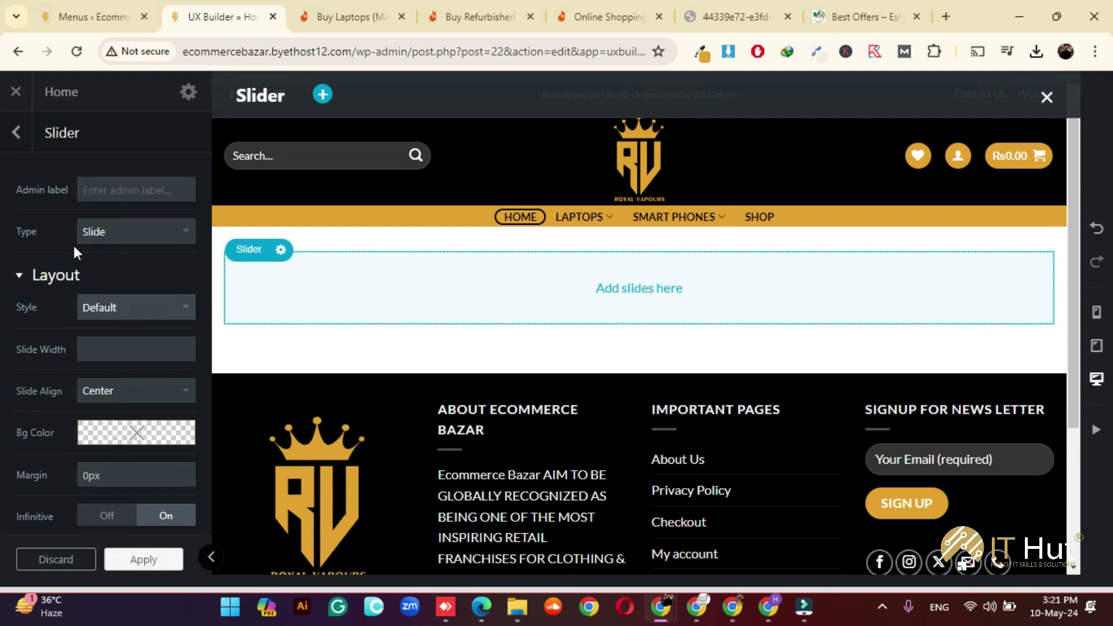
{"action": "left_click", "coordinate": [147, 568]}
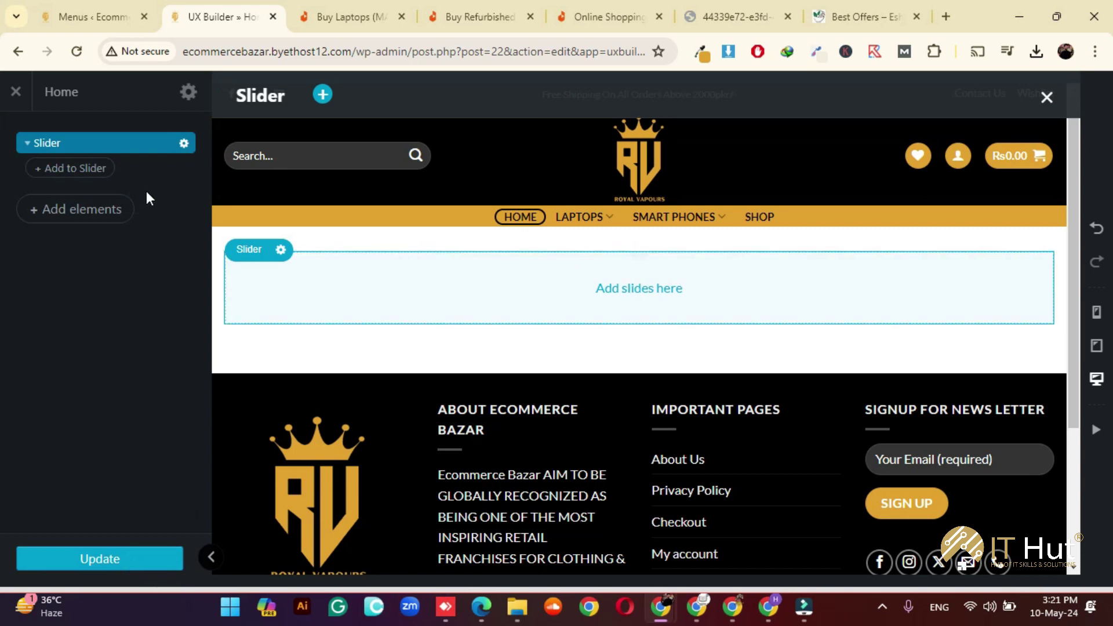
- Reopen the slider's options to review its type and layout settings, hiding and restoring the settings sidebar
{"action": "left_click", "coordinate": [183, 144]}
{"action": "left_click", "coordinate": [158, 182]}
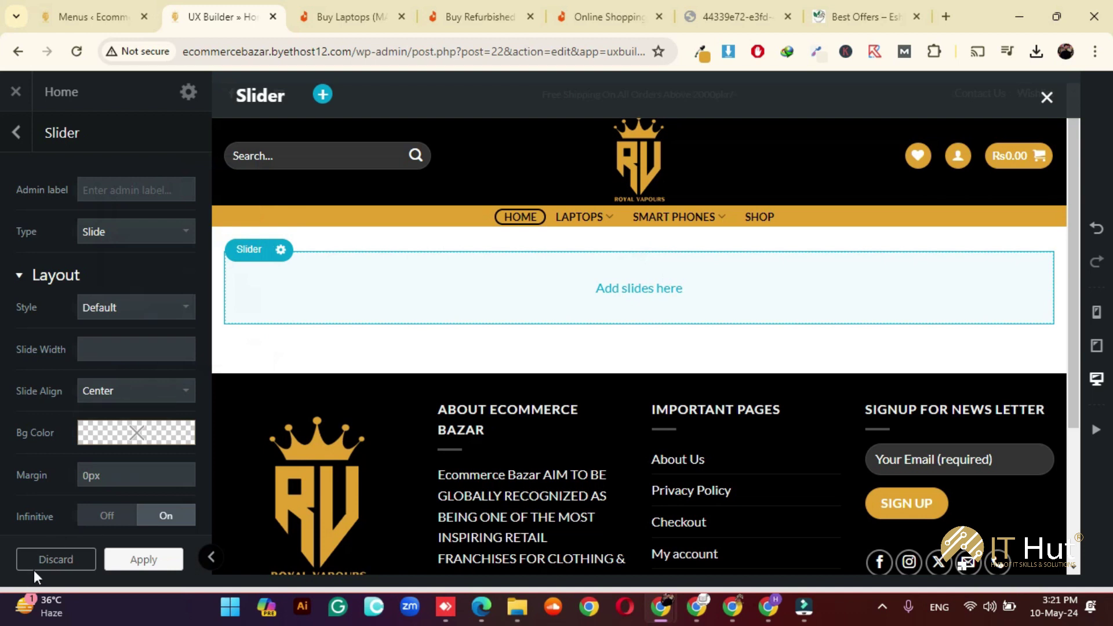
{"action": "left_click", "coordinate": [208, 560]}
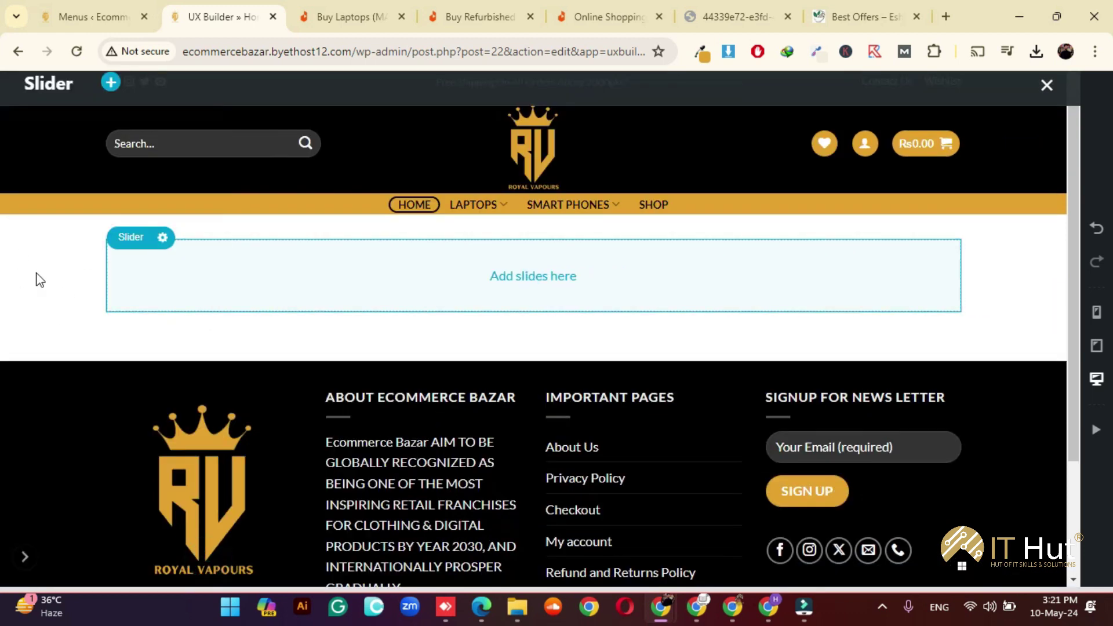
{"action": "left_click", "coordinate": [34, 560]}
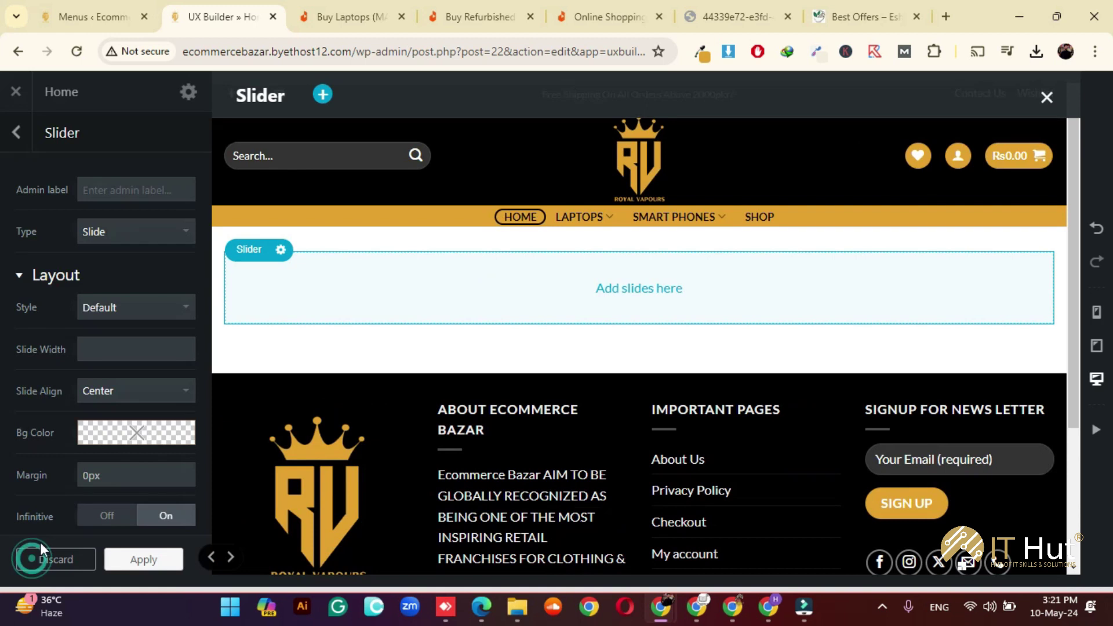
{"action": "left_click", "coordinate": [128, 354]}
- Look over the elements available as slides and add an Image element to the slider
{"action": "left_click", "coordinate": [638, 291]}
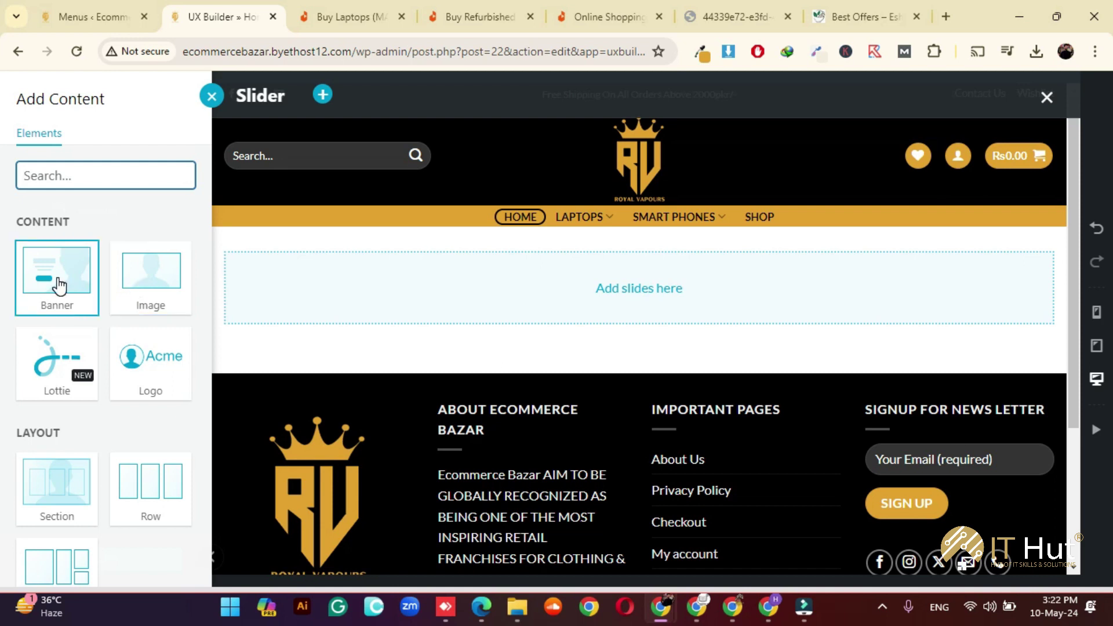
{"action": "scroll", "coordinate": [60, 285], "scroll_direction": "down", "scroll_amount": 1}
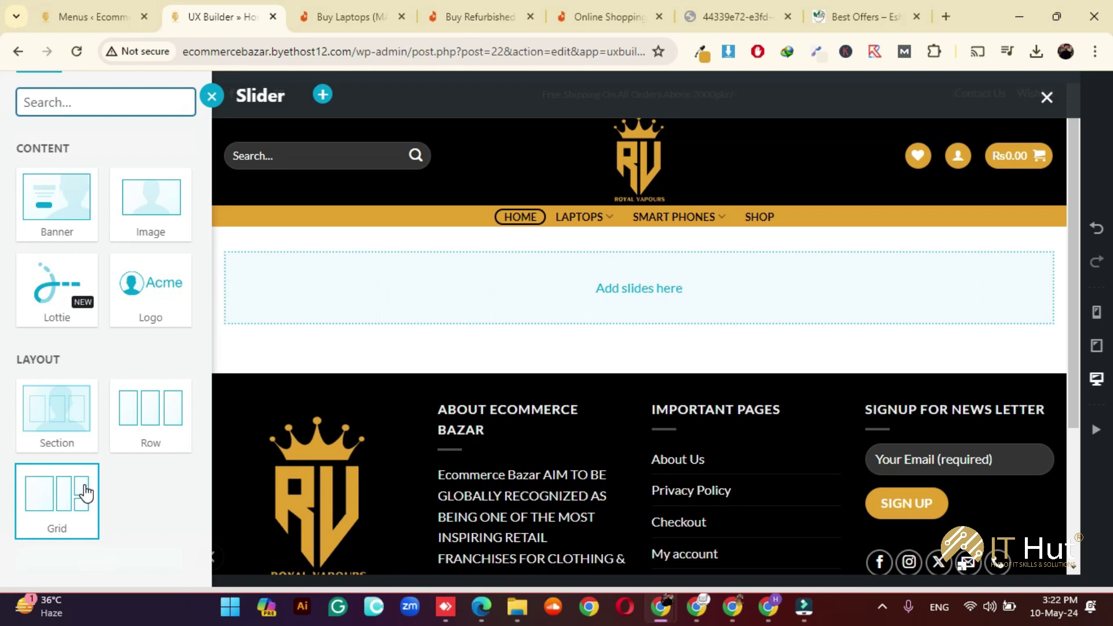
{"action": "scroll", "coordinate": [86, 494], "scroll_direction": "up", "scroll_amount": 1}
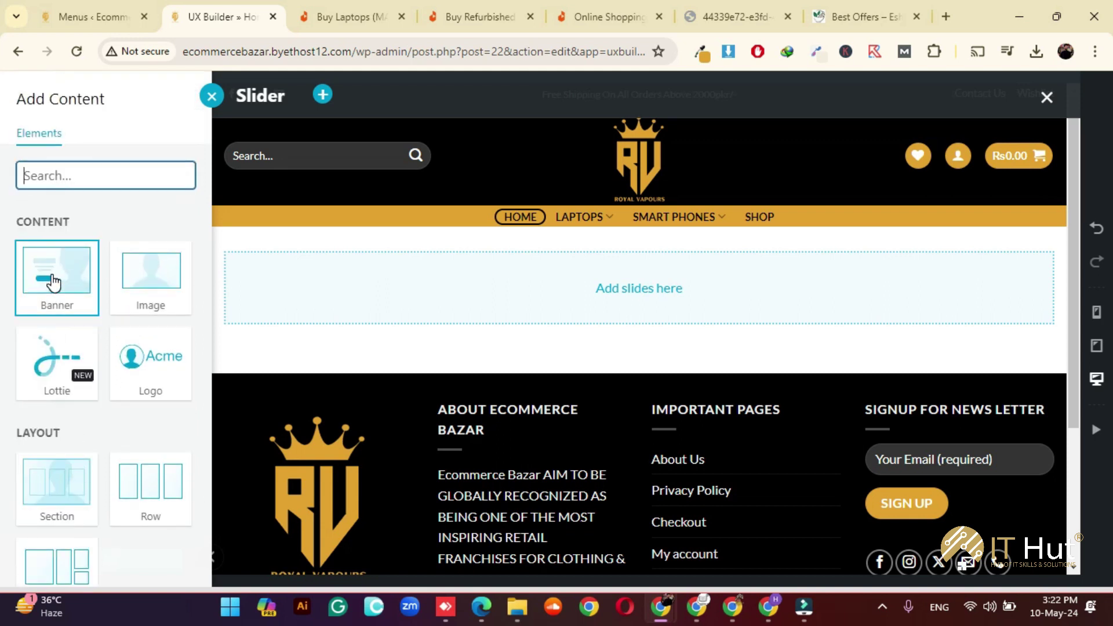
{"action": "left_click", "coordinate": [137, 291]}
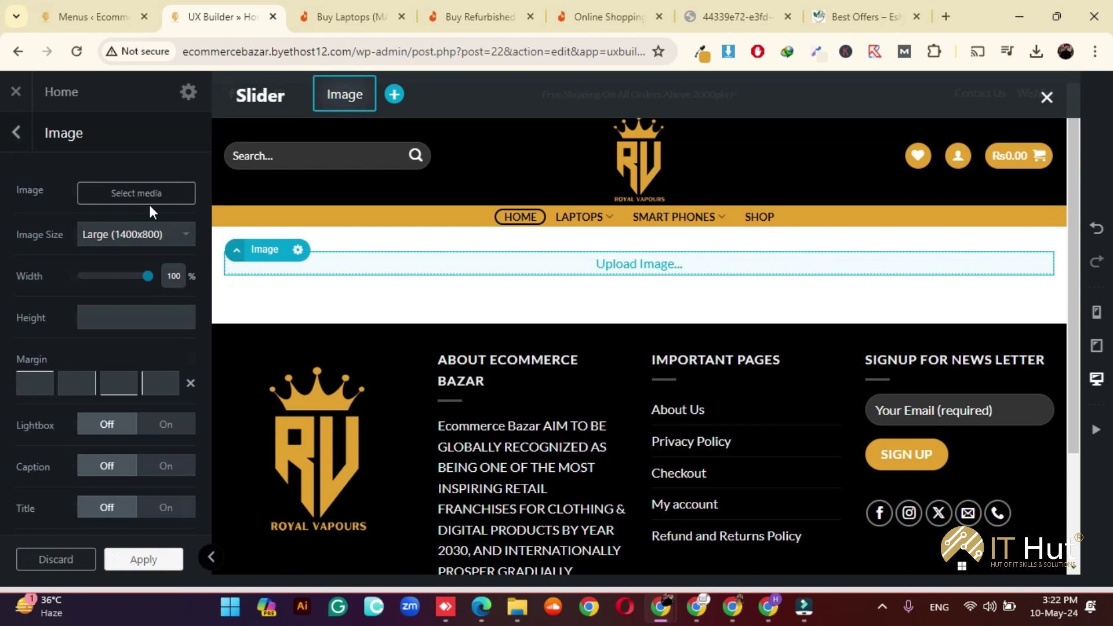
- Set the slider image's size to Original
{"action": "left_click", "coordinate": [143, 232]}
{"action": "left_click", "coordinate": [89, 234]}
{"action": "left_click", "coordinate": [89, 235]}
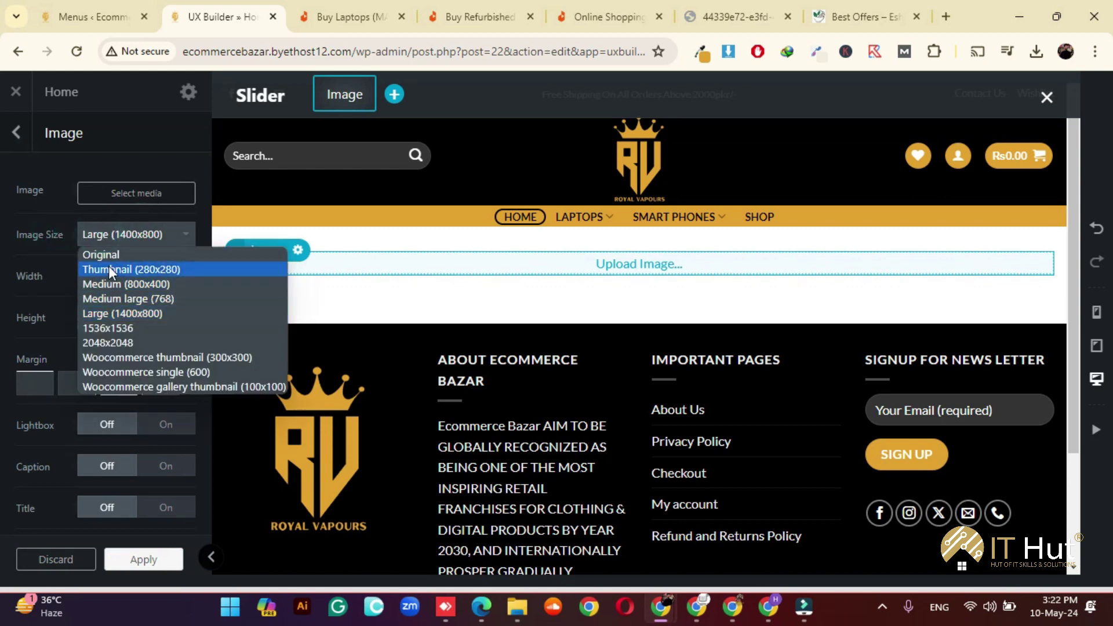
{"action": "left_click", "coordinate": [109, 255]}
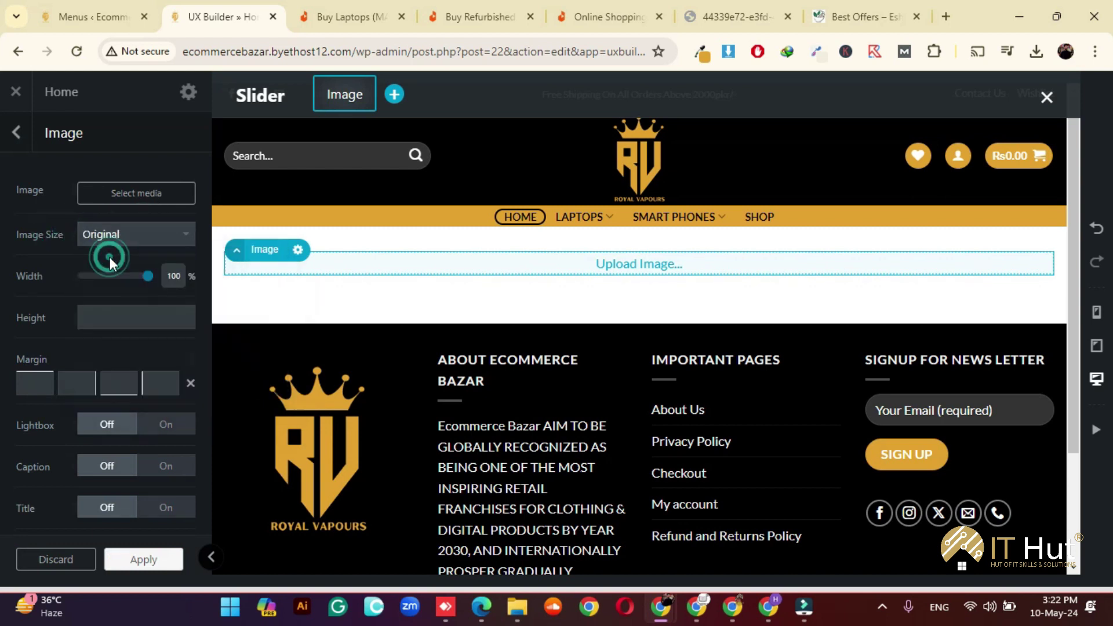
- Upload the most recently downloaded Daraz flash vouchers banner to the media library and use it as the slide's image
{"action": "left_click", "coordinate": [138, 198]}
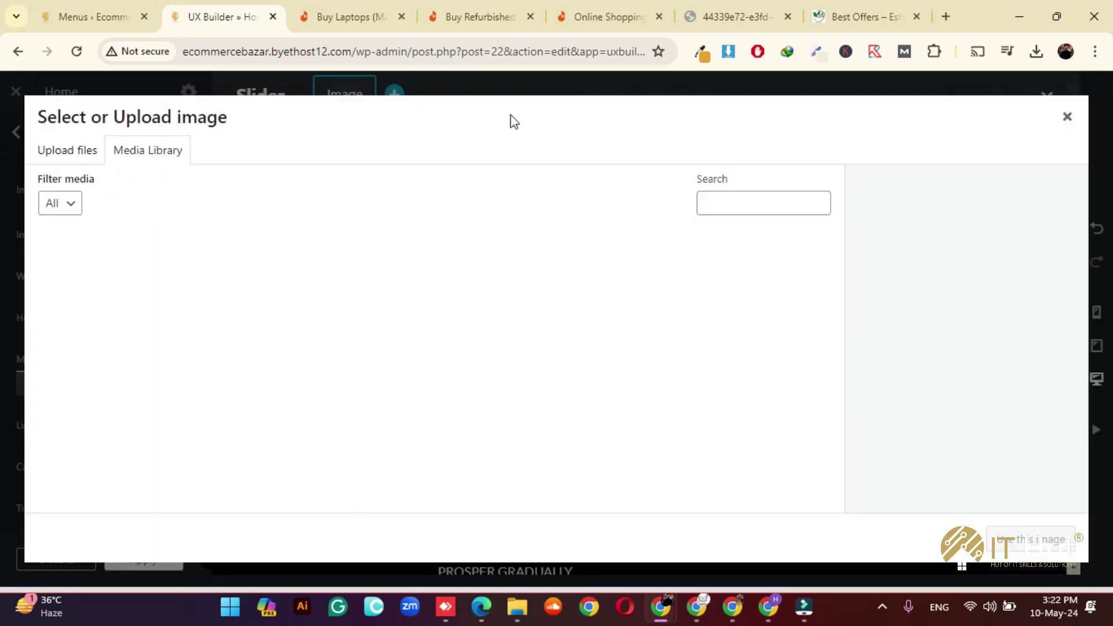
{"action": "left_click", "coordinate": [1036, 51]}
{"action": "left_click_drag", "start_coordinate": [959, 122], "coordinate": [568, 222]}
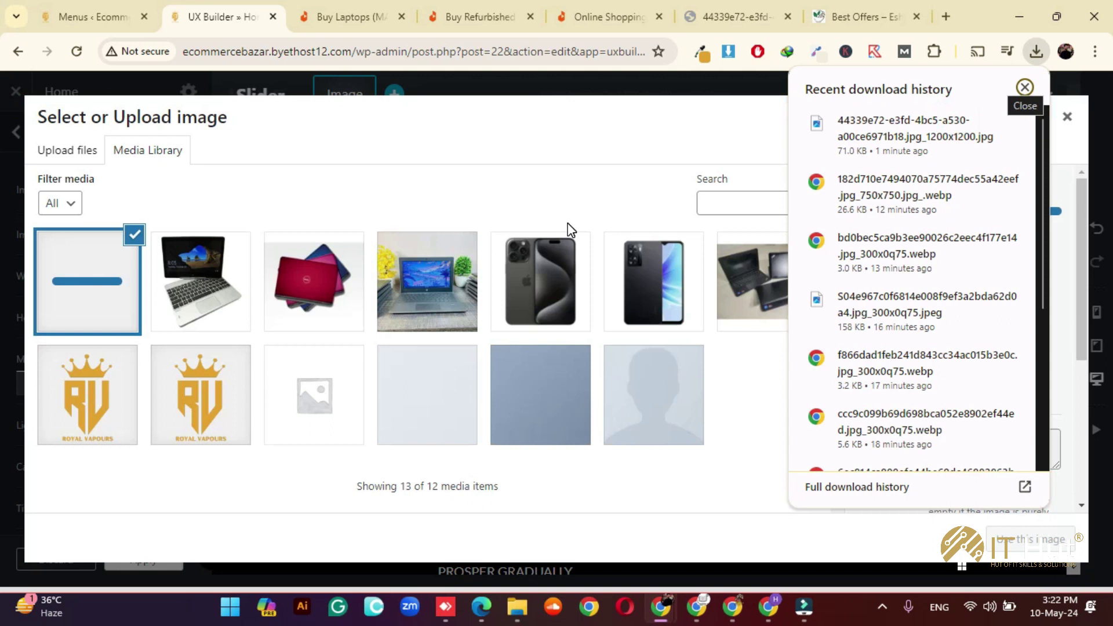
{"action": "left_click", "coordinate": [851, 535]}
{"action": "left_click", "coordinate": [1027, 542]}
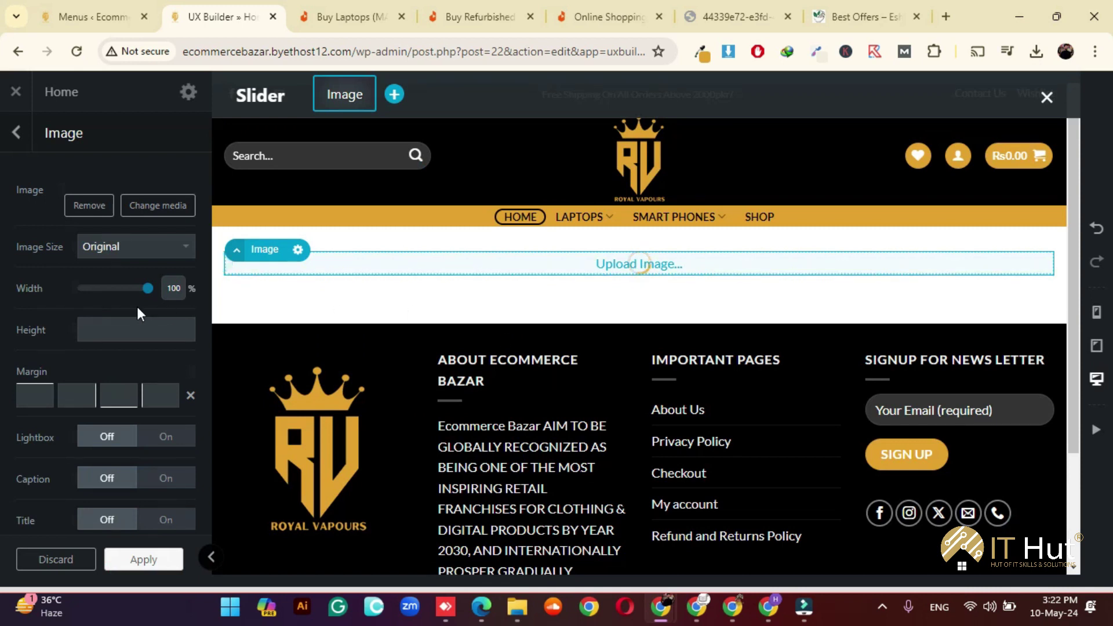
- Check the banner in the slider with the settings sidebar hidden, restore the sidebar, and apply the image settings
{"action": "scroll", "coordinate": [598, 408], "scroll_direction": "down", "scroll_amount": 4}
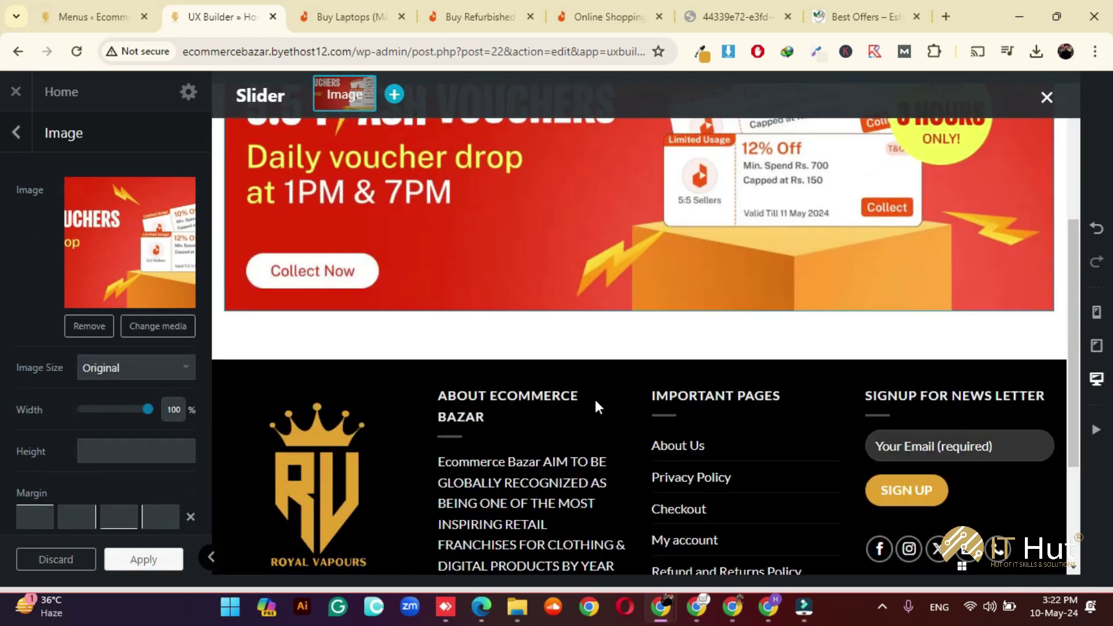
{"action": "left_click", "coordinate": [210, 557]}
{"action": "scroll", "coordinate": [602, 350], "scroll_direction": "up", "scroll_amount": 5}
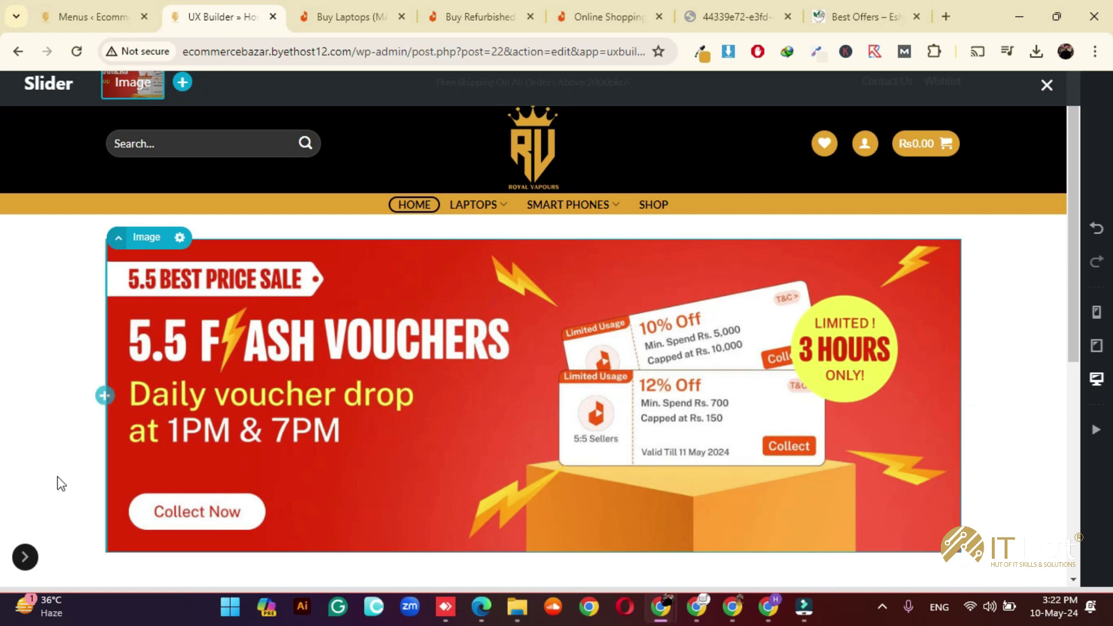
{"action": "left_click", "coordinate": [25, 557]}
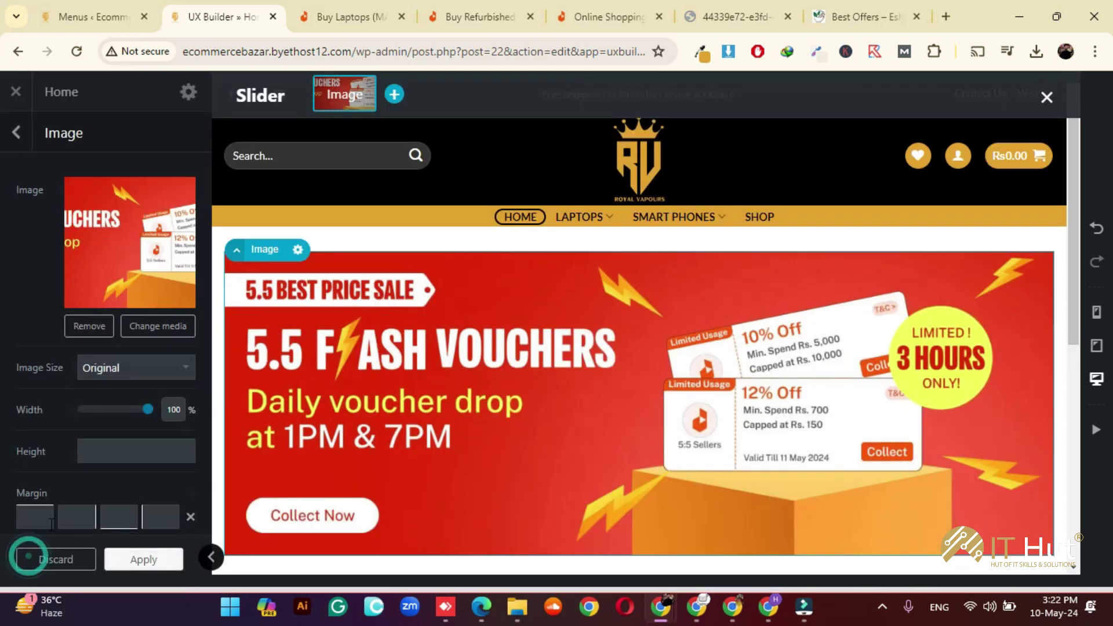
{"action": "left_click", "coordinate": [137, 559]}
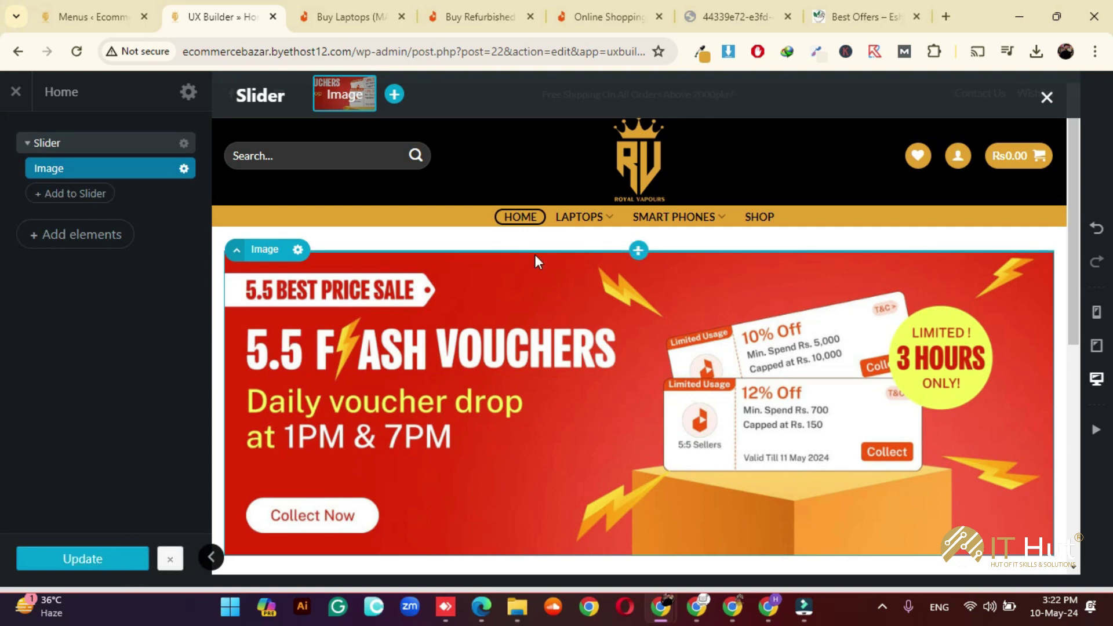
- Add a Section element above the slider and apply its Default preset
{"action": "mouse_move", "coordinate": [643, 266]}
{"action": "left_click", "coordinate": [638, 251]}
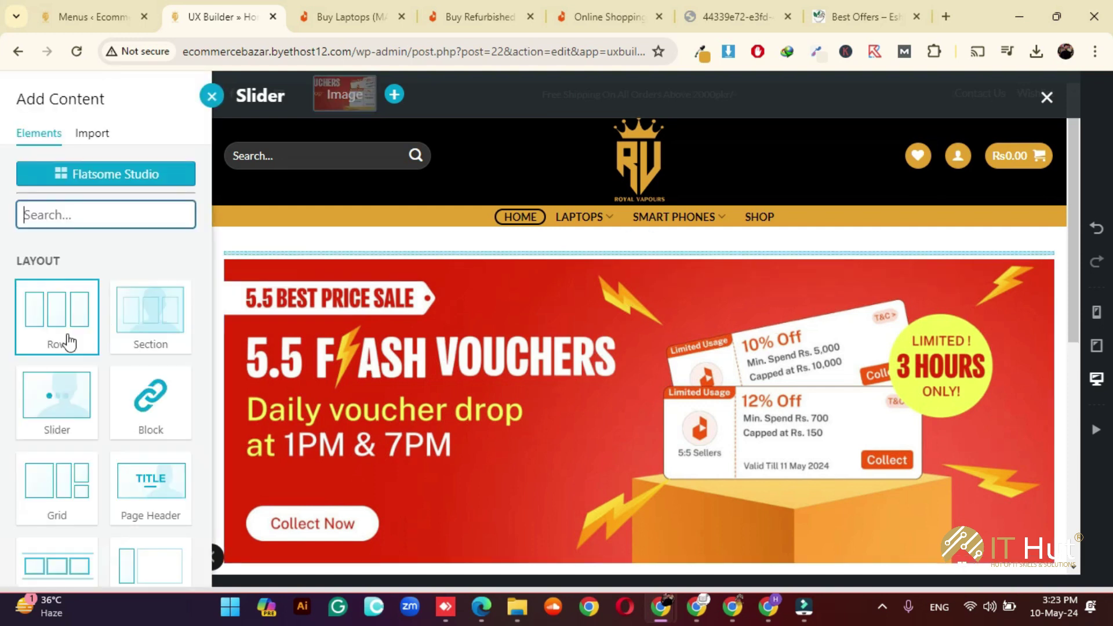
{"action": "left_click", "coordinate": [161, 323]}
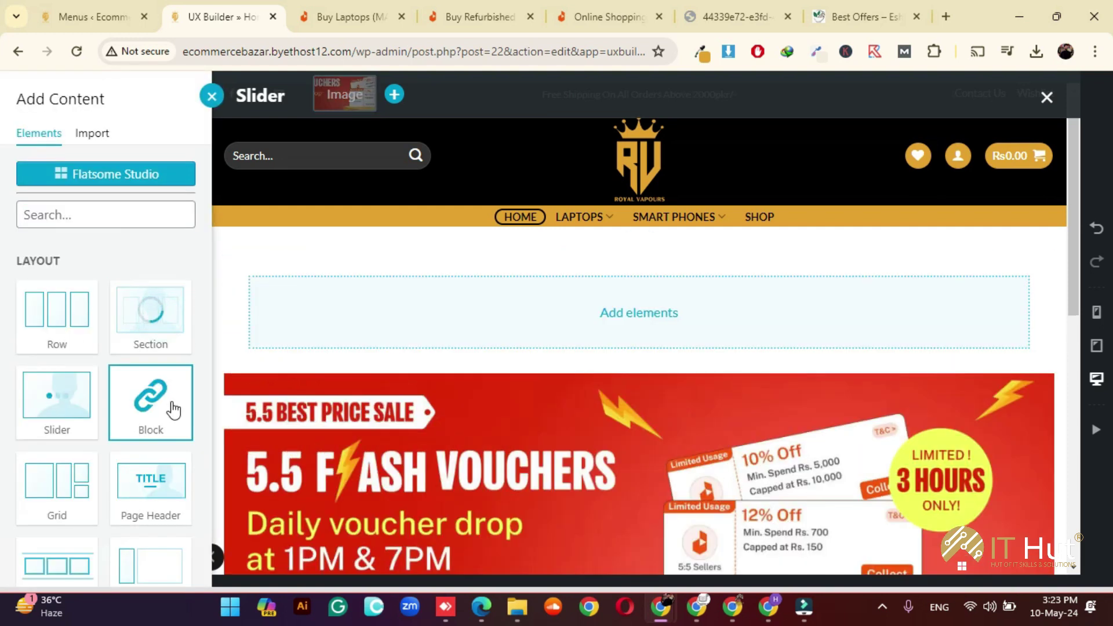
{"action": "left_click", "coordinate": [167, 401]}
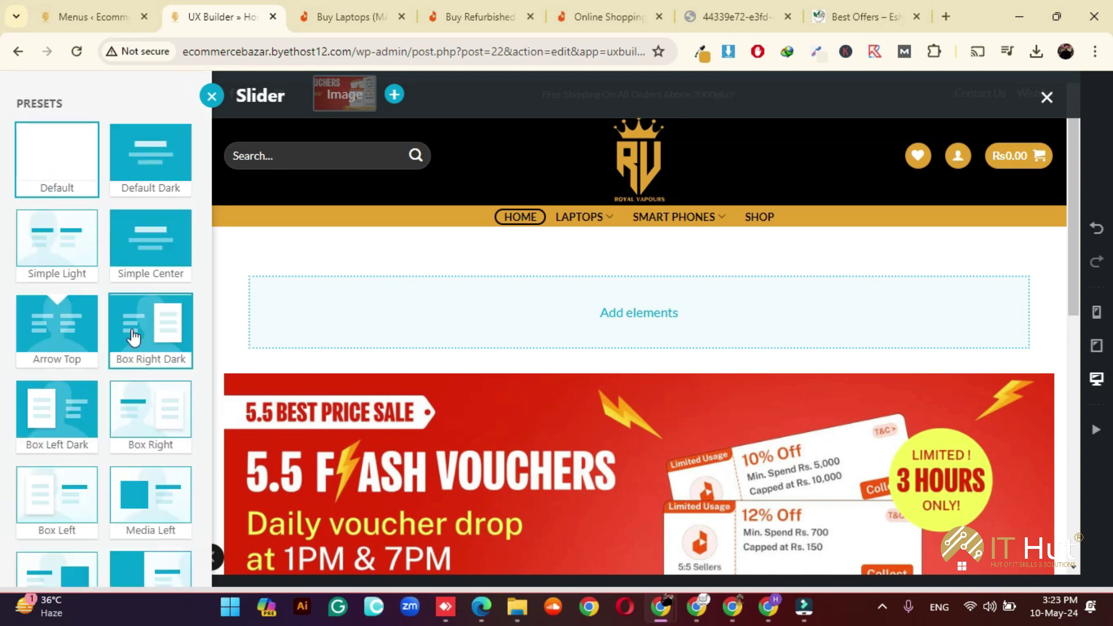
{"action": "scroll", "coordinate": [85, 329], "scroll_direction": "down", "scroll_amount": 5}
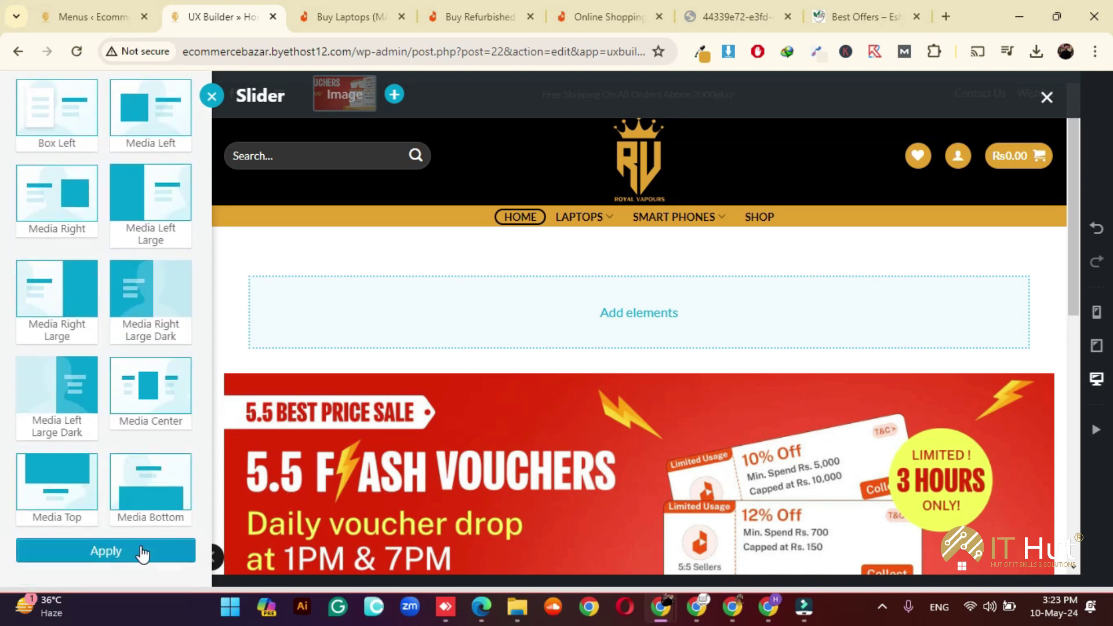
{"action": "left_click", "coordinate": [144, 551]}
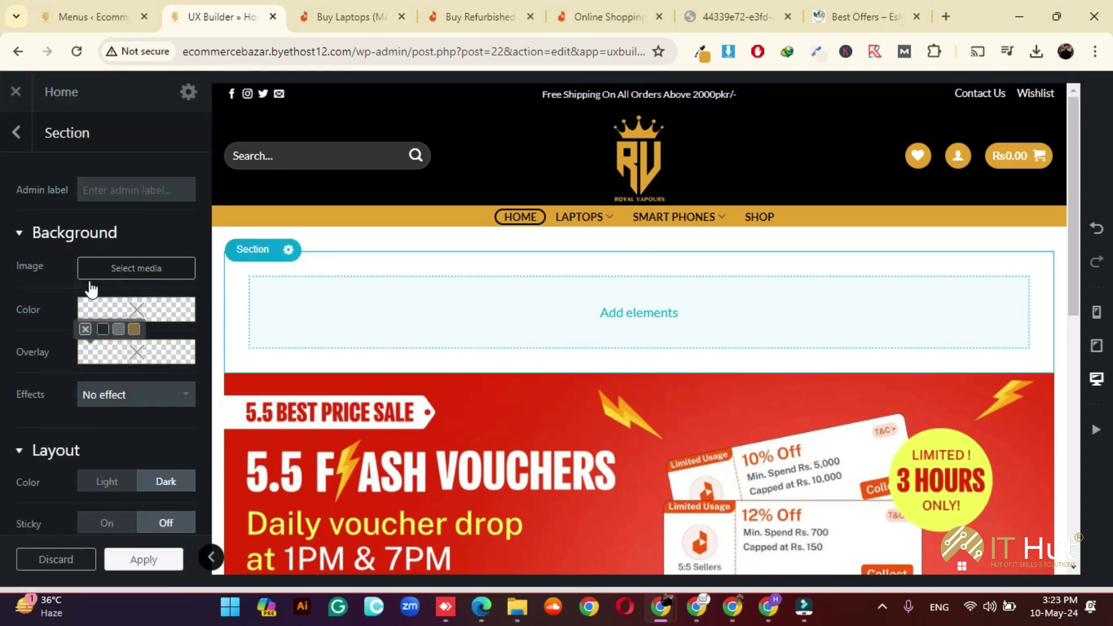
- Try the Circle mask on the new section and set the mask back to None
{"action": "scroll", "coordinate": [96, 471], "scroll_direction": "down", "scroll_amount": 1}
{"action": "scroll", "coordinate": [96, 471], "scroll_direction": "down", "scroll_amount": 5}
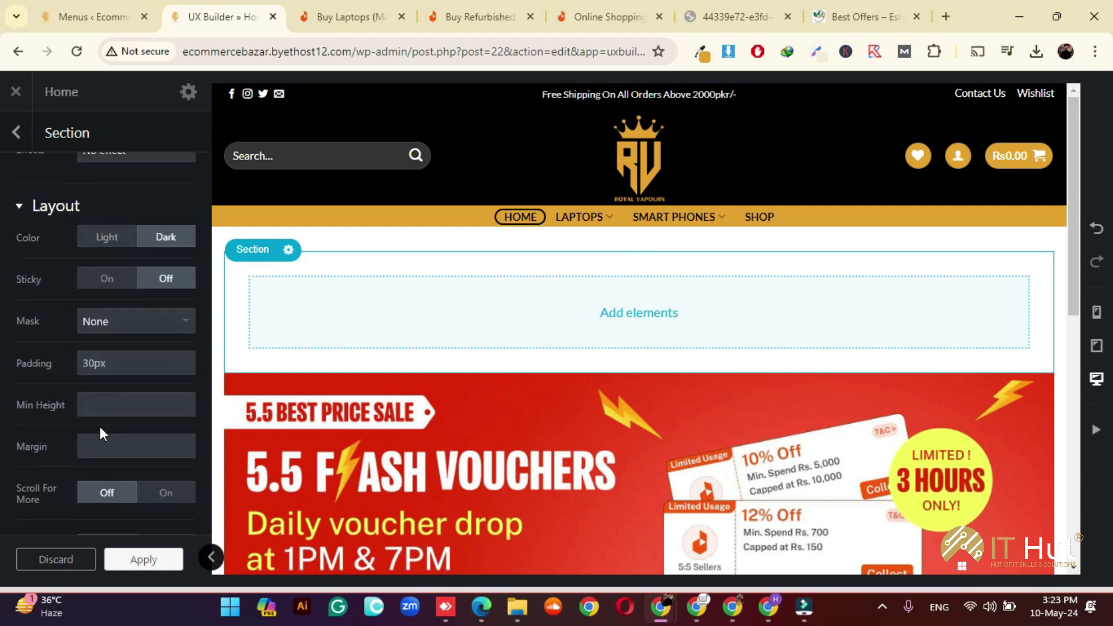
{"action": "left_click", "coordinate": [116, 322]}
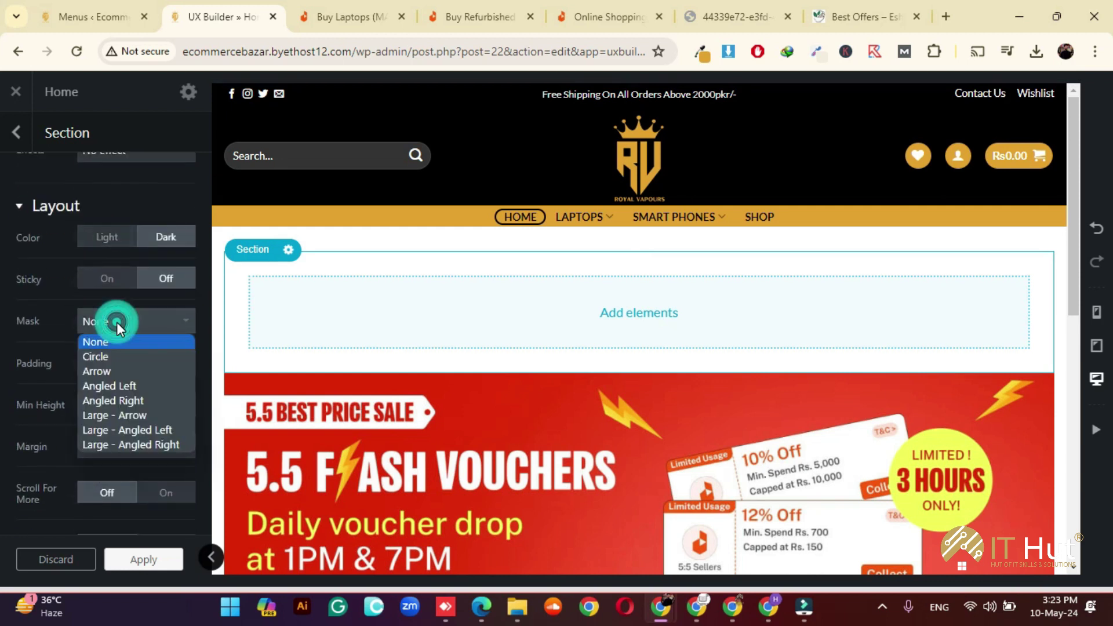
{"action": "left_click", "coordinate": [116, 356]}
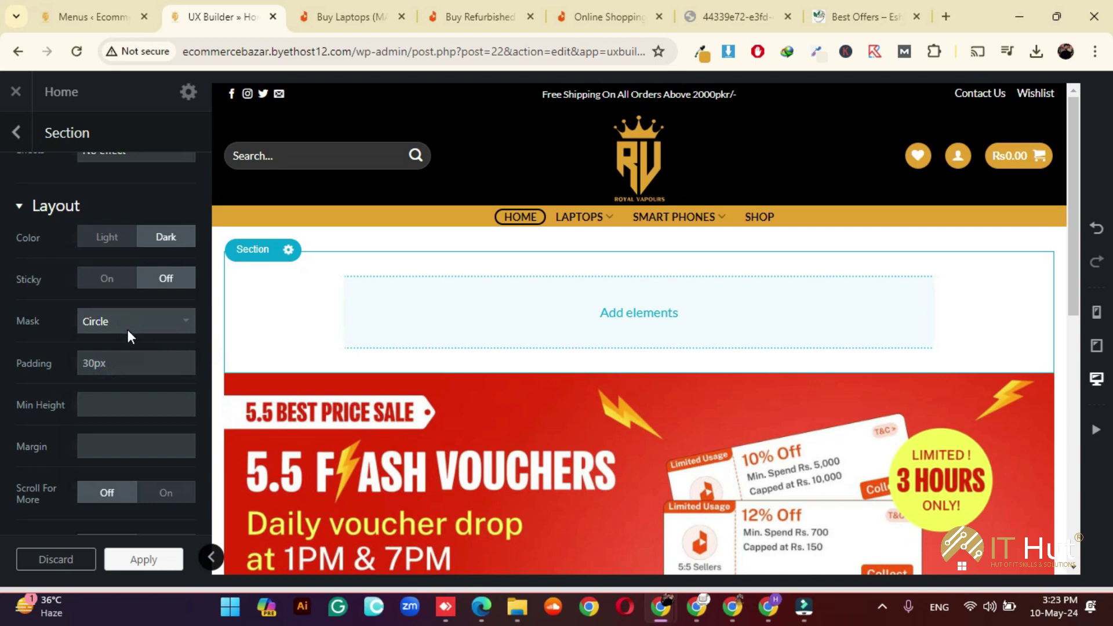
{"action": "left_click", "coordinate": [128, 328]}
{"action": "left_click", "coordinate": [127, 342]}
- Review the section's remaining options and delete the section from the page
{"action": "scroll", "coordinate": [103, 433], "scroll_direction": "down", "scroll_amount": 4}
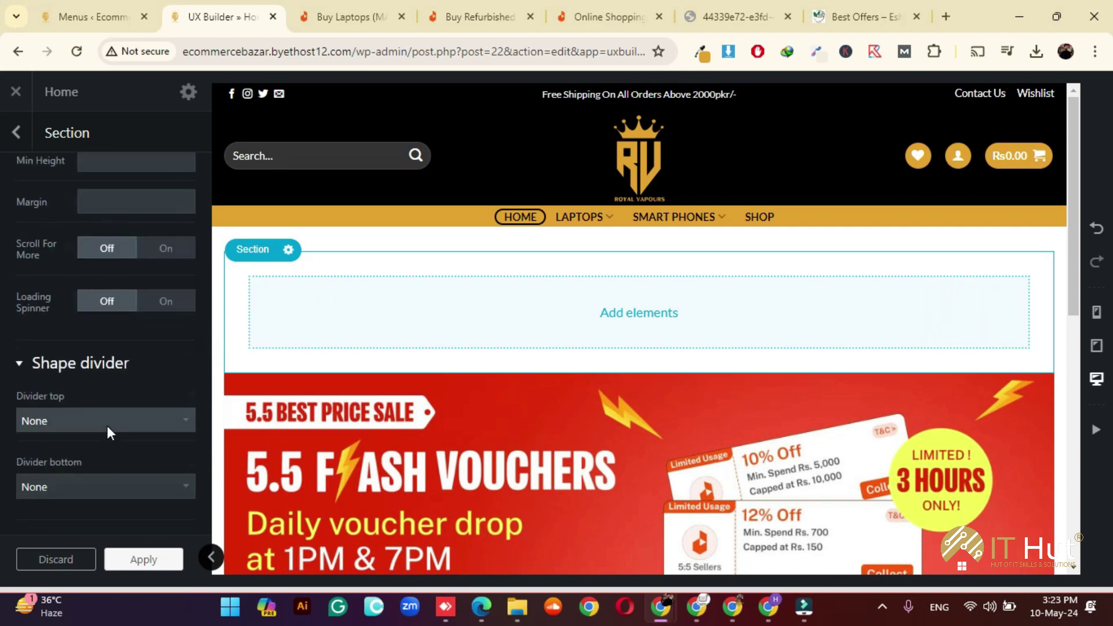
{"action": "scroll", "coordinate": [106, 426], "scroll_direction": "down", "scroll_amount": 10}
{"action": "scroll", "coordinate": [107, 423], "scroll_direction": "up", "scroll_amount": 12}
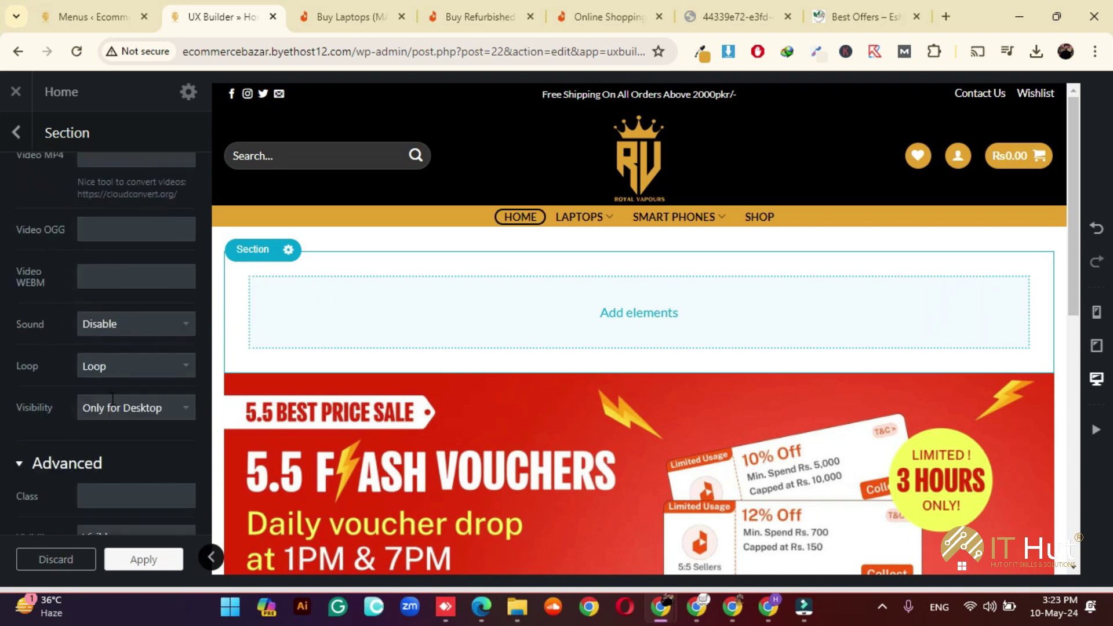
{"action": "mouse_move", "coordinate": [124, 301]}
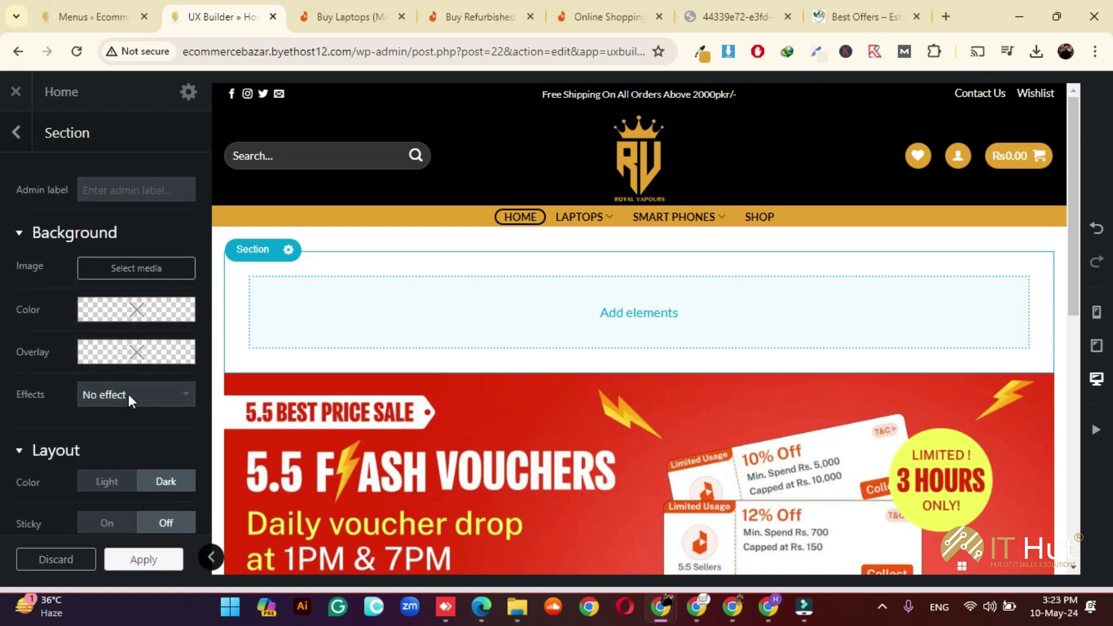
{"action": "left_click", "coordinate": [287, 250]}
{"action": "left_click", "coordinate": [266, 404]}
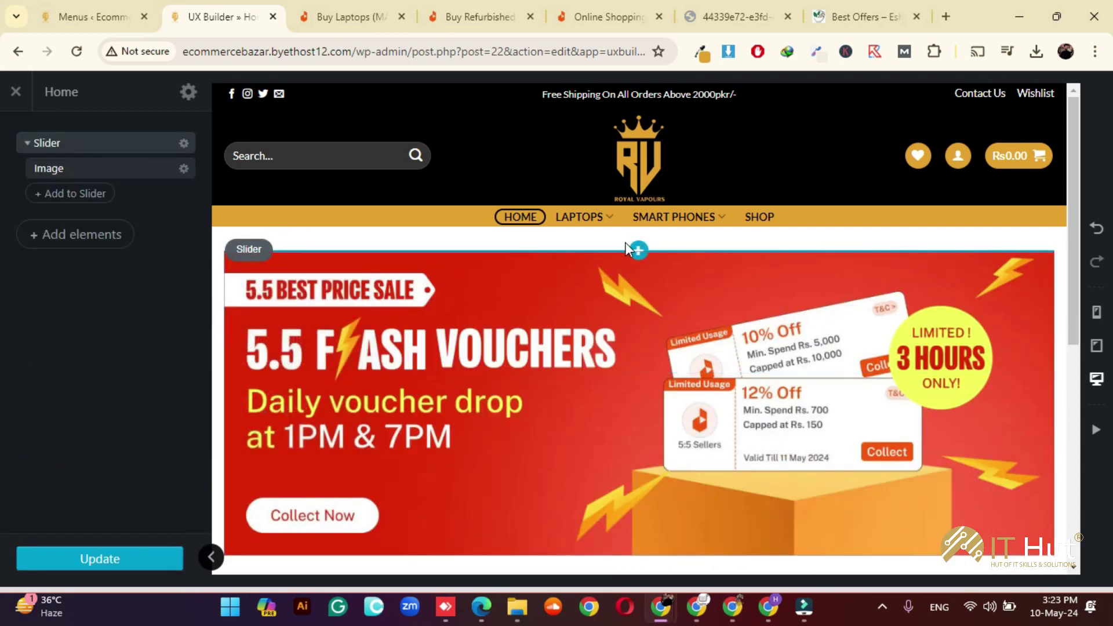
- Look through the elements that can be placed above the slider and close the list without adding any
{"action": "left_click", "coordinate": [639, 251]}
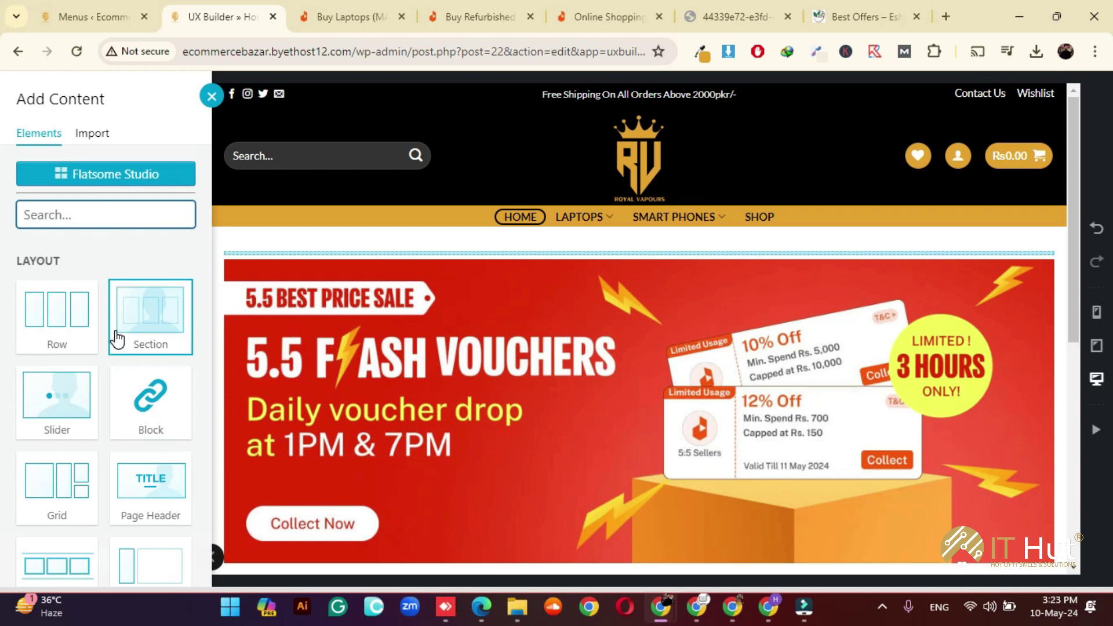
{"action": "scroll", "coordinate": [136, 551], "scroll_direction": "down", "scroll_amount": 10}
{"action": "scroll", "coordinate": [145, 557], "scroll_direction": "down", "scroll_amount": 6}
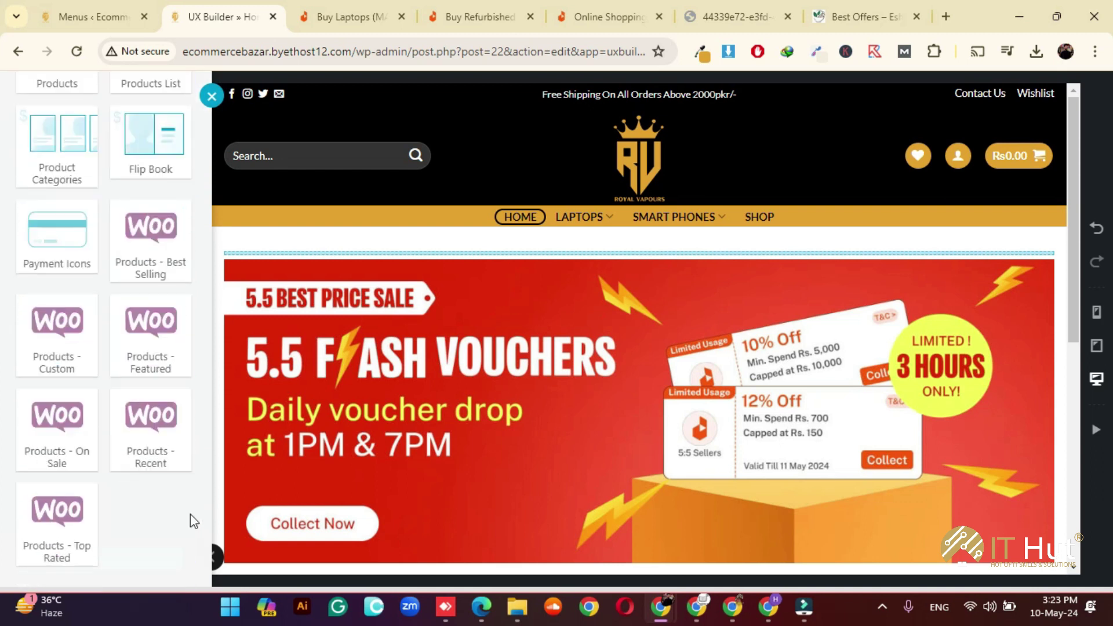
{"action": "scroll", "coordinate": [191, 519], "scroll_direction": "up", "scroll_amount": 4}
{"action": "left_click", "coordinate": [212, 96]}
- Save the home page in UX Builder and open the live Ecommerce Bazar site in place of the Menus page
{"action": "left_click", "coordinate": [112, 561]}
{"action": "left_click", "coordinate": [99, 9]}
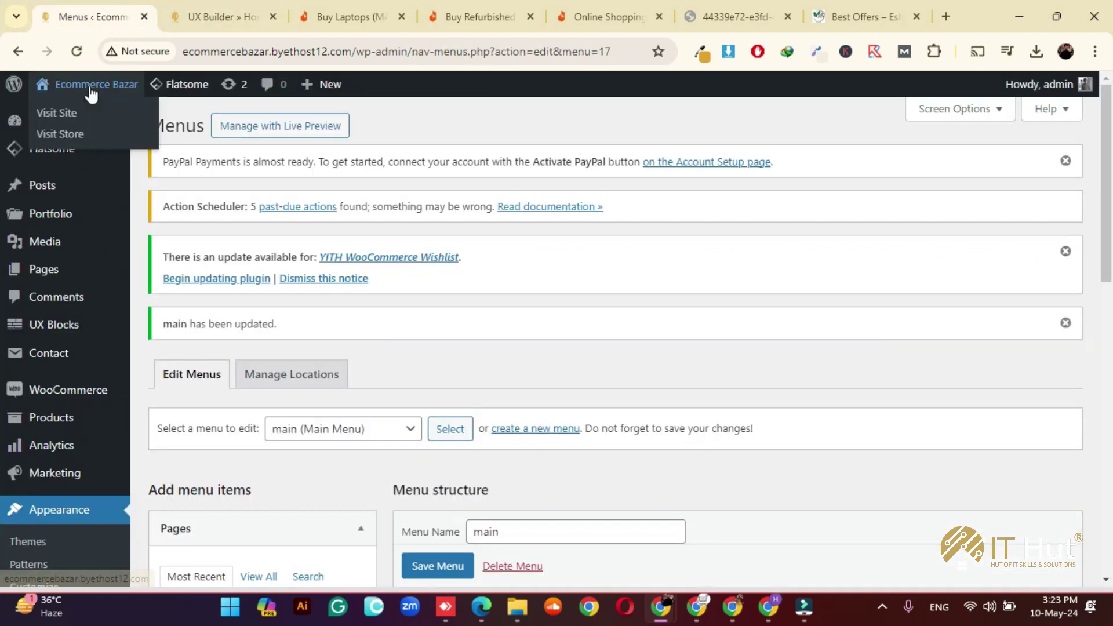
{"action": "left_click_drag", "start_coordinate": [107, 12], "coordinate": [231, 9]}
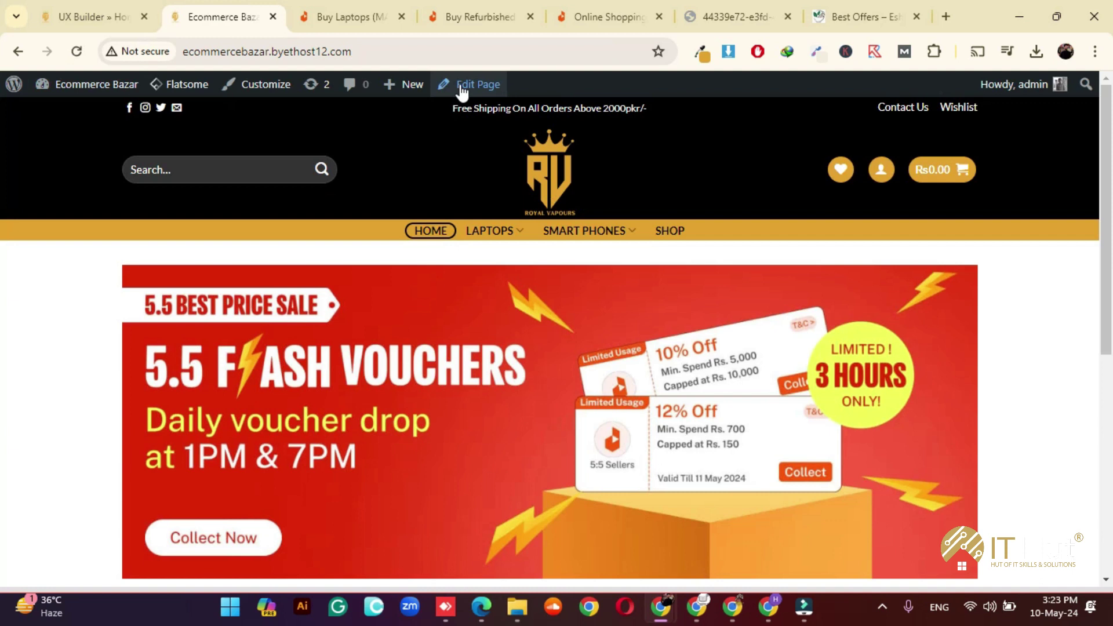
- Edit the Home page, set its template to Page - Full Width, and update the page
{"action": "left_click", "coordinate": [472, 89]}
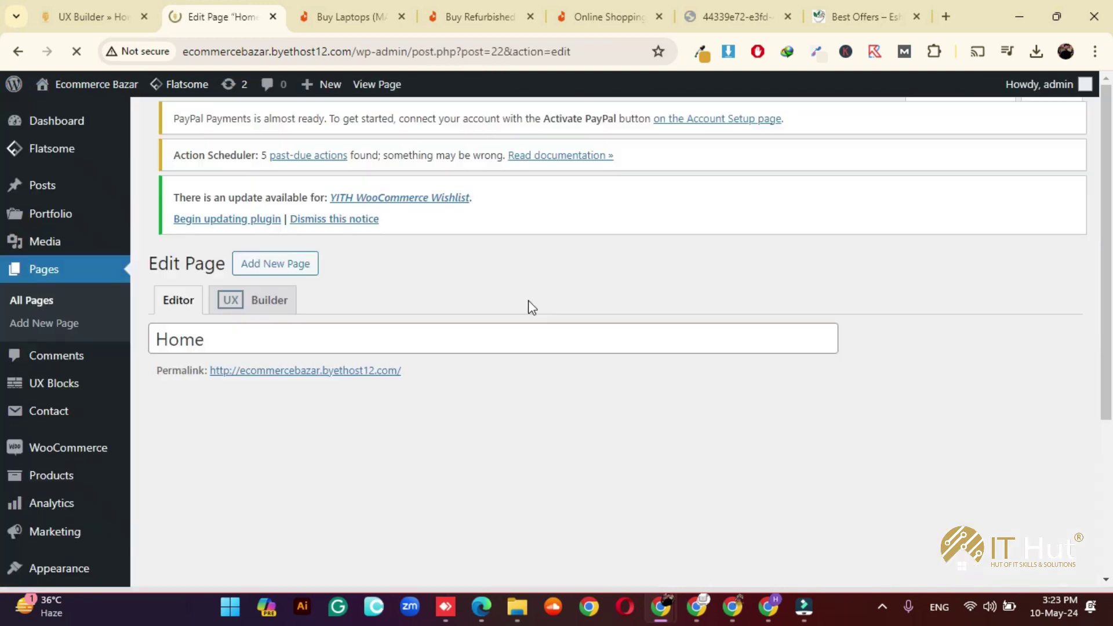
{"action": "scroll", "coordinate": [628, 281], "scroll_direction": "down", "scroll_amount": 4}
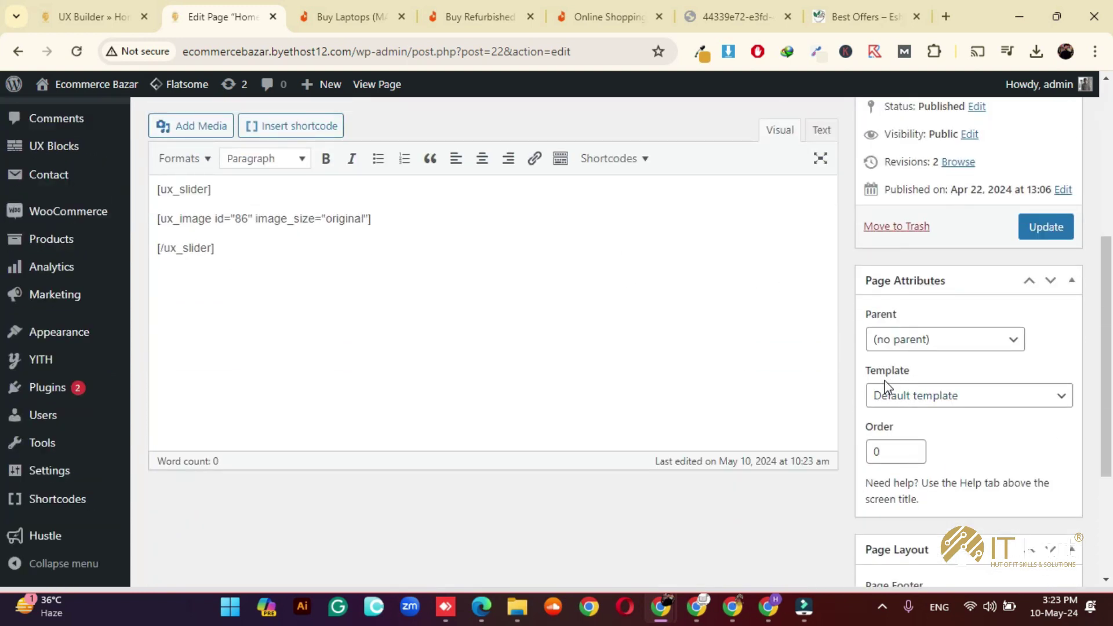
{"action": "left_click", "coordinate": [917, 399]}
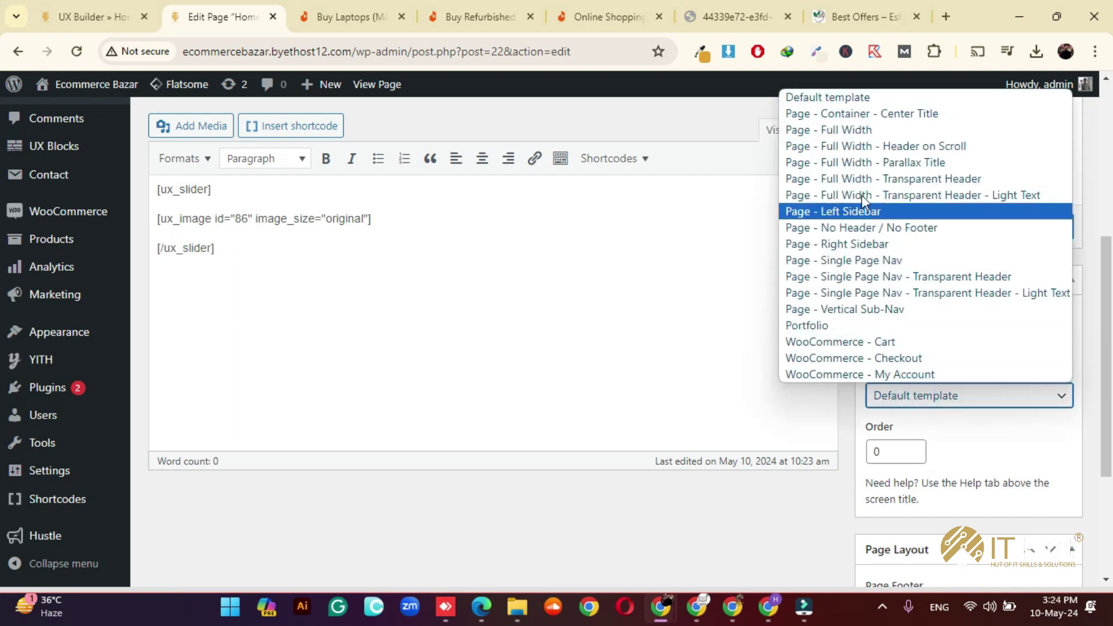
{"action": "left_click", "coordinate": [872, 131]}
{"action": "left_click", "coordinate": [1046, 228]}
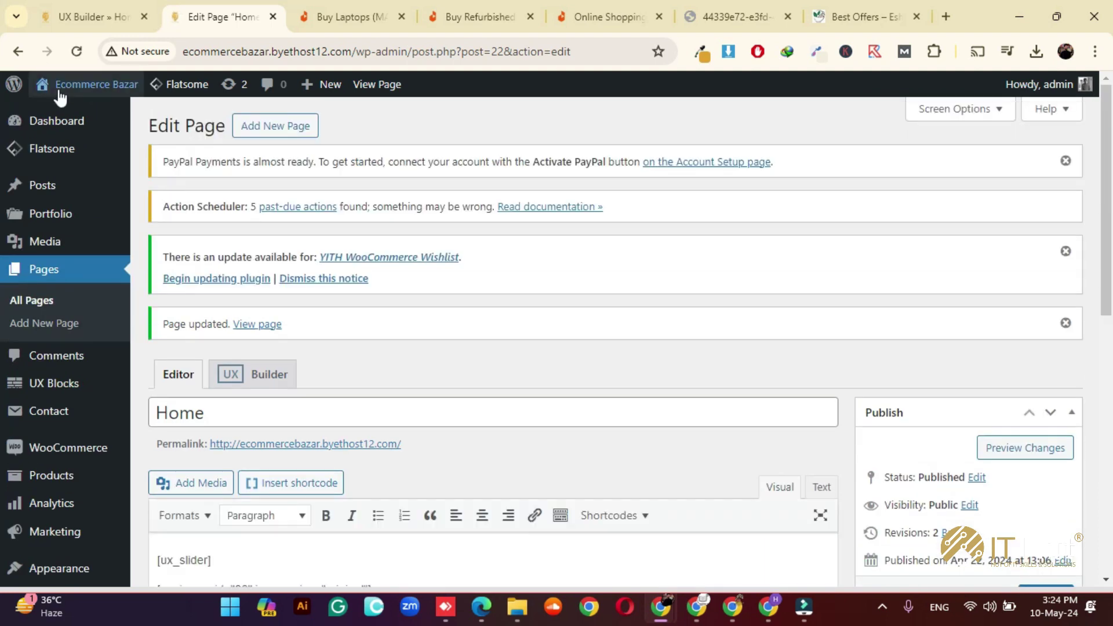
- Open the live site in a new tab and inspect how the slider banner fits the full-width home page
{"action": "right_click", "coordinate": [81, 85]}
{"action": "left_click", "coordinate": [116, 106]}
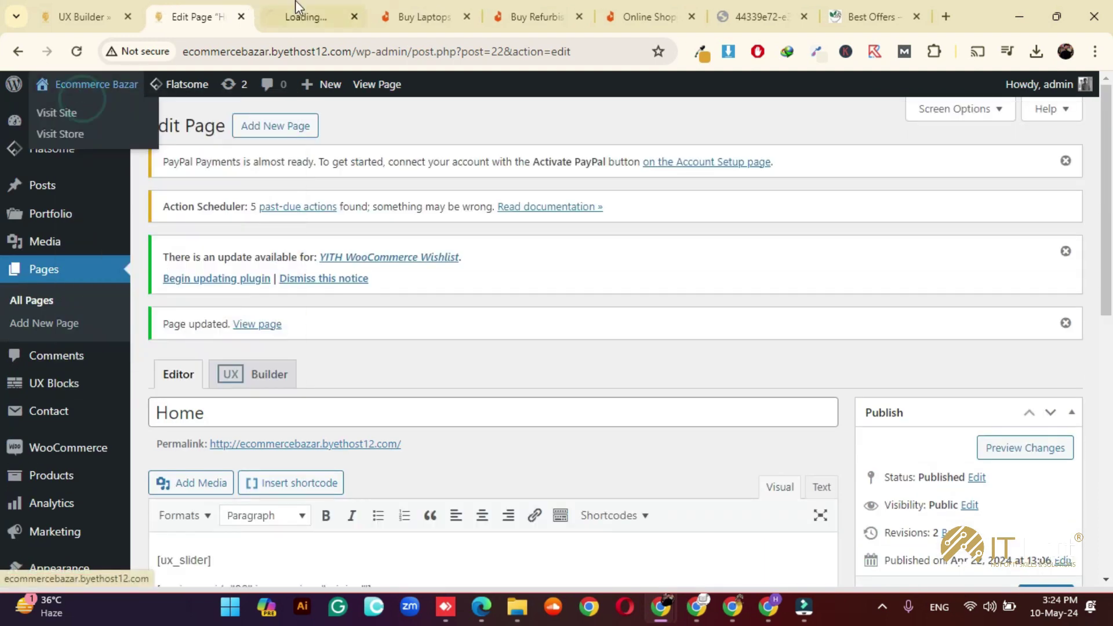
{"action": "left_click", "coordinate": [298, 8]}
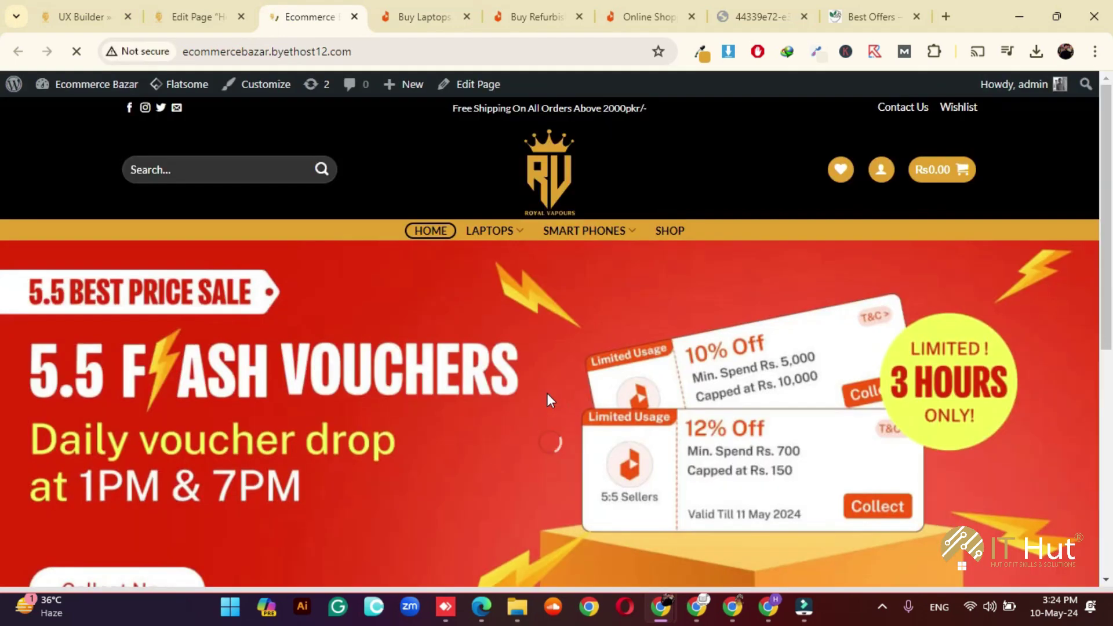
{"action": "scroll", "coordinate": [547, 392], "scroll_direction": "down", "scroll_amount": 6}
{"action": "scroll", "coordinate": [548, 388], "scroll_direction": "up", "scroll_amount": 6}
{"action": "scroll", "coordinate": [549, 387], "scroll_direction": "up", "scroll_amount": 1}
{"action": "scroll", "coordinate": [550, 386], "scroll_direction": "down", "scroll_amount": 3}
{"action": "scroll", "coordinate": [550, 385], "scroll_direction": "up", "scroll_amount": 3}
{"action": "scroll", "coordinate": [551, 374], "scroll_direction": "down", "scroll_amount": 1}
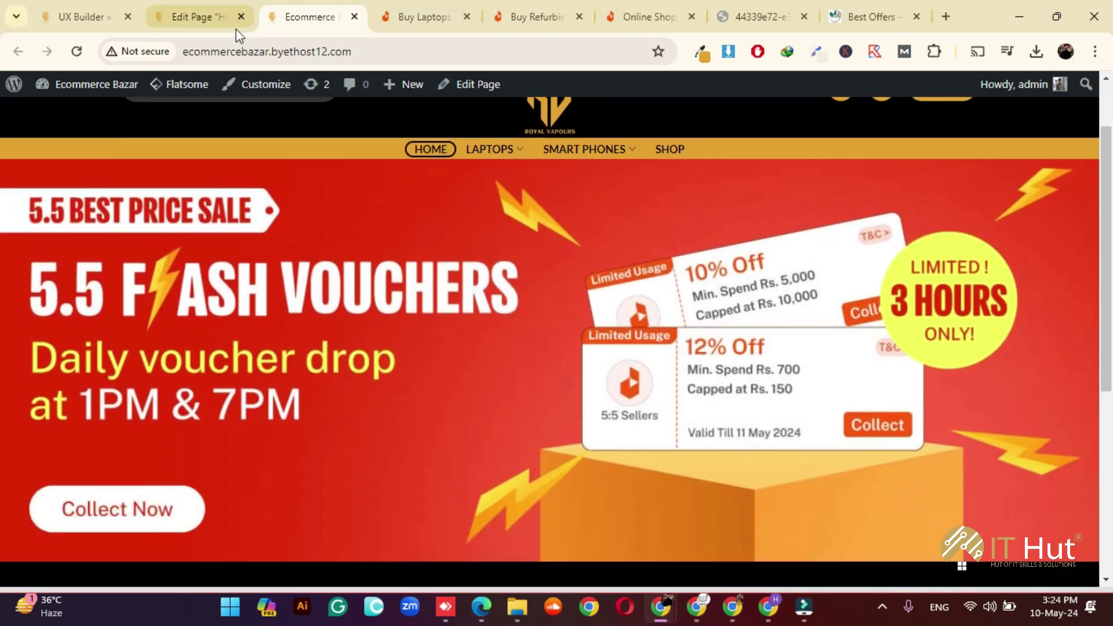
- Reopen the home page in UX Builder from the live site and close the leftover page editor and builder tabs
{"action": "mouse_move", "coordinate": [484, 87]}
{"action": "left_click", "coordinate": [489, 114]}
{"action": "left_click", "coordinate": [241, 16]}
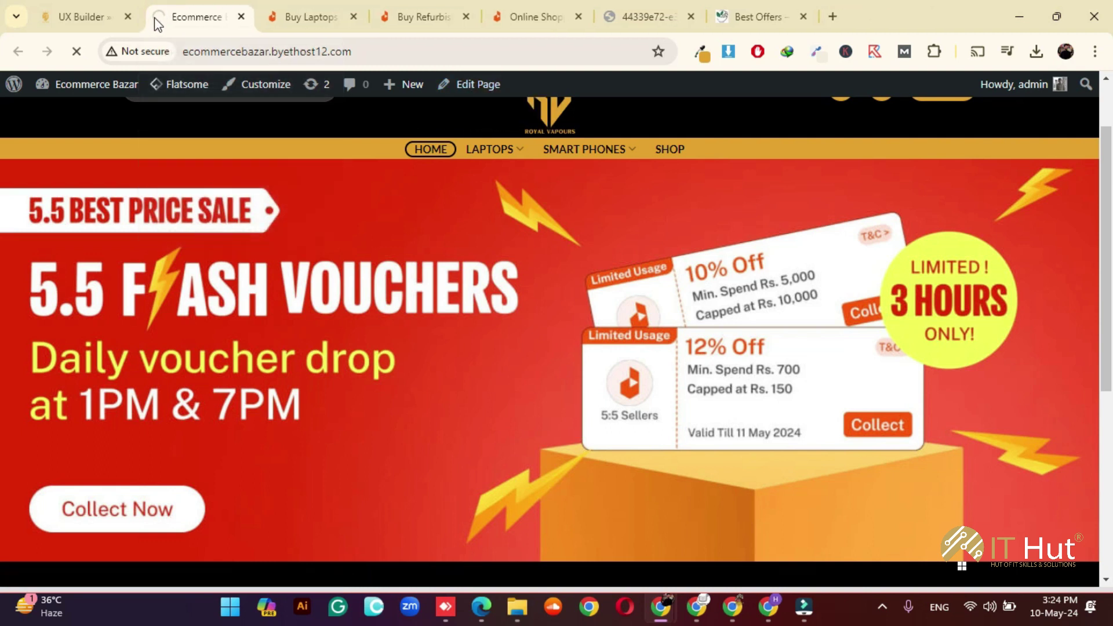
{"action": "left_click", "coordinate": [127, 17]}
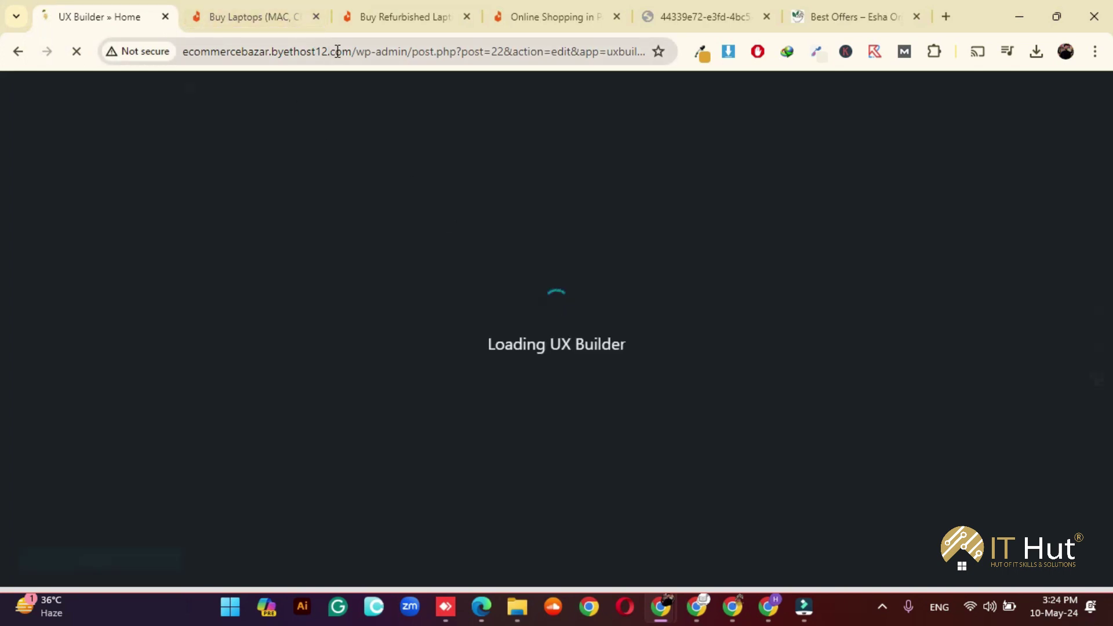
- Copy the site's domain from the address, load the live store in place of the Daraz laptops page, and close the refurbished laptops page
{"action": "left_click_drag", "start_coordinate": [350, 53], "coordinate": [216, 54]}
{"action": "right_click", "coordinate": [223, 52]}
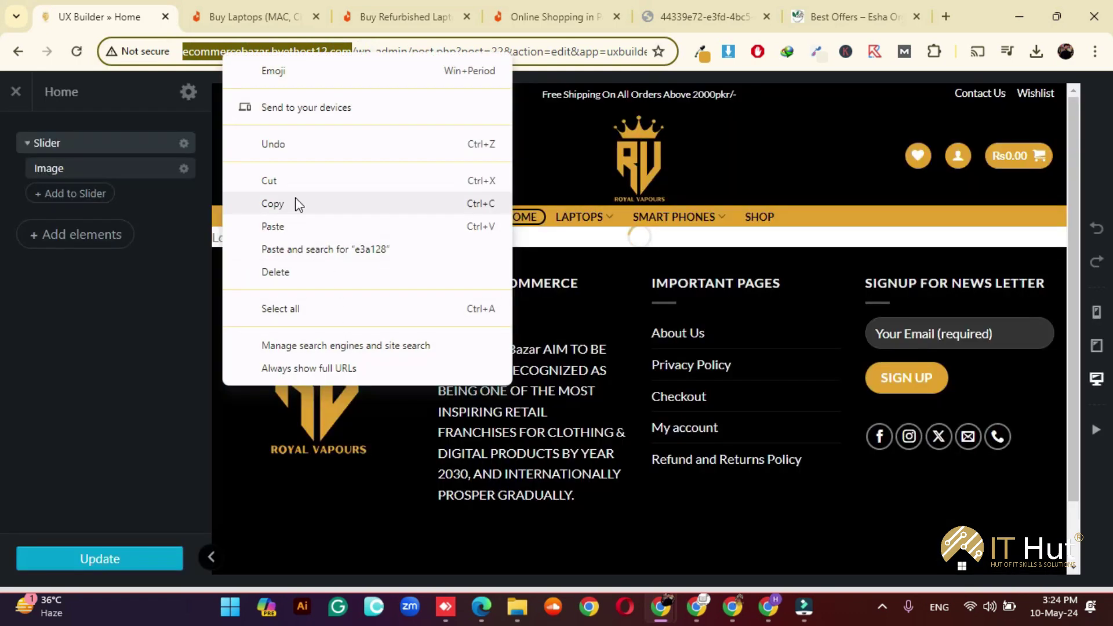
{"action": "left_click", "coordinate": [297, 204]}
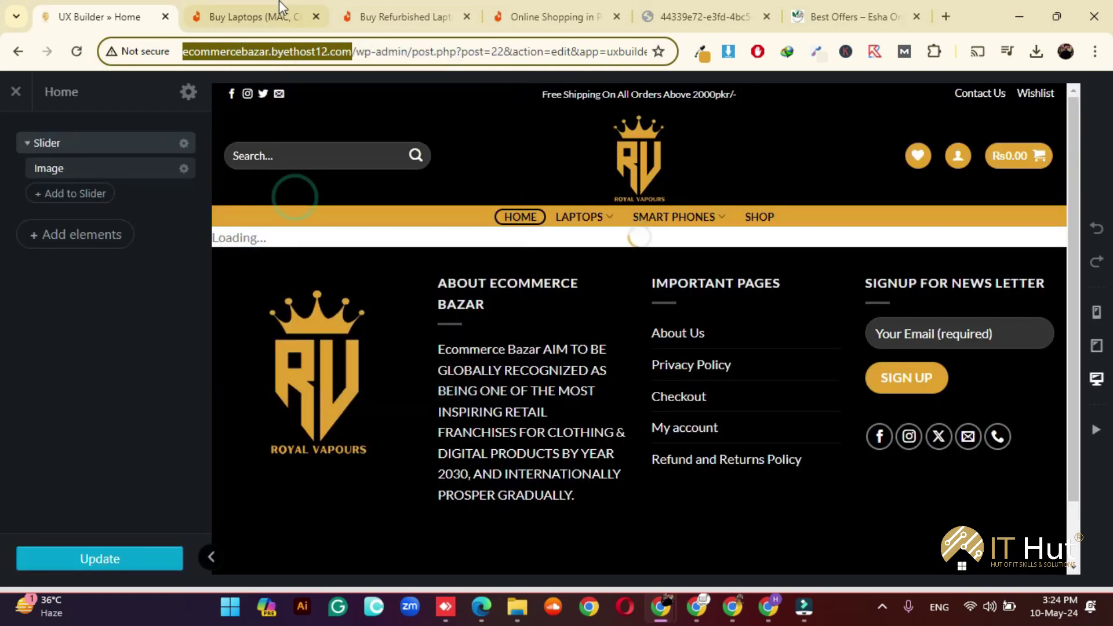
{"action": "left_click", "coordinate": [273, 15]}
{"action": "left_click", "coordinate": [297, 54]}
{"action": "key", "text": "ctrl+v"}
{"action": "key", "text": "Return"}
{"action": "left_click", "coordinate": [466, 17]}
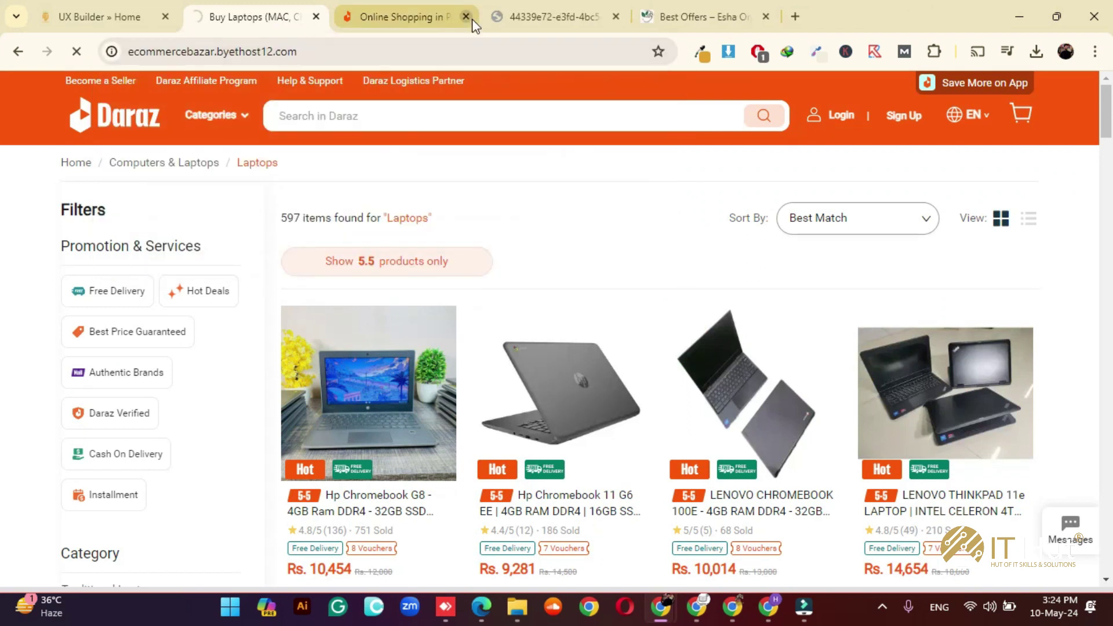
{"action": "left_click", "coordinate": [769, 606]}
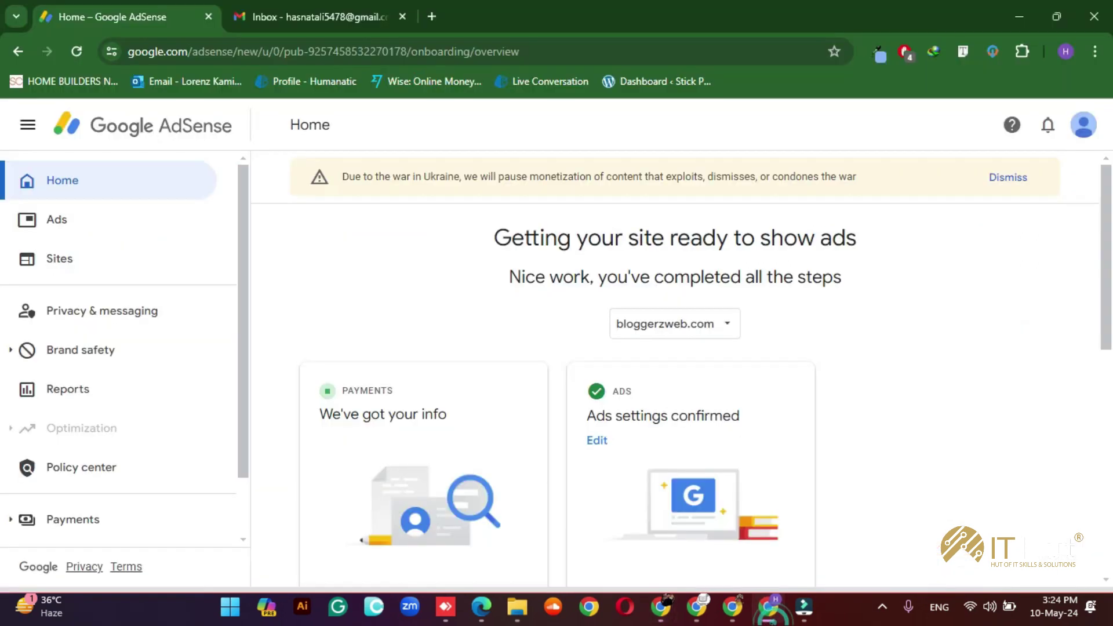
{"action": "left_click", "coordinate": [661, 607]}
{"action": "left_click", "coordinate": [144, 1]}
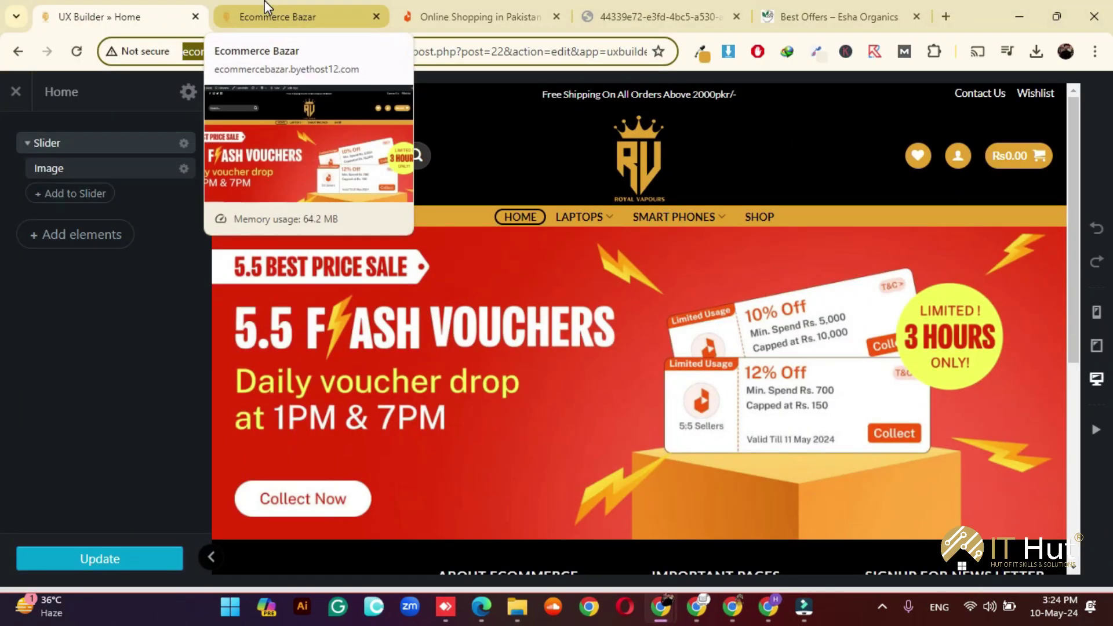
{"action": "left_click", "coordinate": [265, 3]}
{"action": "left_click", "coordinate": [116, 9]}
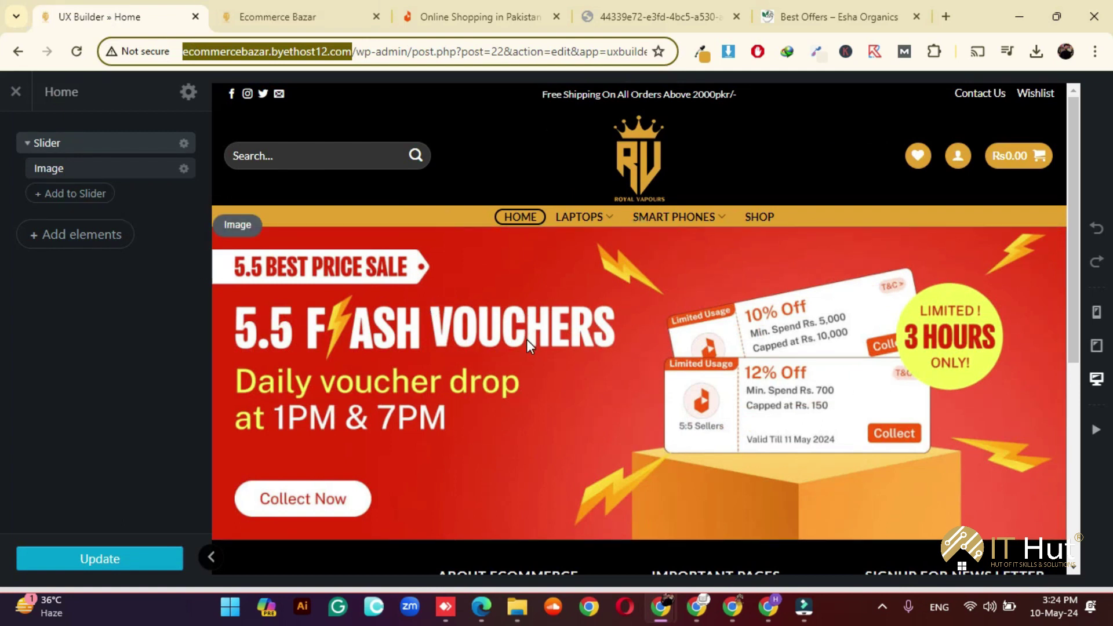
- Try a 16:9 height on the slider's voucher banner image, clear it again, and preview the banner across the full page width
{"action": "left_click", "coordinate": [612, 324]}
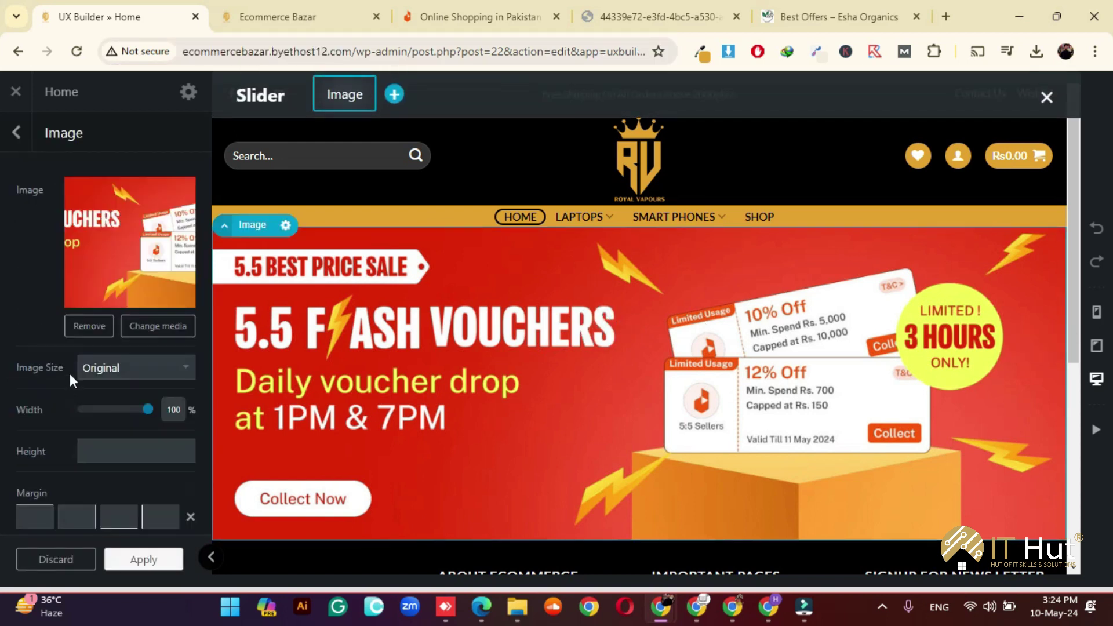
{"action": "scroll", "coordinate": [98, 316], "scroll_direction": "down", "scroll_amount": 3}
{"action": "mouse_move", "coordinate": [122, 288]}
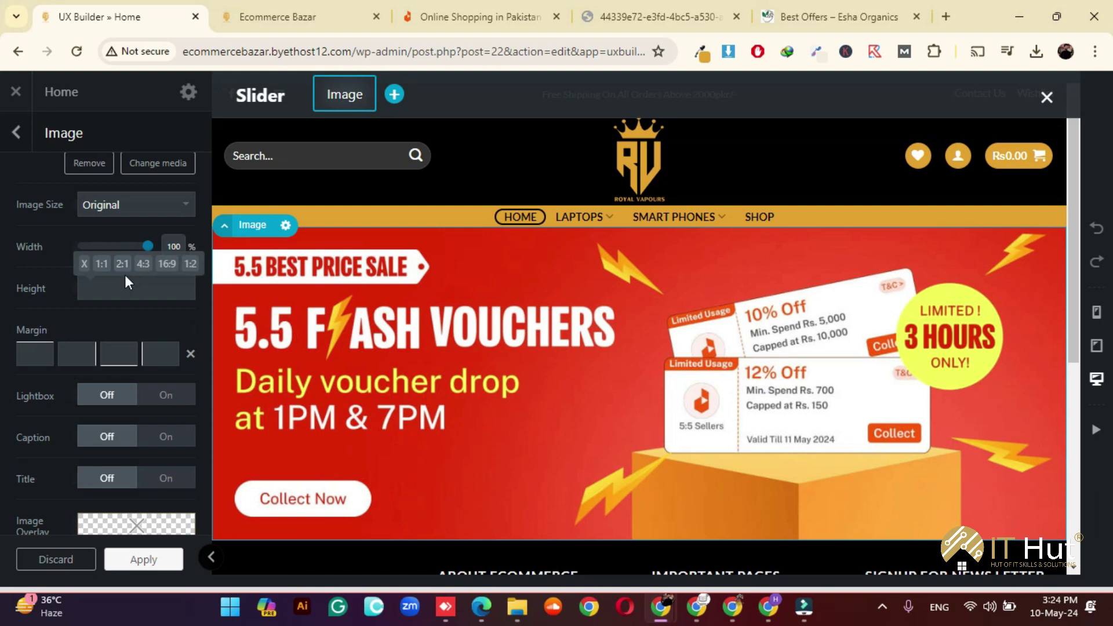
{"action": "left_click", "coordinate": [169, 265]}
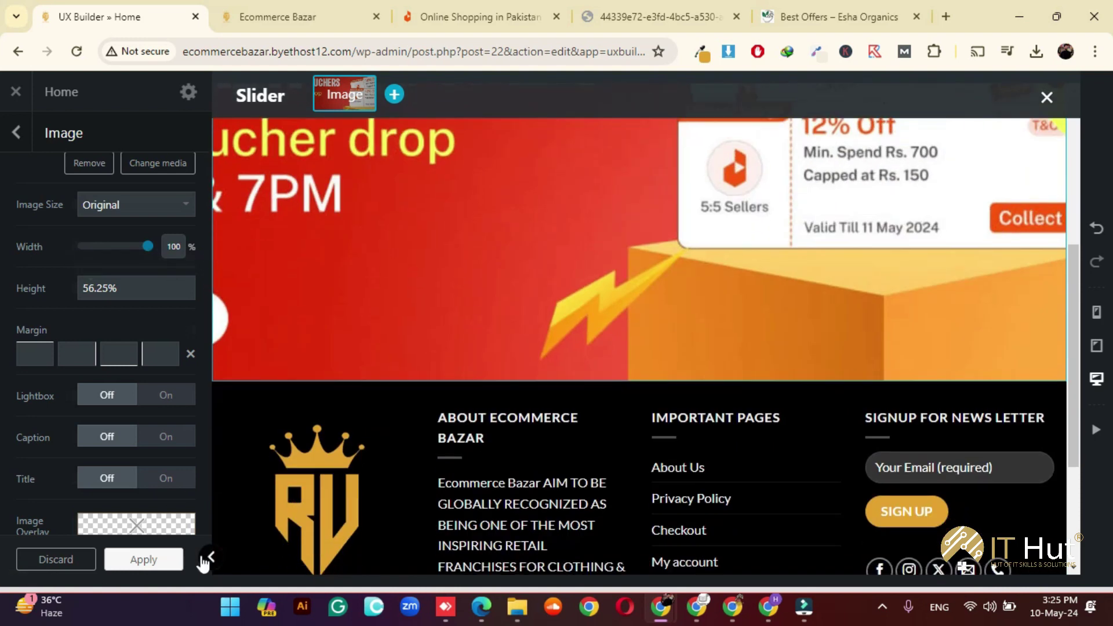
{"action": "left_click", "coordinate": [207, 558]}
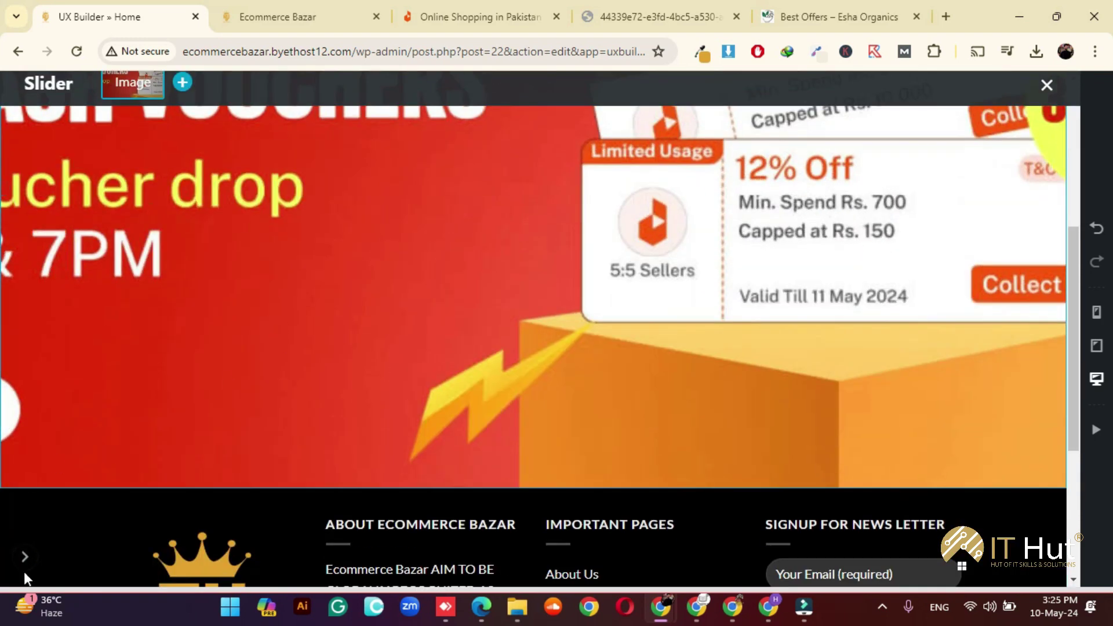
{"action": "left_click", "coordinate": [25, 558]}
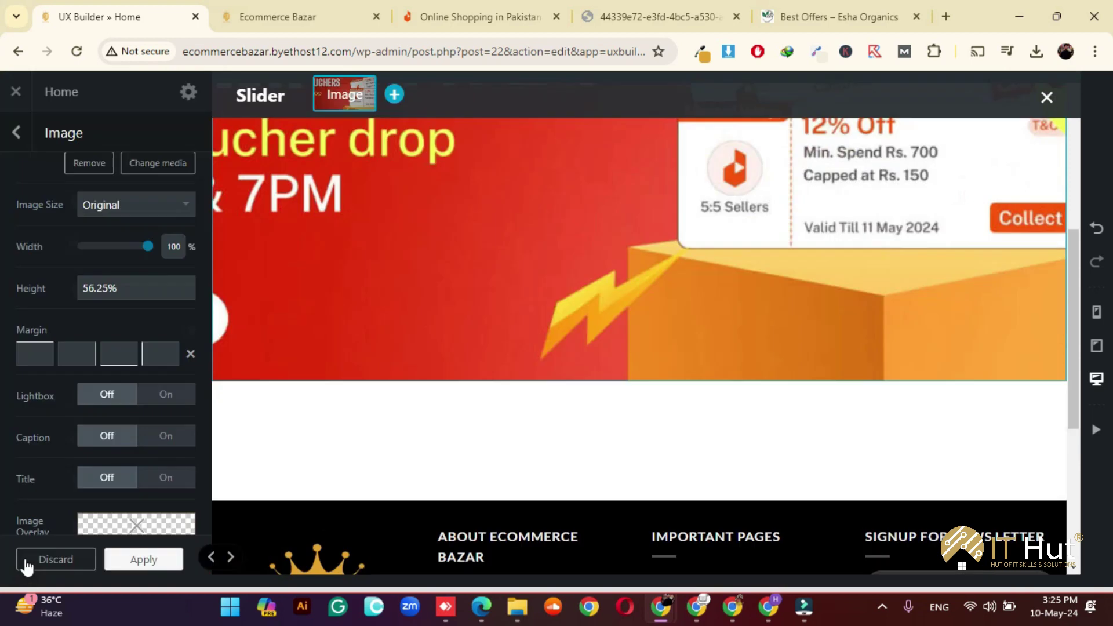
{"action": "left_click", "coordinate": [84, 265]}
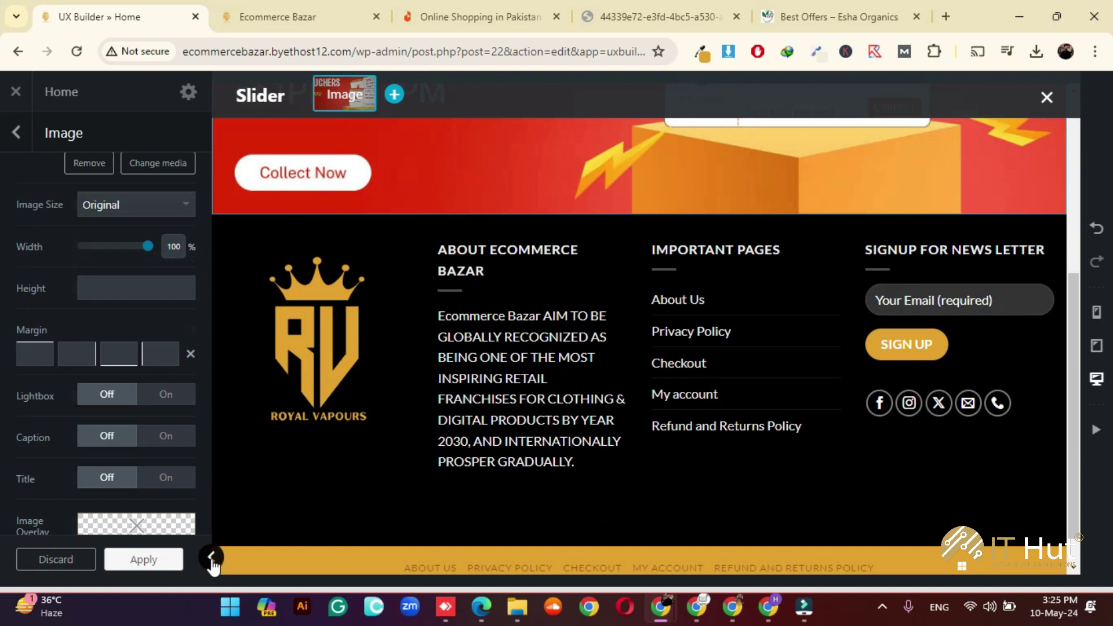
{"action": "left_click", "coordinate": [211, 558]}
{"action": "scroll", "coordinate": [479, 461], "scroll_direction": "up", "scroll_amount": 5}
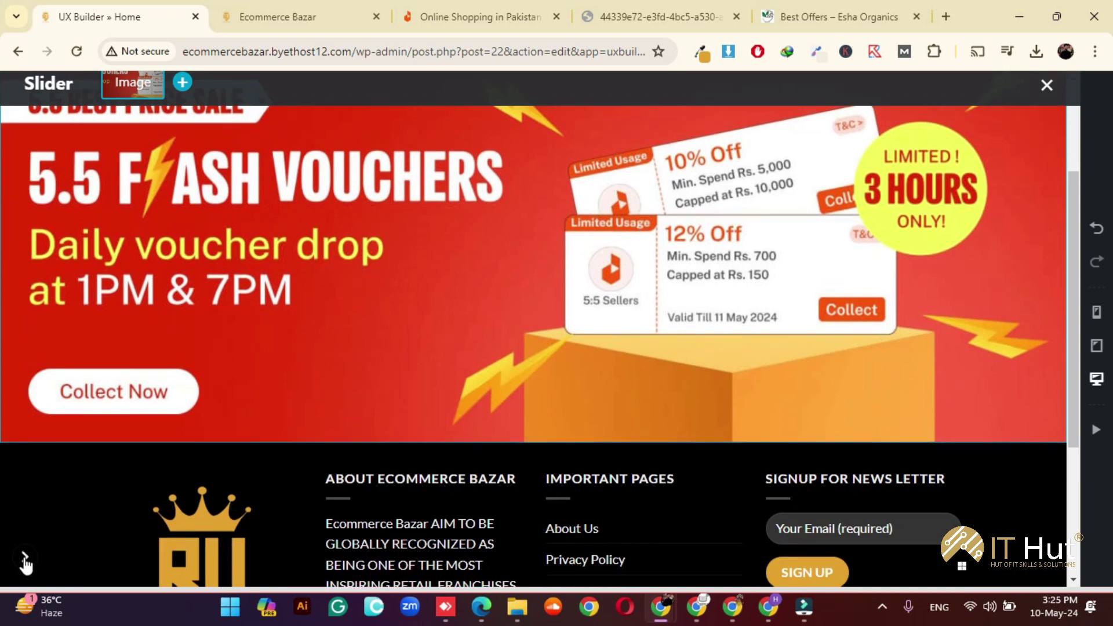
{"action": "left_click", "coordinate": [25, 560]}
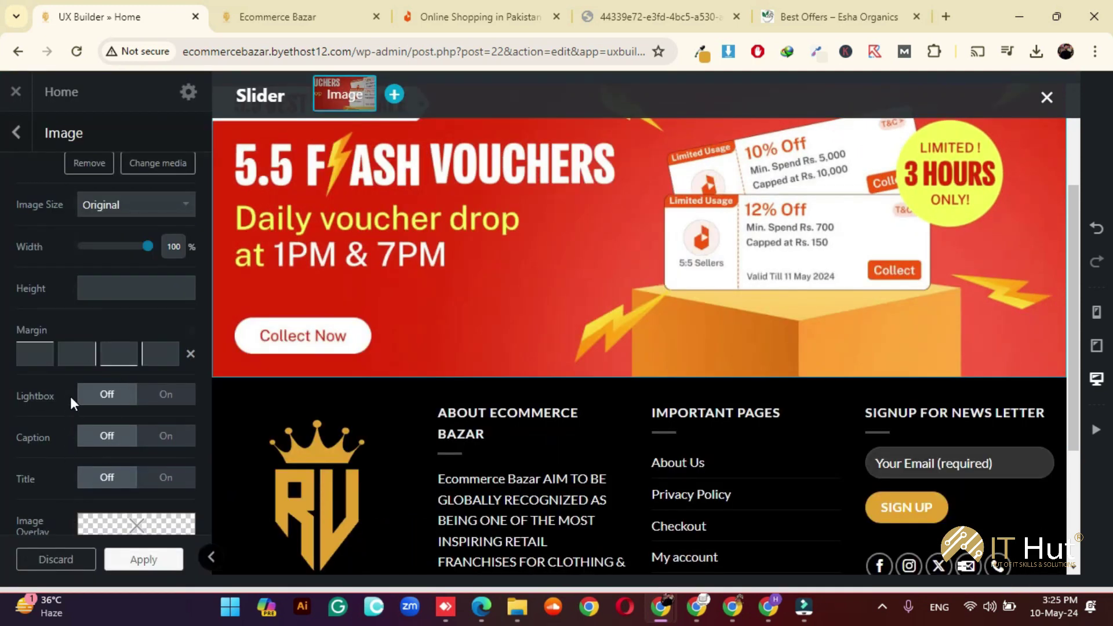
- Give the banner image a dark grey overlay of rgba(53, 53, 53, 0.18), apply it, and update the page
{"action": "scroll", "coordinate": [71, 395], "scroll_direction": "down", "scroll_amount": 5}
{"action": "scroll", "coordinate": [75, 383], "scroll_direction": "up", "scroll_amount": 2}
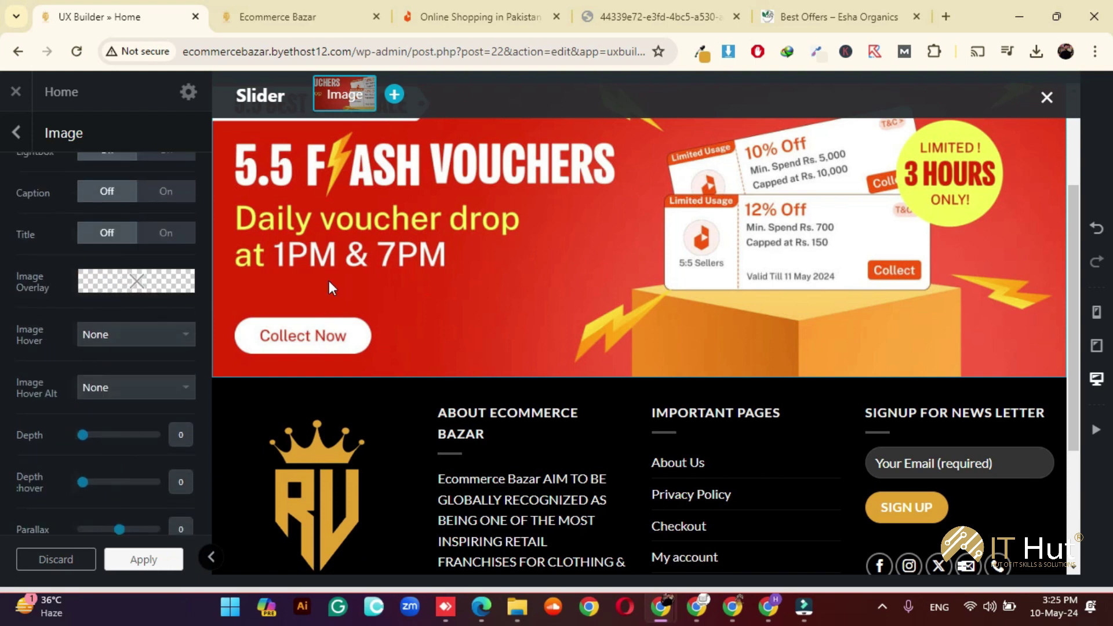
{"action": "scroll", "coordinate": [347, 282], "scroll_direction": "up", "scroll_amount": 1}
{"action": "left_click", "coordinate": [134, 292]}
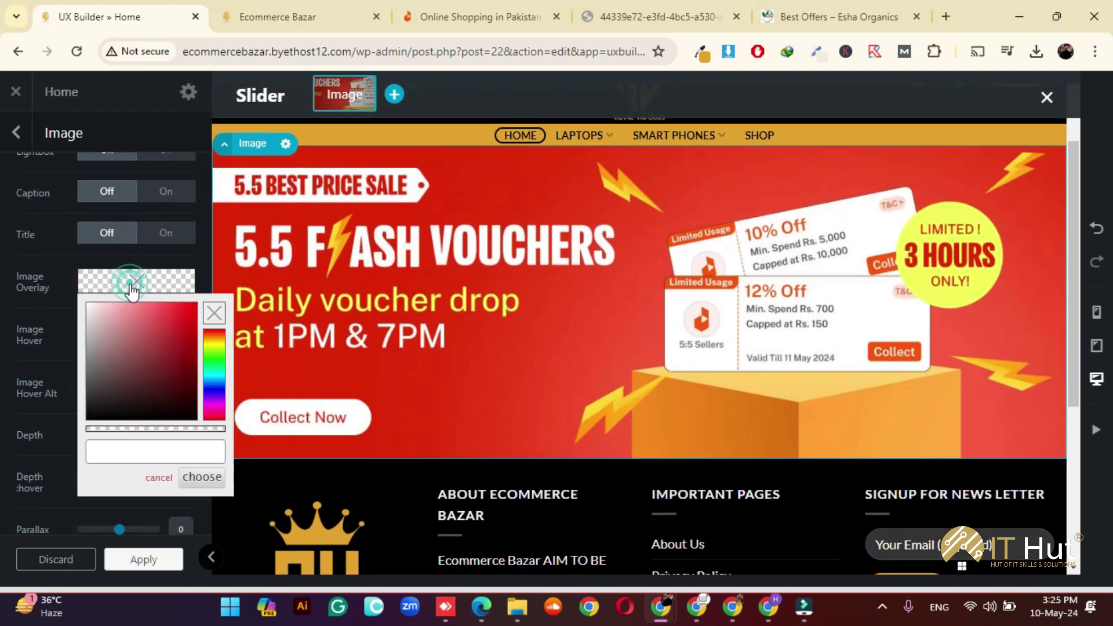
{"action": "left_click", "coordinate": [93, 386]}
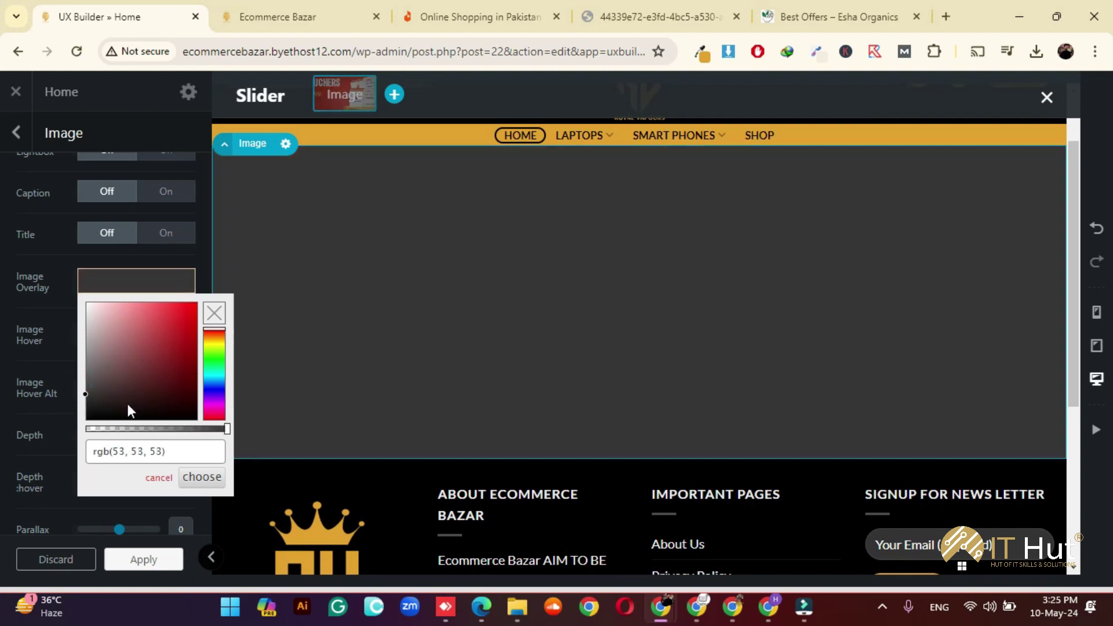
{"action": "left_click_drag", "start_coordinate": [226, 435], "coordinate": [120, 438]}
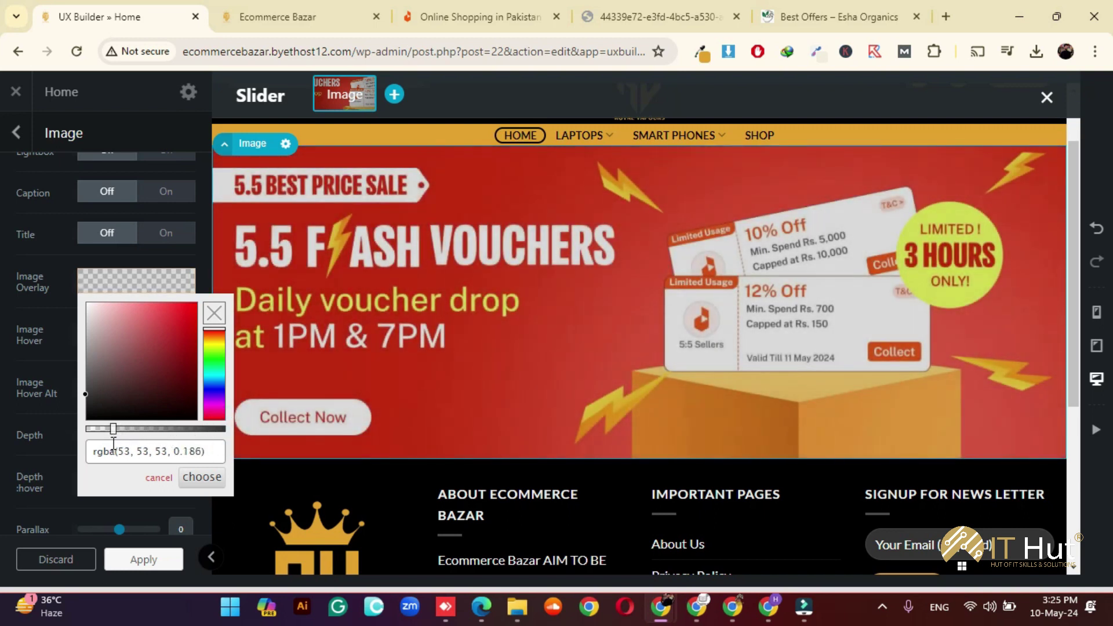
{"action": "left_click", "coordinate": [145, 561]}
{"action": "left_click", "coordinate": [146, 566]}
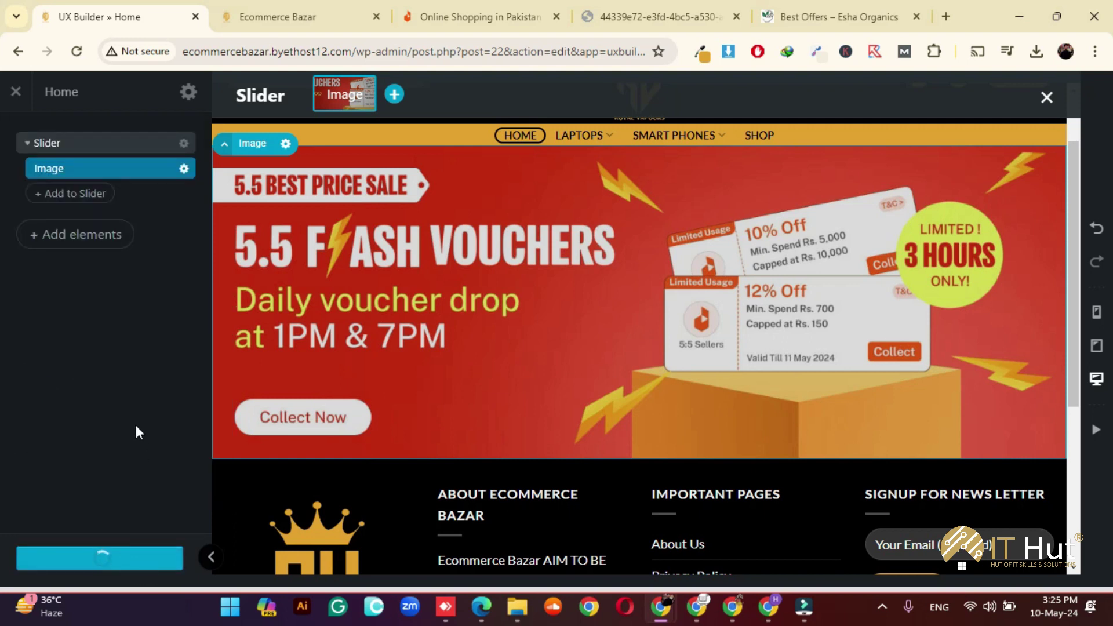
- Reload the live store and check how the overlay looks on the home page banner
{"action": "left_click", "coordinate": [277, 17]}
{"action": "left_click", "coordinate": [76, 54]}
{"action": "scroll", "coordinate": [721, 386], "scroll_direction": "down", "scroll_amount": 4}
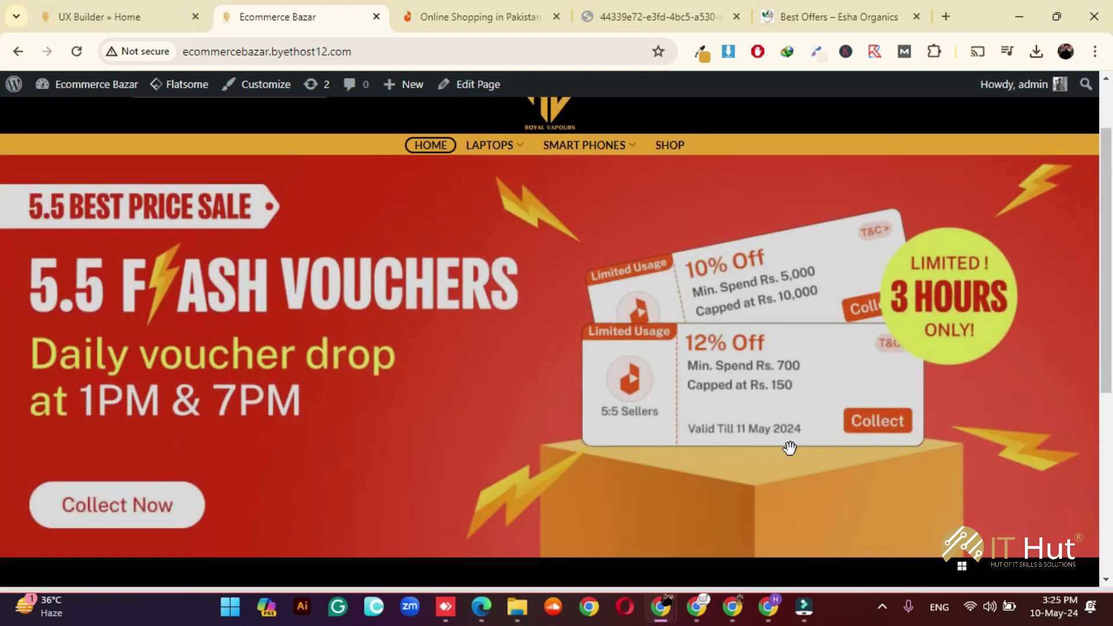
{"action": "scroll", "coordinate": [789, 448], "scroll_direction": "up", "scroll_amount": 1}
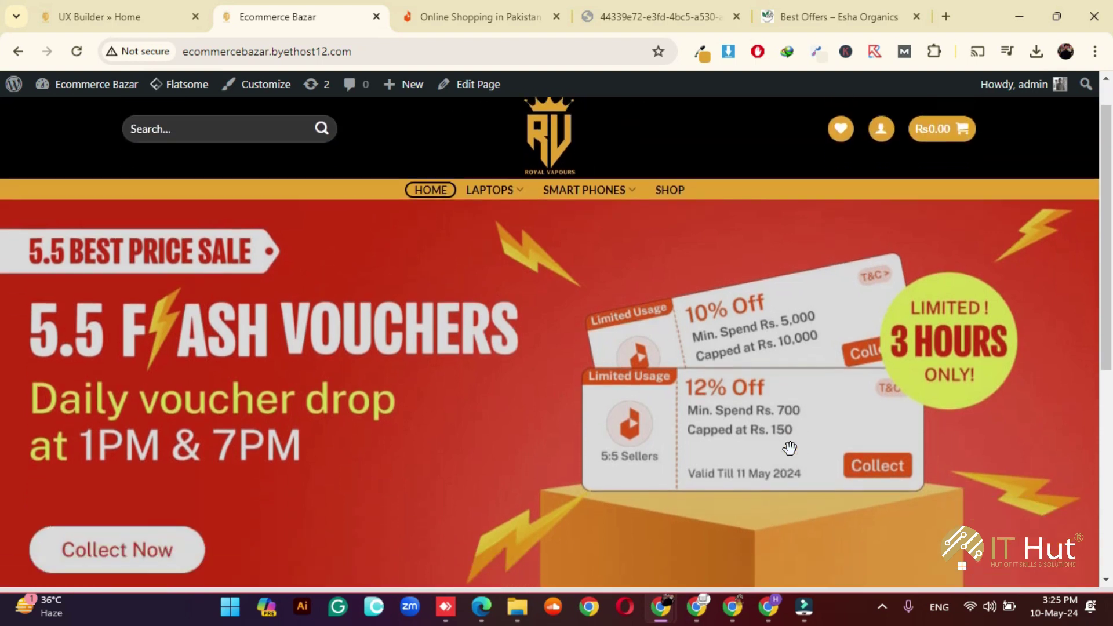
{"action": "scroll", "coordinate": [790, 448], "scroll_direction": "down", "scroll_amount": 2}
{"action": "scroll", "coordinate": [791, 450], "scroll_direction": "up", "scroll_amount": 3}
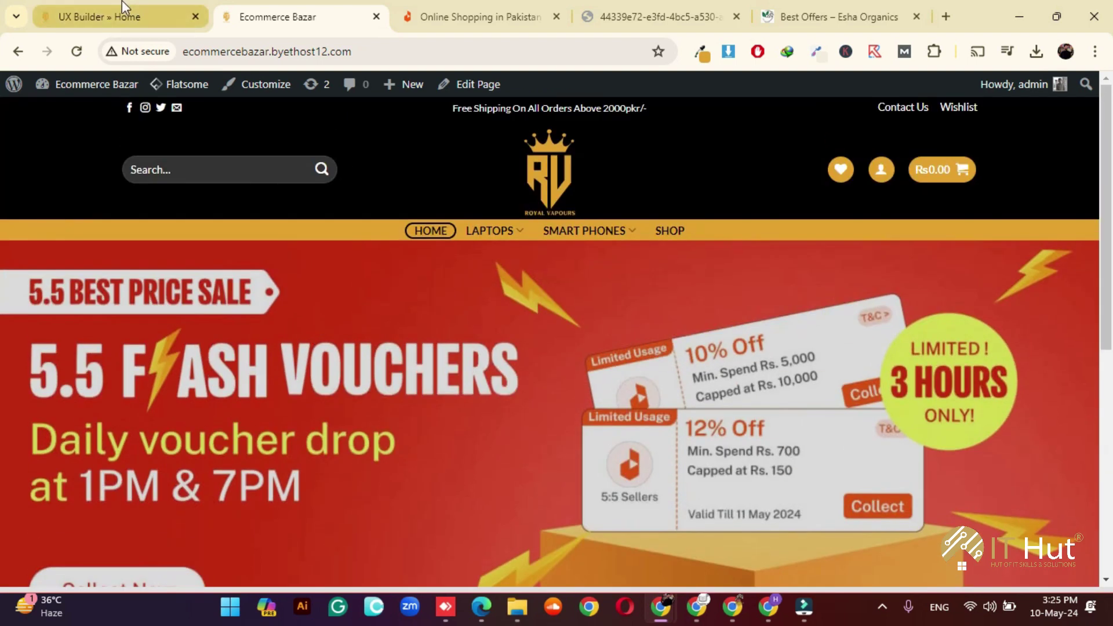
- Return to UX Builder, reopen the slider banner's image settings, and clear its image overlay
{"action": "left_click", "coordinate": [98, 17]}
{"action": "left_click", "coordinate": [399, 259]}
{"action": "scroll", "coordinate": [116, 348], "scroll_direction": "down", "scroll_amount": 5}
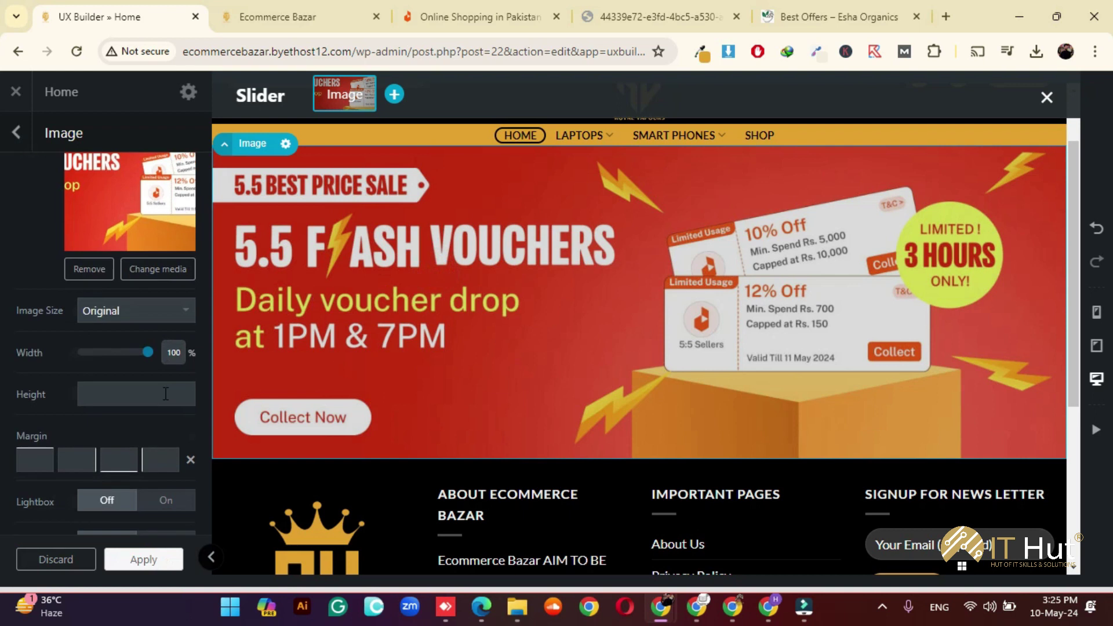
{"action": "left_click", "coordinate": [113, 290]}
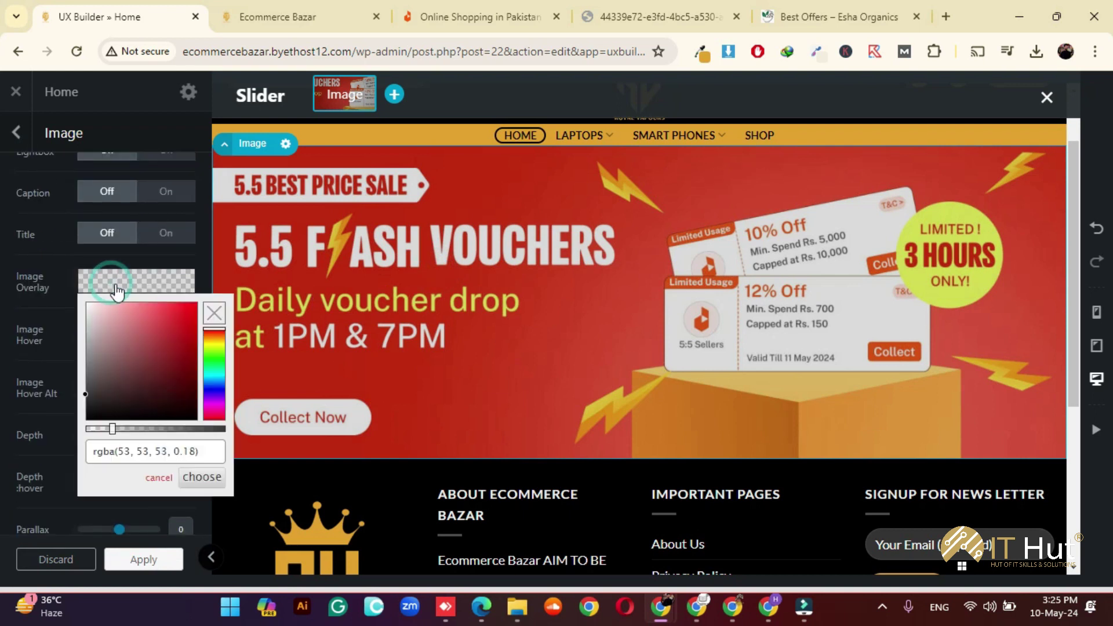
{"action": "left_click", "coordinate": [214, 313]}
{"action": "left_click", "coordinate": [25, 312]}
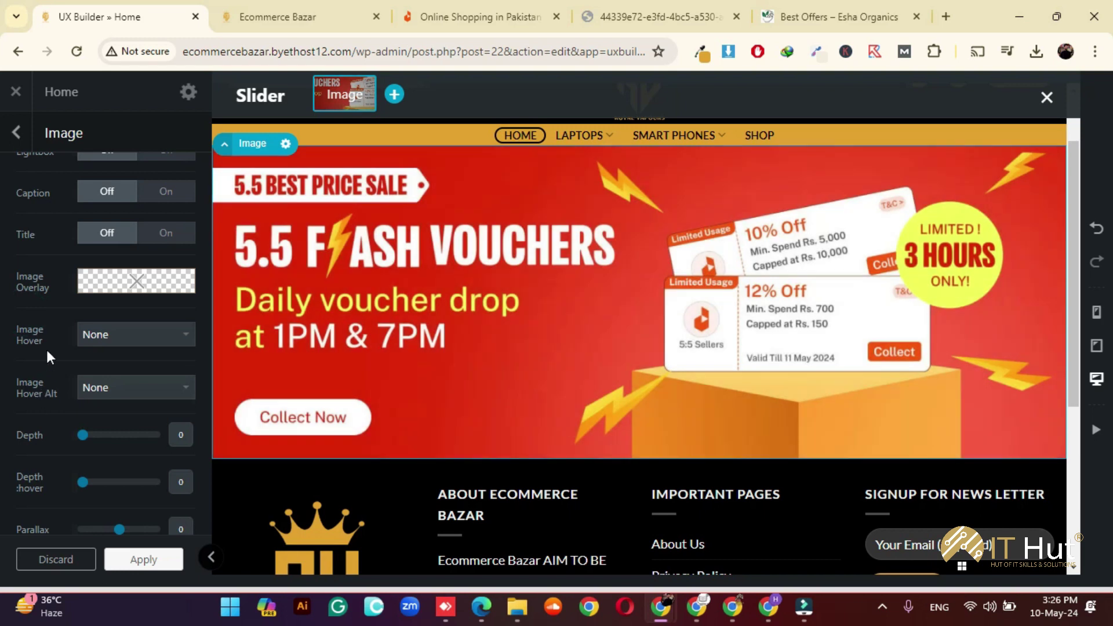
- Try the Zoom and Zoom Long image hover effects on the banner and reset the effect to None
{"action": "left_click", "coordinate": [110, 335]}
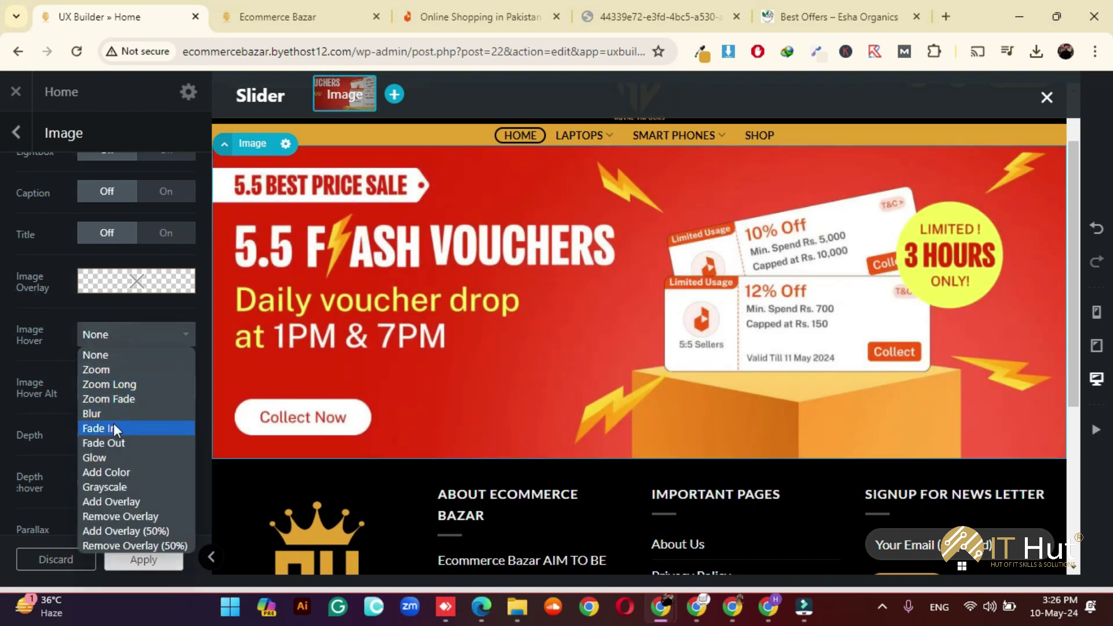
{"action": "left_click", "coordinate": [109, 370]}
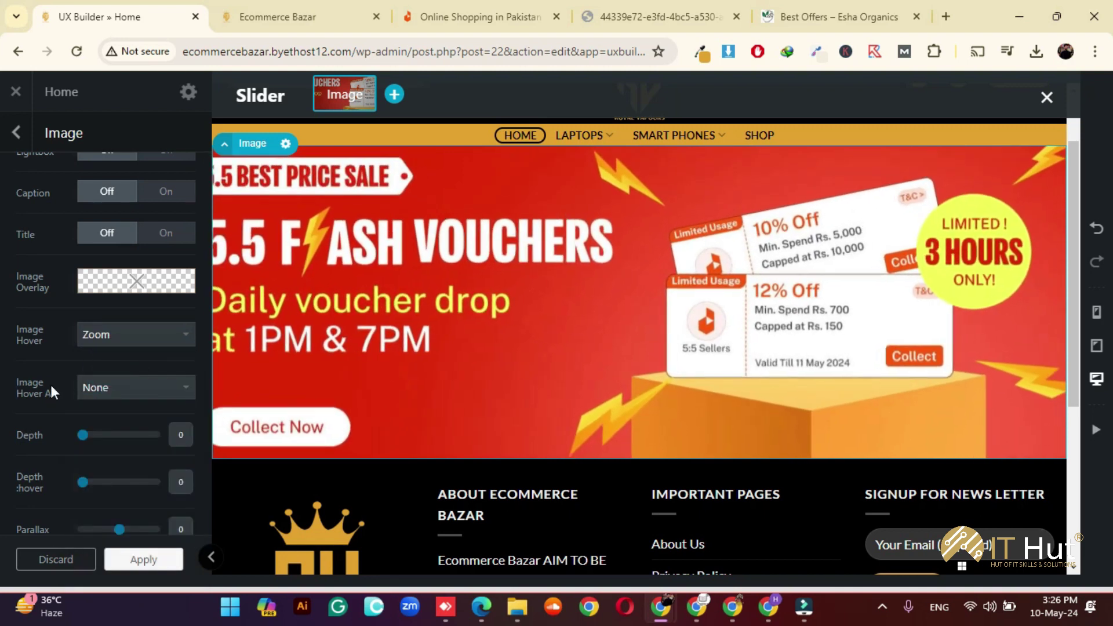
{"action": "left_click", "coordinate": [140, 338]}
{"action": "left_click", "coordinate": [140, 381]}
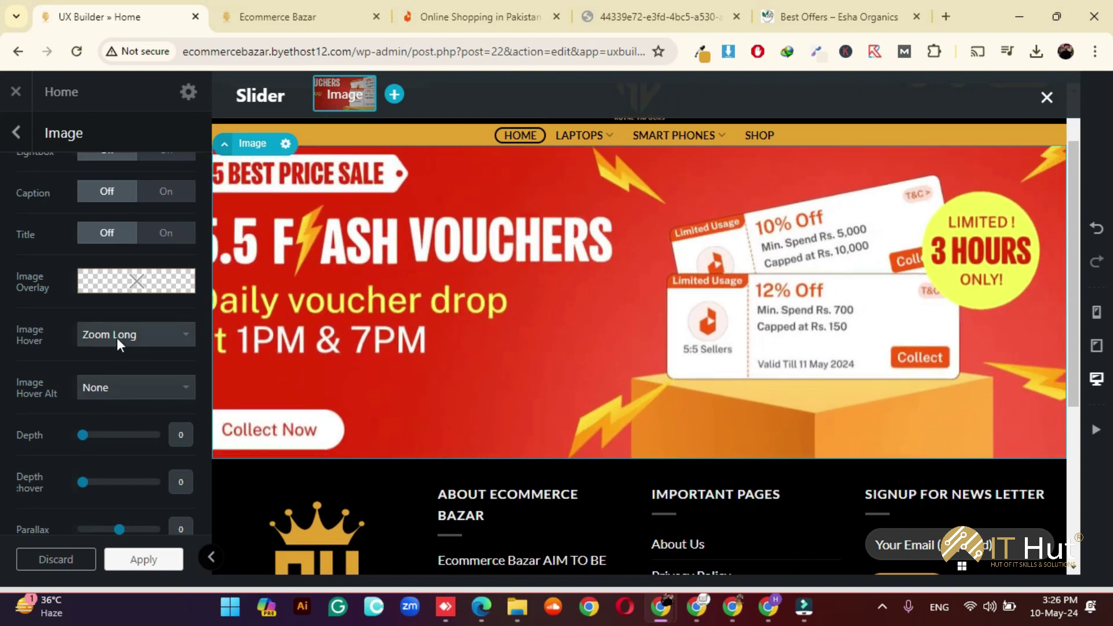
{"action": "left_click", "coordinate": [117, 340]}
{"action": "left_click", "coordinate": [117, 355]}
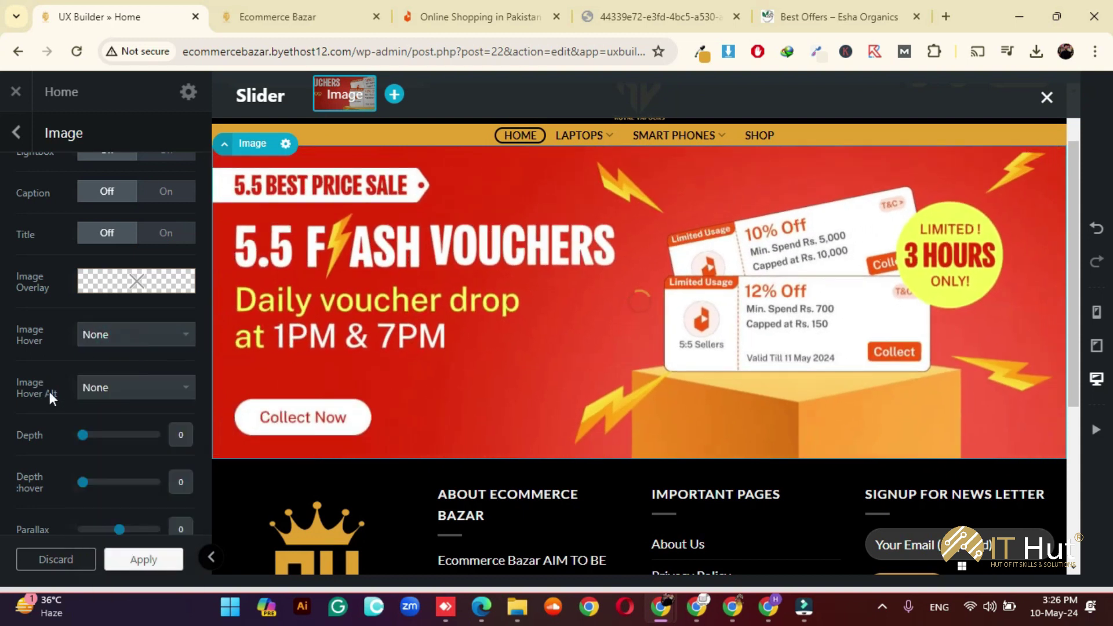
- Set the banner image's animation to Fade In Right, apply it, and update the home page
{"action": "scroll", "coordinate": [45, 388], "scroll_direction": "down", "scroll_amount": 3}
{"action": "scroll", "coordinate": [46, 376], "scroll_direction": "down", "scroll_amount": 2}
{"action": "left_click", "coordinate": [110, 408]}
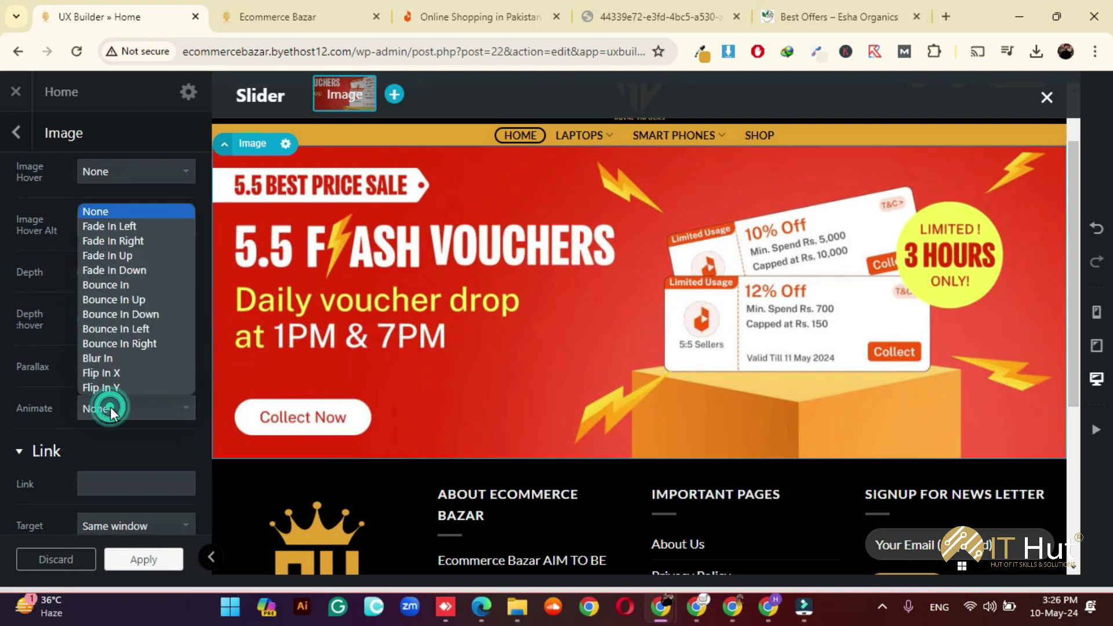
{"action": "left_click", "coordinate": [131, 246]}
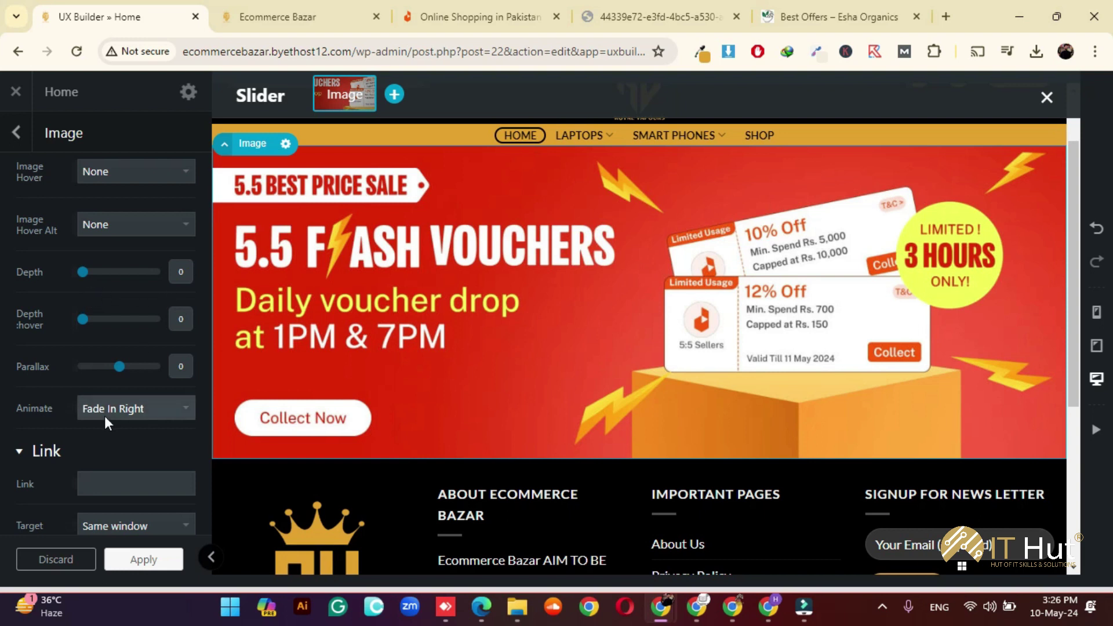
{"action": "left_click", "coordinate": [137, 559]}
{"action": "left_click", "coordinate": [137, 560]}
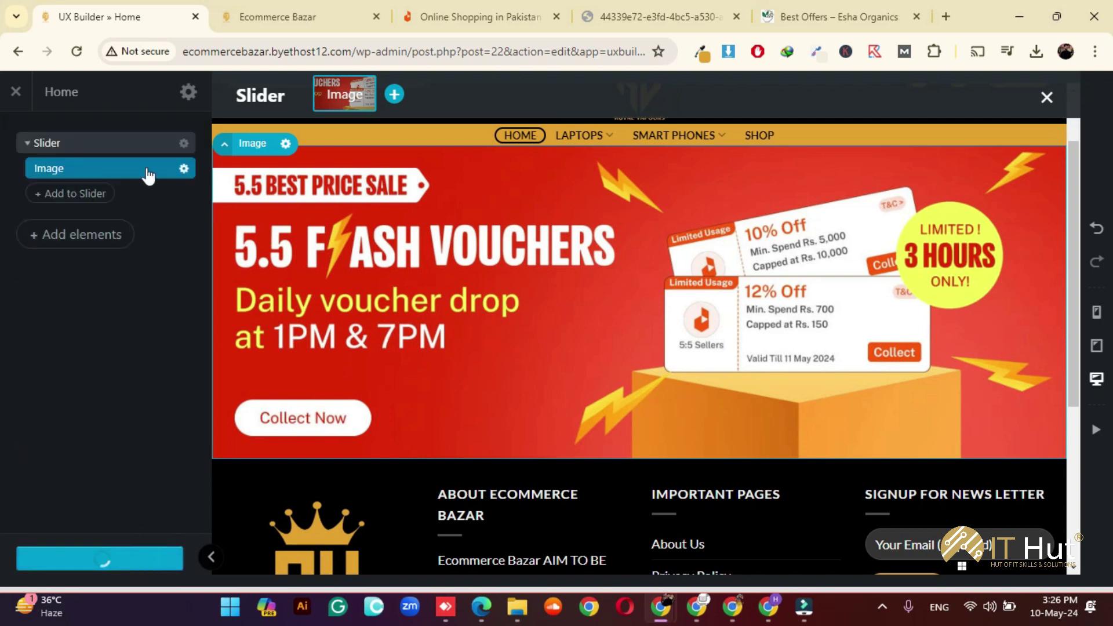
- Reload the live store and check the banner's entrance animation on the home page
{"action": "left_click", "coordinate": [326, 8]}
{"action": "left_click", "coordinate": [75, 54]}
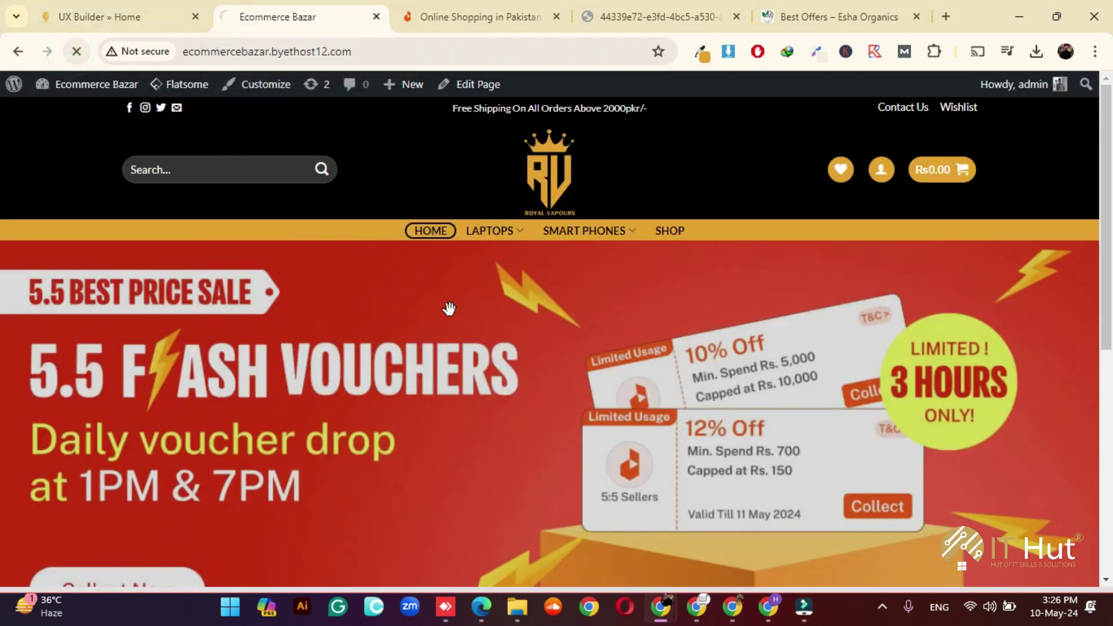
{"action": "scroll", "coordinate": [641, 396], "scroll_direction": "down", "scroll_amount": 1}
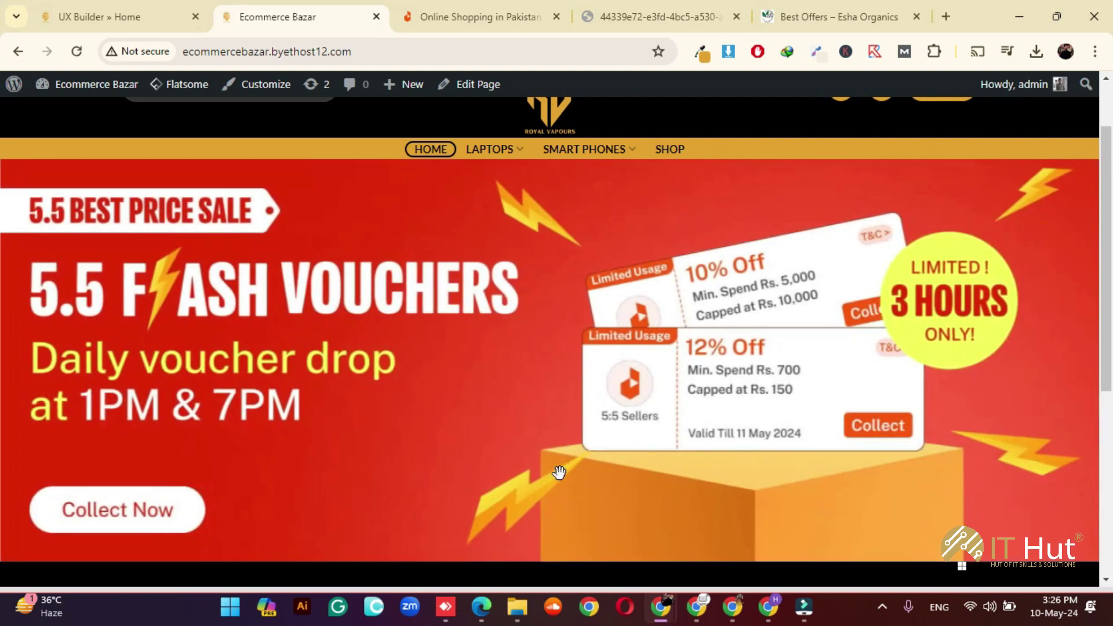
{"action": "scroll", "coordinate": [559, 471], "scroll_direction": "up", "scroll_amount": 1}
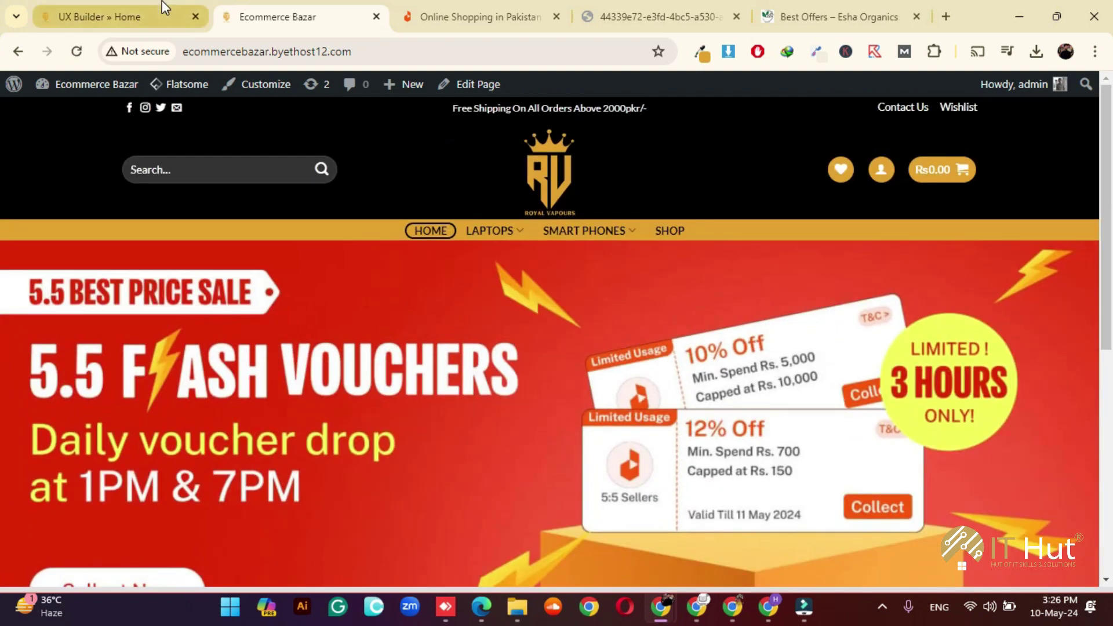
- Return to UX Builder, review the slider image's settings, and go back to the home page's element list
{"action": "left_click", "coordinate": [165, 16]}
{"action": "left_click", "coordinate": [414, 272]}
{"action": "scroll", "coordinate": [113, 385], "scroll_direction": "down", "scroll_amount": 10}
{"action": "scroll", "coordinate": [113, 380], "scroll_direction": "up", "scroll_amount": 3}
{"action": "scroll", "coordinate": [117, 371], "scroll_direction": "up", "scroll_amount": 5}
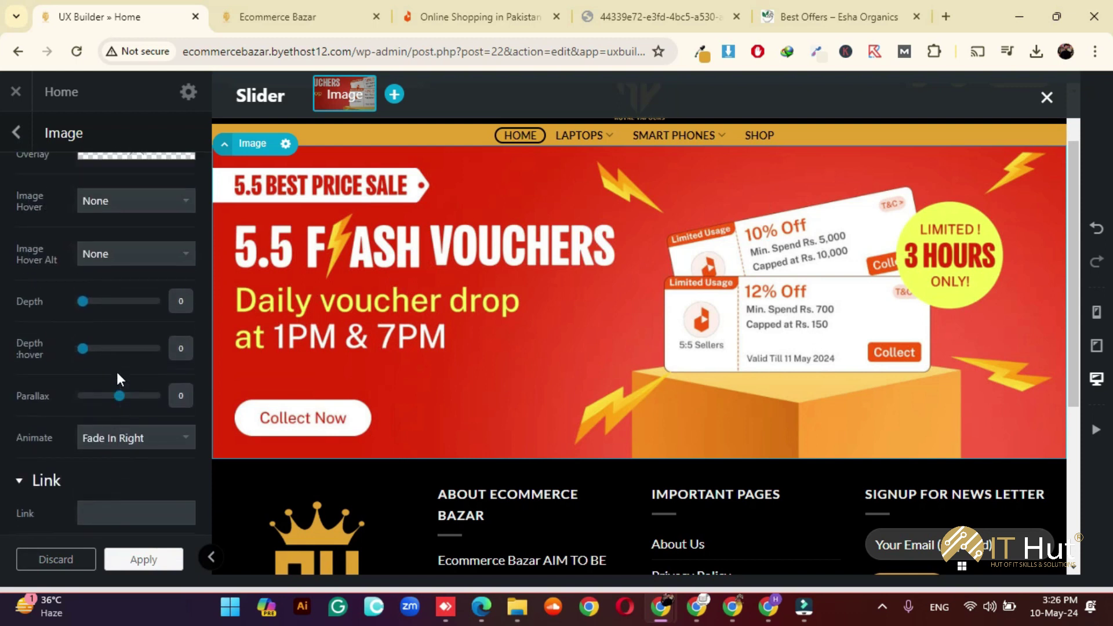
{"action": "scroll", "coordinate": [119, 368], "scroll_direction": "up", "scroll_amount": 4}
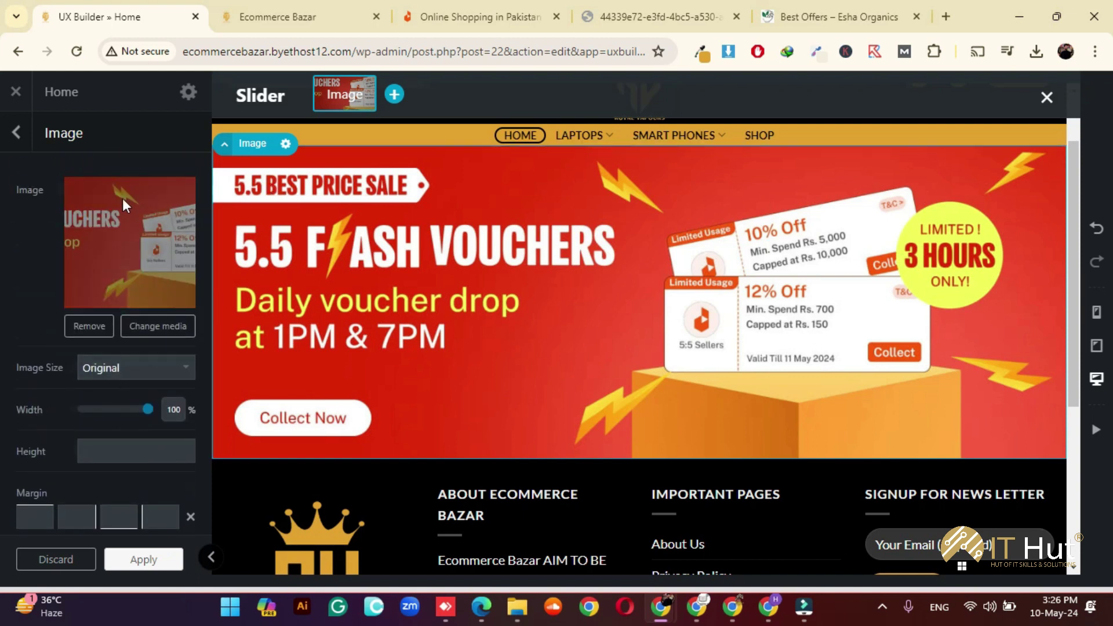
{"action": "left_click", "coordinate": [18, 134]}
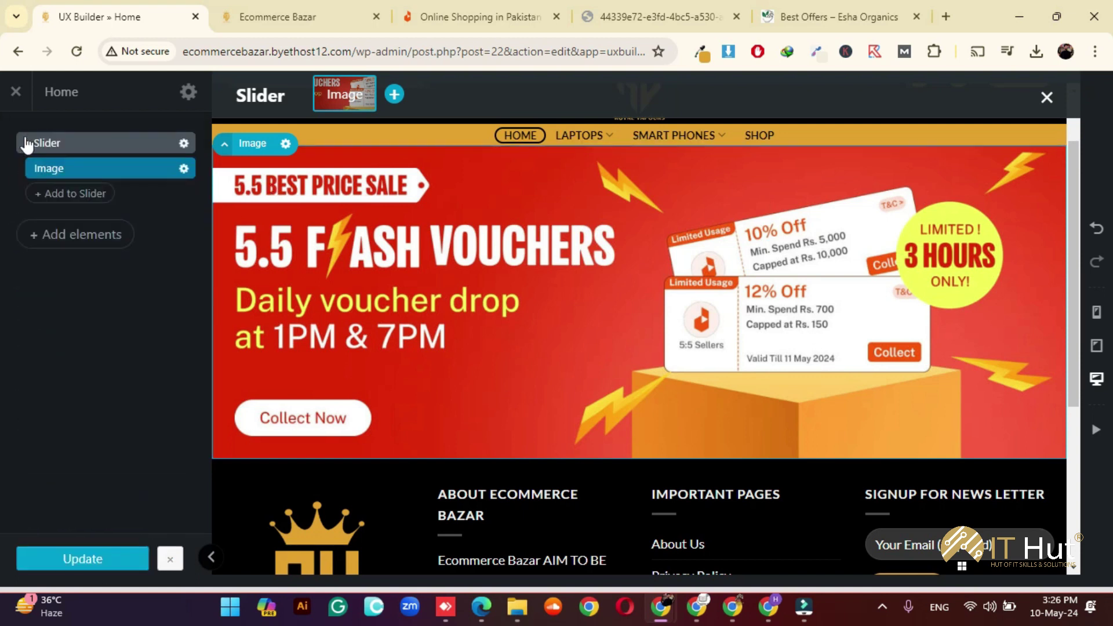
{"action": "left_click", "coordinate": [184, 143]}
{"action": "left_click", "coordinate": [79, 338]}
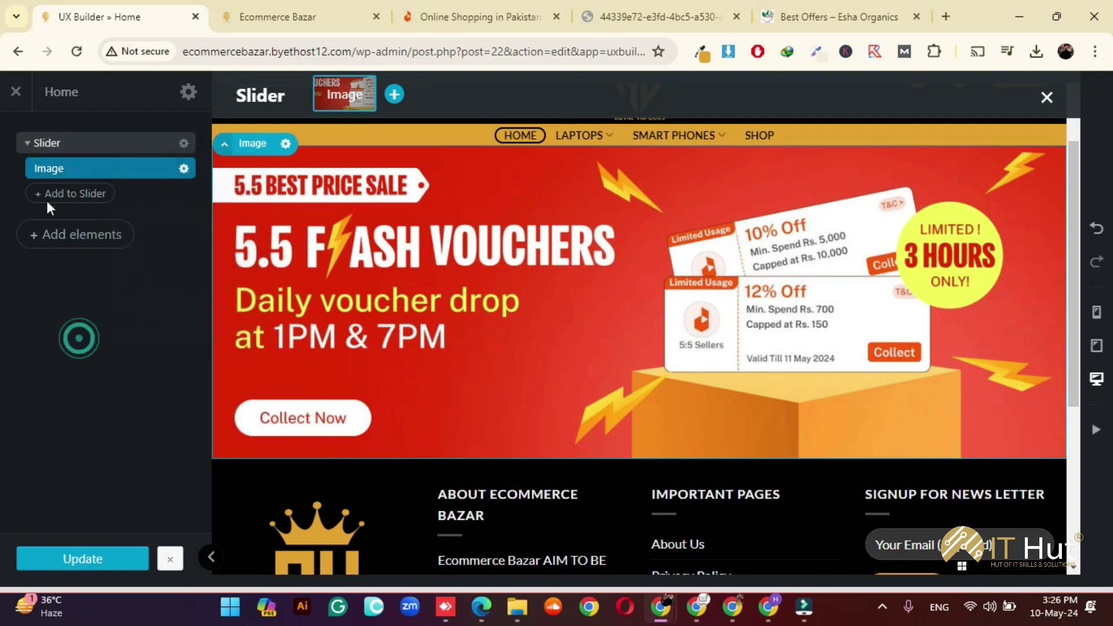
- Add a Banner element to the slider and browse its available presets
{"action": "left_click", "coordinate": [63, 194]}
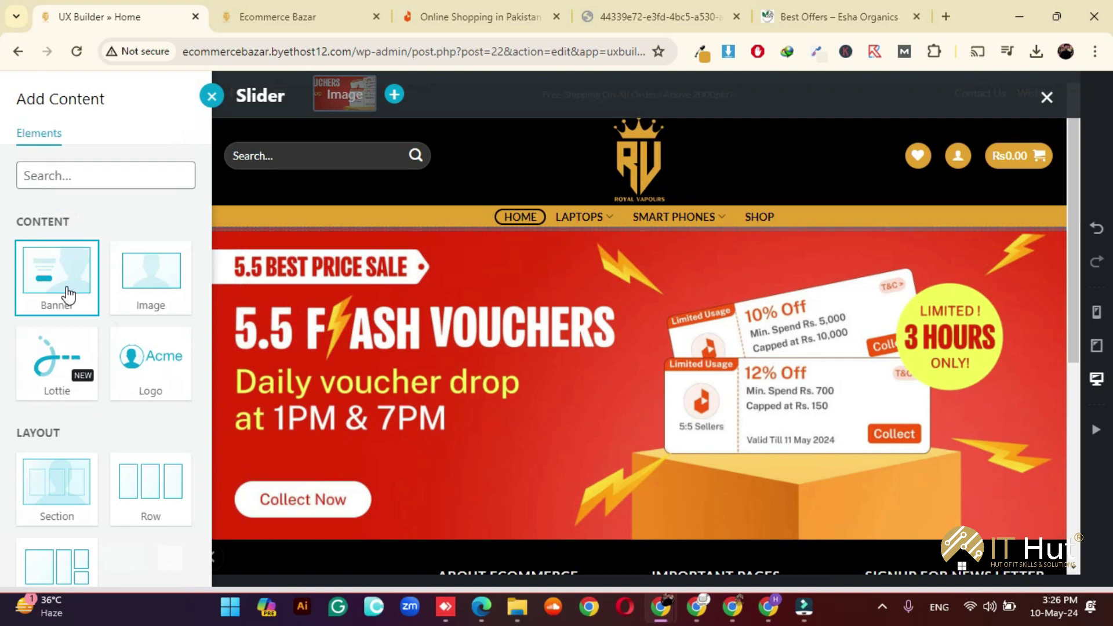
{"action": "left_click", "coordinate": [68, 294]}
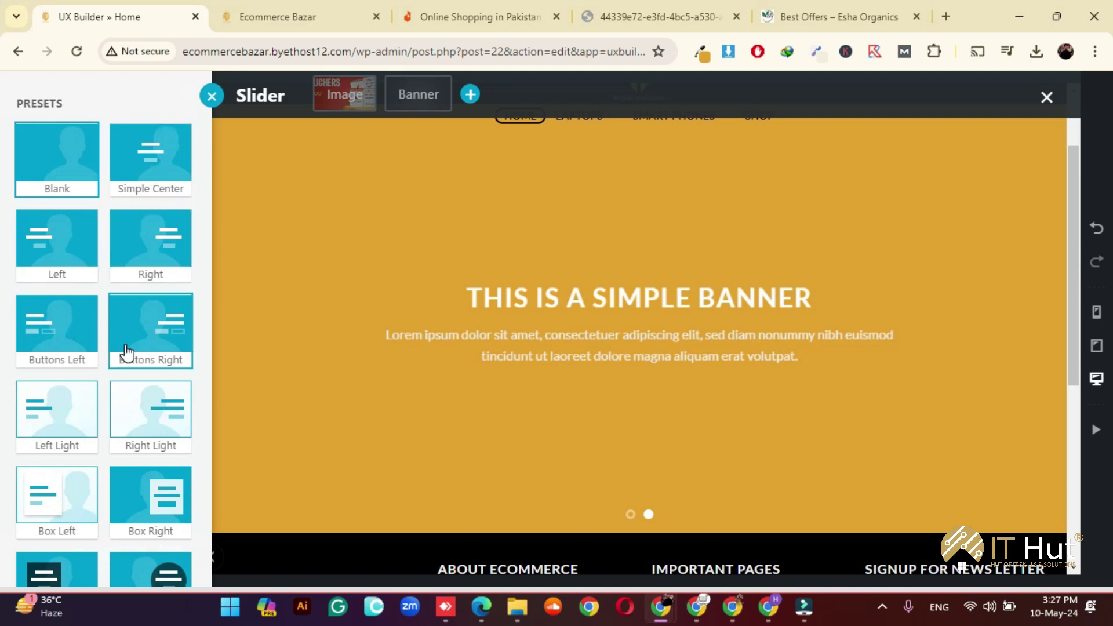
{"action": "scroll", "coordinate": [143, 303], "scroll_direction": "down", "scroll_amount": 4}
{"action": "scroll", "coordinate": [87, 371], "scroll_direction": "down", "scroll_amount": 1}
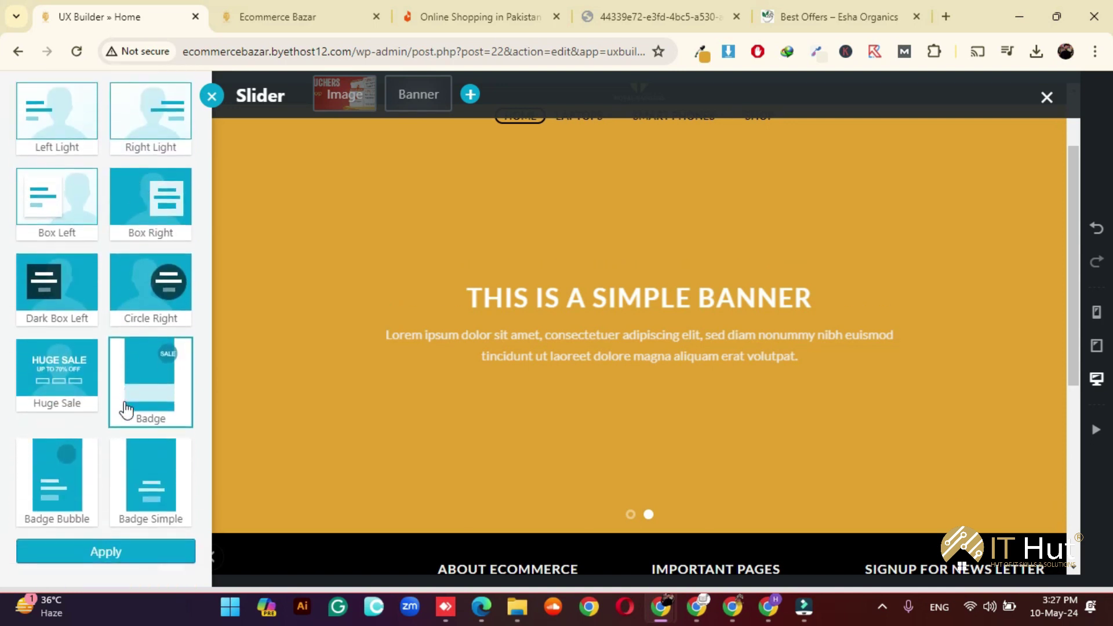
{"action": "scroll", "coordinate": [134, 443], "scroll_direction": "up", "scroll_amount": 5}
- Try the Simple Center, Buttons Left, Buttons Right, Left Light, Right Light, Box Left and Box Right presets on the new banner
{"action": "left_click", "coordinate": [144, 196]}
{"action": "scroll", "coordinate": [144, 196], "scroll_direction": "up", "scroll_amount": 1}
{"action": "left_click", "coordinate": [149, 182]}
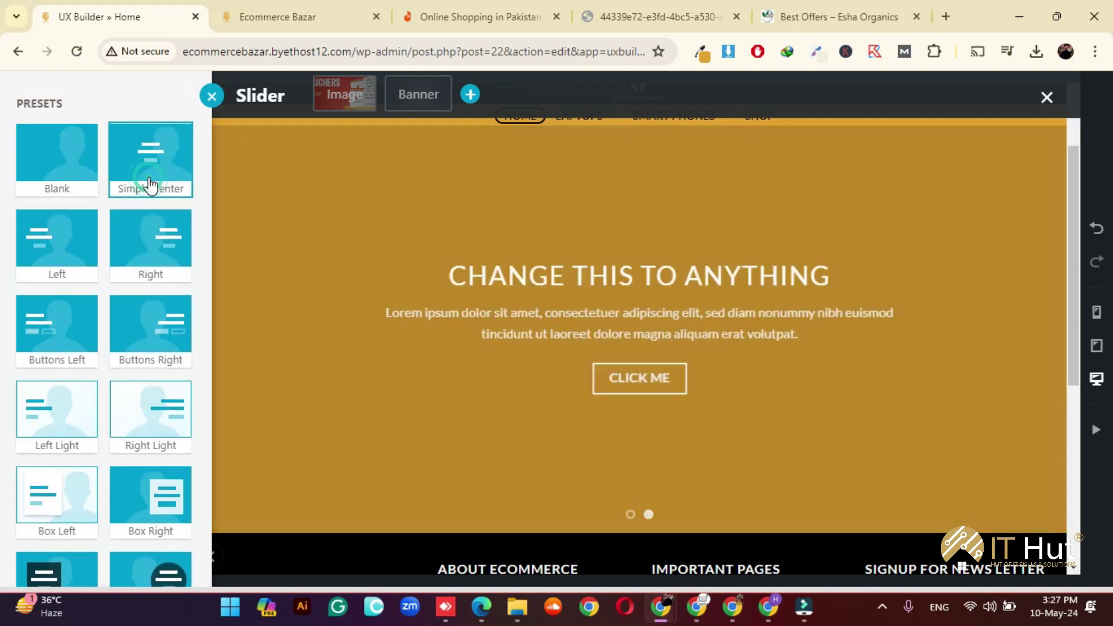
{"action": "left_click", "coordinate": [57, 317]}
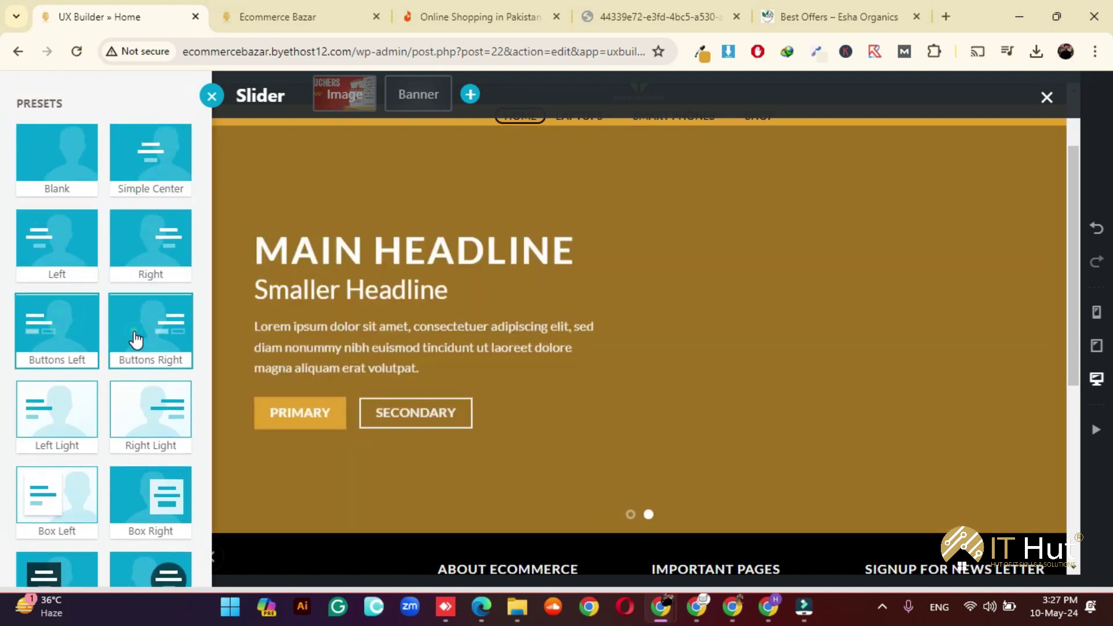
{"action": "left_click", "coordinate": [136, 340]}
{"action": "left_click", "coordinate": [140, 409]}
{"action": "left_click", "coordinate": [61, 406]}
{"action": "left_click", "coordinate": [145, 494]}
{"action": "left_click", "coordinate": [86, 493]}
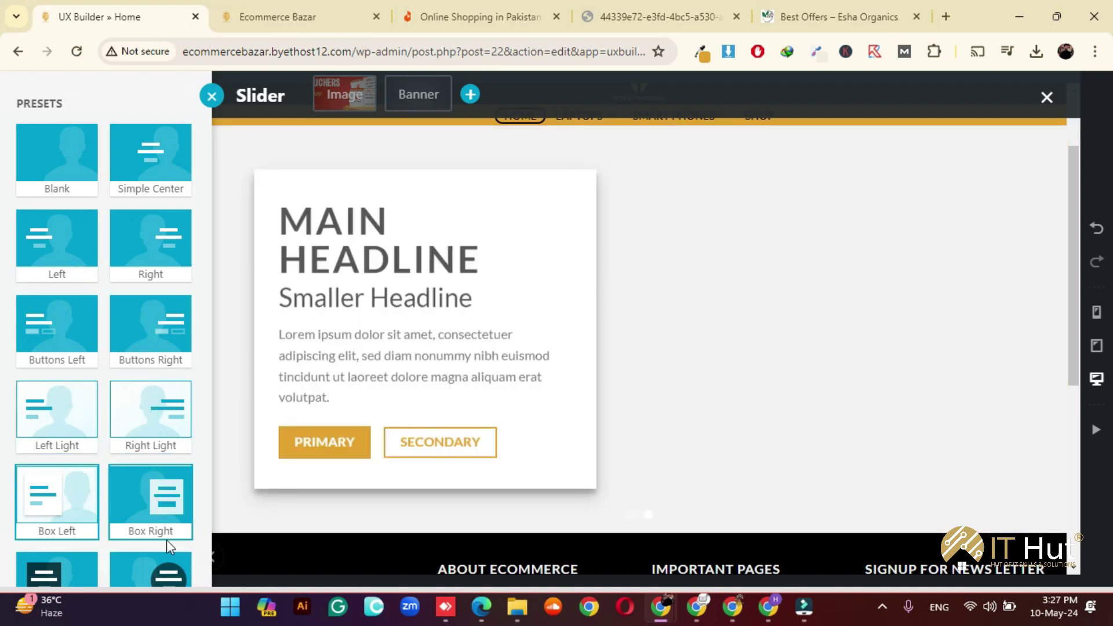
- Try the Circle Right, Dark Box Left, Huge Sale, Badge, Badge Bubble and Badge Simple presets on the banner
{"action": "scroll", "coordinate": [166, 540], "scroll_direction": "down", "scroll_amount": 3}
{"action": "left_click", "coordinate": [142, 429]}
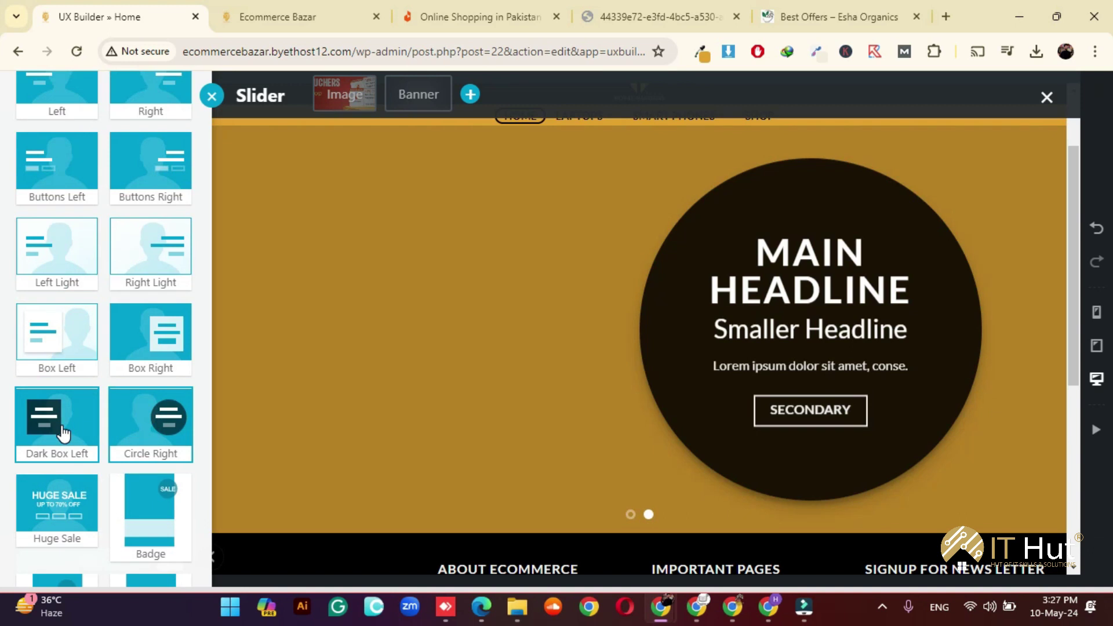
{"action": "left_click", "coordinate": [64, 433]}
{"action": "scroll", "coordinate": [63, 435], "scroll_direction": "down", "scroll_amount": 2}
{"action": "left_click", "coordinate": [67, 423]}
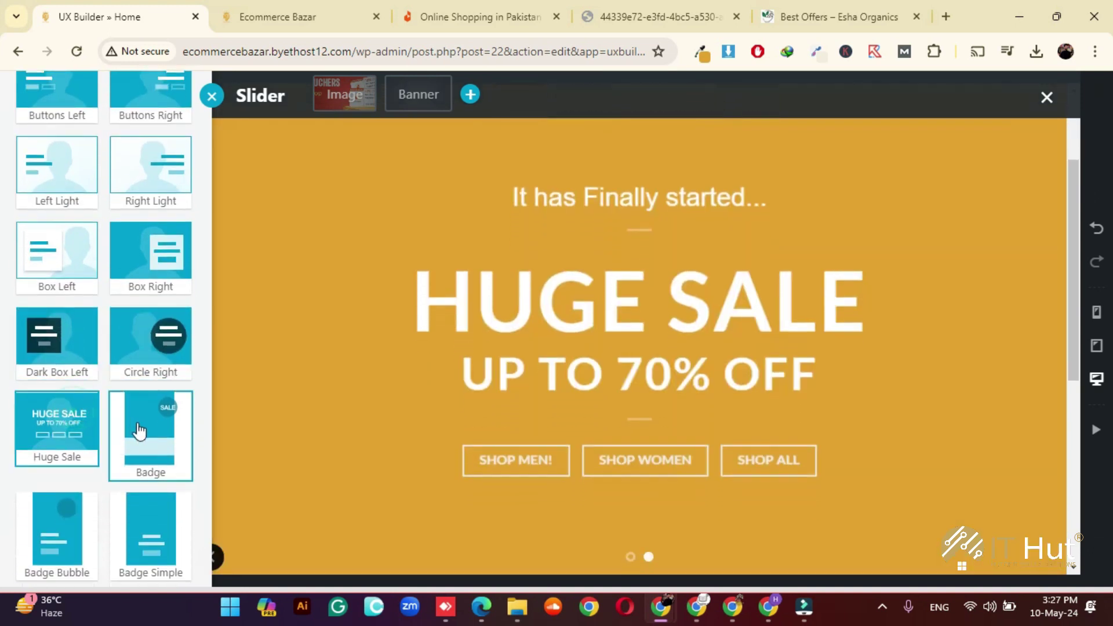
{"action": "left_click", "coordinate": [140, 430]}
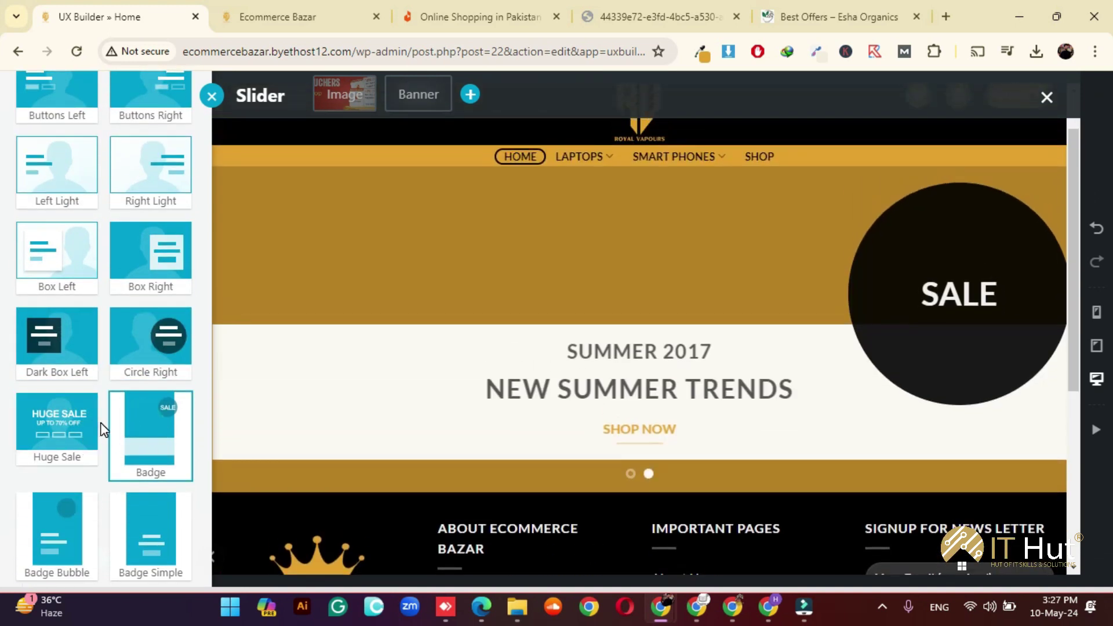
{"action": "left_click", "coordinate": [81, 519]}
{"action": "left_click", "coordinate": [132, 515]}
- Delete the trial banner from the slider and close the preset list
{"action": "right_click", "coordinate": [491, 281]}
{"action": "left_click", "coordinate": [471, 442]}
{"action": "right_click", "coordinate": [350, 96]}
{"action": "scroll", "coordinate": [146, 158], "scroll_direction": "up", "scroll_amount": 5}
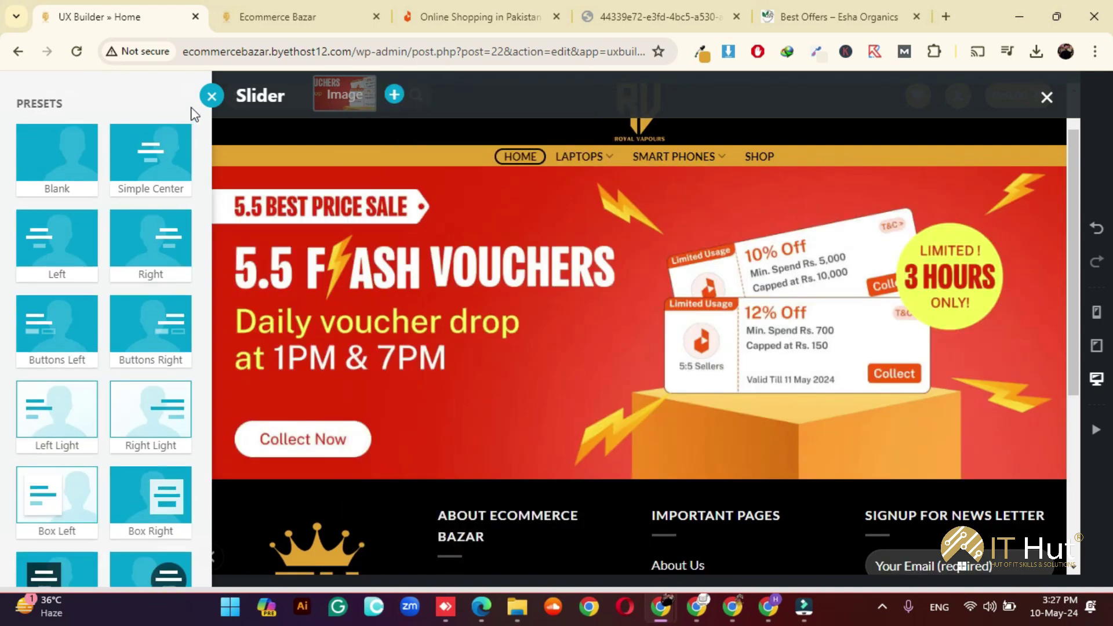
{"action": "left_click", "coordinate": [211, 97]}
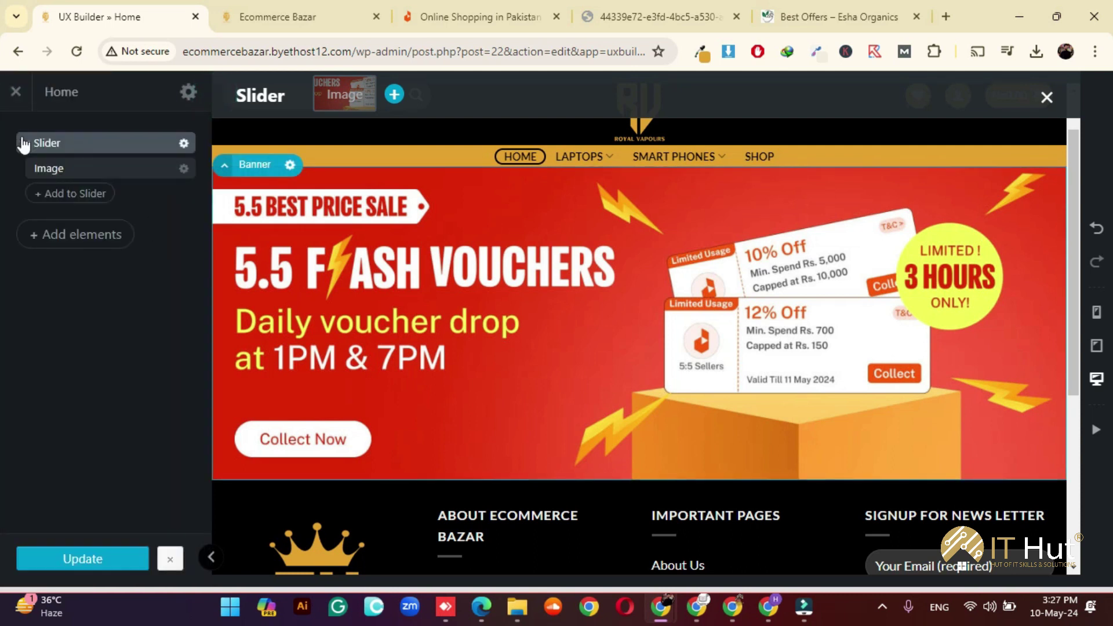
- Add another Banner element to the slider, open its options, and delete it from the slider
{"action": "left_click", "coordinate": [68, 193]}
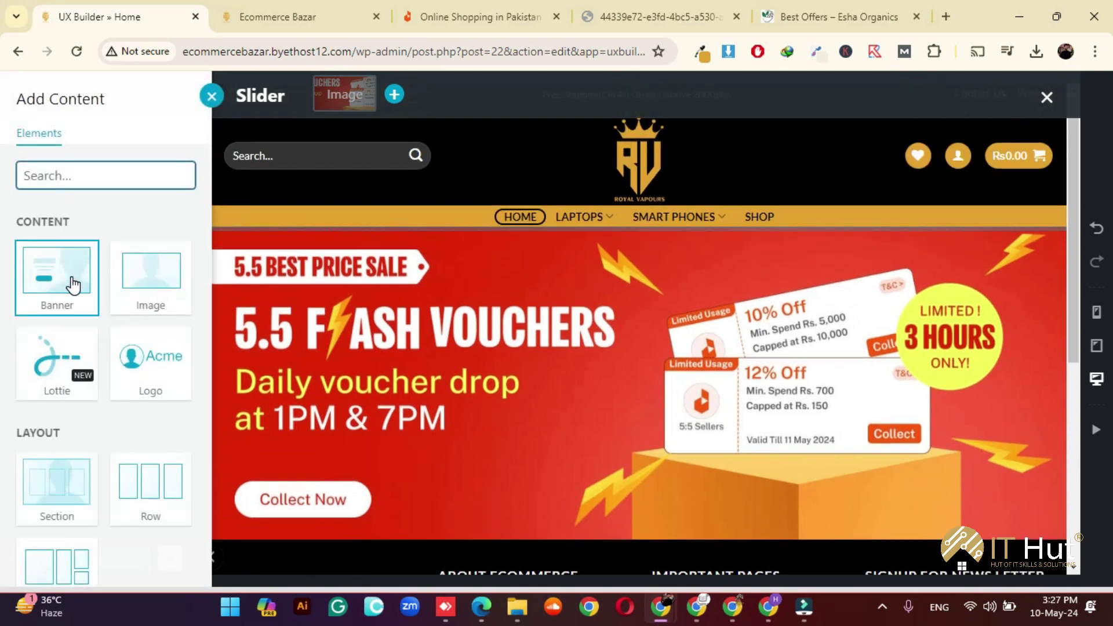
{"action": "left_click", "coordinate": [72, 284]}
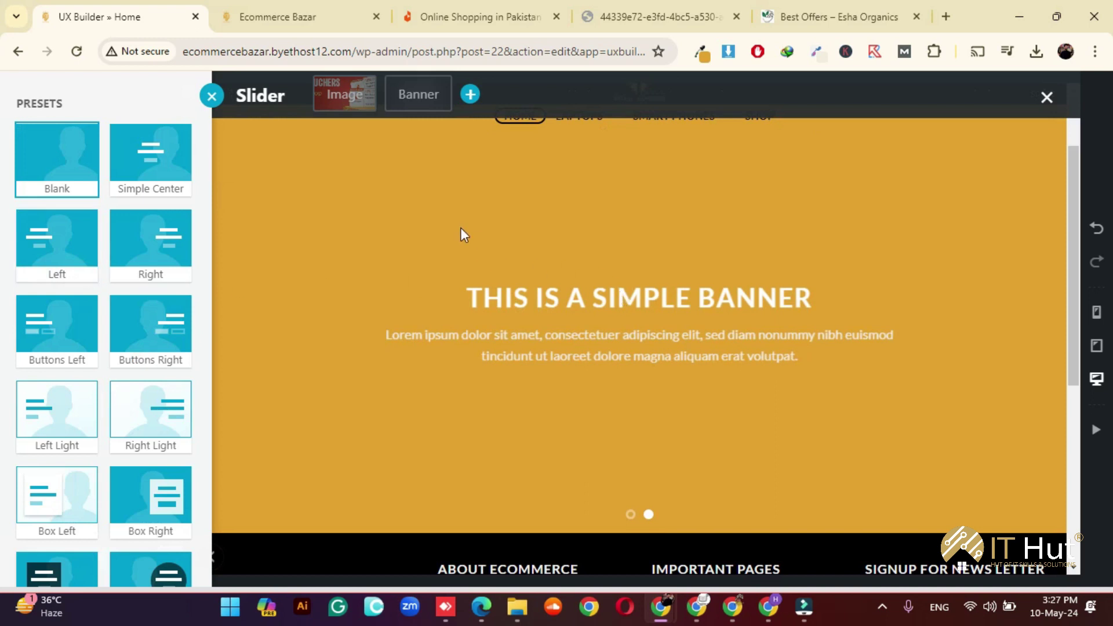
{"action": "left_click", "coordinate": [180, 148]}
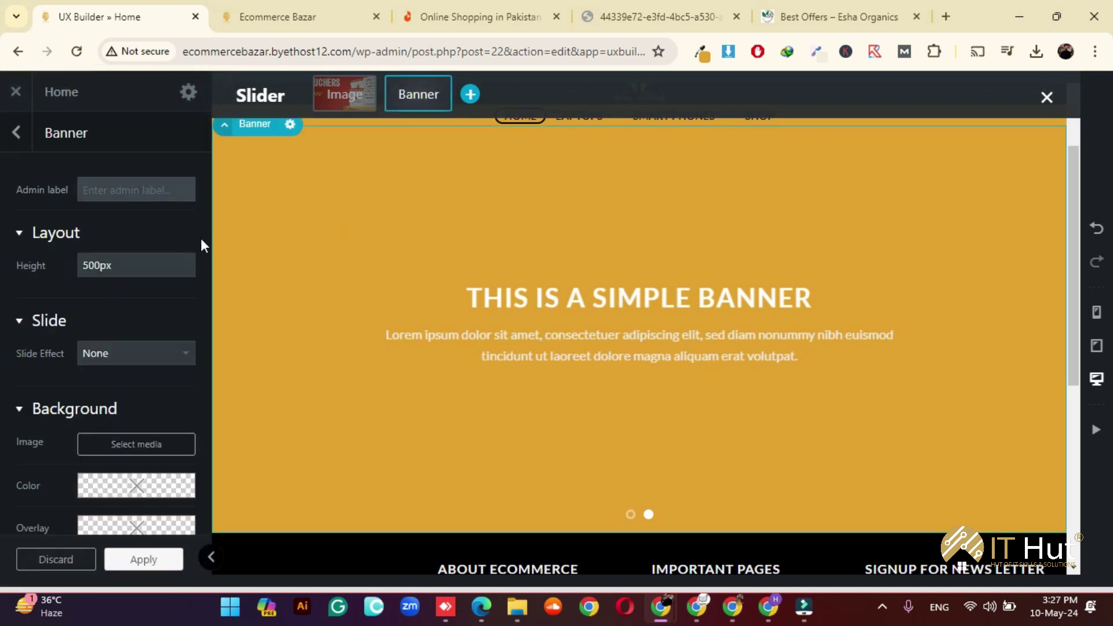
{"action": "left_click", "coordinate": [35, 142]}
{"action": "left_click", "coordinate": [184, 193]}
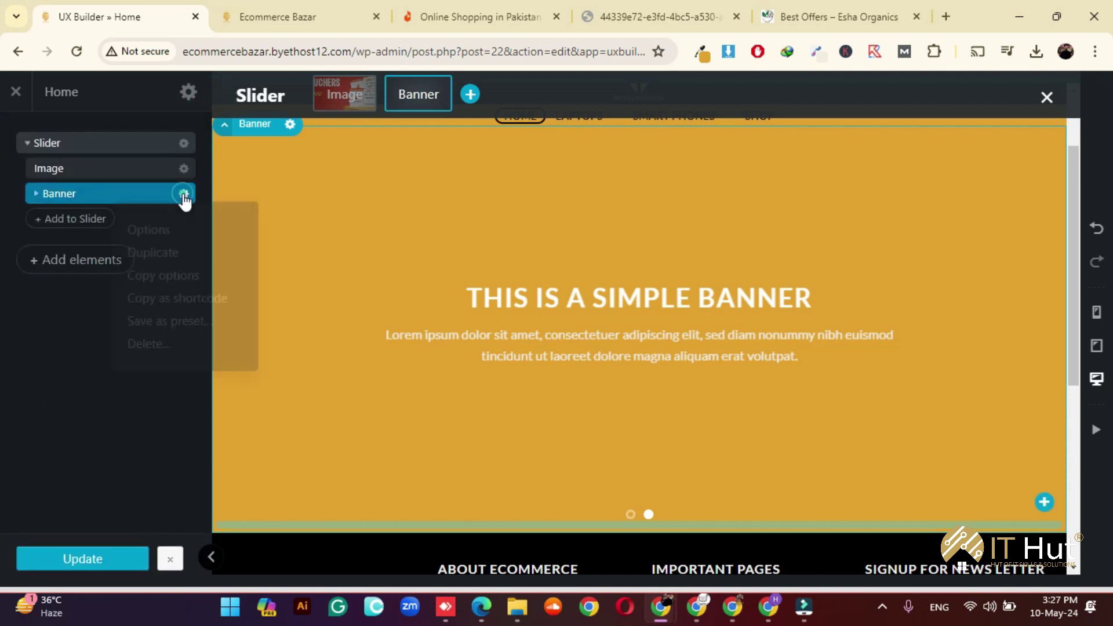
{"action": "left_click", "coordinate": [151, 348]}
- Add an Image element to the slider as its second slide
{"action": "left_click", "coordinate": [96, 192]}
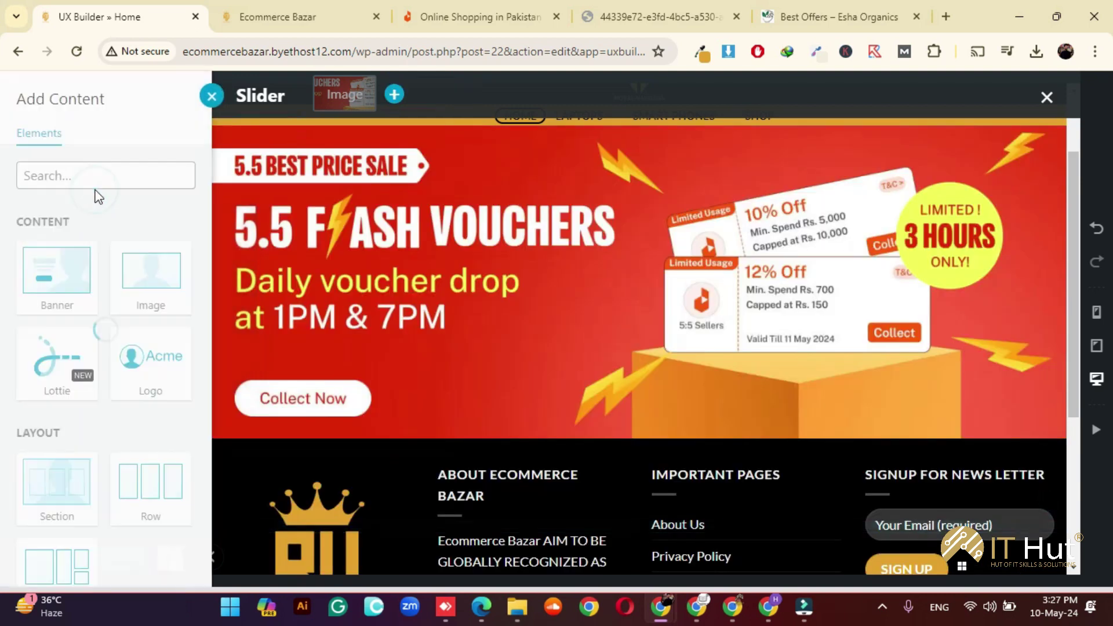
{"action": "left_click", "coordinate": [144, 301]}
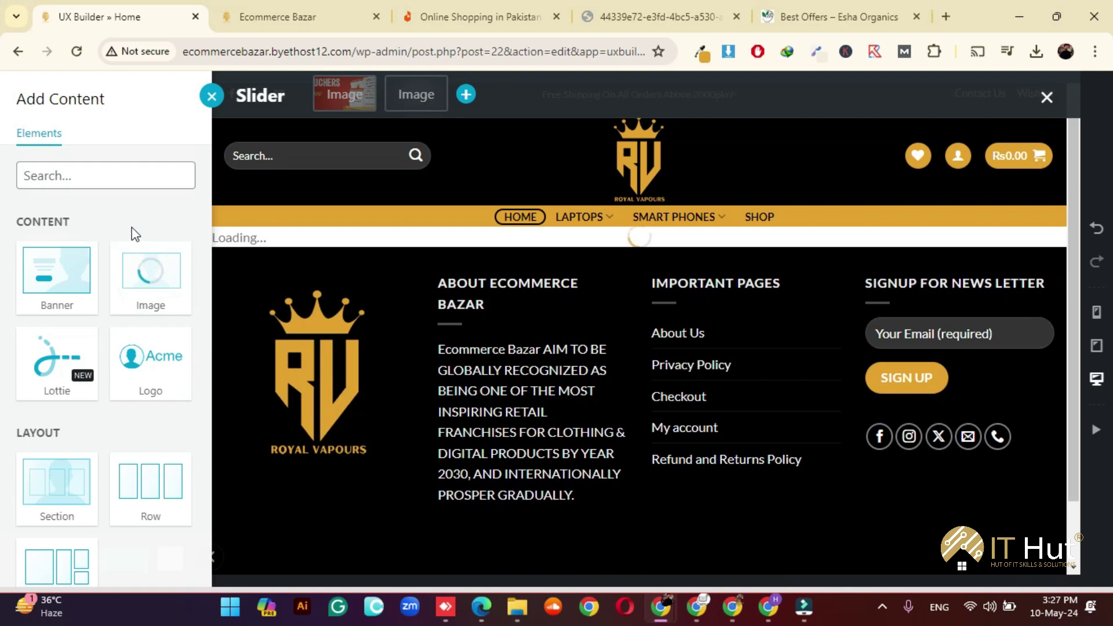
- Switch to the Daraz home page, inspect its banner carousel, and select the 5.5 Flash Sale banner image in the page code
{"action": "left_click", "coordinate": [471, 17]}
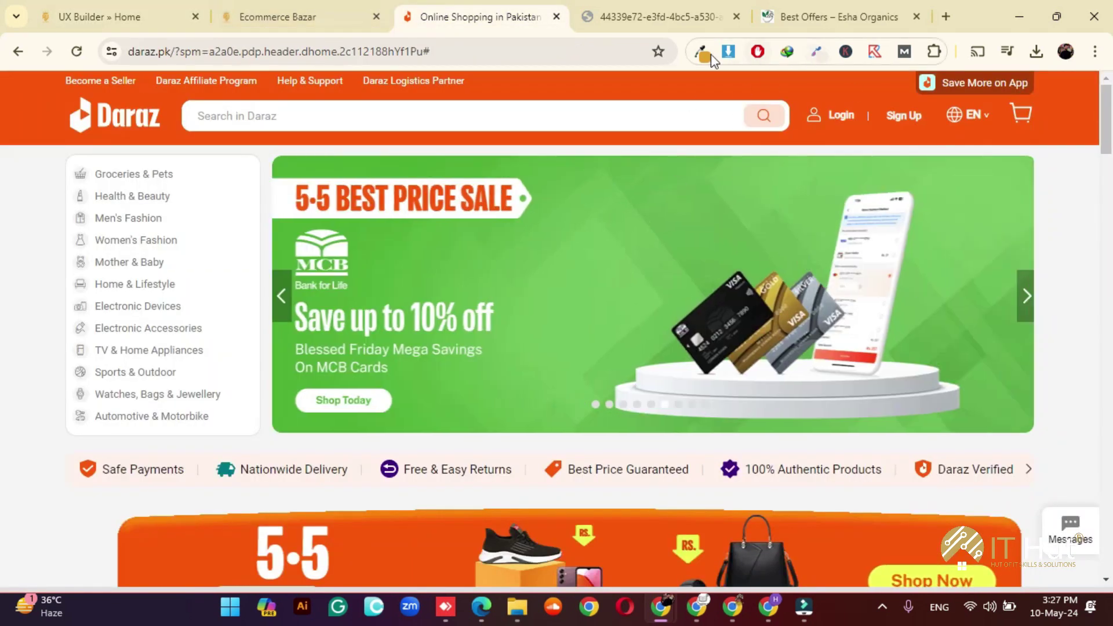
{"action": "right_click", "coordinate": [654, 210]}
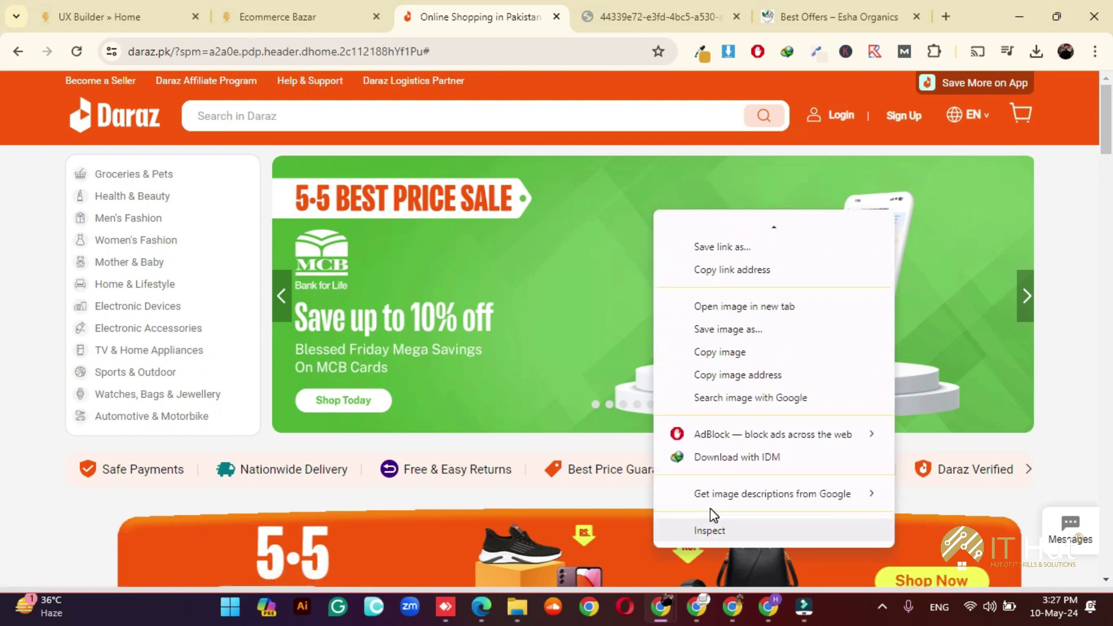
{"action": "left_click", "coordinate": [713, 530]}
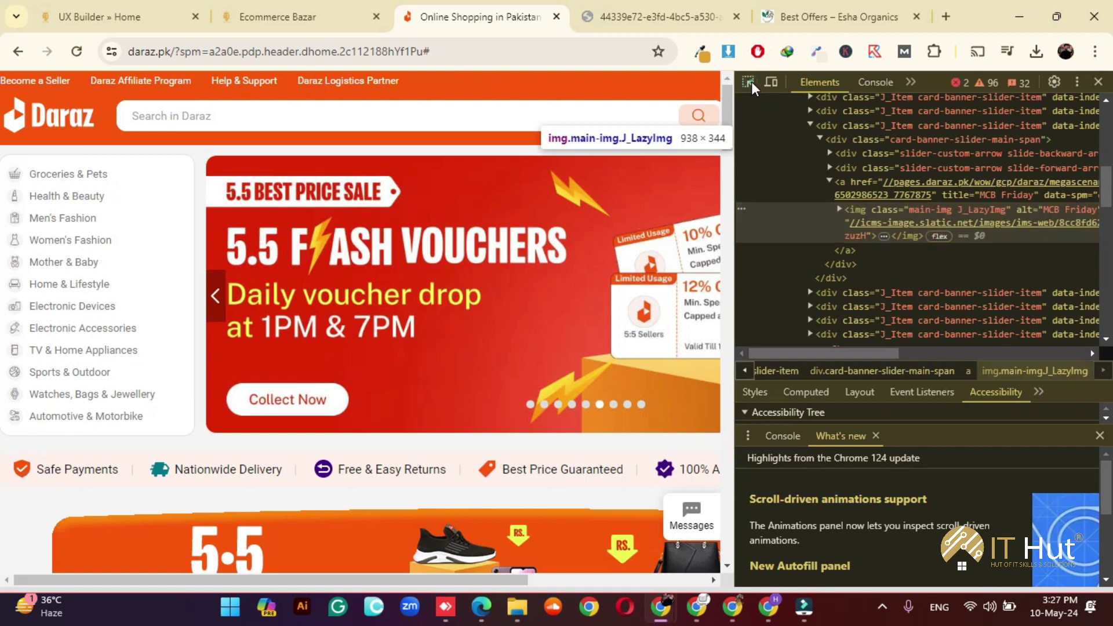
{"action": "left_click", "coordinate": [213, 306]}
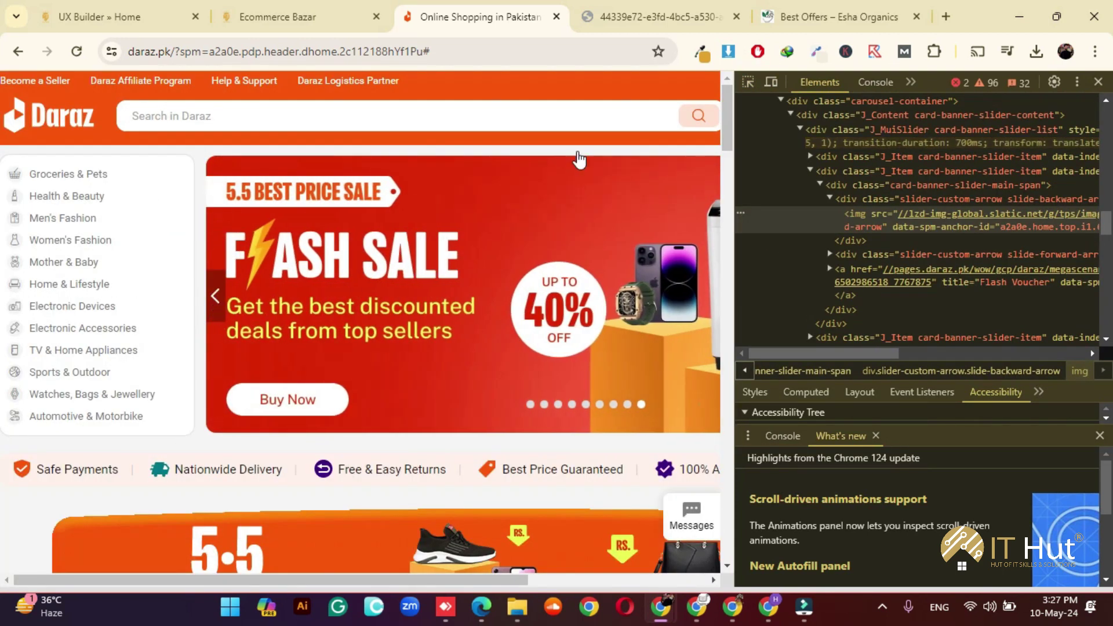
{"action": "left_click", "coordinate": [758, 82]}
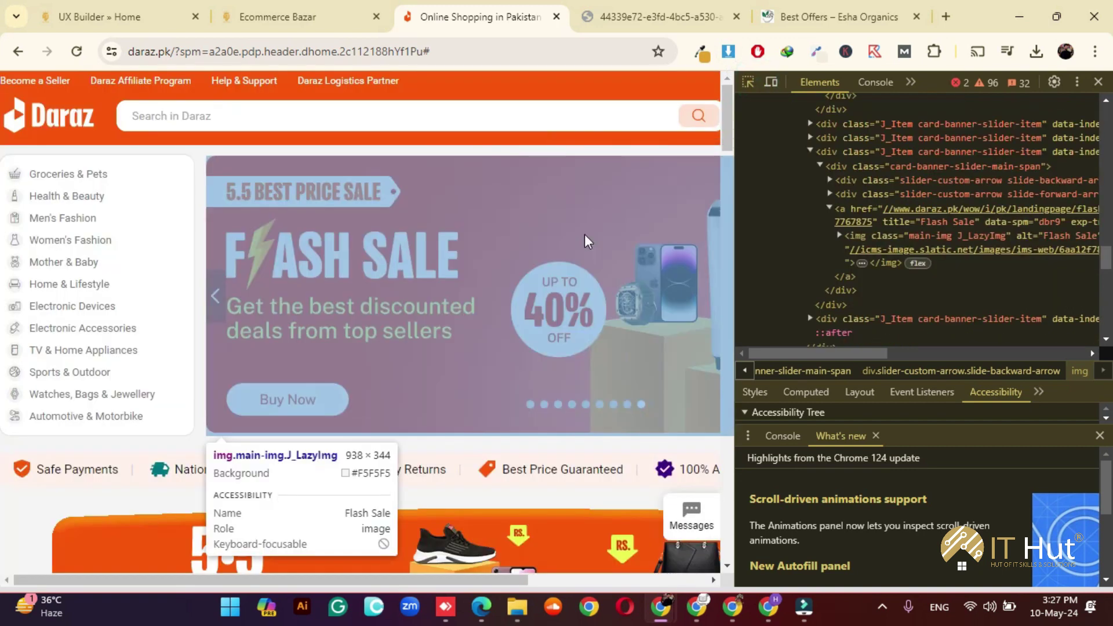
{"action": "left_click", "coordinate": [587, 240]}
- Open the Flash Sale banner's source image in its own tab and close the previous banner image's tab
{"action": "mouse_move", "coordinate": [952, 230]}
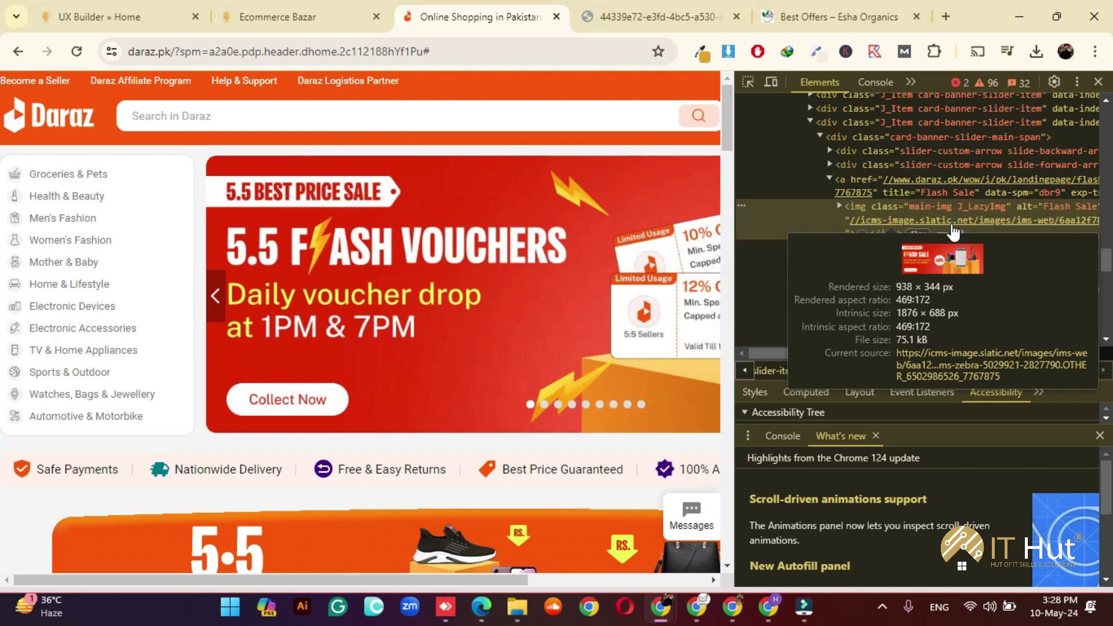
{"action": "double_click", "coordinate": [951, 224]}
{"action": "right_click", "coordinate": [945, 223]}
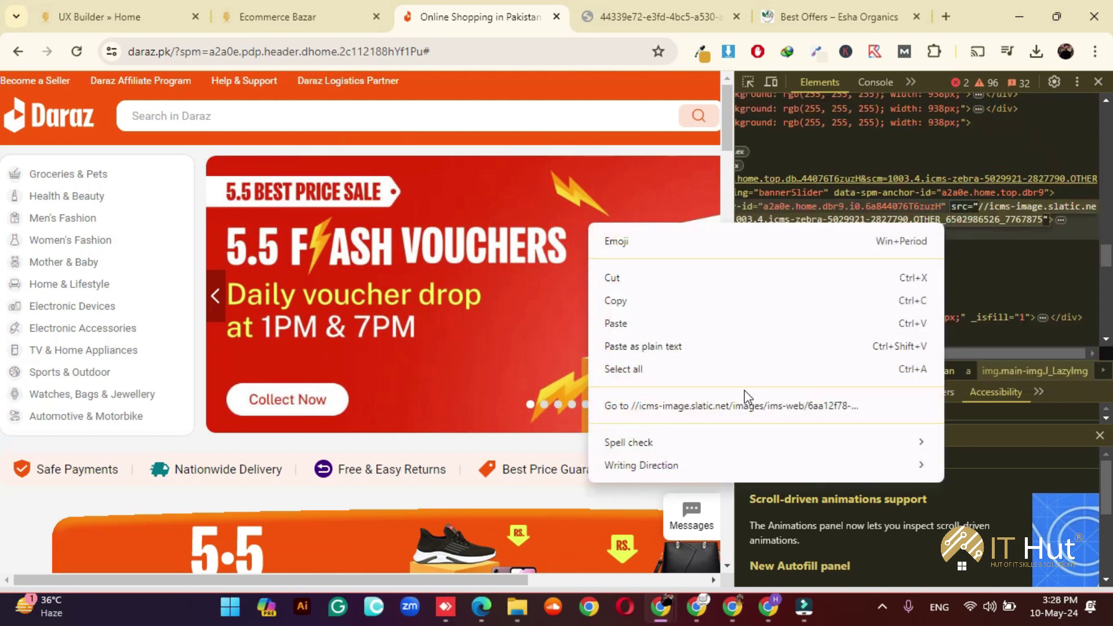
{"action": "left_click", "coordinate": [726, 378]}
{"action": "left_click", "coordinate": [764, 16]}
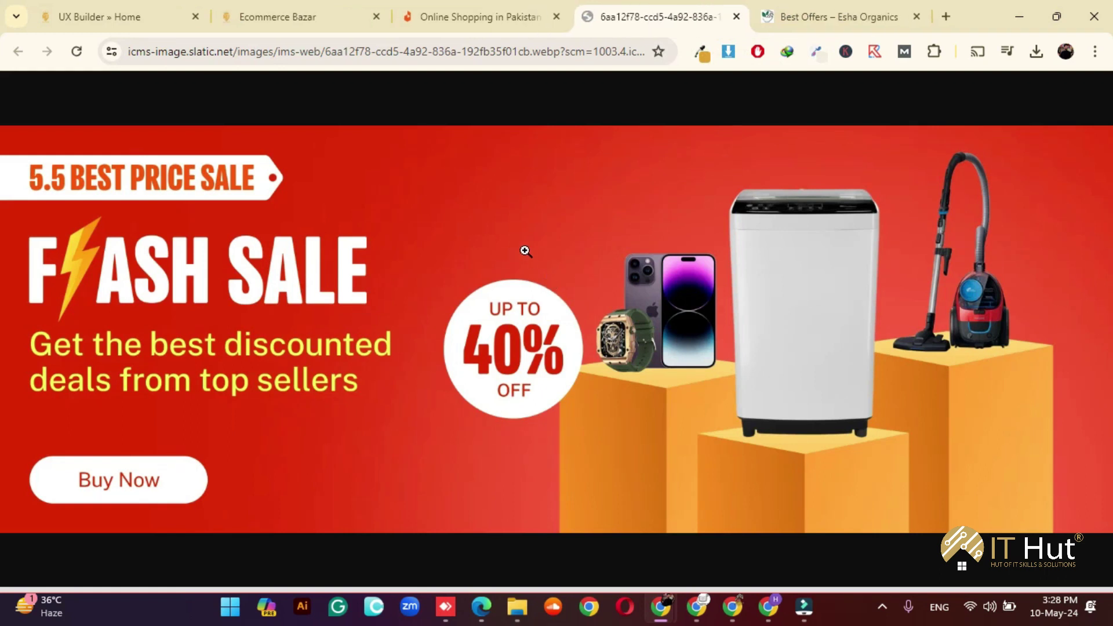
- Save the full-size Flash Sale banner image to the computer
{"action": "right_click", "coordinate": [525, 251]}
{"action": "left_click", "coordinate": [591, 298]}
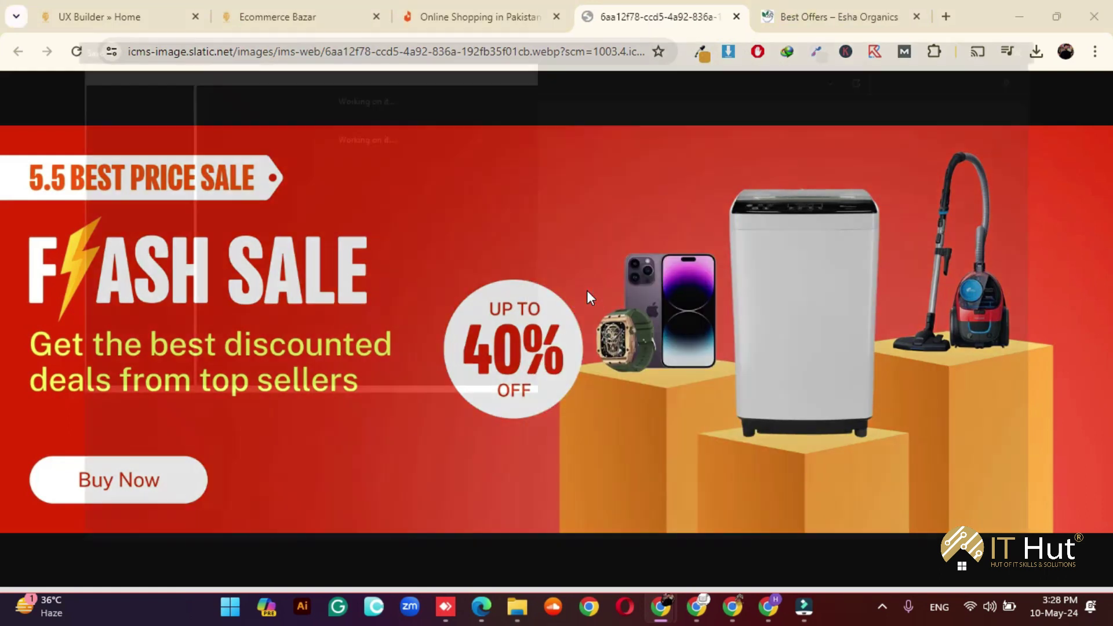
{"action": "left_click", "coordinate": [69, 193]}
{"action": "left_click", "coordinate": [975, 560]}
- Return to UX Builder and set the second slide's image size to Original
{"action": "left_click", "coordinate": [169, 12]}
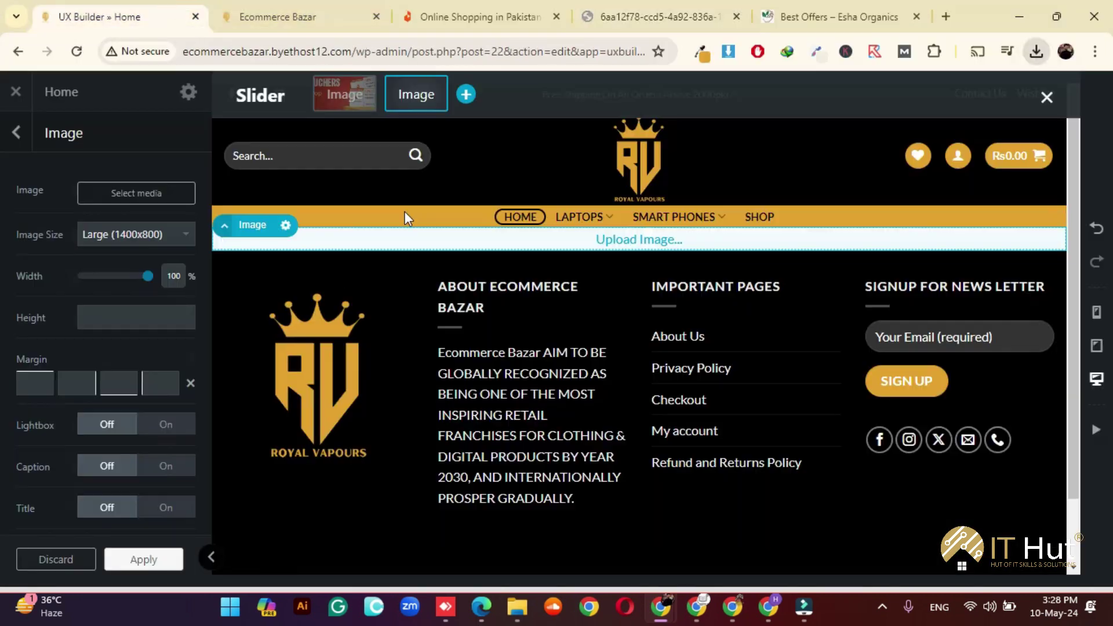
{"action": "left_click", "coordinate": [140, 236]}
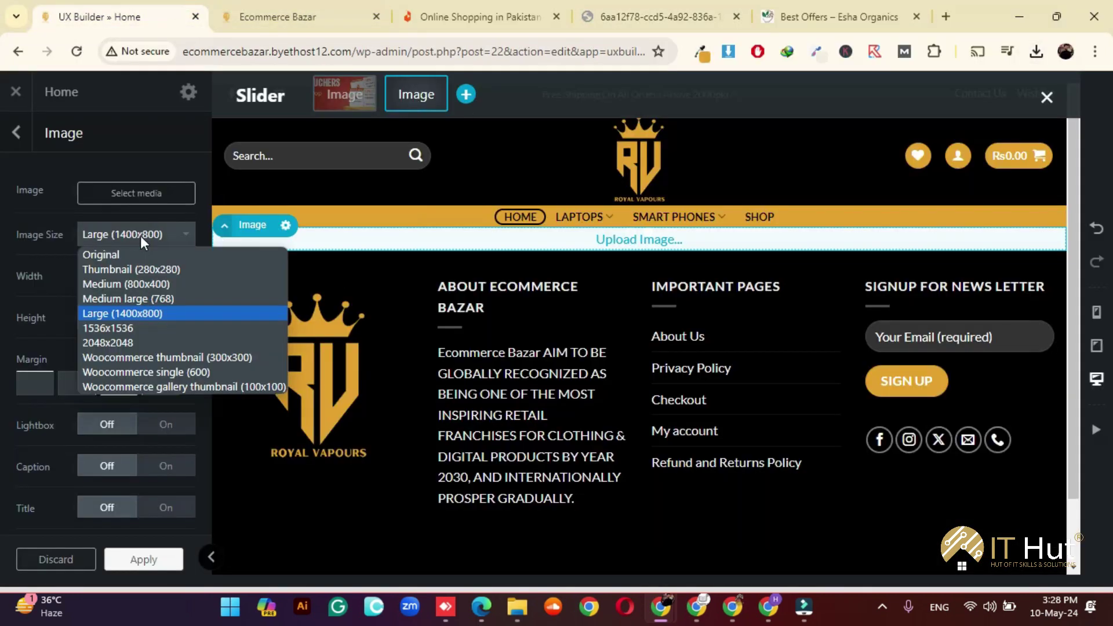
{"action": "left_click", "coordinate": [136, 252]}
- Upload the downloaded Flash Sale banner to the media library and use it as the second slide's image
{"action": "left_click", "coordinate": [117, 197]}
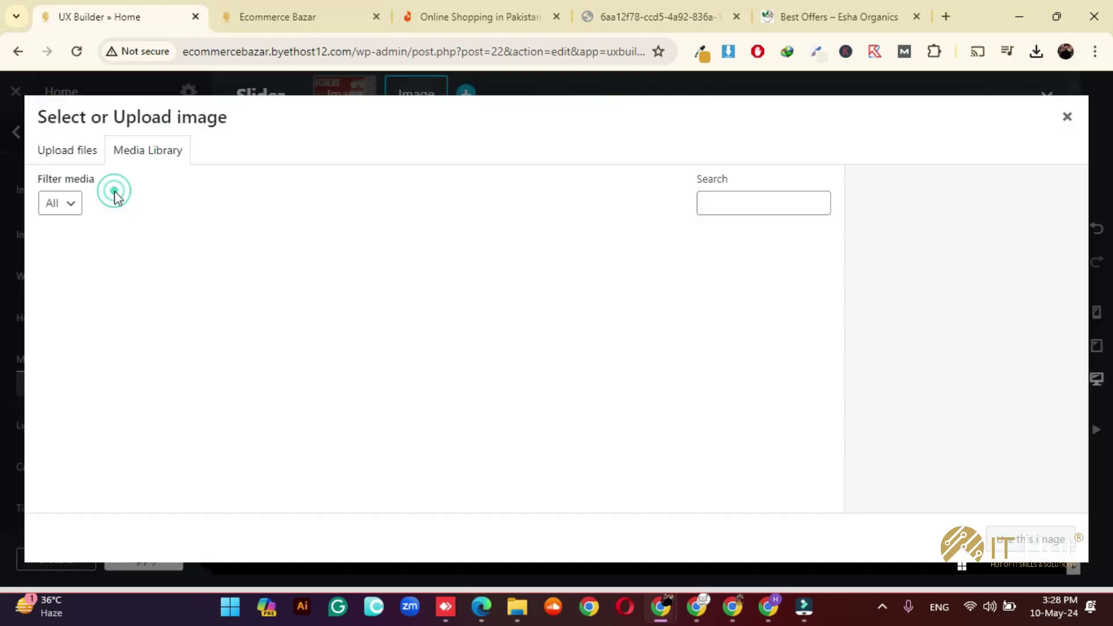
{"action": "left_click", "coordinate": [1036, 52]}
{"action": "left_click_drag", "start_coordinate": [937, 141], "coordinate": [593, 205]}
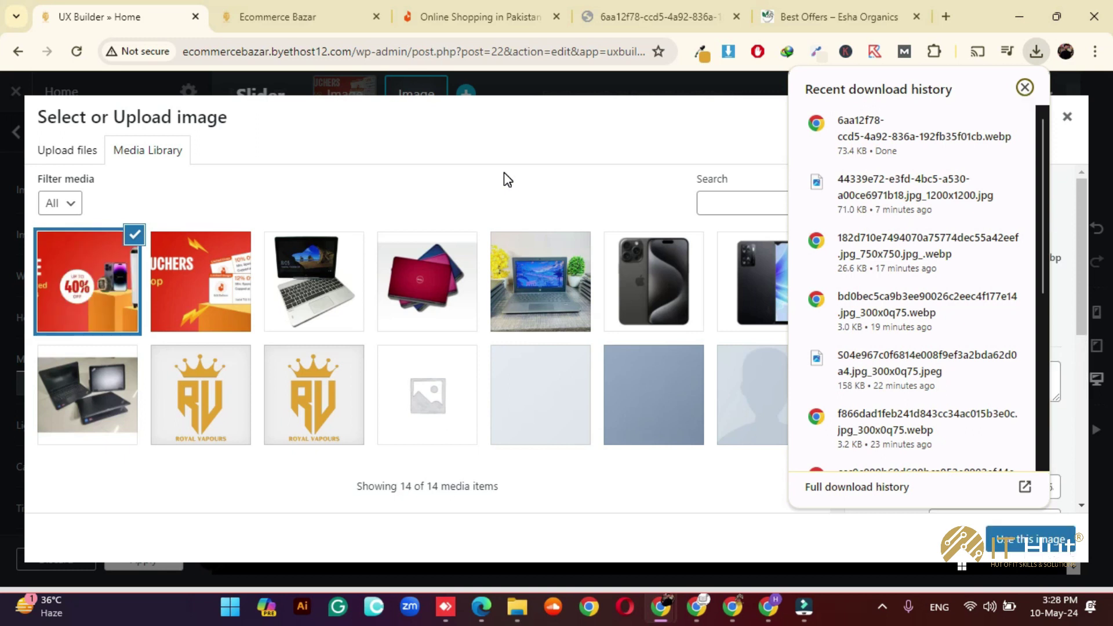
{"action": "left_click", "coordinate": [997, 539]}
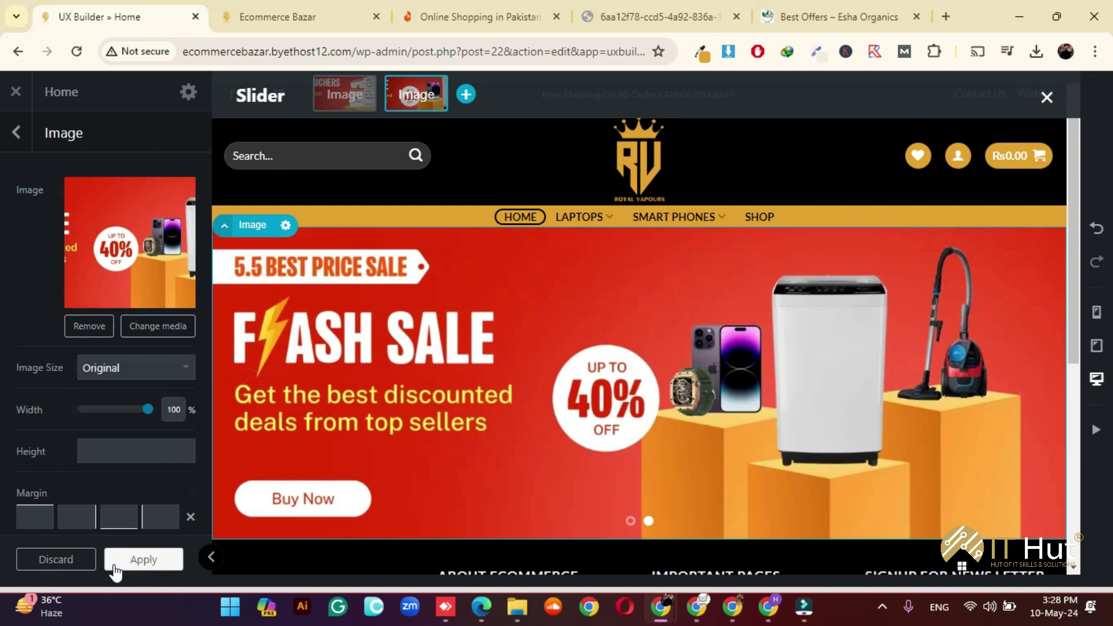
- Preview the slider at full width with the settings sidebar collapsed, cycling through both banner slides, and restore the sidebar
{"action": "left_click", "coordinate": [211, 557]}
{"action": "scroll", "coordinate": [895, 402], "scroll_direction": "down", "scroll_amount": 1}
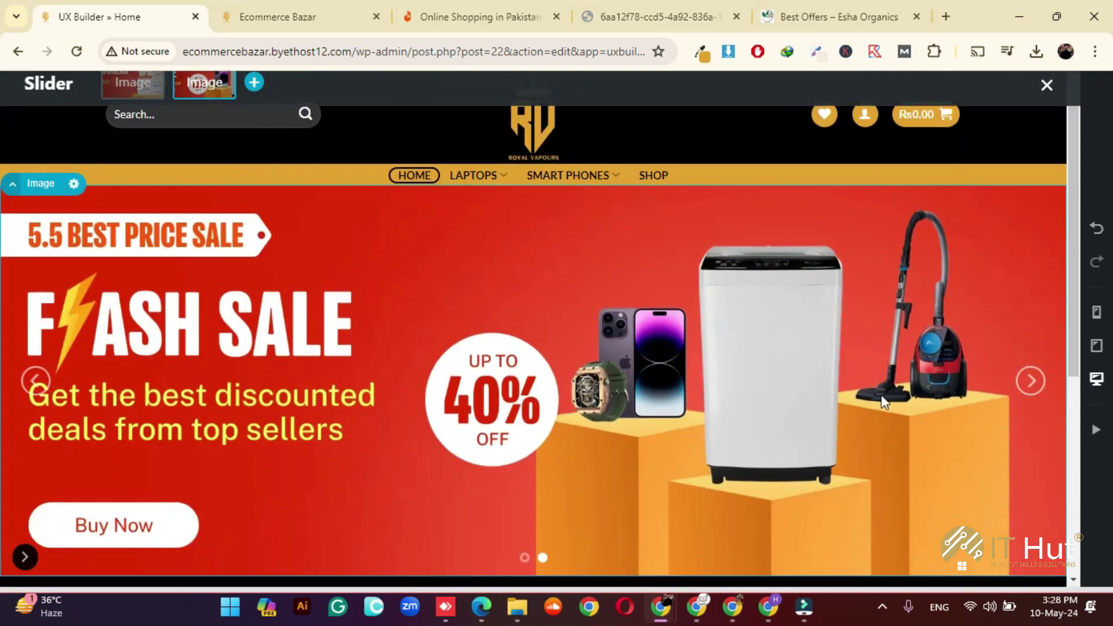
{"action": "left_click", "coordinate": [1034, 327]}
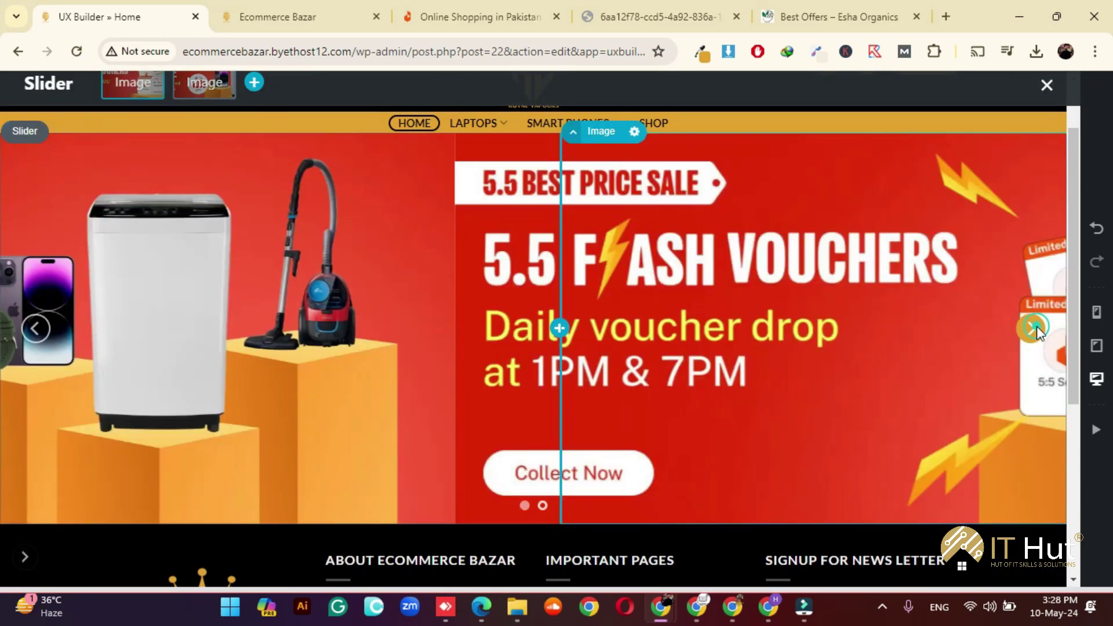
{"action": "left_click", "coordinate": [1034, 327]}
{"action": "left_click", "coordinate": [1034, 327]}
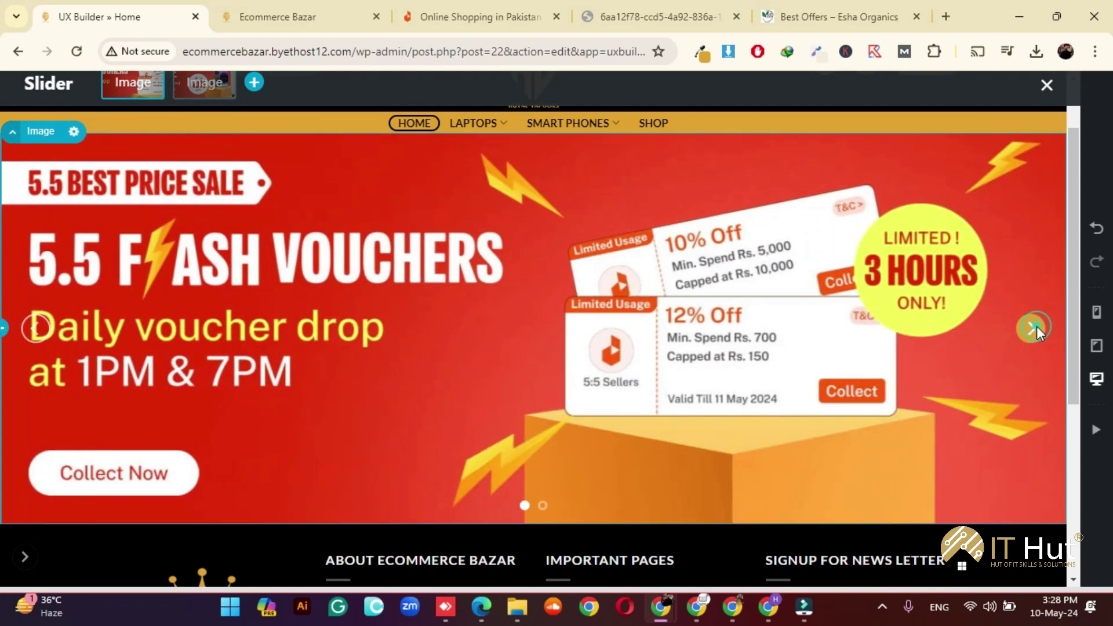
{"action": "left_click", "coordinate": [1034, 327]}
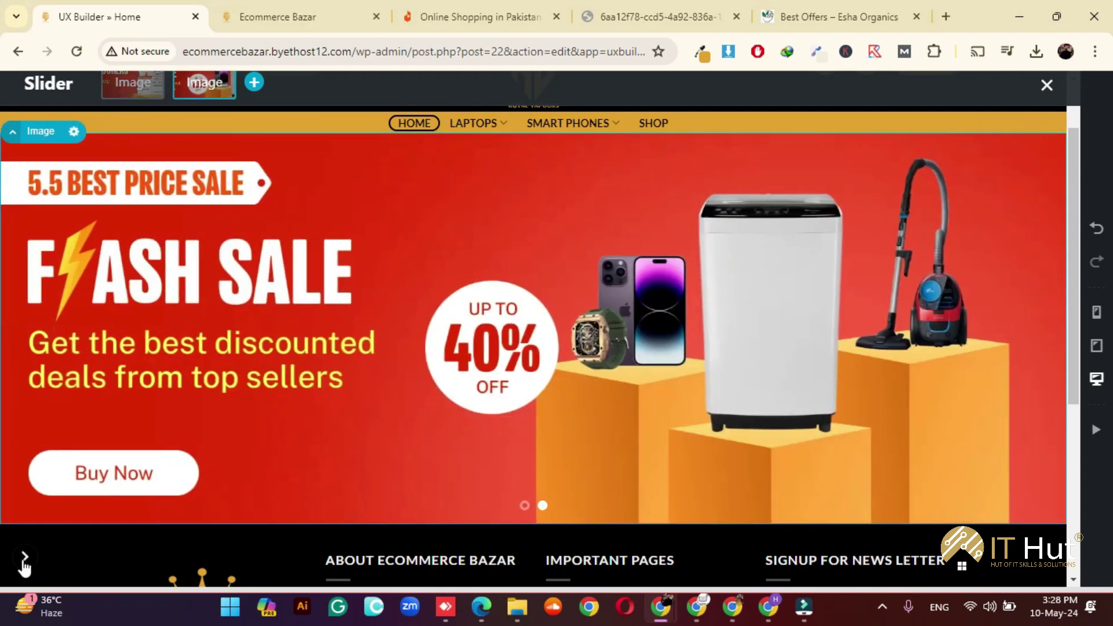
{"action": "left_click", "coordinate": [25, 559]}
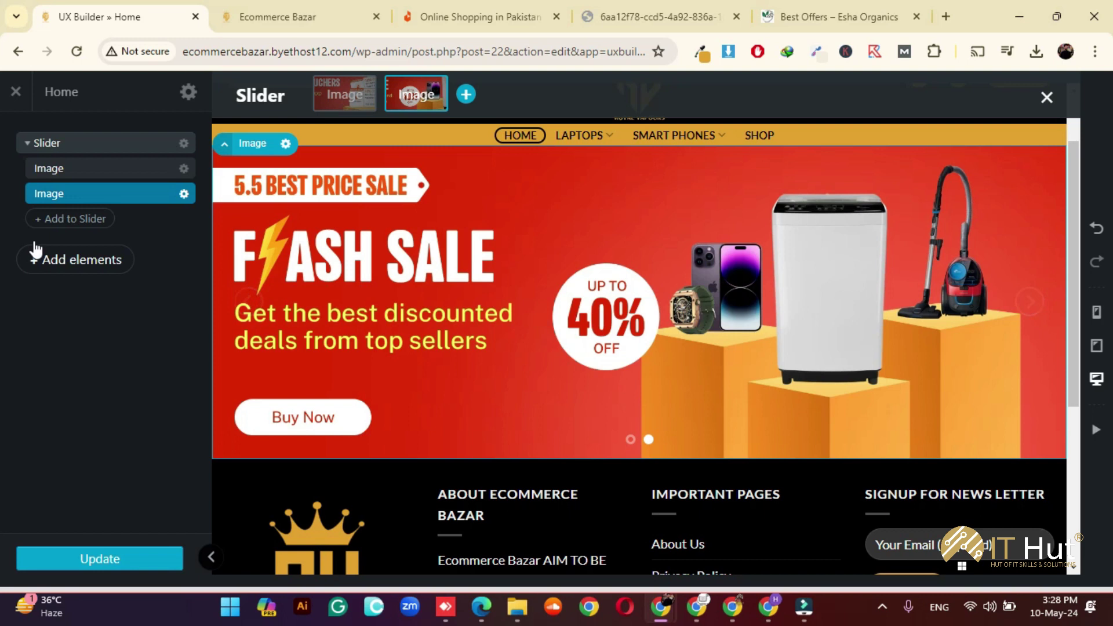
- Open the Slider element's options, set its type to Fade and turn Free Scroll on
{"action": "left_click", "coordinate": [183, 143]}
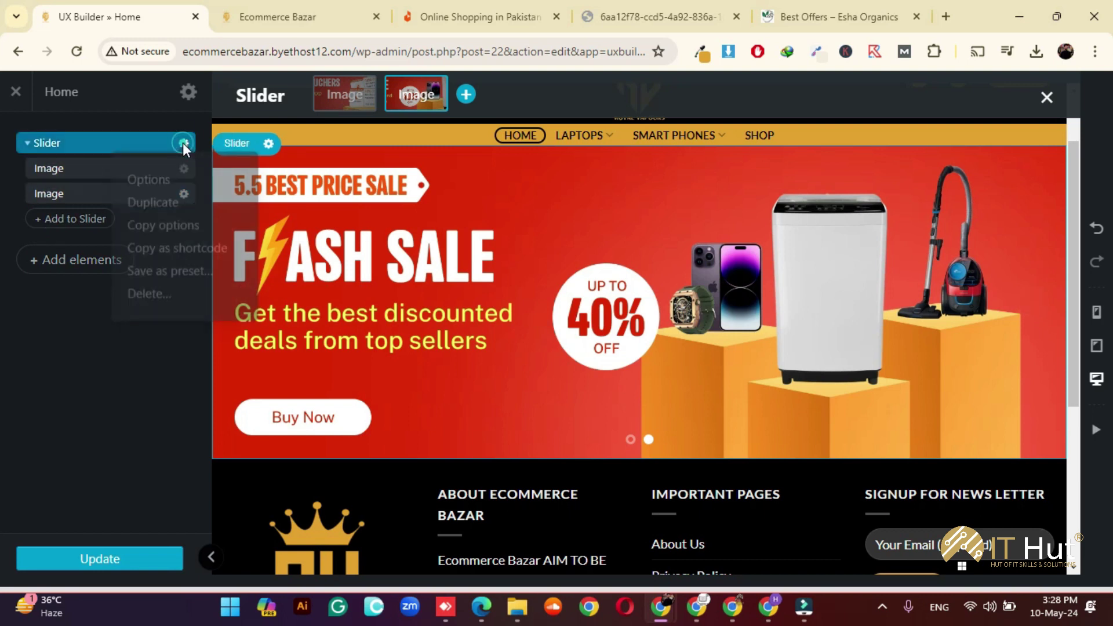
{"action": "left_click", "coordinate": [151, 181]}
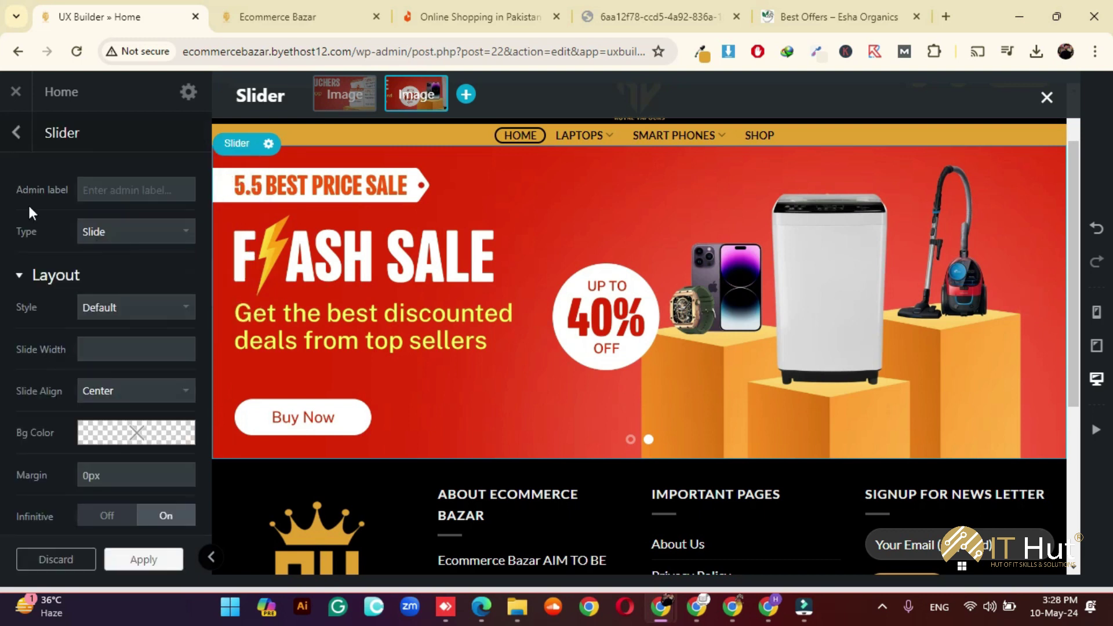
{"action": "left_click", "coordinate": [114, 233]}
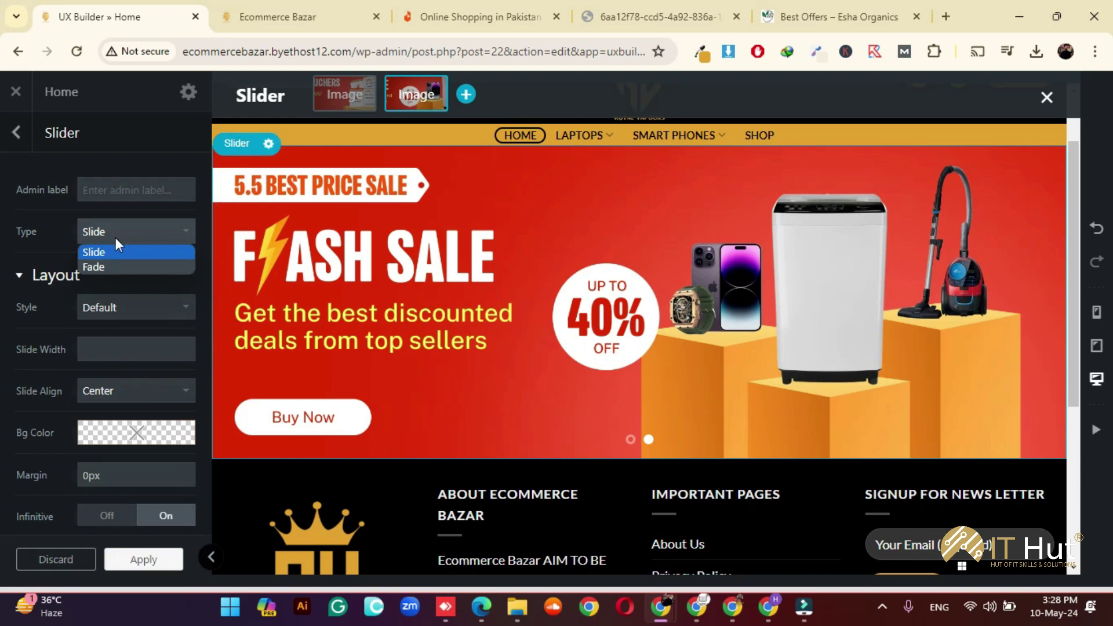
{"action": "left_click", "coordinate": [116, 265]}
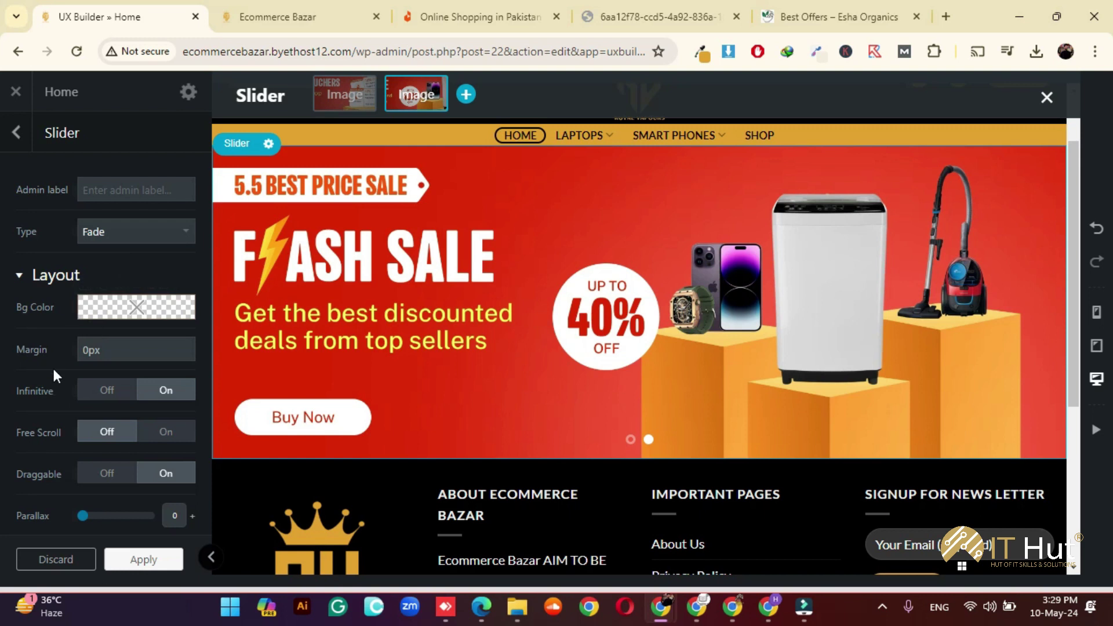
{"action": "scroll", "coordinate": [54, 376], "scroll_direction": "down", "scroll_amount": 3}
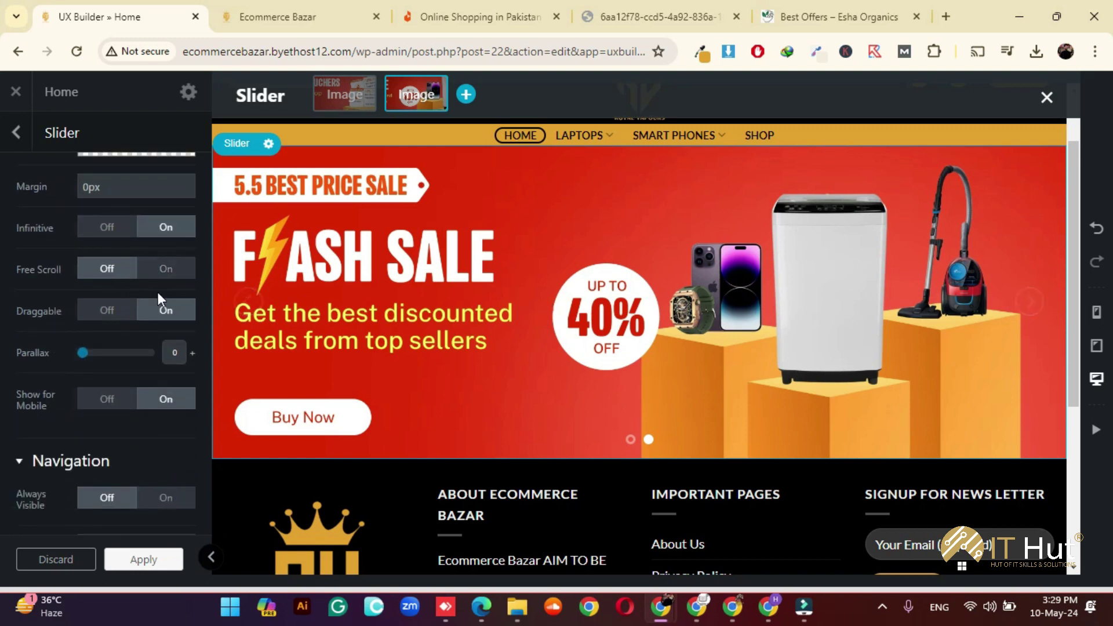
{"action": "left_click", "coordinate": [163, 271]}
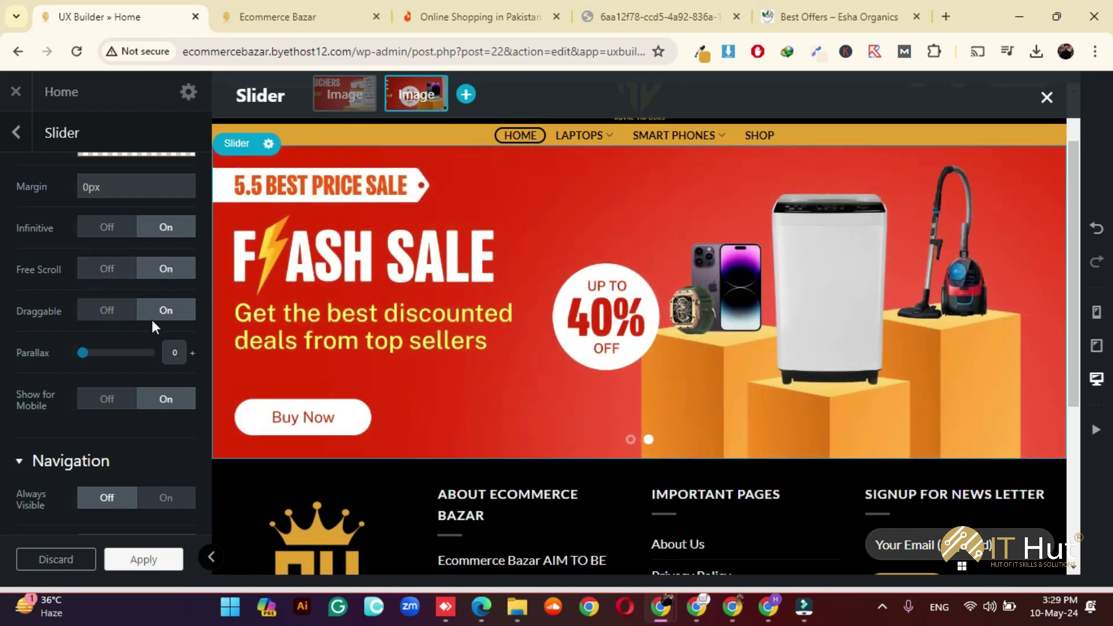
- Try the slider's Always Visible navigation option and switch it back off
{"action": "scroll", "coordinate": [152, 319], "scroll_direction": "down", "scroll_amount": 2}
{"action": "scroll", "coordinate": [102, 345], "scroll_direction": "down", "scroll_amount": 2}
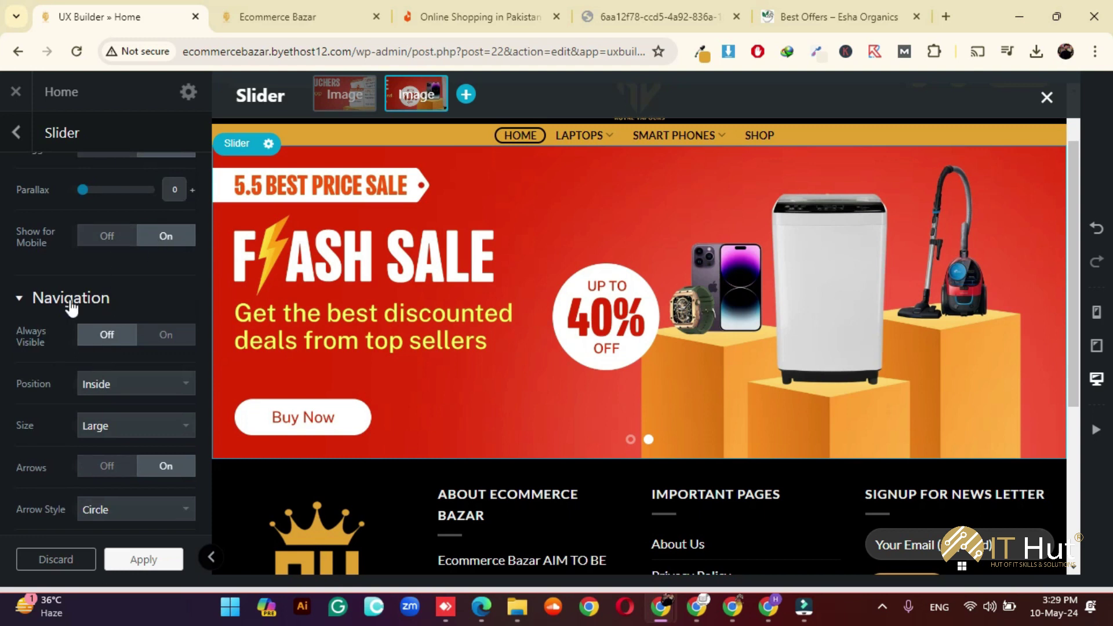
{"action": "scroll", "coordinate": [26, 360], "scroll_direction": "down", "scroll_amount": 2}
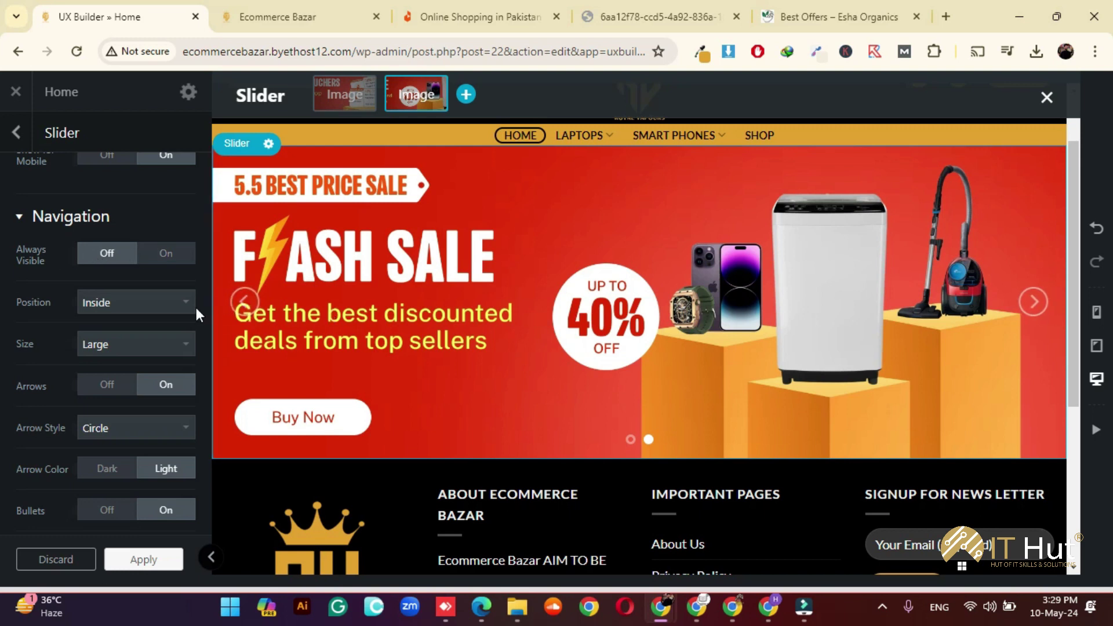
{"action": "left_click", "coordinate": [152, 261]}
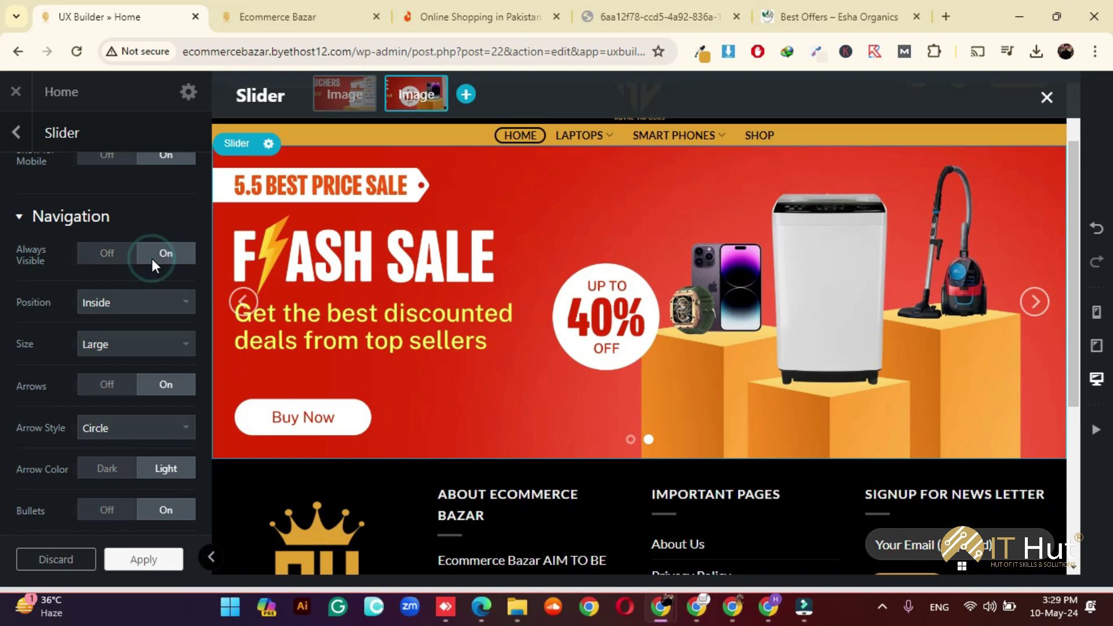
{"action": "left_click", "coordinate": [102, 254]}
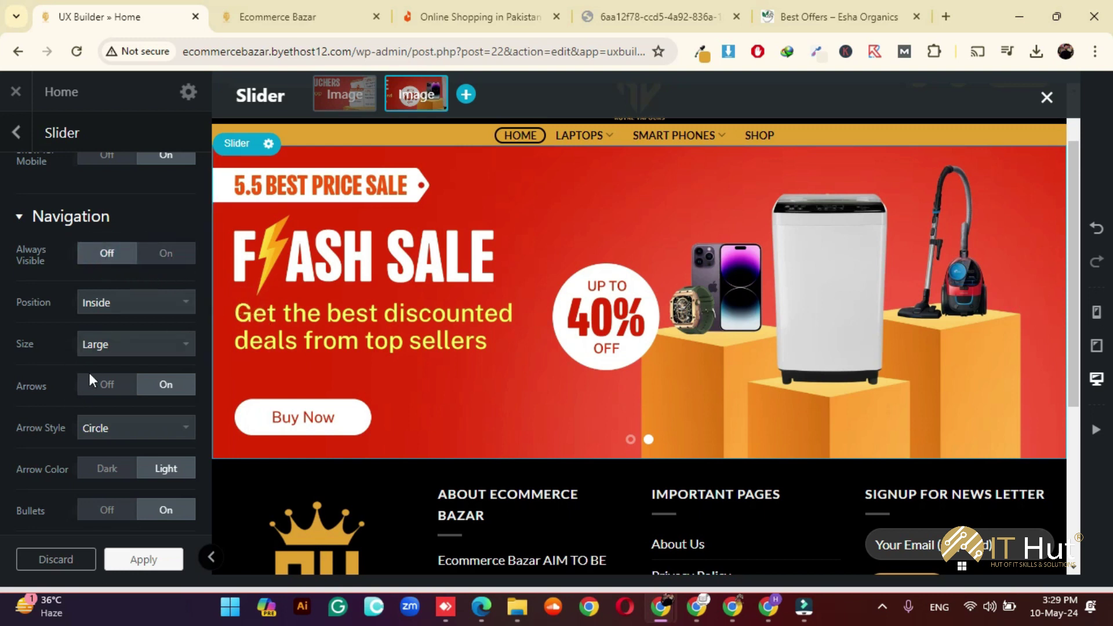
- Try the Simple and Reveal arrow styles on the slider and return the arrow style to Circle
{"action": "scroll", "coordinate": [99, 348], "scroll_direction": "down", "scroll_amount": 3}
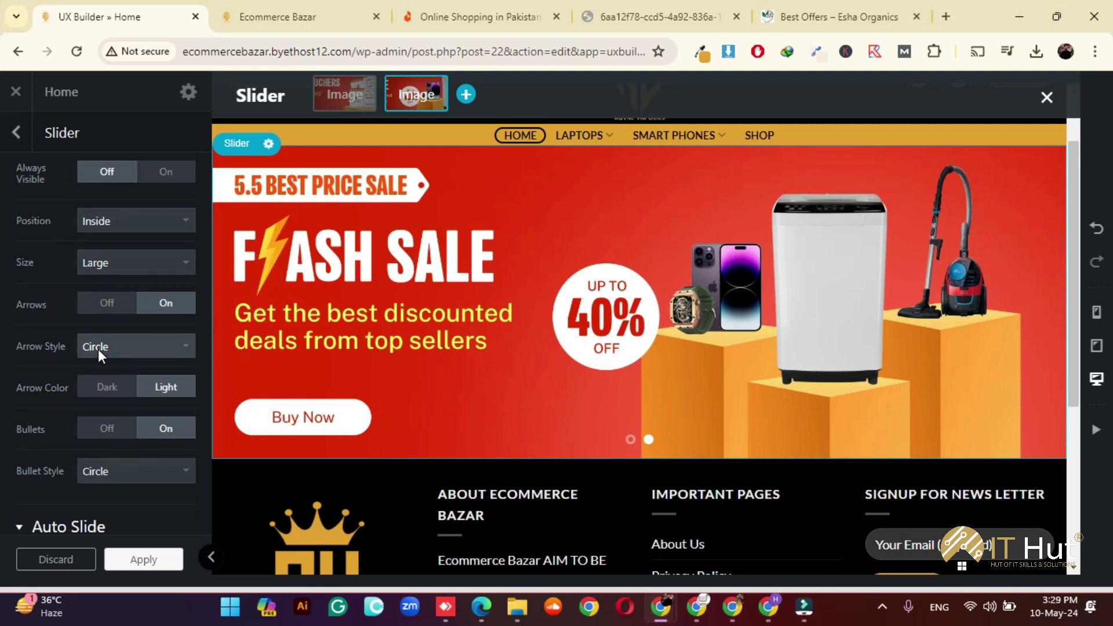
{"action": "left_click", "coordinate": [146, 346]}
{"action": "left_click", "coordinate": [122, 377]}
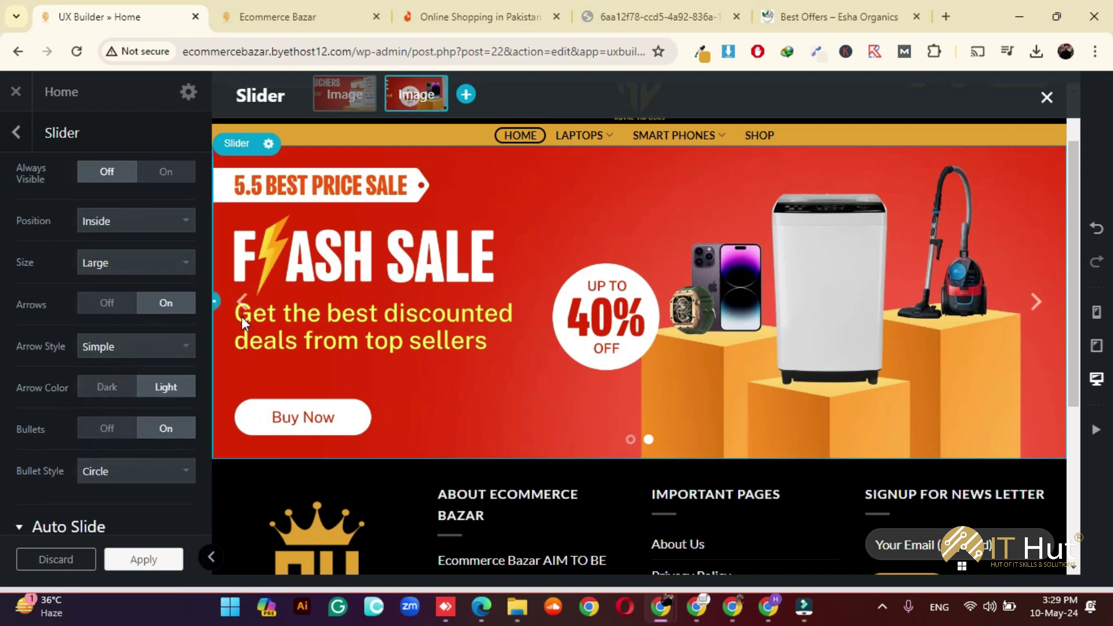
{"action": "left_click", "coordinate": [117, 347]}
{"action": "left_click", "coordinate": [114, 395]}
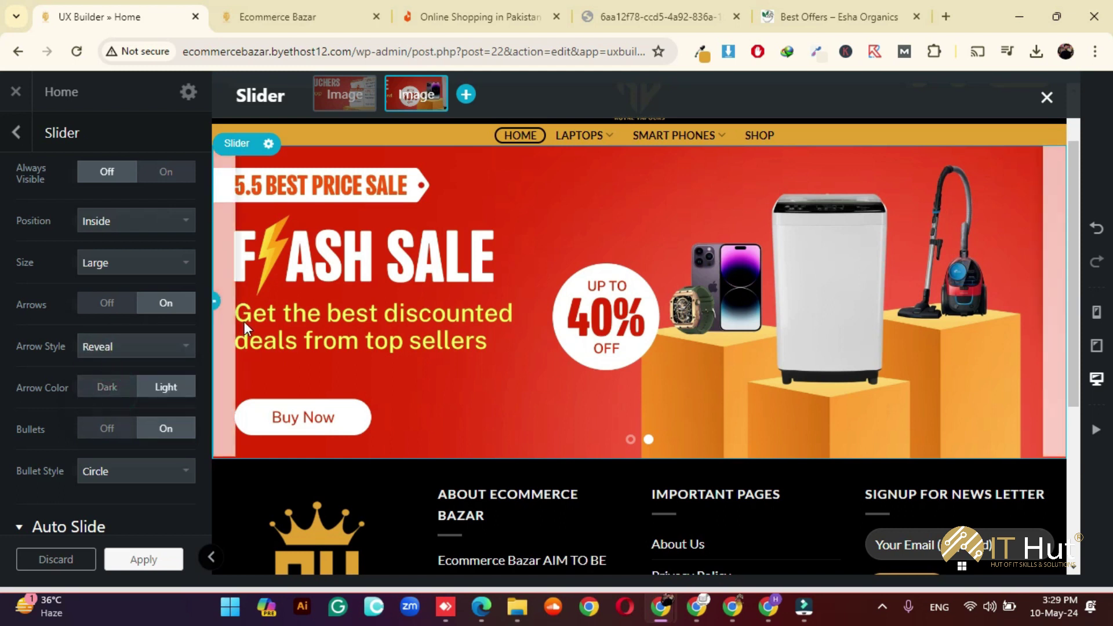
{"action": "left_click", "coordinate": [131, 348]}
{"action": "left_click", "coordinate": [120, 367]}
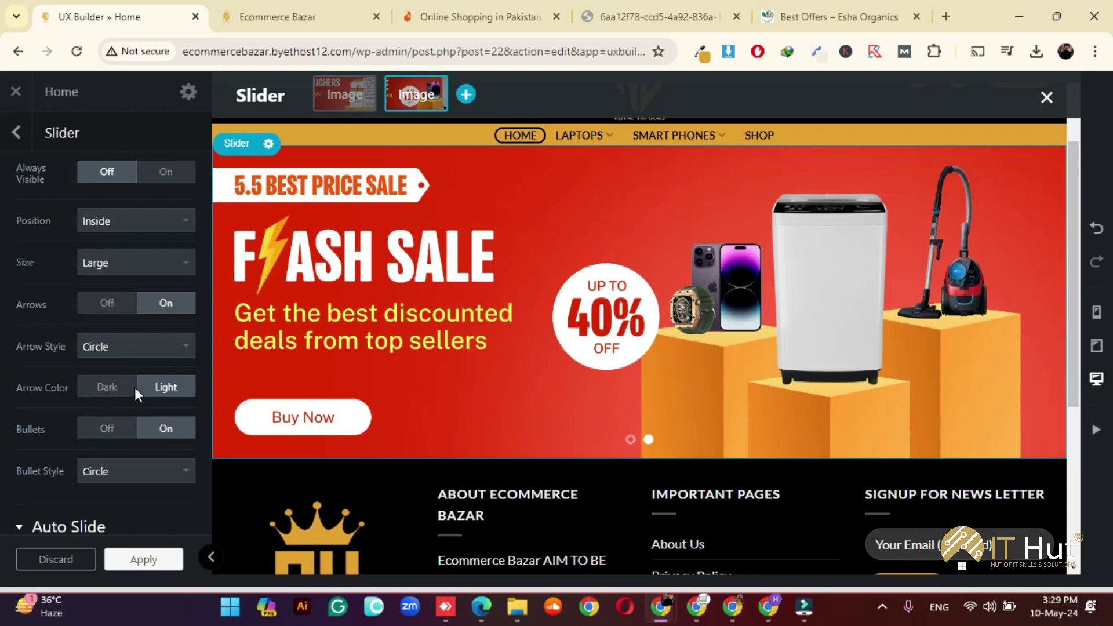
- Try the Dark arrow color on the slider and set it back to Light
{"action": "left_click", "coordinate": [109, 382]}
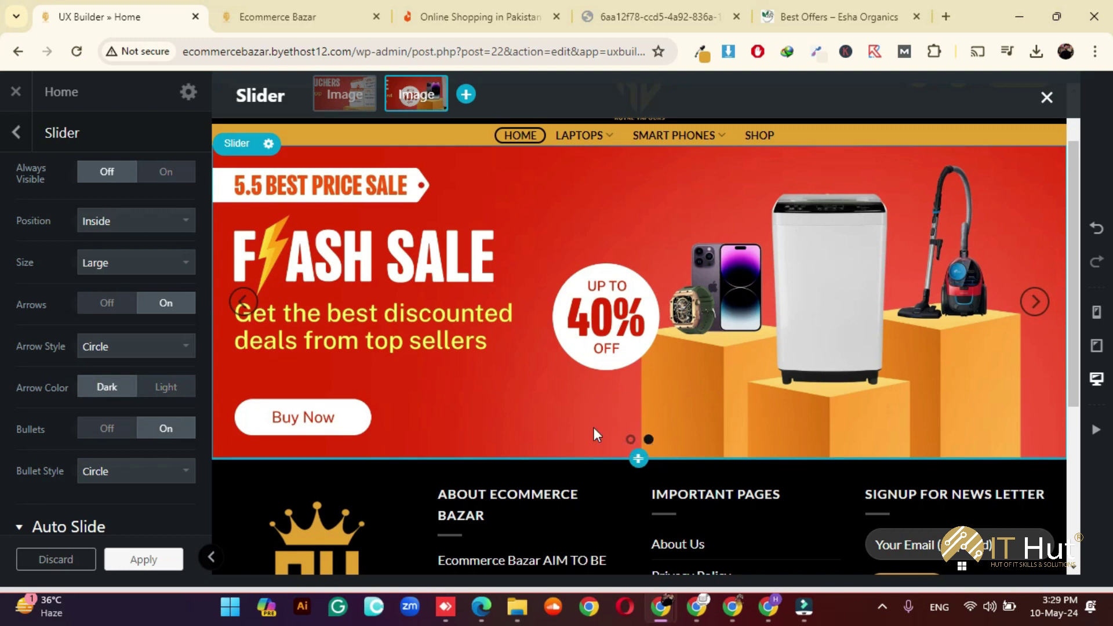
{"action": "left_click", "coordinate": [116, 343]}
{"action": "left_click", "coordinate": [8, 360]}
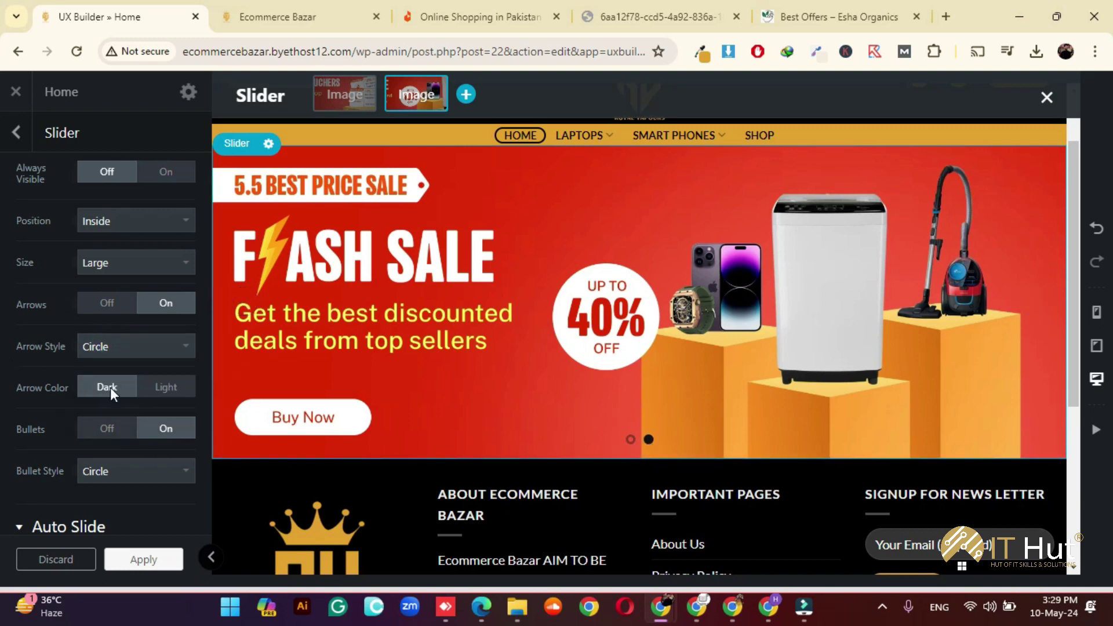
{"action": "left_click", "coordinate": [152, 389]}
- Try hiding the slider's navigation bullets and turn them back on
{"action": "scroll", "coordinate": [98, 440], "scroll_direction": "down", "scroll_amount": 1}
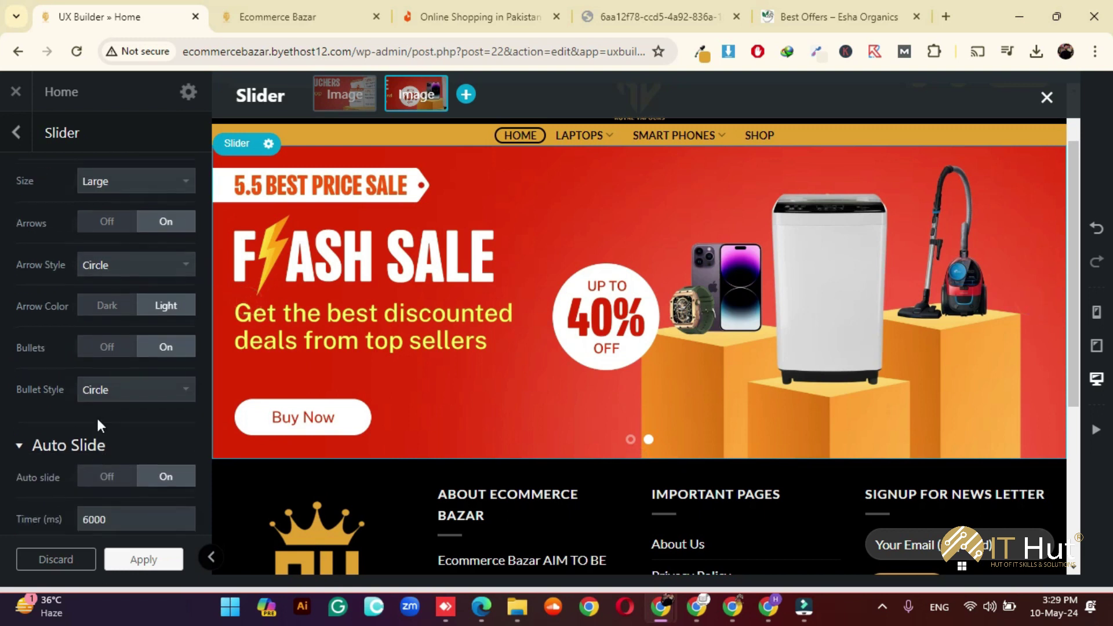
{"action": "left_click", "coordinate": [109, 351]}
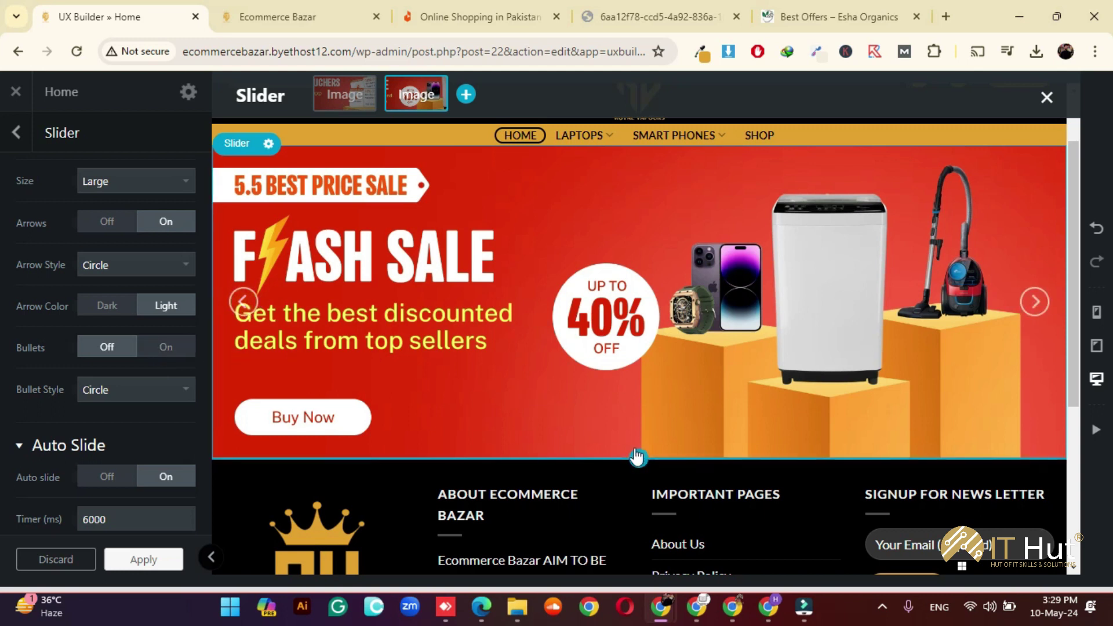
{"action": "left_click", "coordinate": [166, 346]}
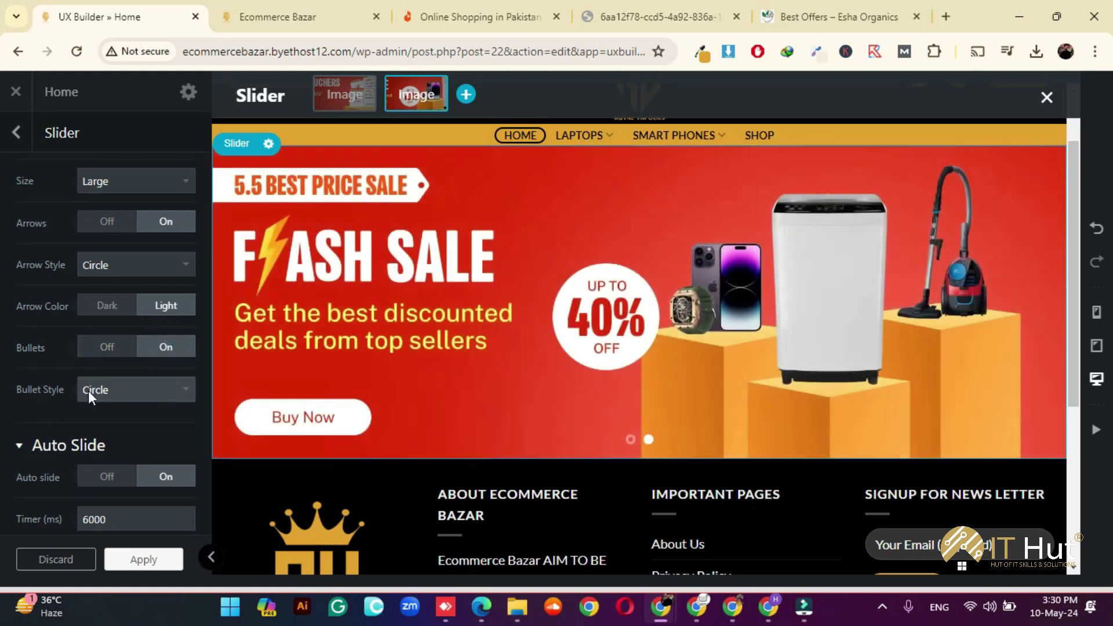
- Try the Dashes and Dashes (Spaced) bullet styles on the slider and set the bullet style to Simple
{"action": "scroll", "coordinate": [151, 393], "scroll_direction": "down", "scroll_amount": 3}
{"action": "left_click", "coordinate": [118, 229]}
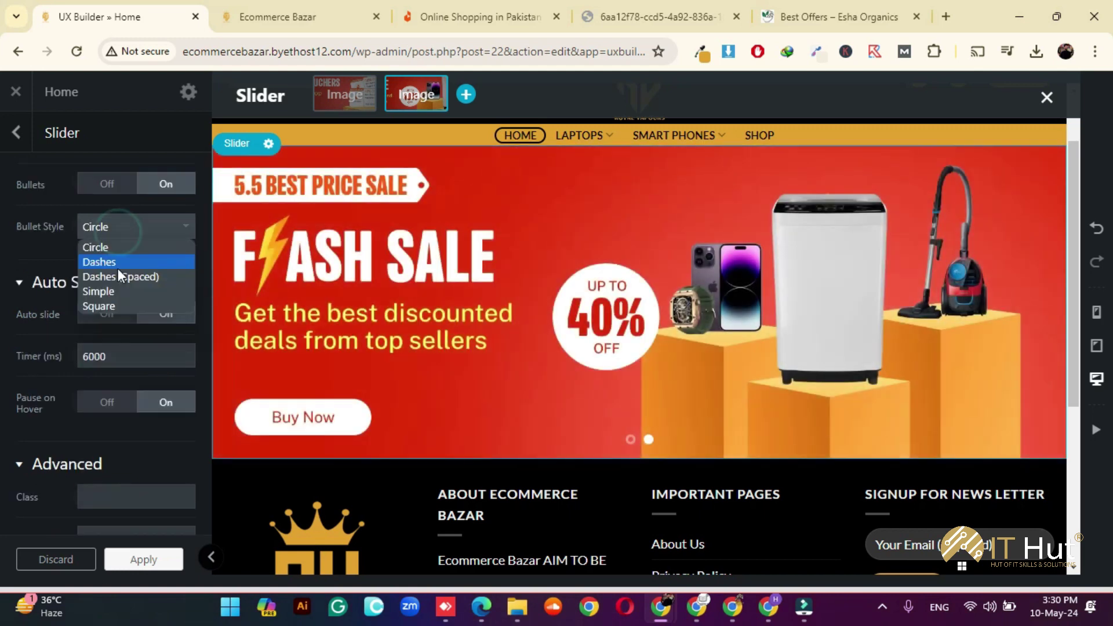
{"action": "left_click", "coordinate": [117, 268]}
{"action": "left_click", "coordinate": [116, 227]}
{"action": "left_click", "coordinate": [124, 278]}
{"action": "left_click", "coordinate": [138, 232]}
{"action": "left_click", "coordinate": [128, 293]}
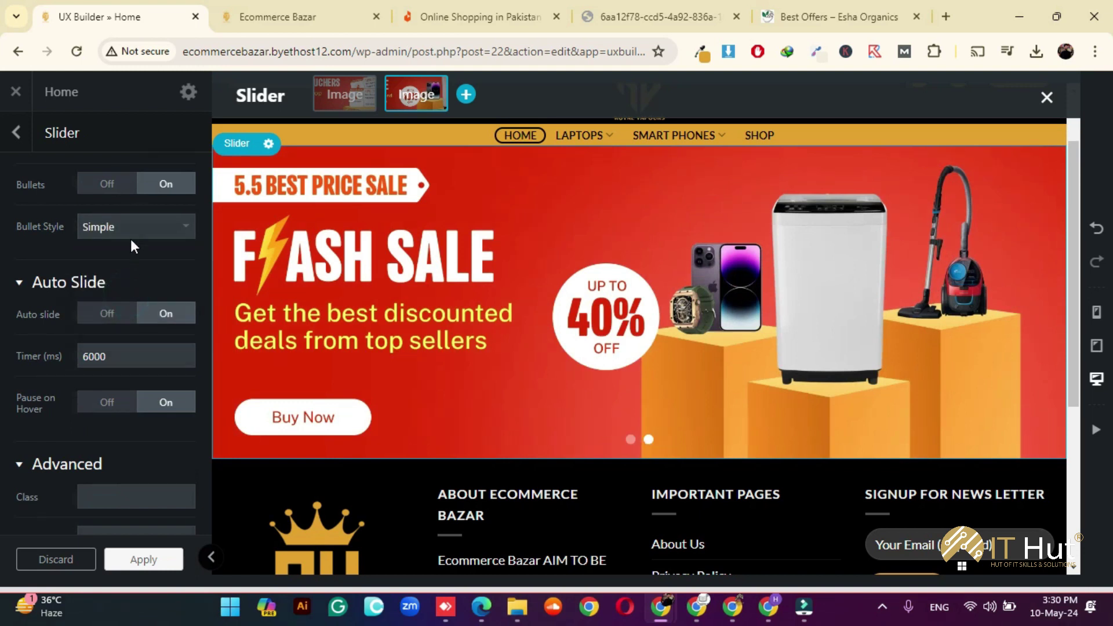